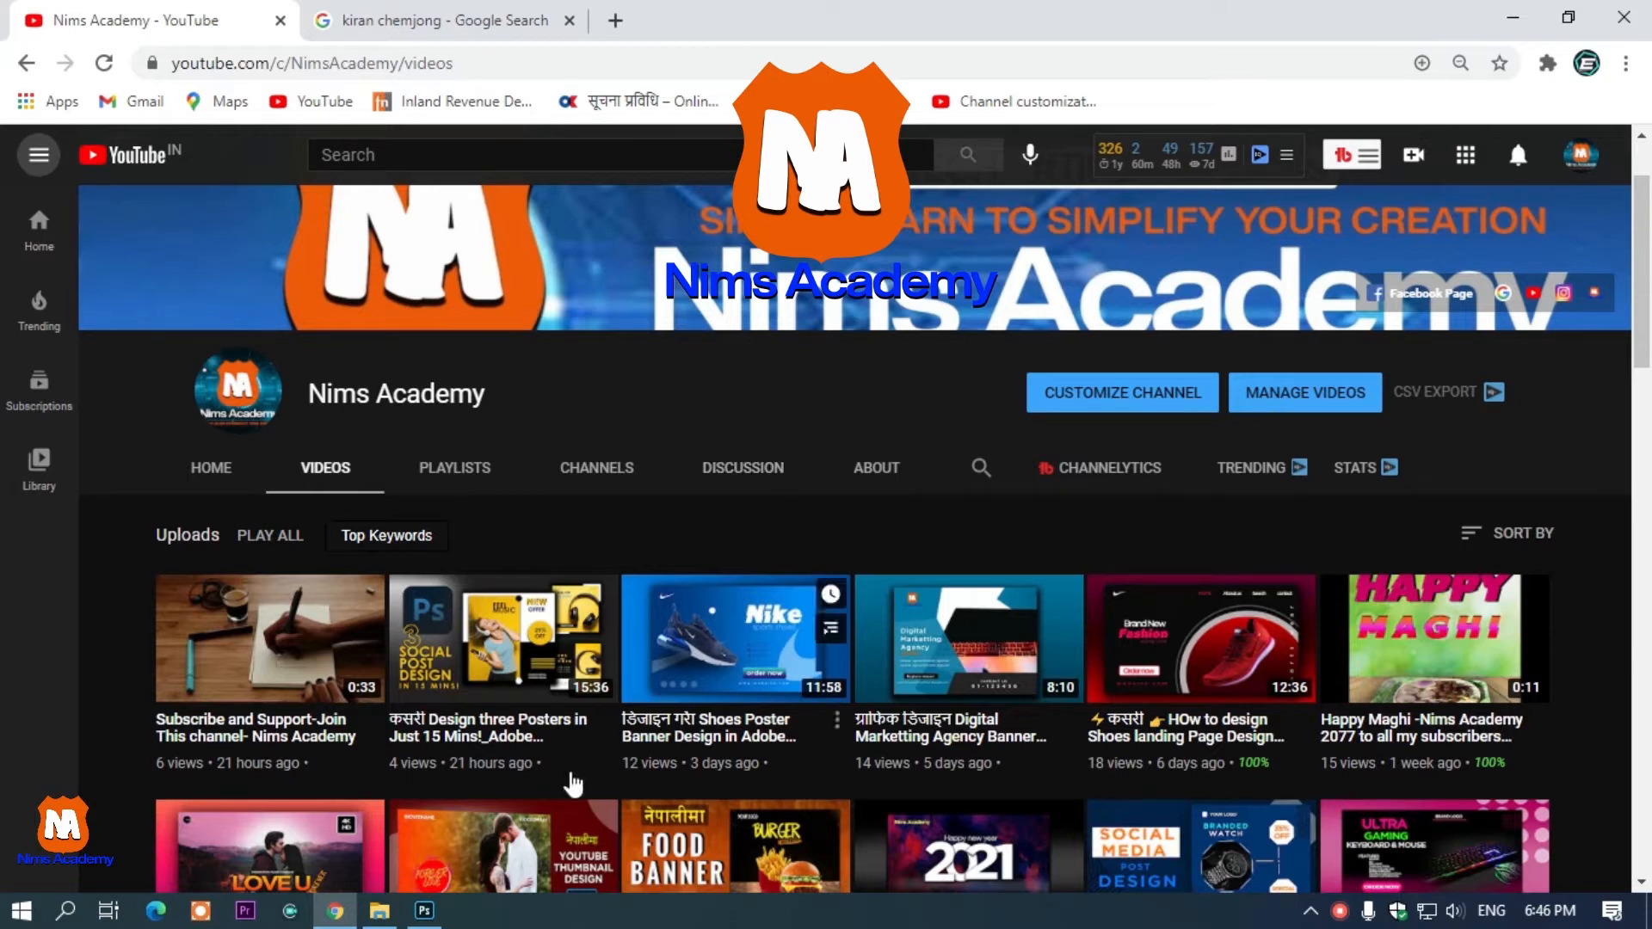
Switch to Photoshop and examine the cut-out football player on the transparent background.
{"action": "left_click", "coordinate": [424, 910]}
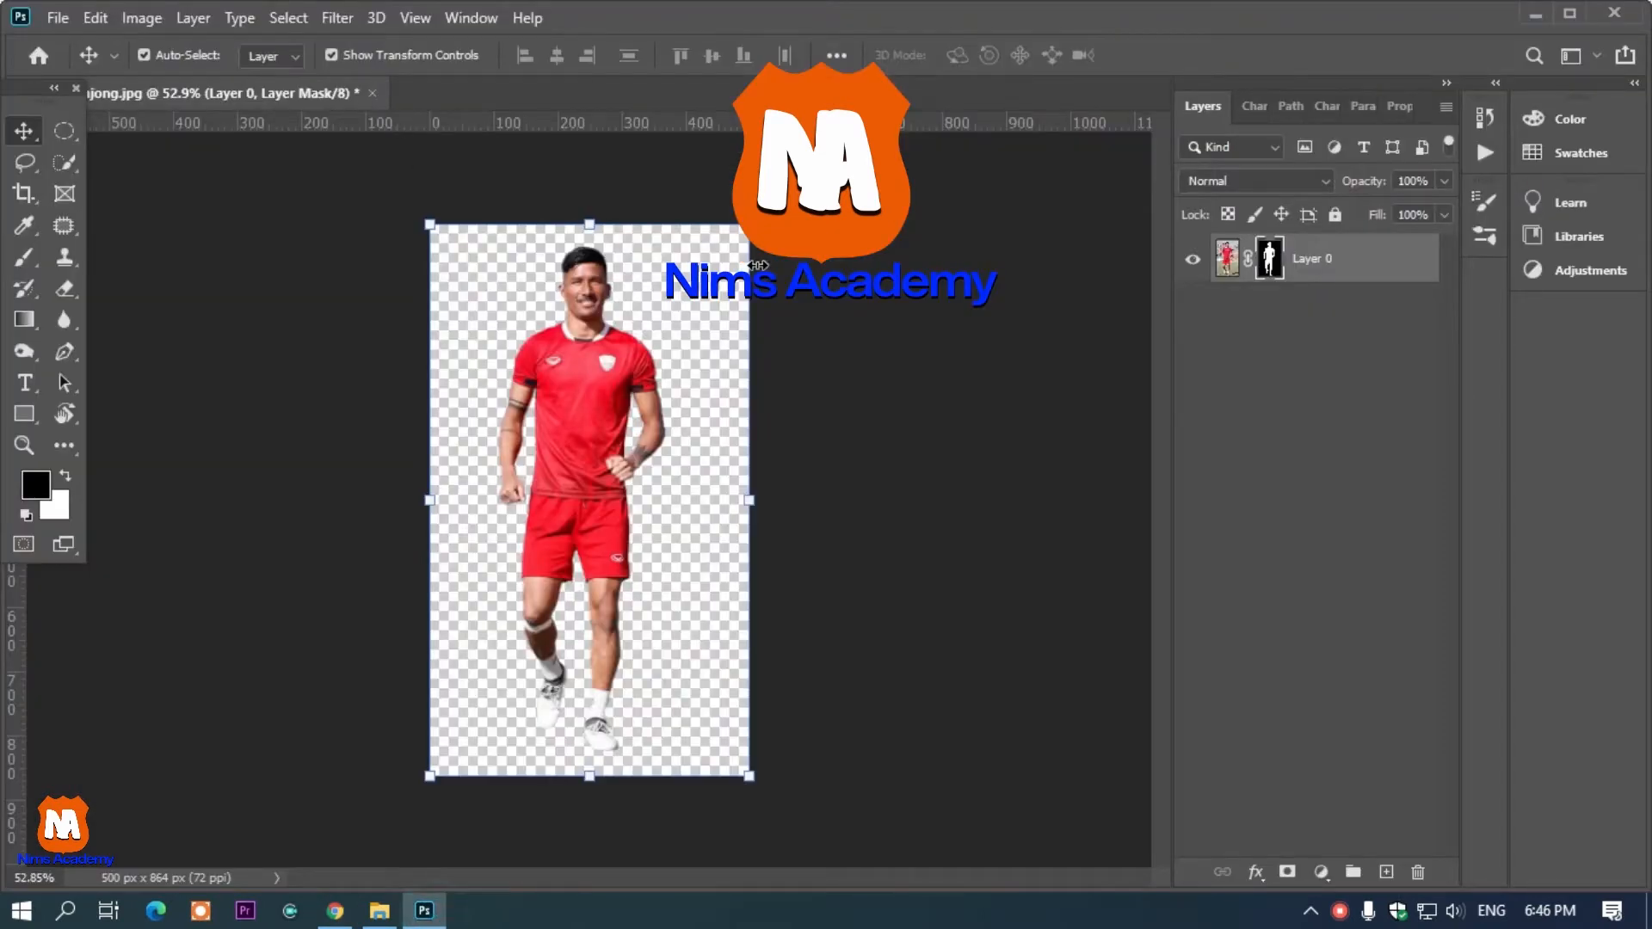
{"action": "left_click", "coordinate": [495, 425]}
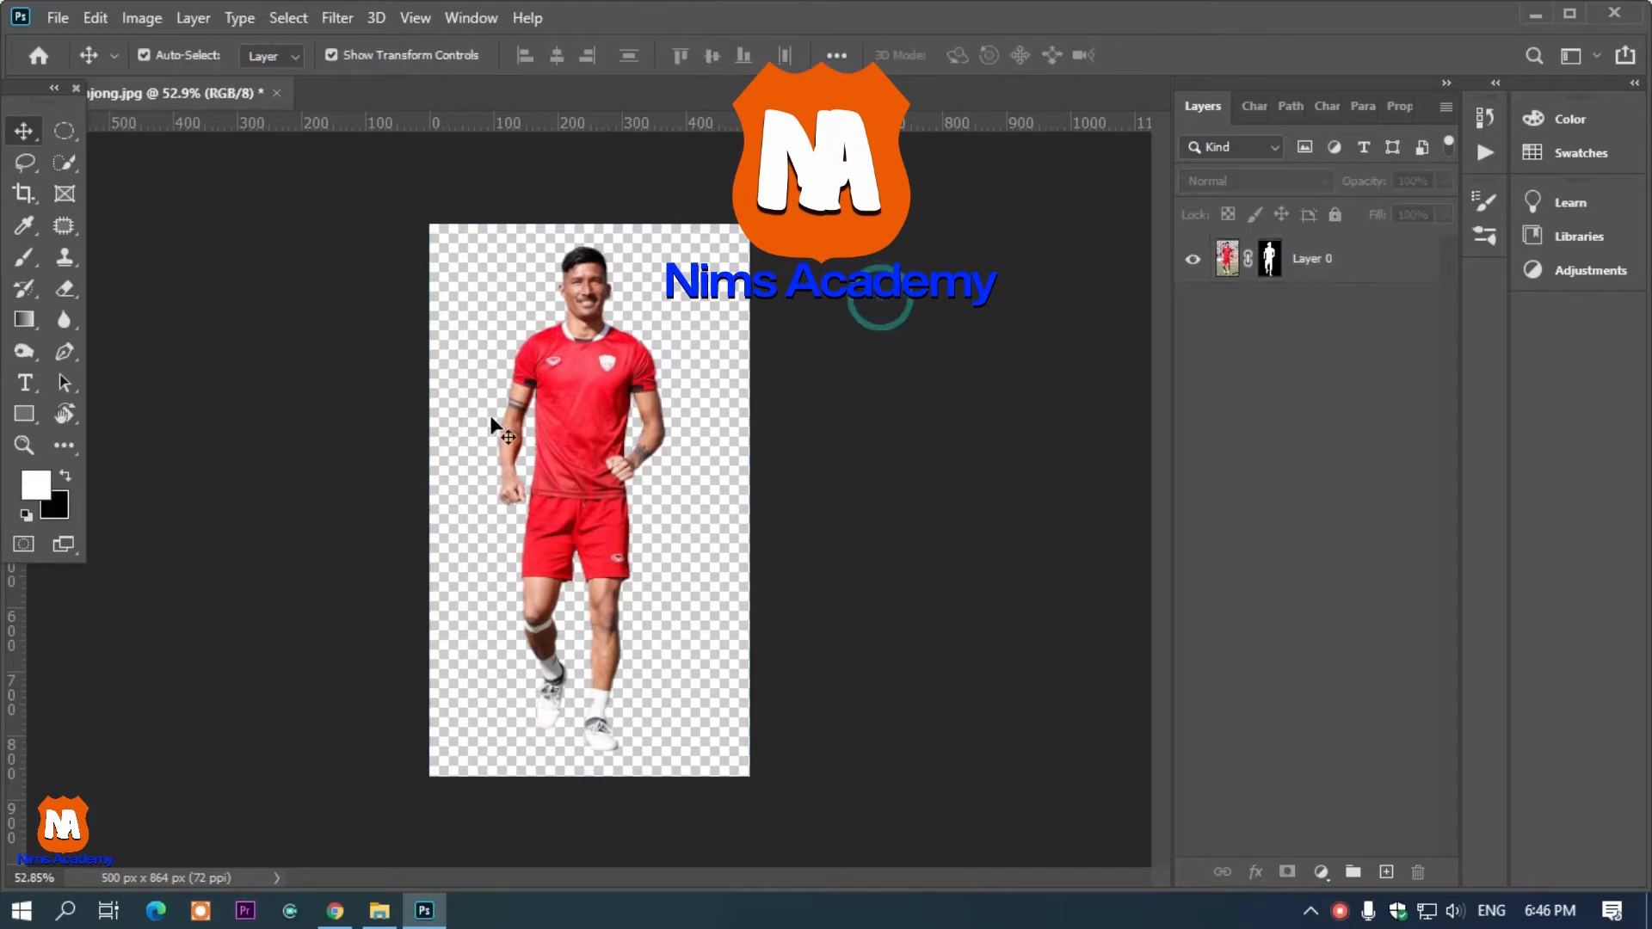
{"action": "scroll", "coordinate": [516, 400], "scroll_direction": "up", "scroll_amount": 3}
{"action": "scroll", "coordinate": [562, 205], "scroll_direction": "down", "scroll_amount": 1}
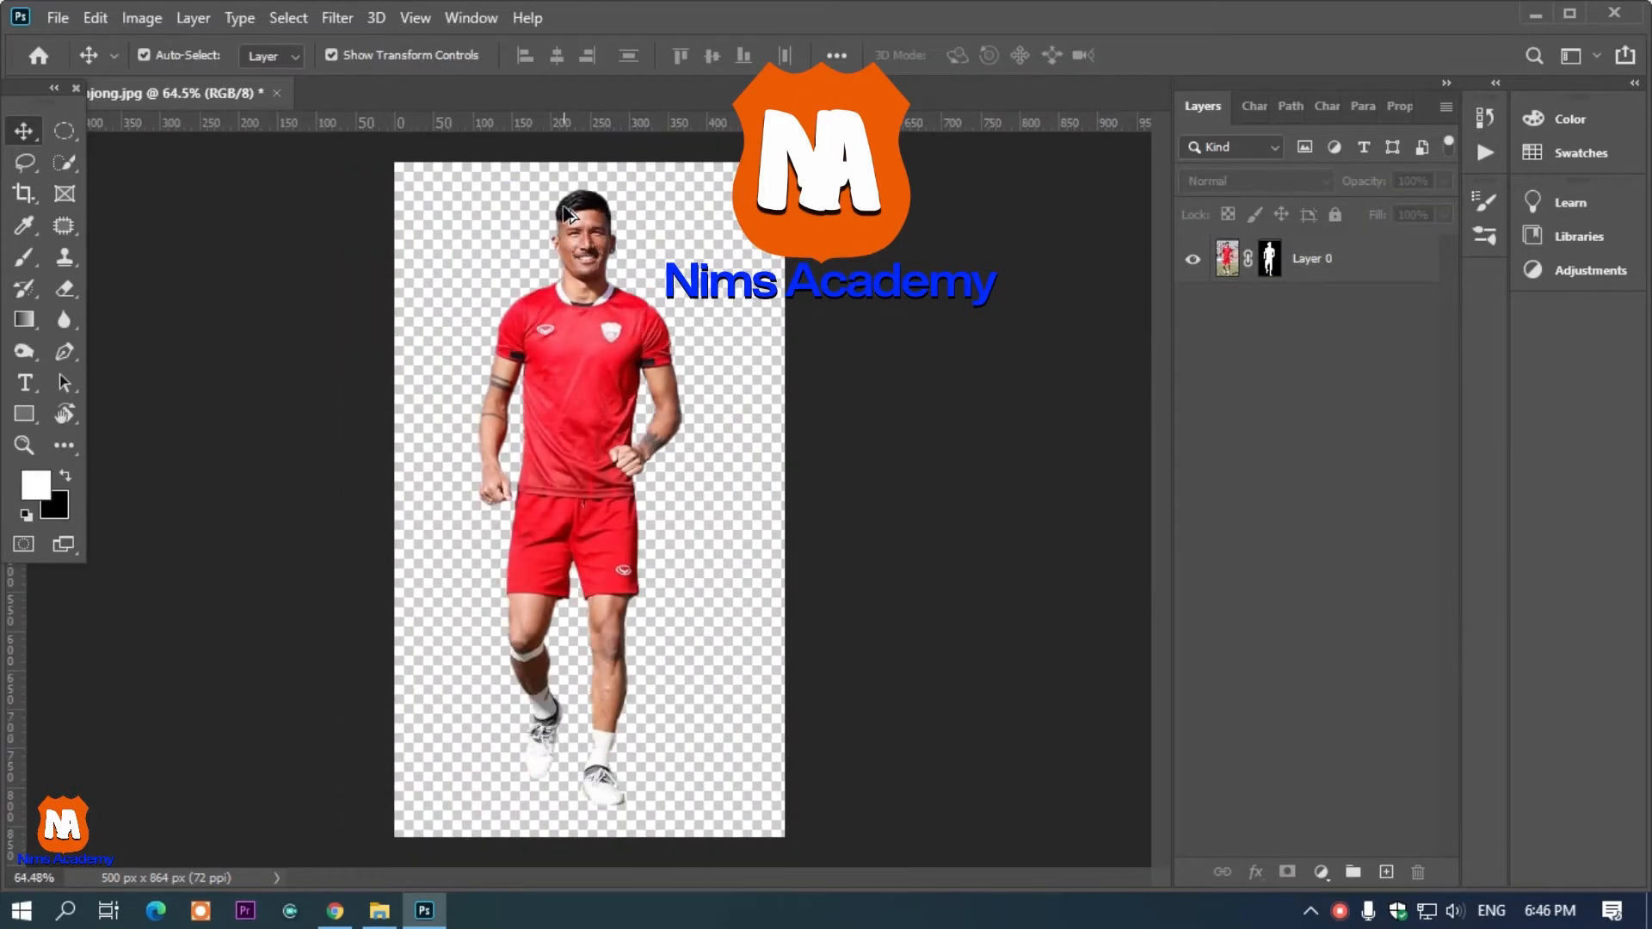
{"action": "scroll", "coordinate": [583, 231], "scroll_direction": "down", "scroll_amount": 2}
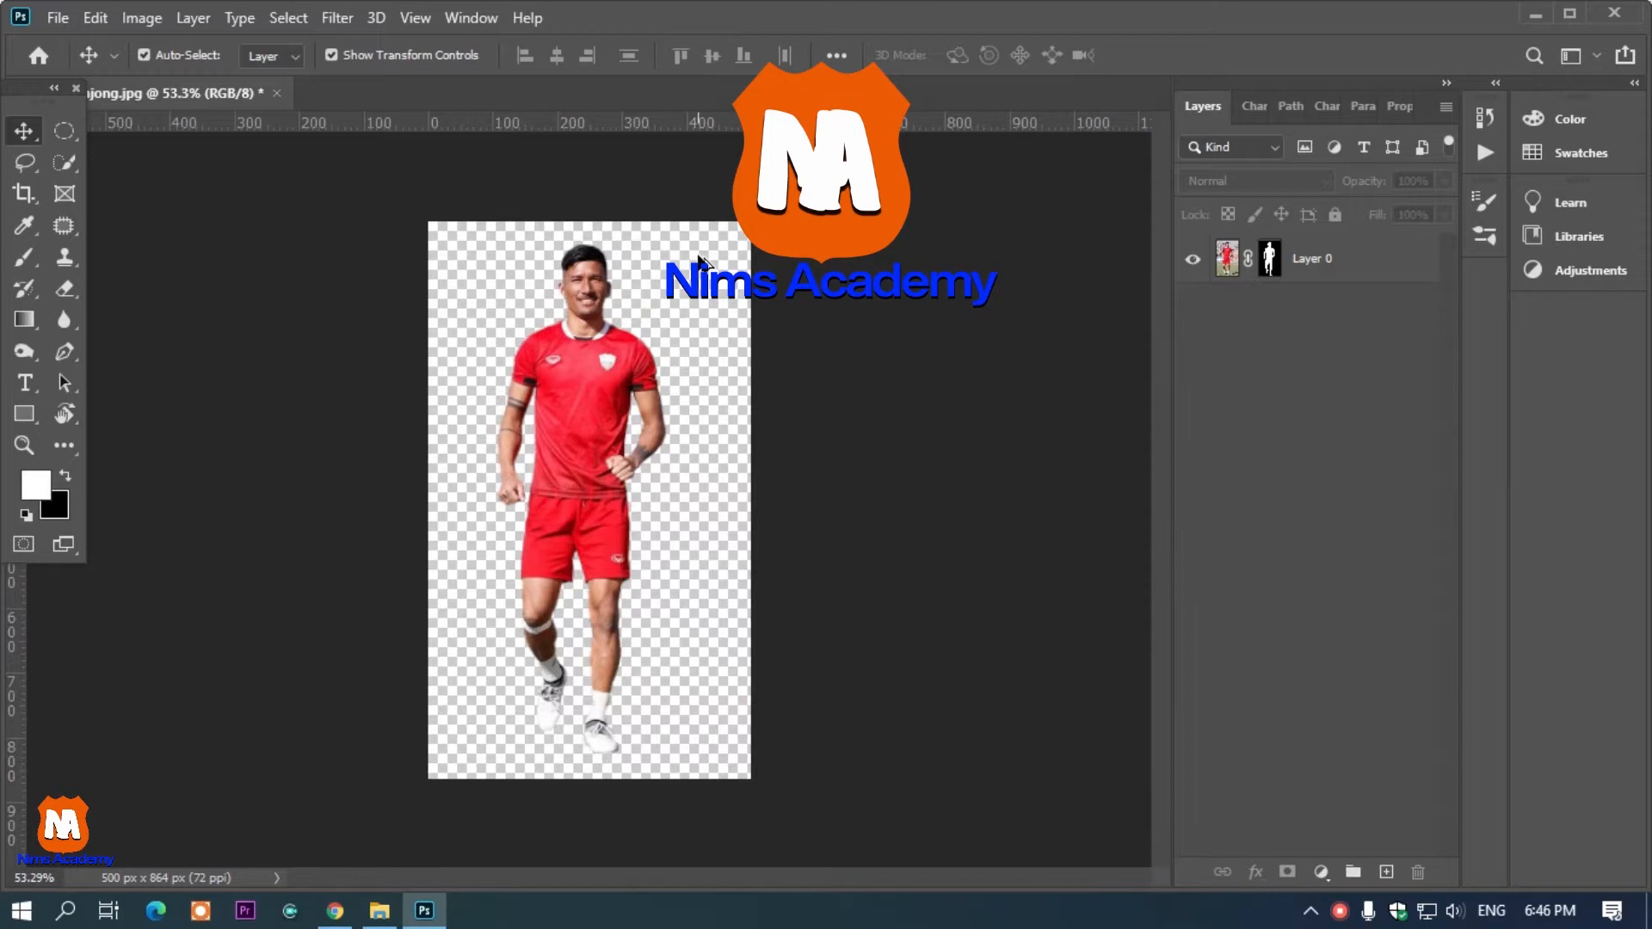
{"action": "scroll", "coordinate": [586, 255], "scroll_direction": "up", "scroll_amount": 3}
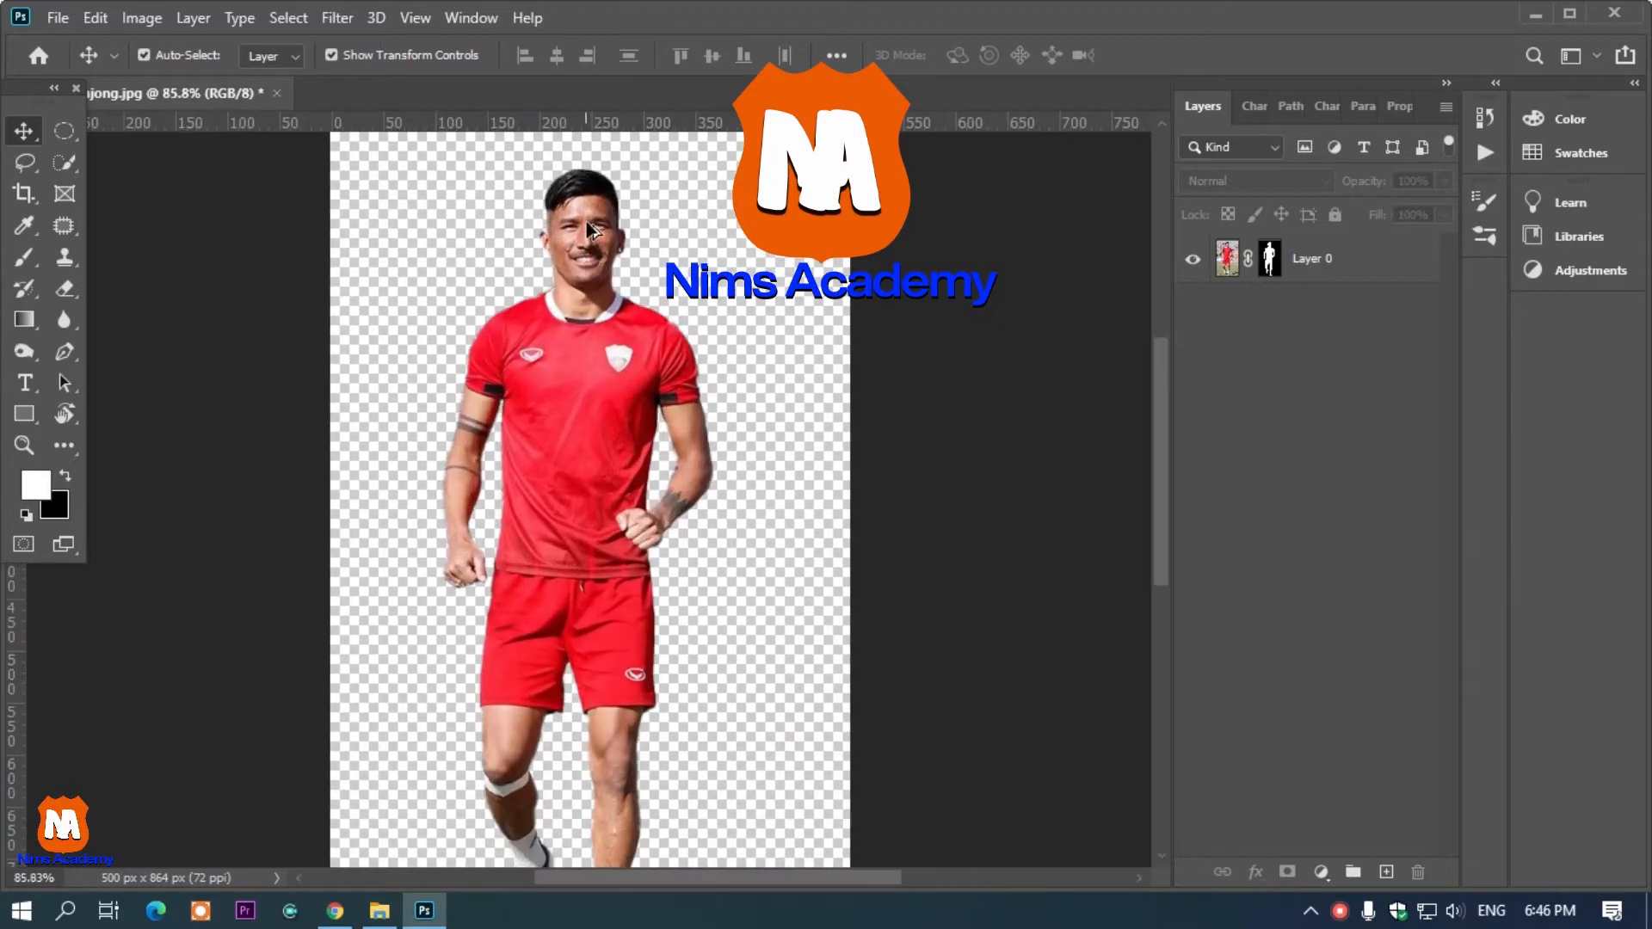
Create a new document named "player post design", 1200 by 1200 pixels at 300 pixels/inch.
{"action": "left_click", "coordinate": [56, 23]}
{"action": "left_click", "coordinate": [71, 45]}
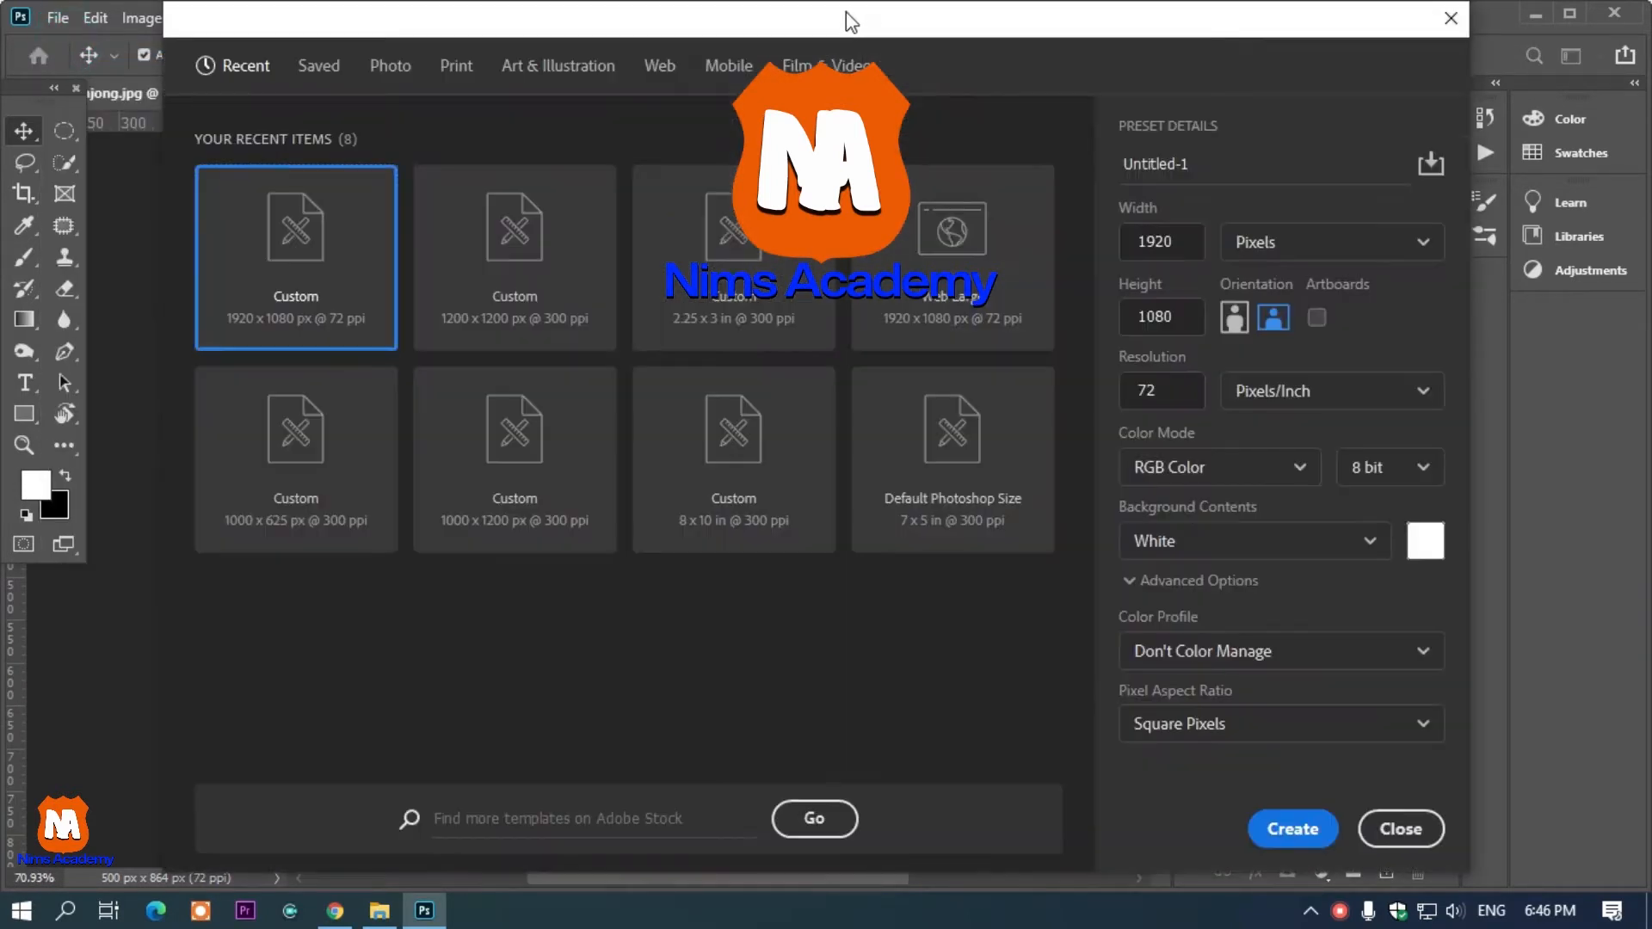
{"action": "left_click_drag", "start_coordinate": [850, 21], "coordinate": [838, 43]}
{"action": "left_click", "coordinate": [1194, 180]}
{"action": "type", "text": "player post design"}
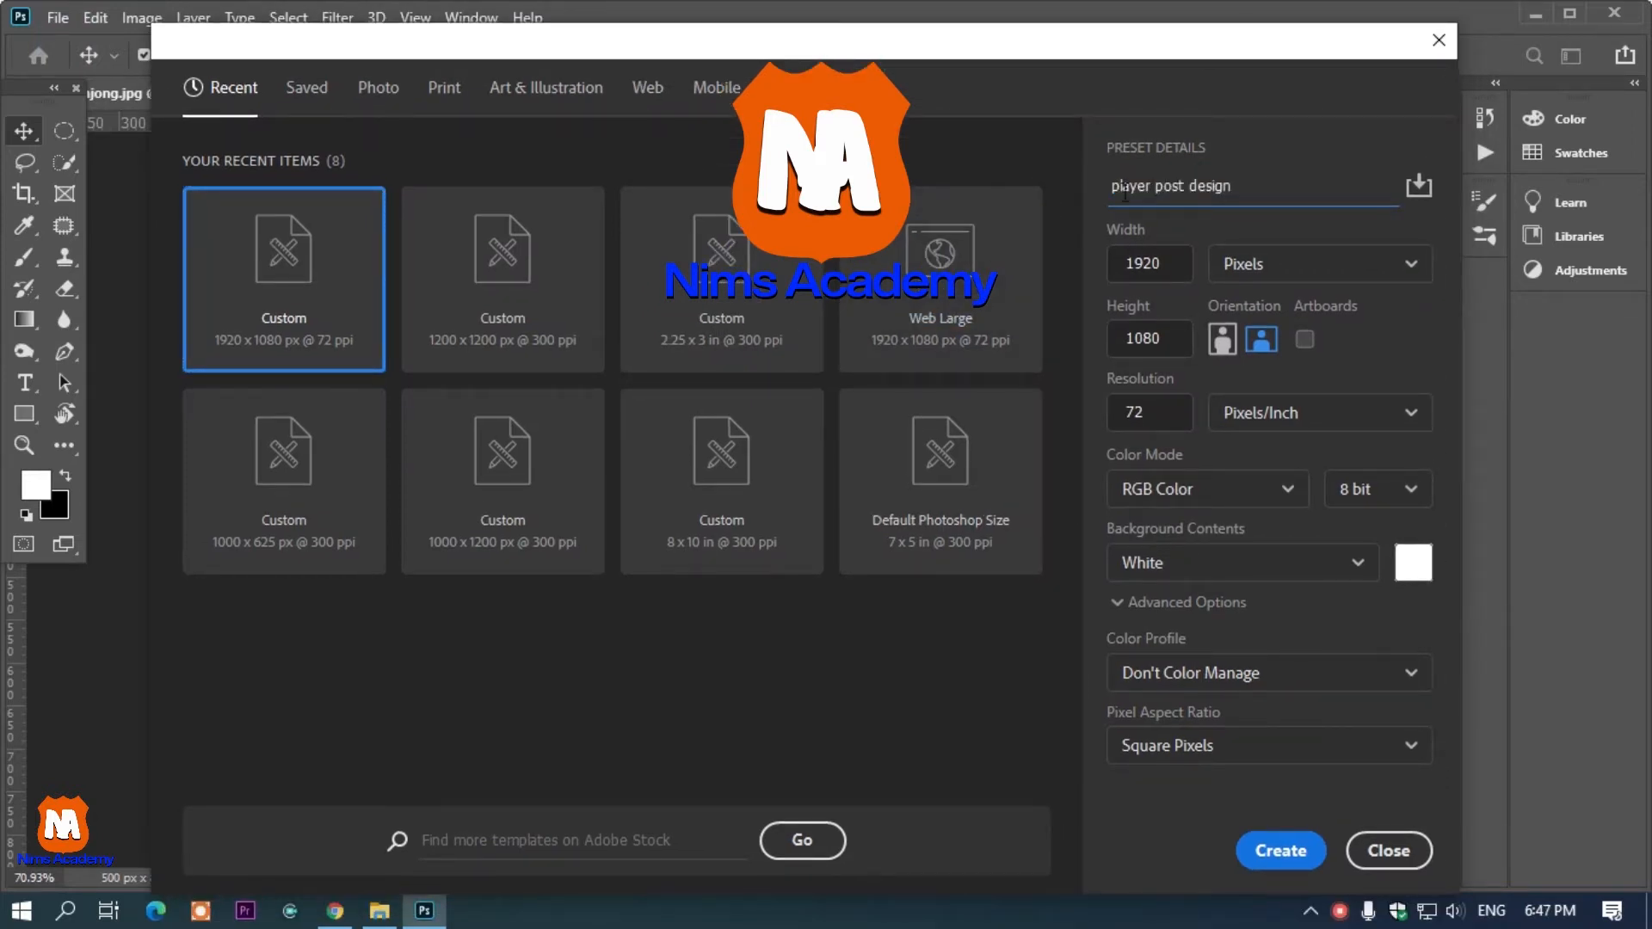
{"action": "key", "text": "Tab"}
{"action": "type", "text": "1200"}
{"action": "key", "text": "Tab"}
{"action": "type", "text": "01200"}
{"action": "key", "text": "Tab"}
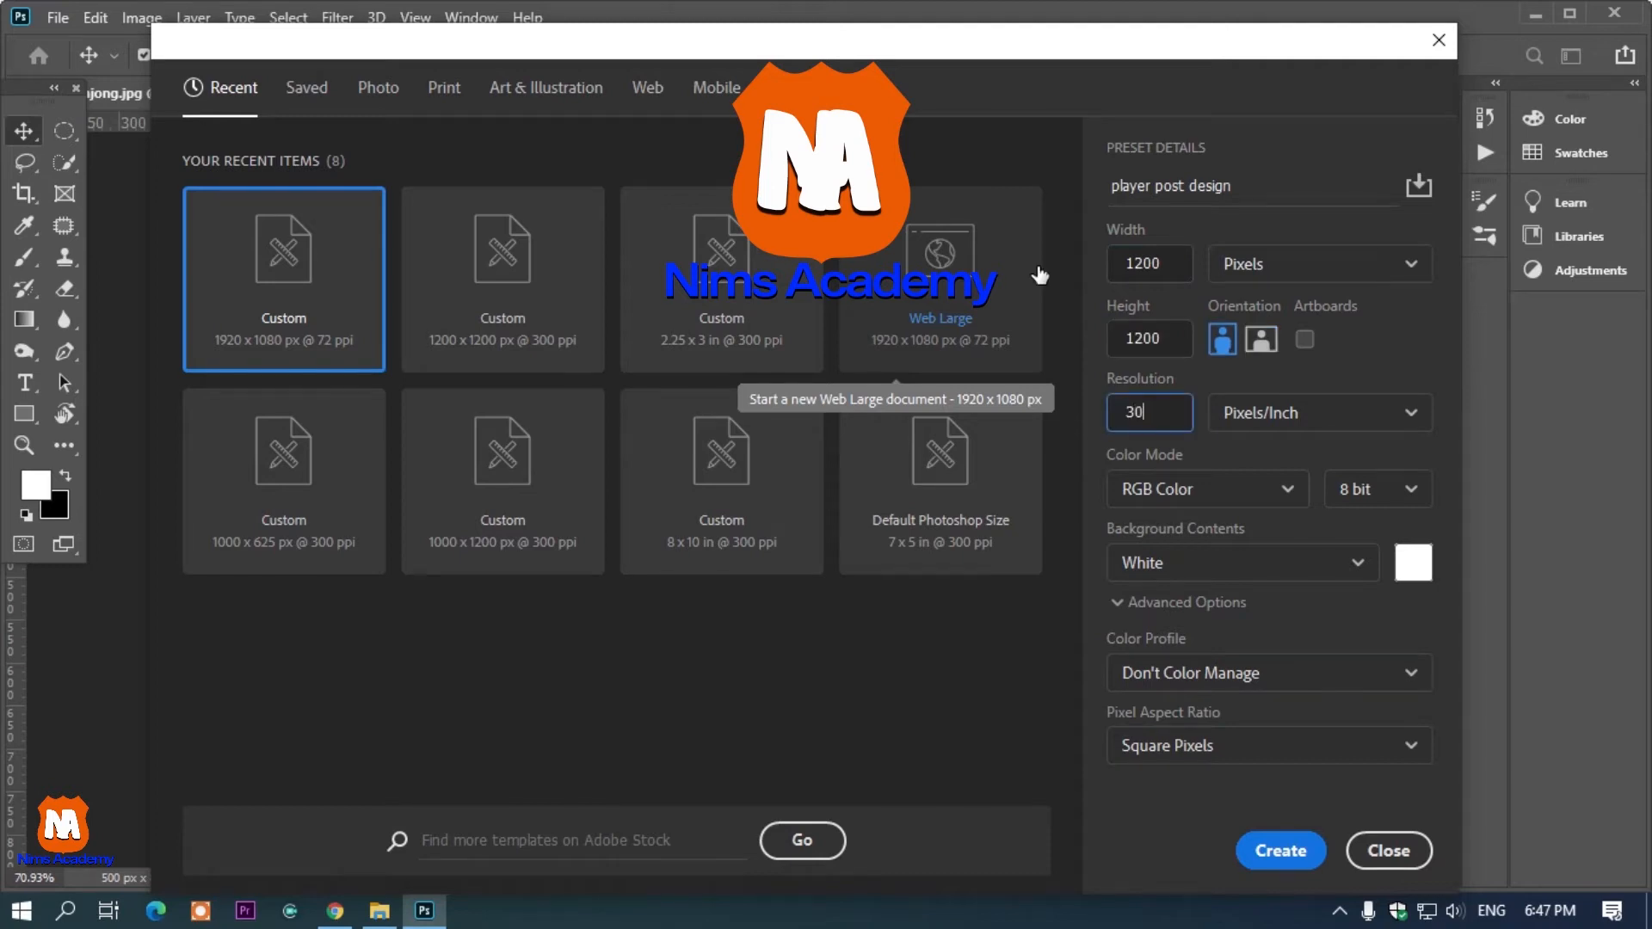
{"action": "key", "text": "Return"}
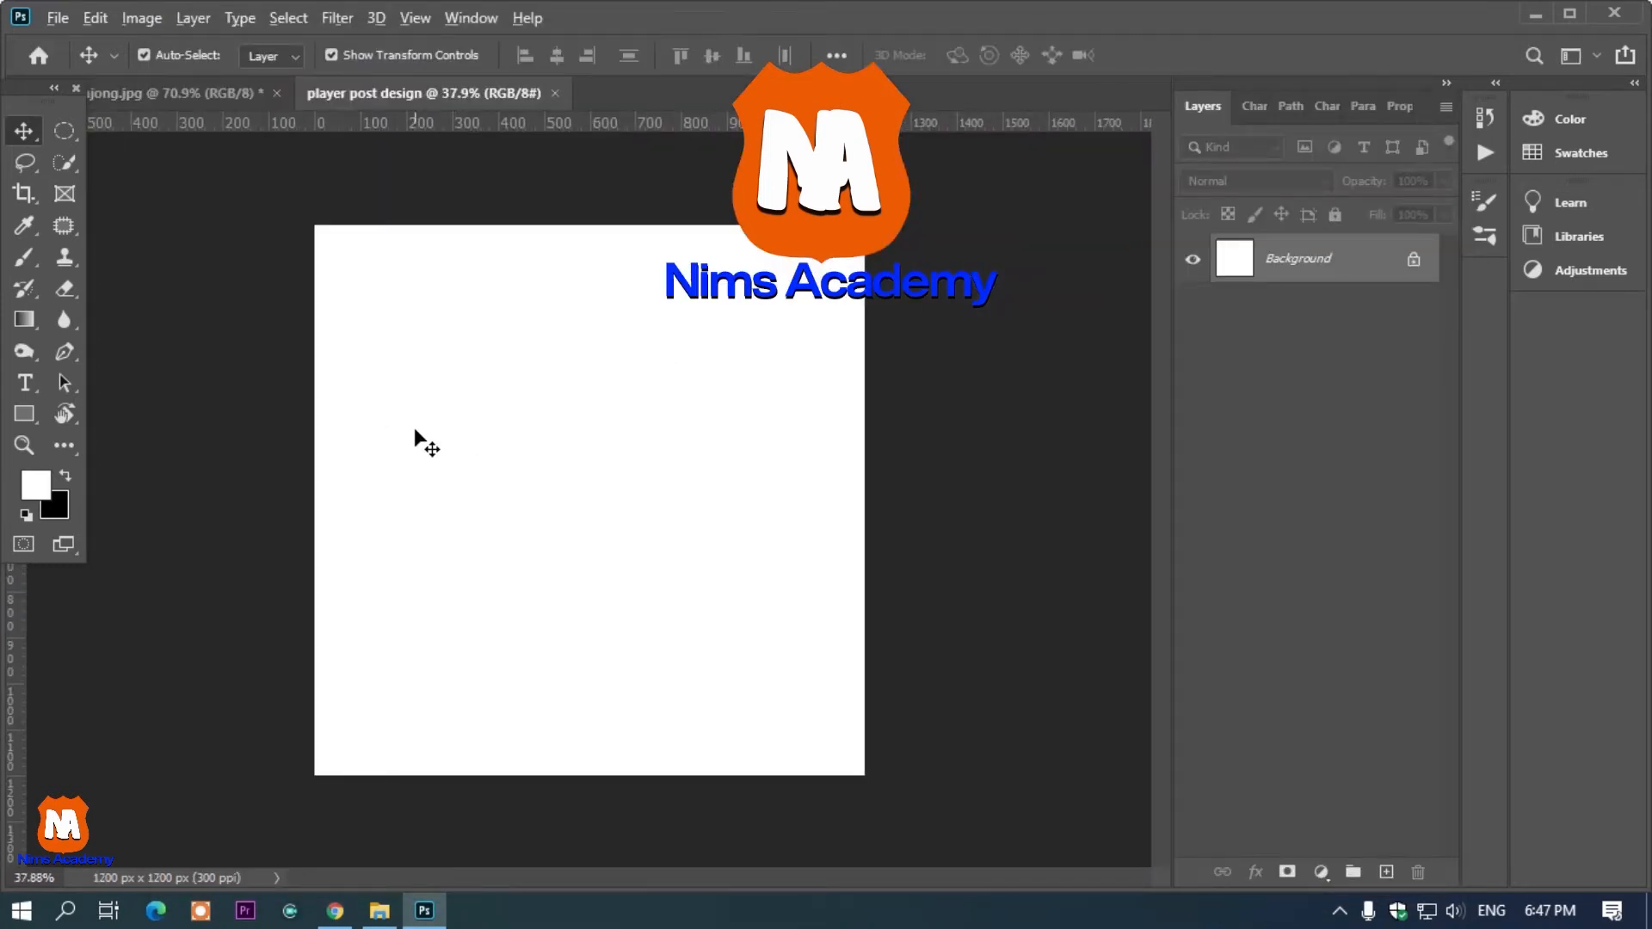
Draw a rectangle of about 1299 × 1288 px and center it so that it covers the whole canvas.
{"action": "left_click", "coordinate": [24, 413]}
{"action": "left_click", "coordinate": [122, 415]}
{"action": "left_click_drag", "start_coordinate": [312, 204], "coordinate": [906, 795]}
{"action": "left_click", "coordinate": [24, 131]}
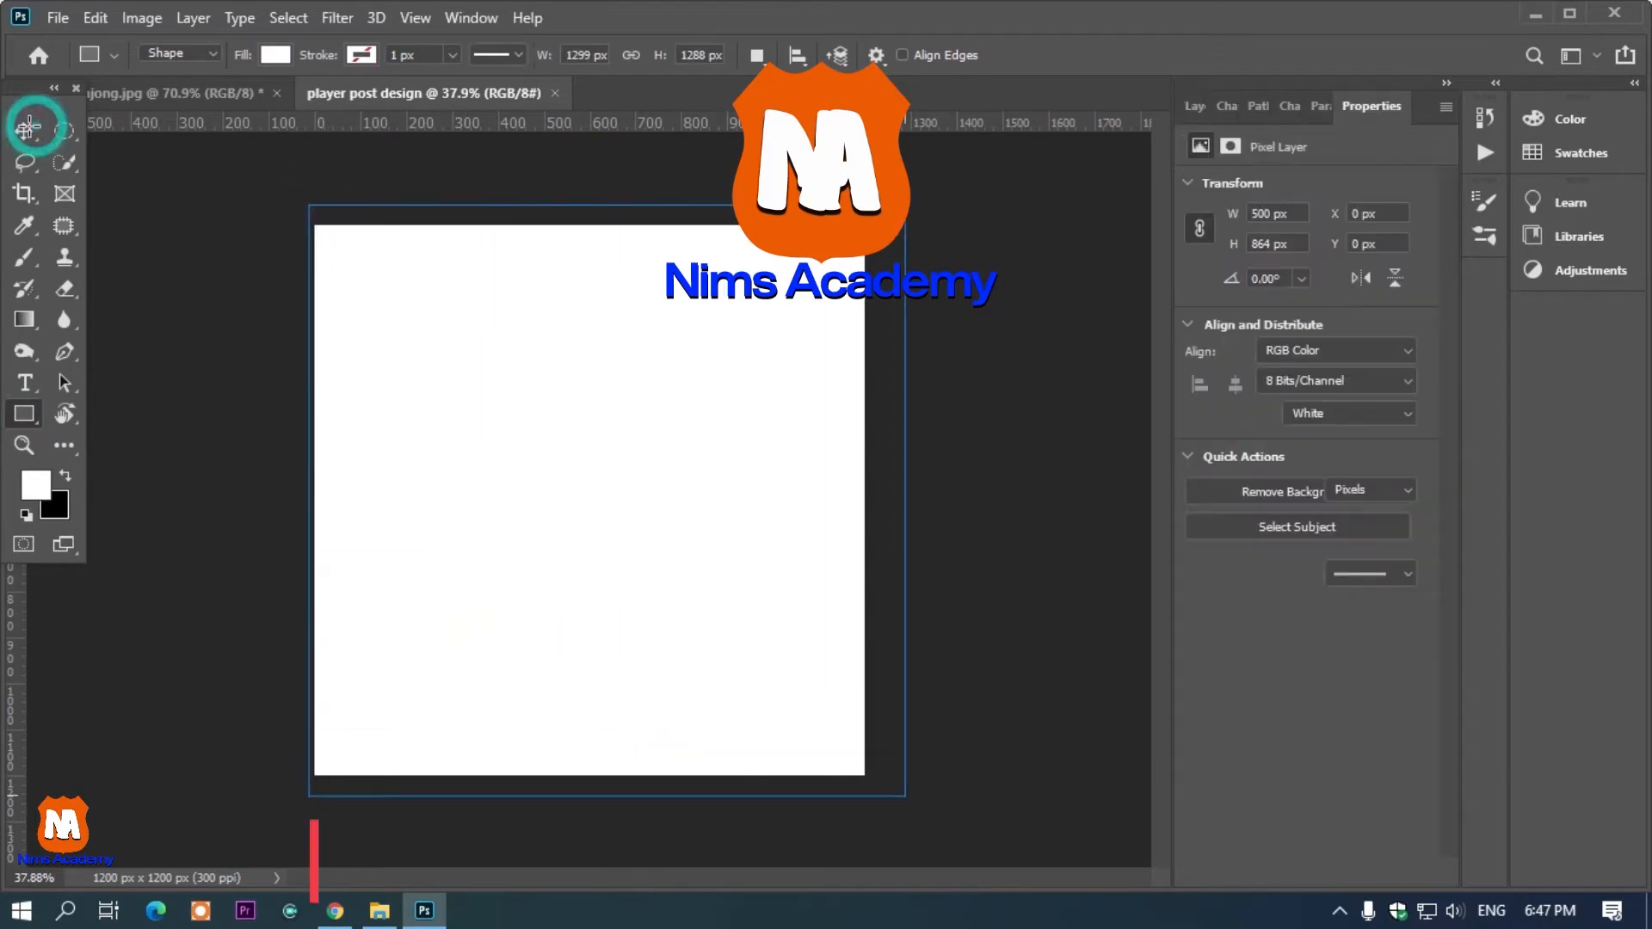
{"action": "left_click_drag", "start_coordinate": [458, 295], "coordinate": [542, 276]}
Fill the canvas-covering rectangle with dark red.
{"action": "key", "text": "u"}
{"action": "left_click", "coordinate": [275, 54]}
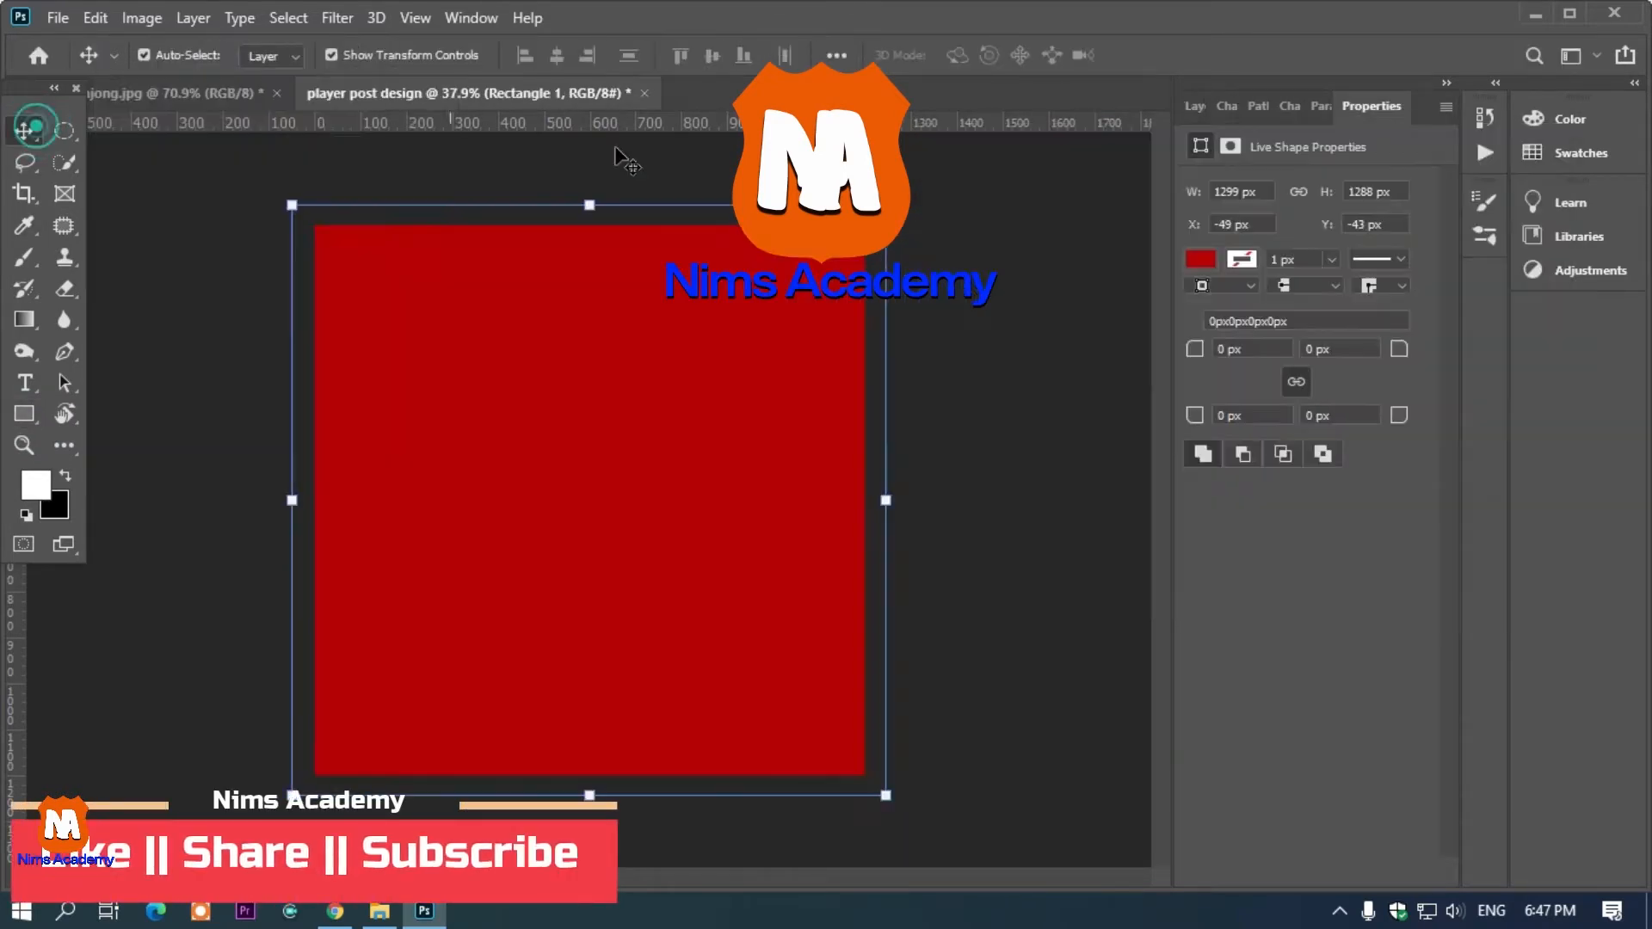
{"action": "left_click", "coordinate": [627, 146]}
{"action": "left_click", "coordinate": [689, 358]}
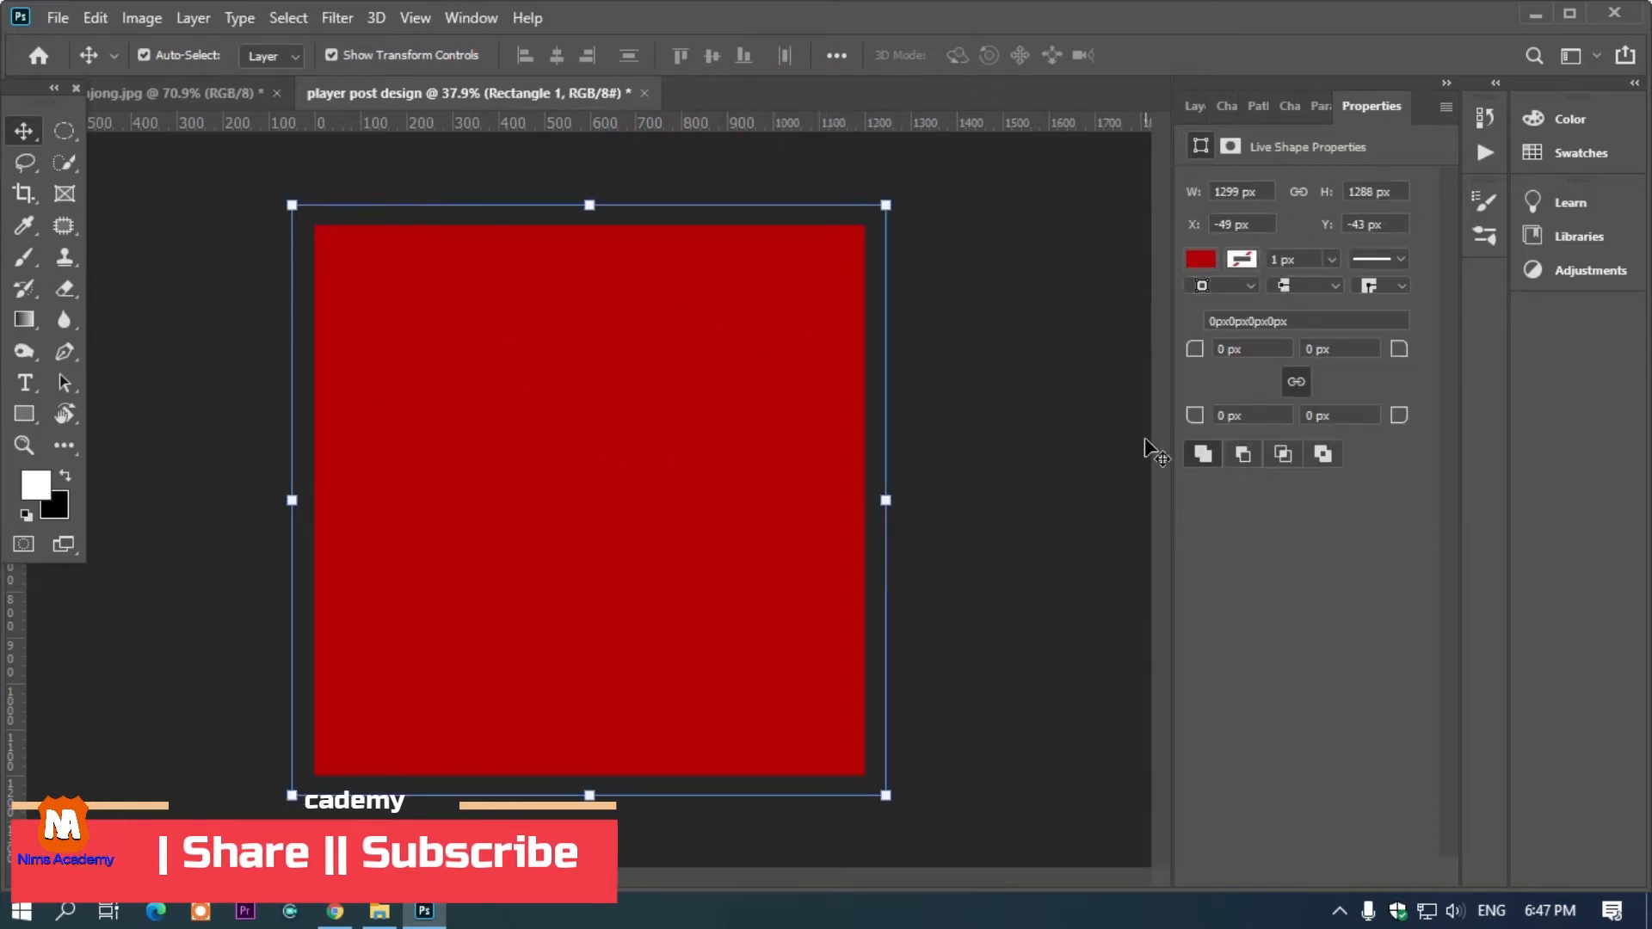
Add a Gradient Overlay to the red rectangle using the red-to-purple preset from the Reds group.
{"action": "key", "text": "F7"}
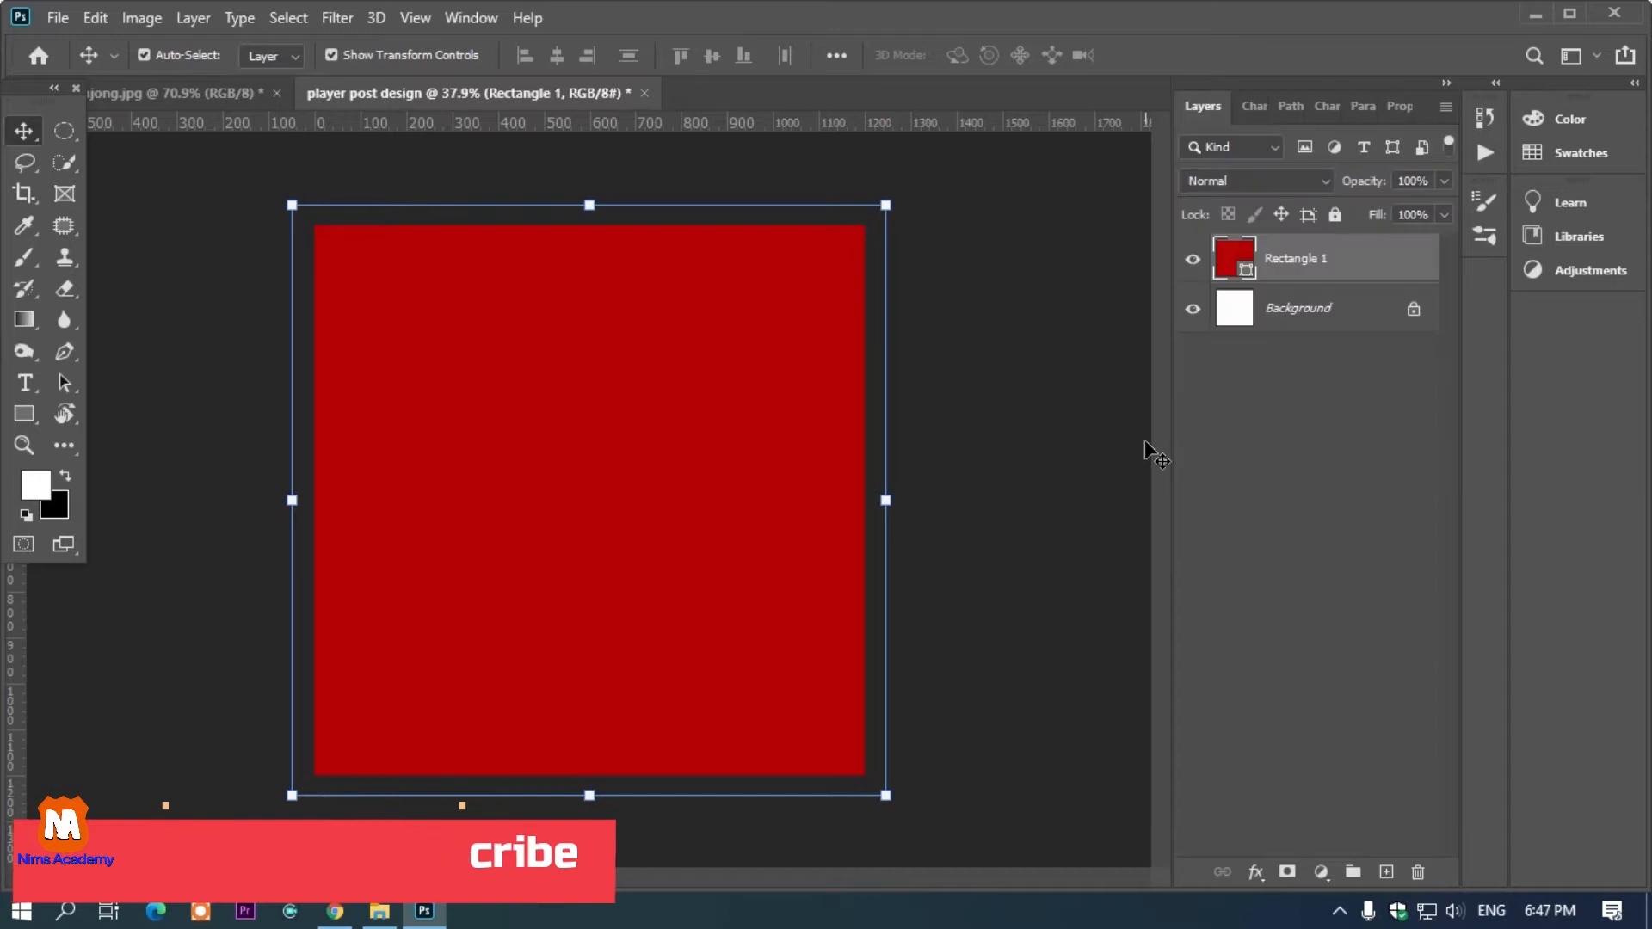
{"action": "left_click", "coordinate": [1256, 871]}
{"action": "left_click", "coordinate": [1321, 793]}
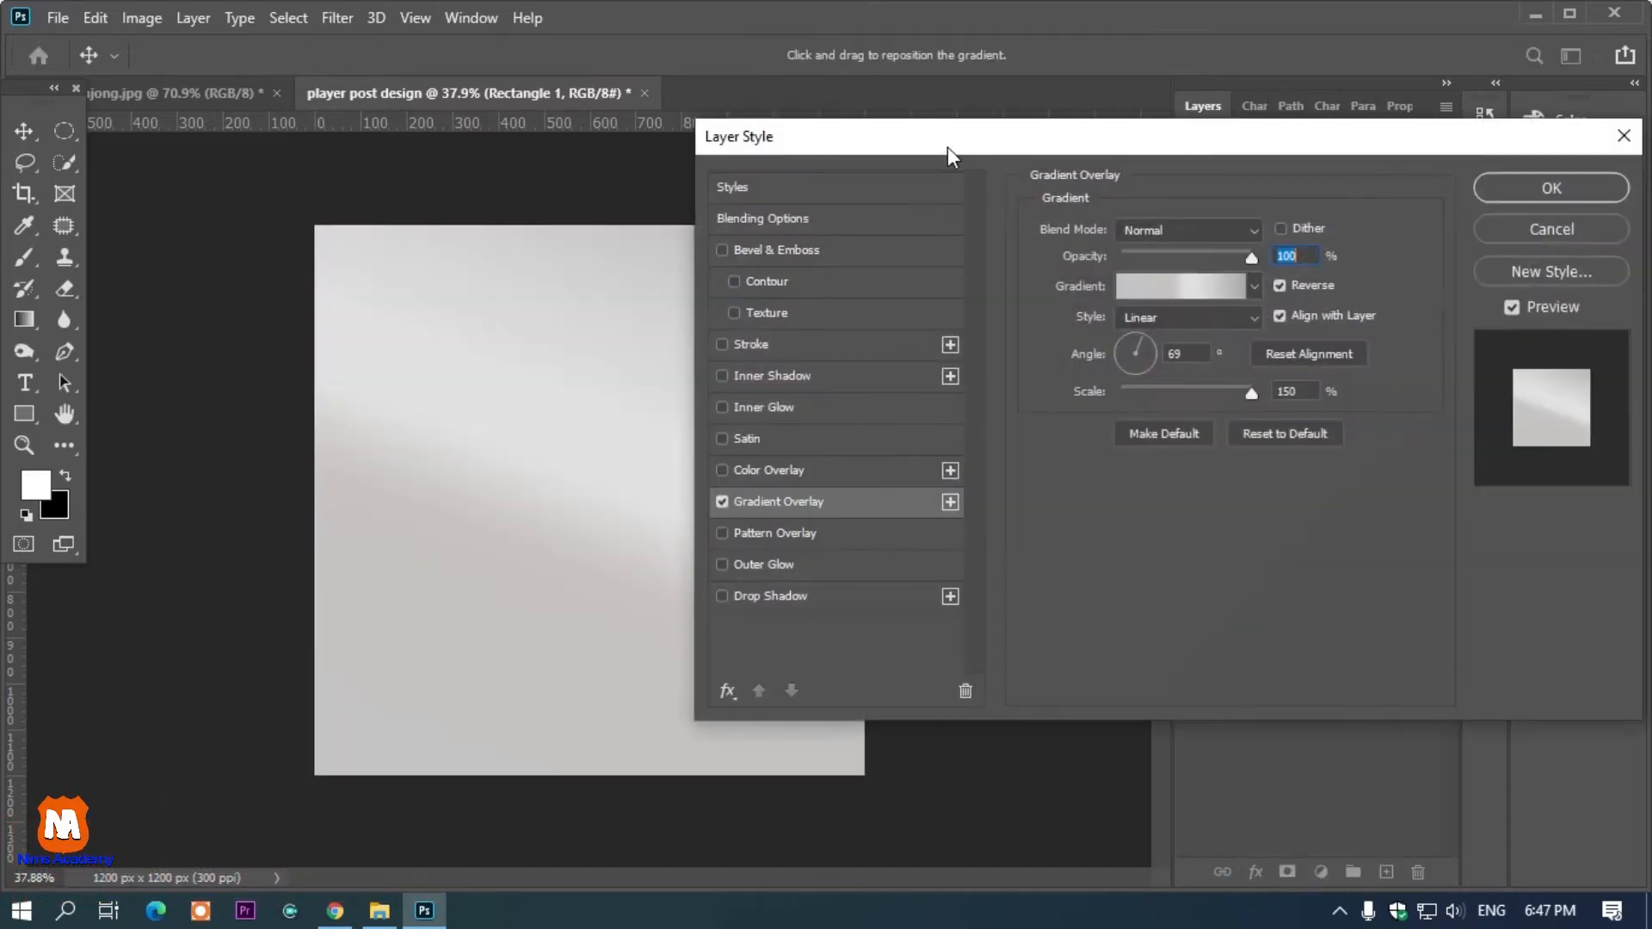
{"action": "left_click", "coordinate": [1144, 281]}
{"action": "left_click", "coordinate": [985, 240]}
{"action": "scroll", "coordinate": [1090, 250], "scroll_direction": "down", "scroll_amount": 2}
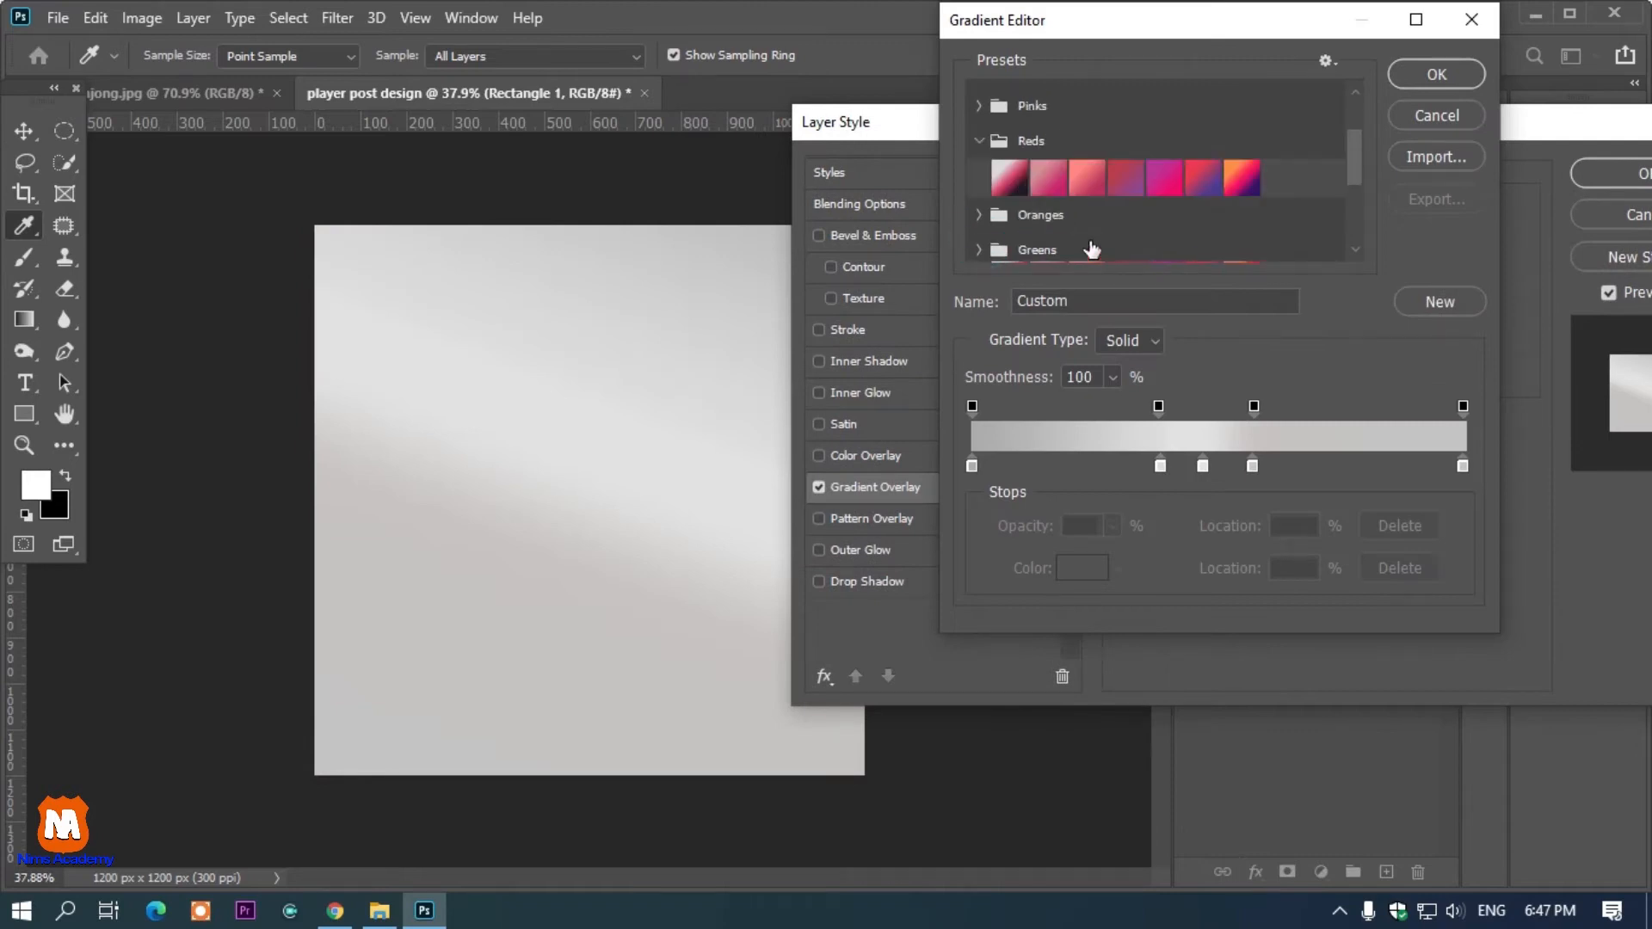
{"action": "left_click", "coordinate": [1236, 190]}
Set the gradient's starting color stop to red bf0011.
{"action": "left_click", "coordinate": [972, 465]}
{"action": "left_click", "coordinate": [1081, 568]}
{"action": "left_click", "coordinate": [1236, 310]}
{"action": "left_click_drag", "start_coordinate": [1236, 320], "coordinate": [1240, 288]}
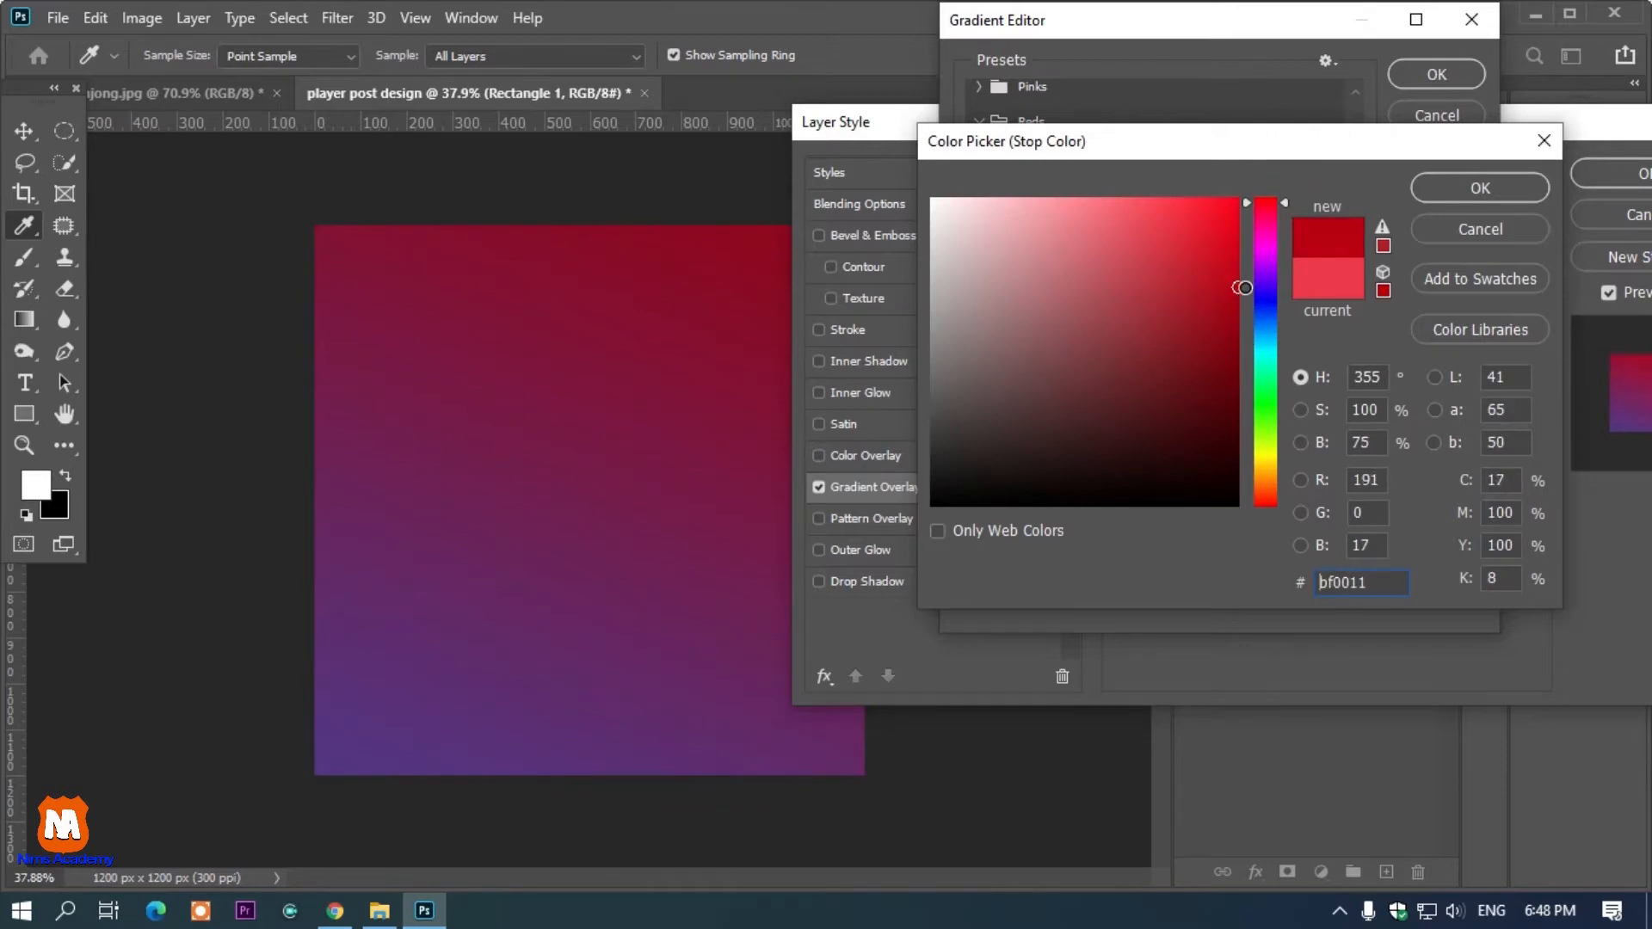
{"action": "left_click", "coordinate": [1479, 188]}
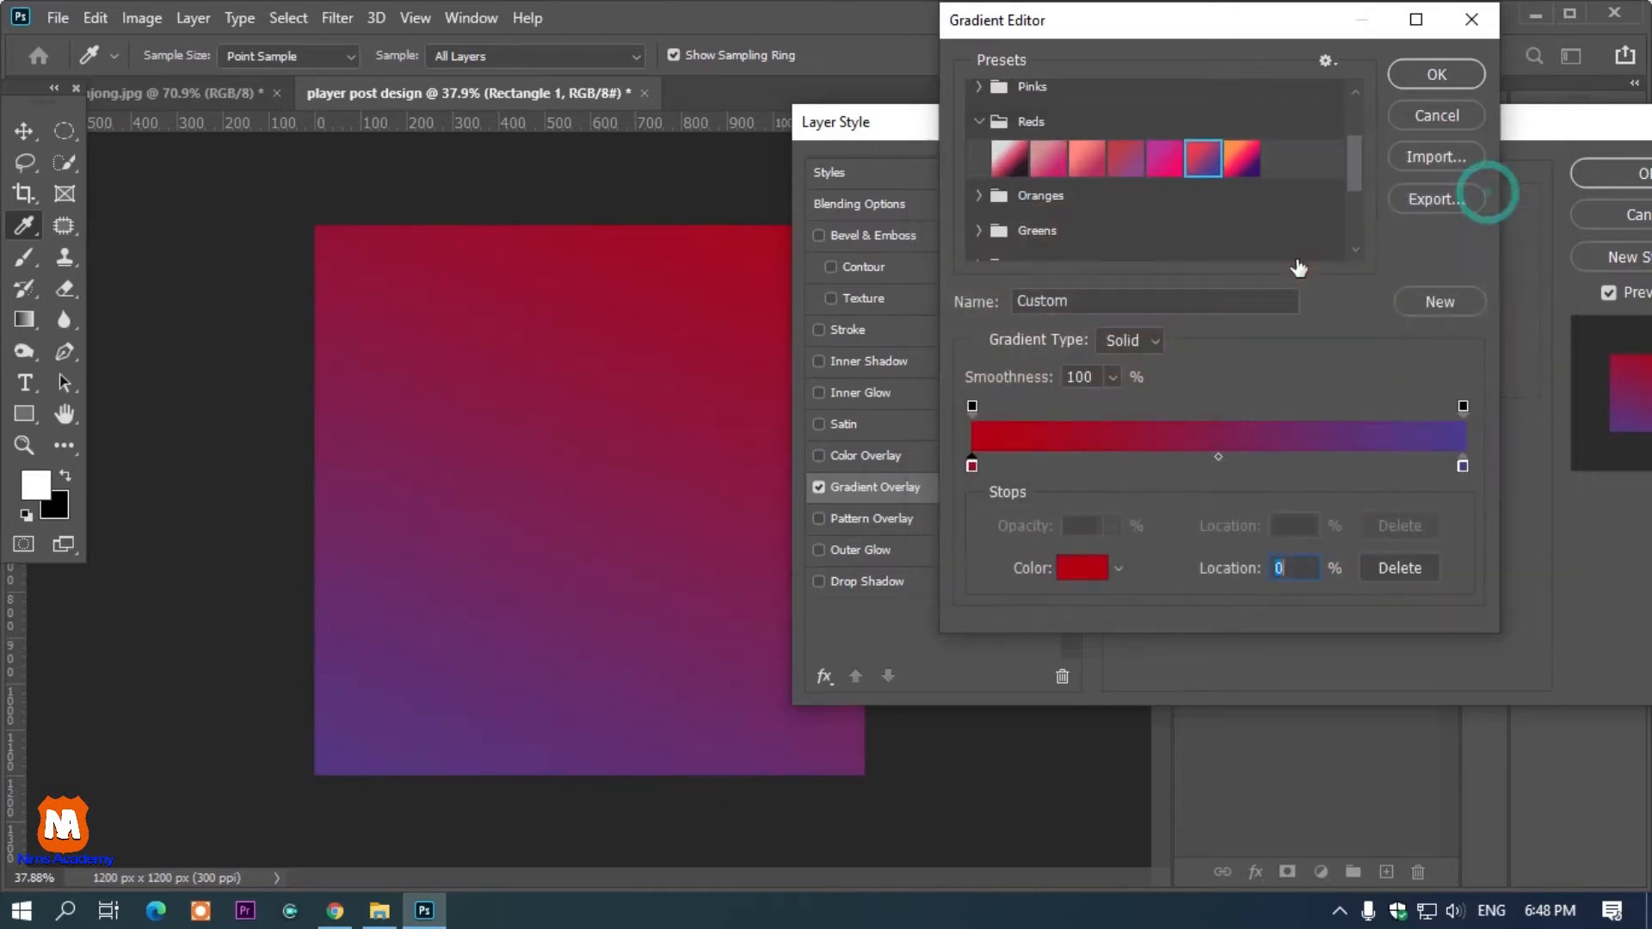
Change the gradient's purple end stop to a dark red and accept the edited gradient.
{"action": "left_click", "coordinate": [1461, 467]}
{"action": "left_click", "coordinate": [1084, 569]}
{"action": "left_click_drag", "start_coordinate": [1266, 291], "coordinate": [1233, 229]}
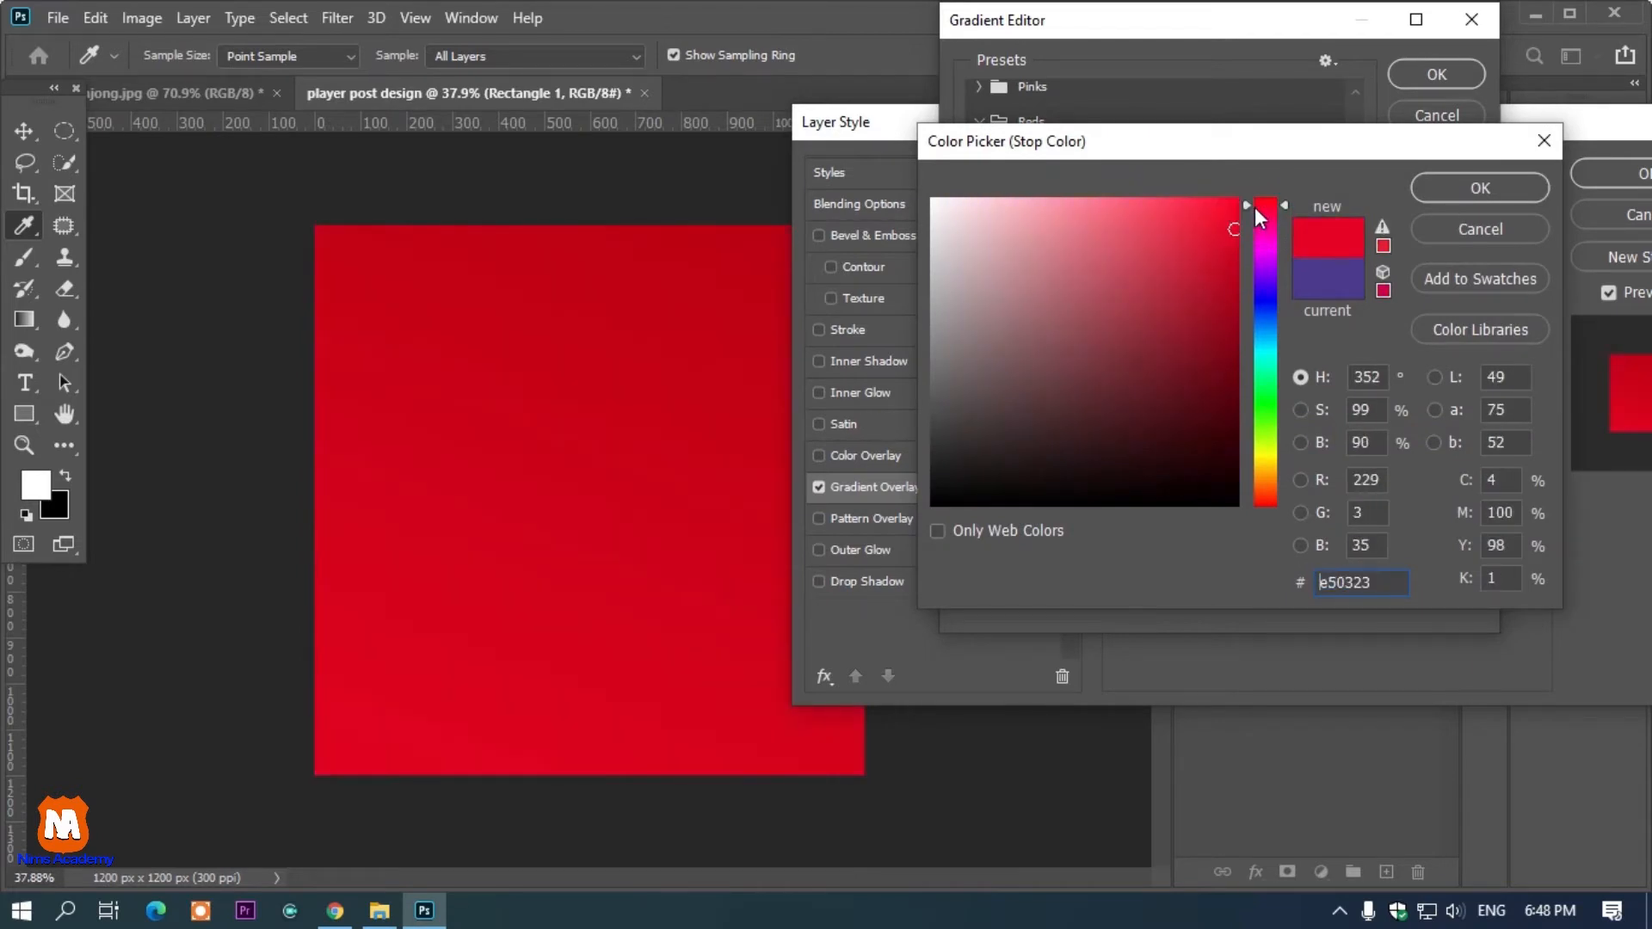
{"action": "left_click", "coordinate": [1233, 355]}
{"action": "left_click", "coordinate": [1480, 187]}
{"action": "left_click", "coordinate": [1436, 74]}
Make the gradient overlay radial, turn off Reverse, reduce its scale, and apply the layer style.
{"action": "left_click", "coordinate": [1323, 302]}
{"action": "left_click", "coordinate": [1254, 344]}
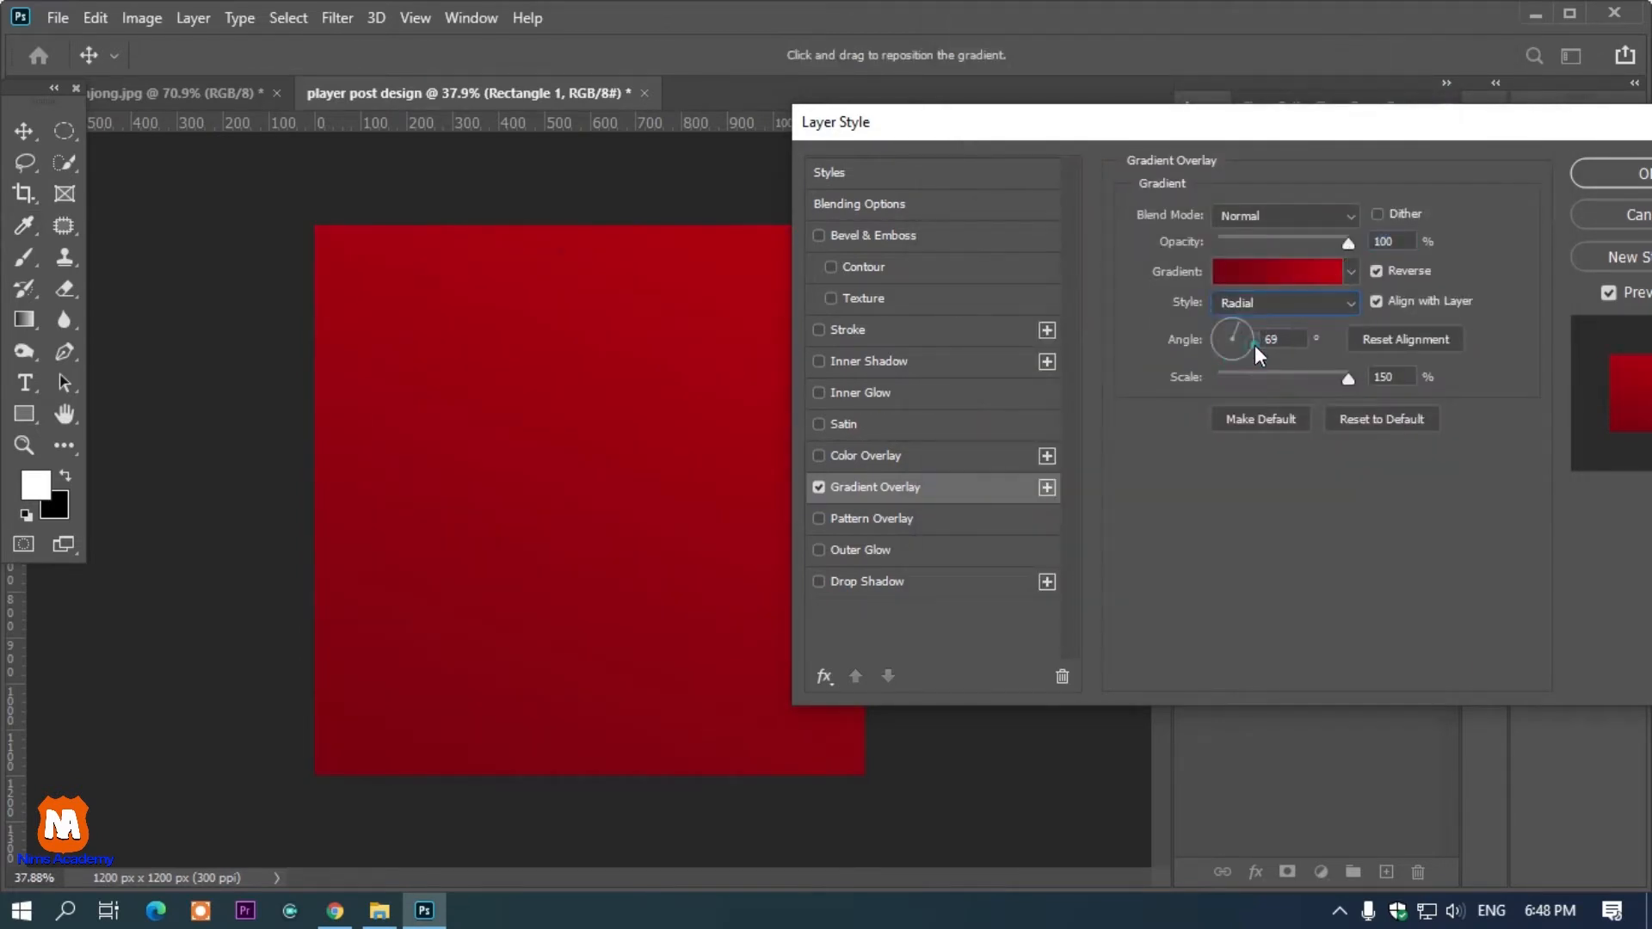
{"action": "left_click", "coordinate": [1378, 271]}
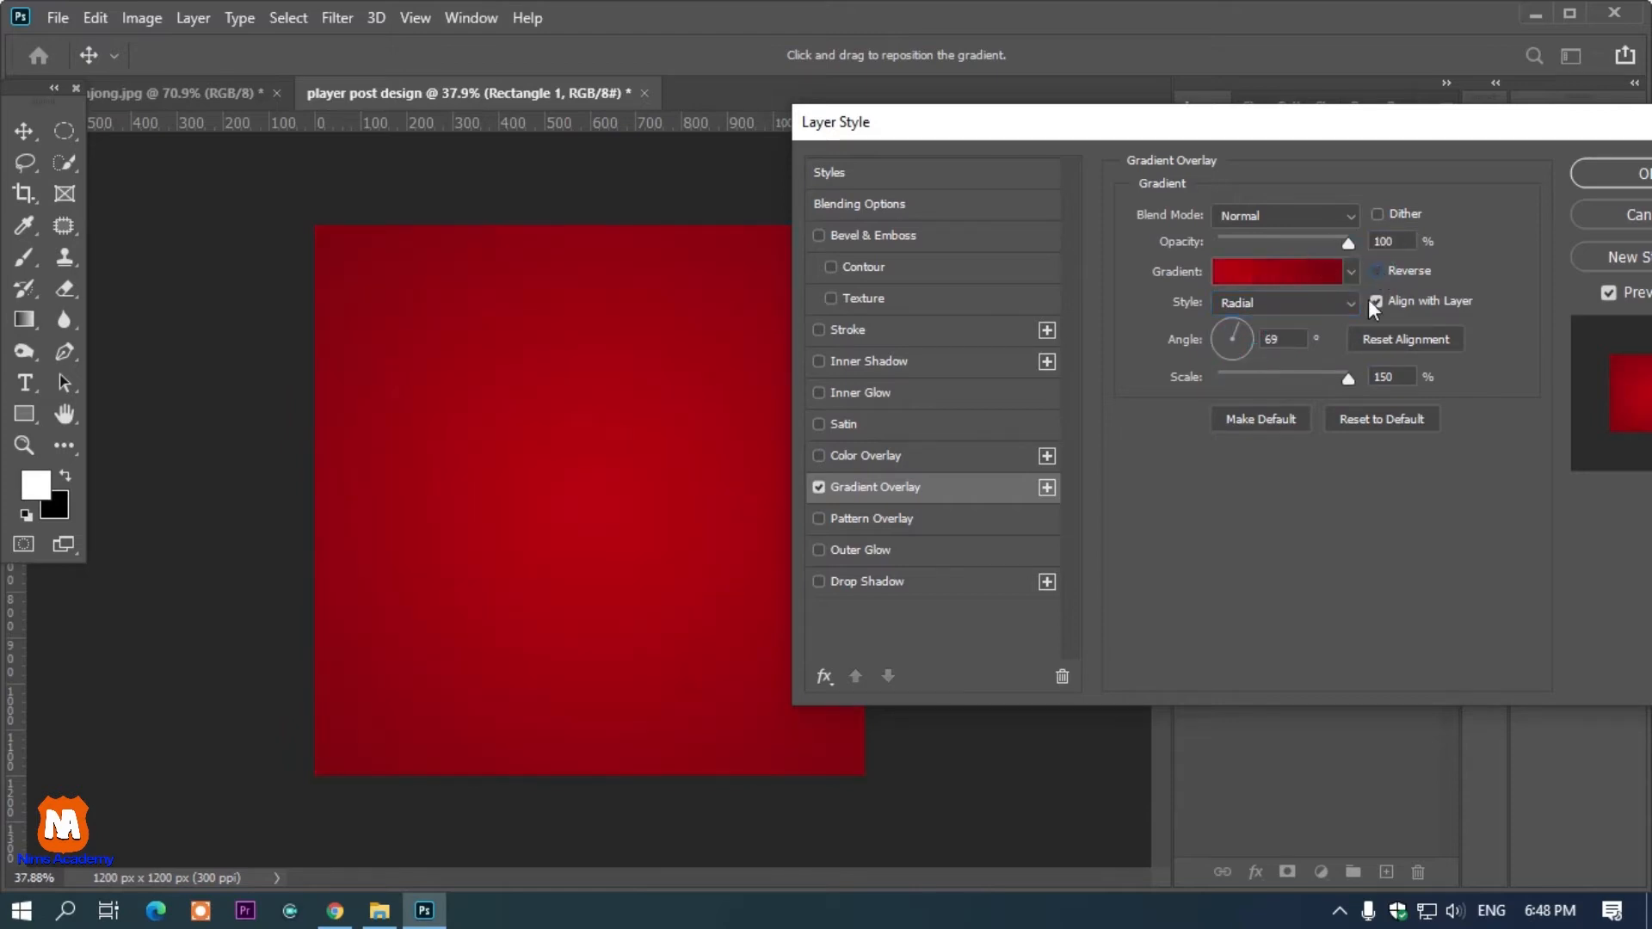
{"action": "left_click_drag", "start_coordinate": [1344, 377], "coordinate": [1294, 379]}
{"action": "left_click", "coordinate": [1600, 175]}
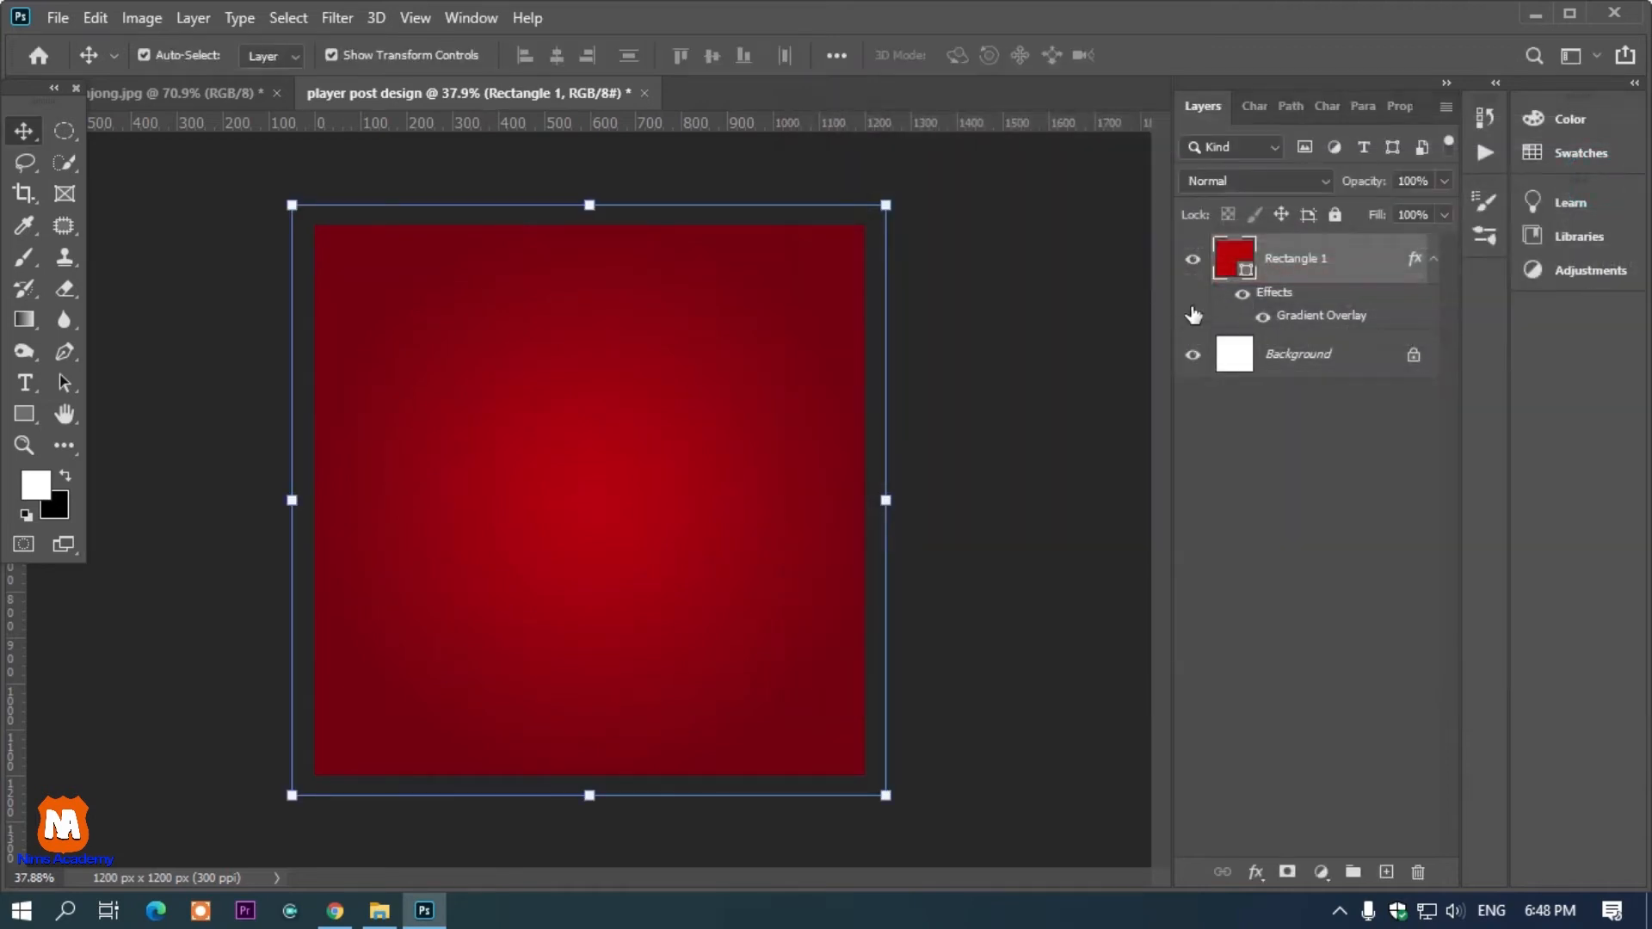
Bring the masked player from the photo document into the poster and center him on the red background.
{"action": "left_click", "coordinate": [170, 99]}
{"action": "left_click", "coordinate": [851, 353]}
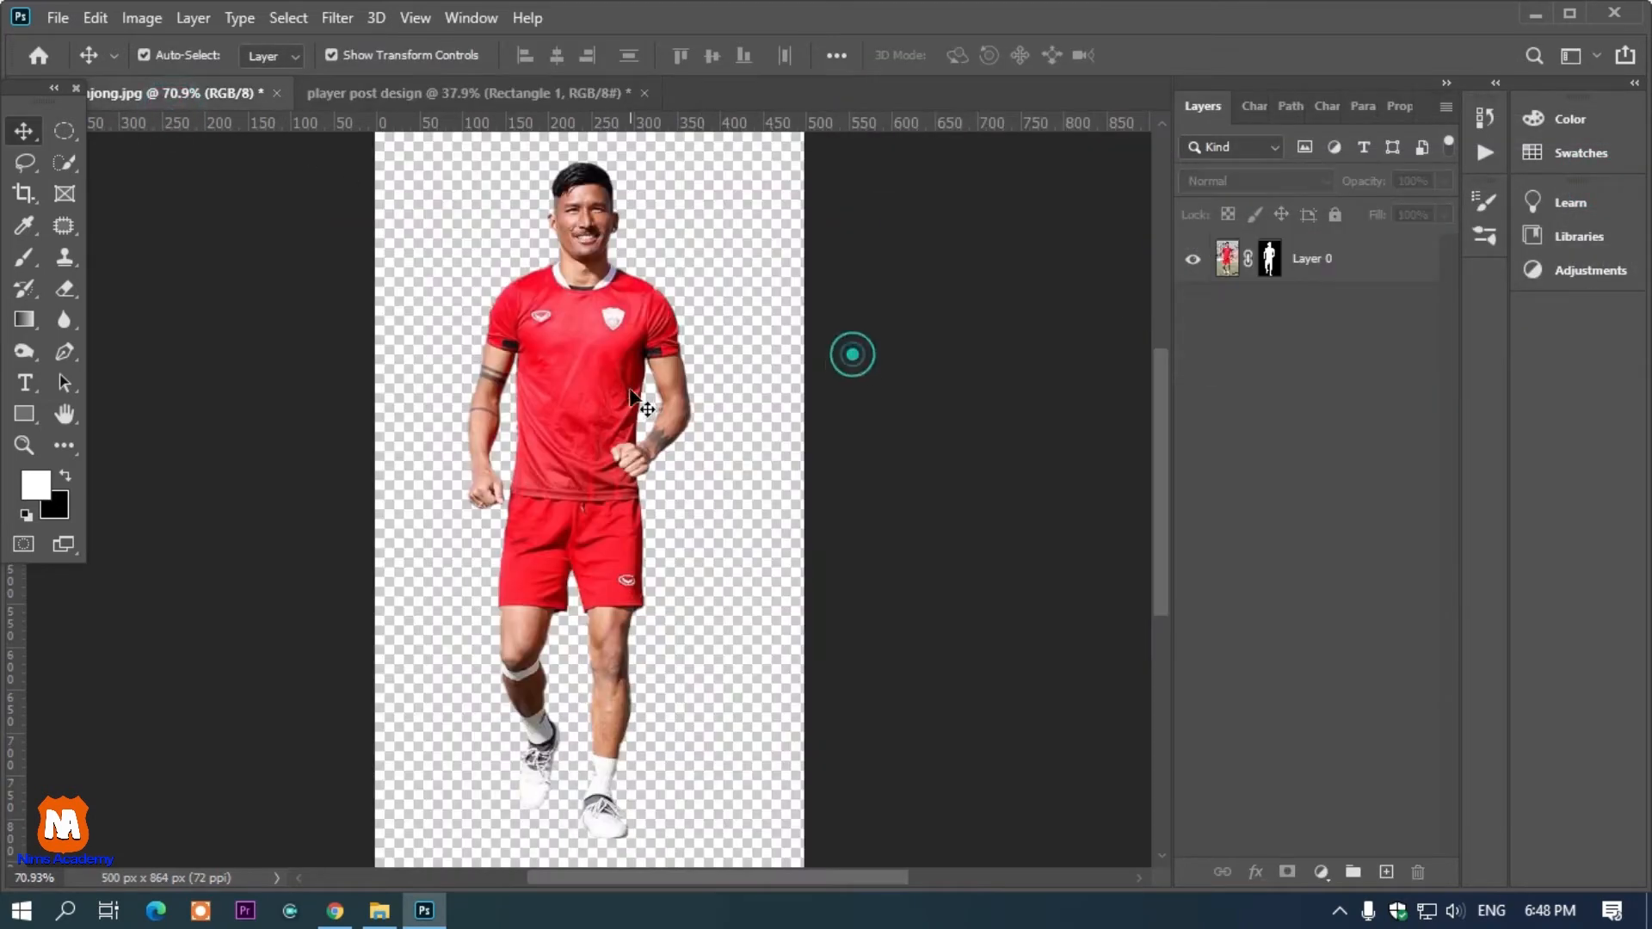
{"action": "left_click", "coordinate": [633, 395]}
{"action": "left_click_drag", "start_coordinate": [626, 362], "coordinate": [649, 570]}
{"action": "left_click_drag", "start_coordinate": [660, 512], "coordinate": [604, 467]}
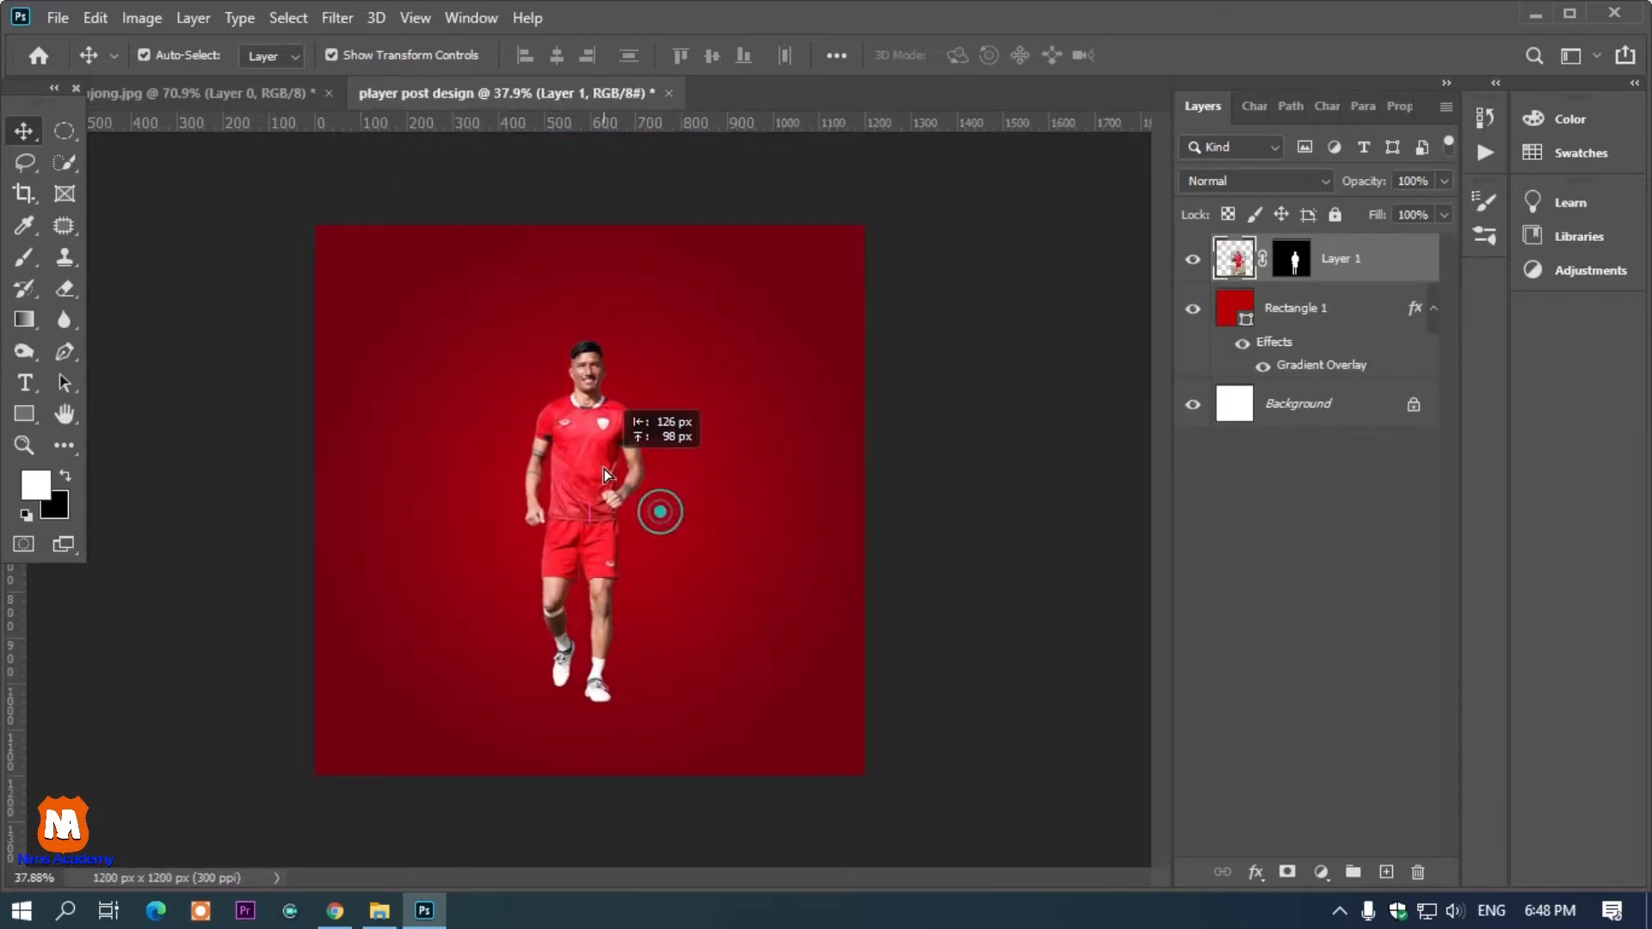
Enlarge the player so that he nearly fills the canvas height.
{"action": "mouse_move", "coordinate": [705, 321]}
{"action": "left_mouse_down"}
{"action": "mouse_move", "coordinate": [767, 258]}
{"action": "mouse_move", "coordinate": [718, 335]}
{"action": "left_mouse_up"}
{"action": "left_click", "coordinate": [972, 386]}
{"action": "left_click", "coordinate": [602, 406]}
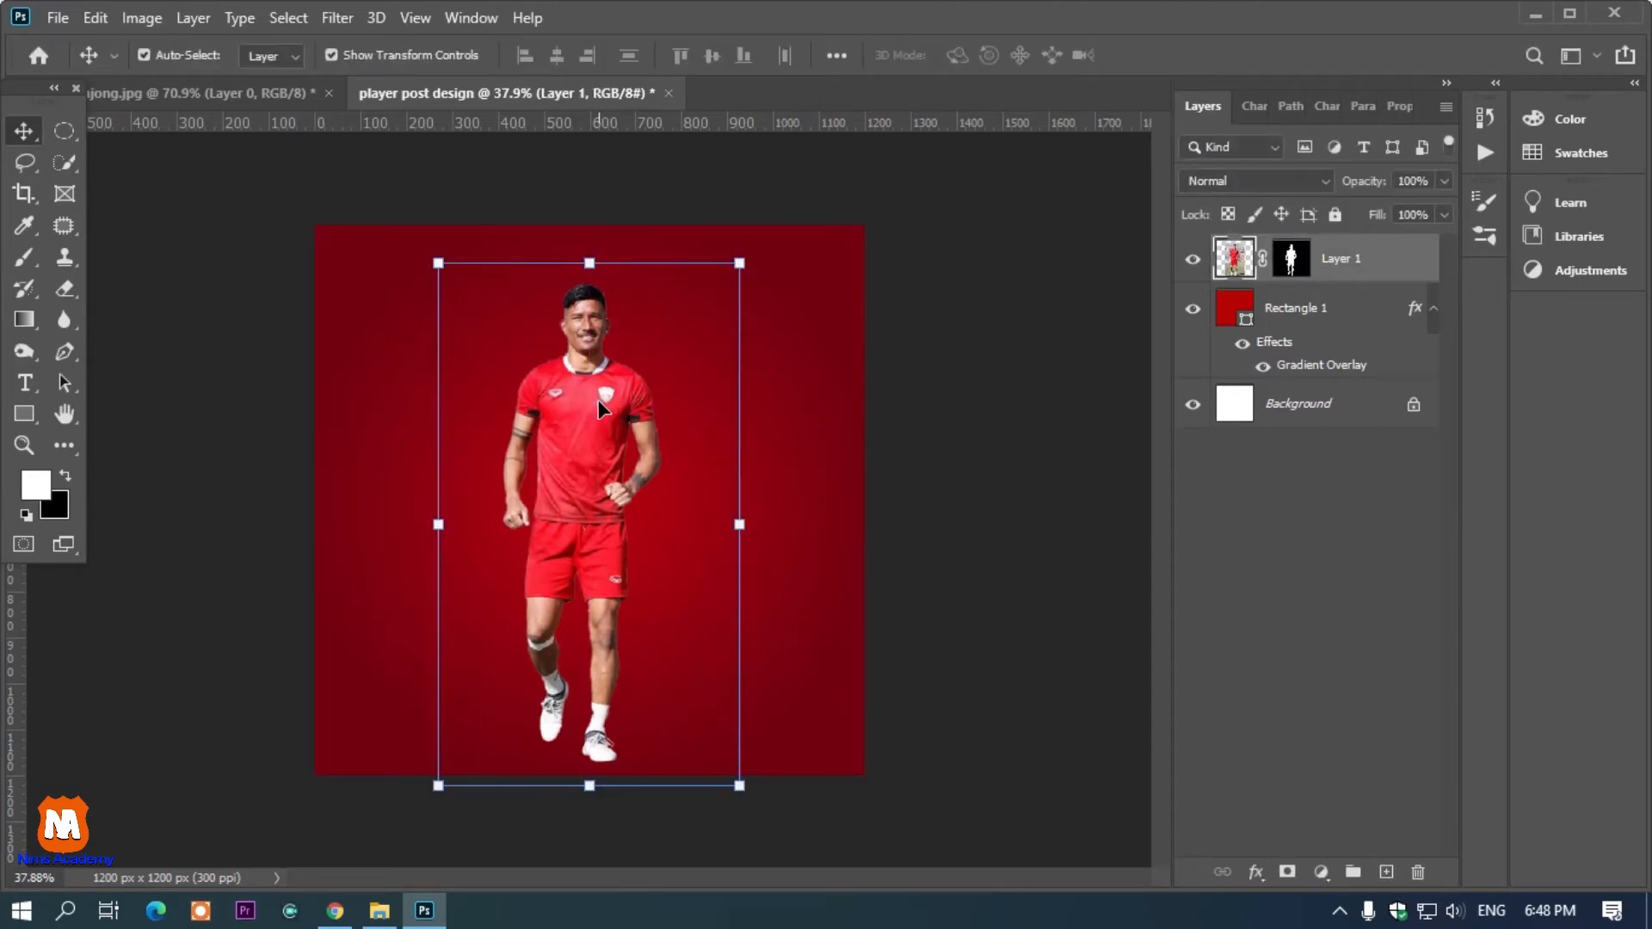
Add a Color Balance adjustment above the player with midtones Cyan/Red -43, Magenta/Green -4 and Yellow/Blue +12.
{"action": "scroll", "coordinate": [600, 406], "scroll_direction": "up", "scroll_amount": 5}
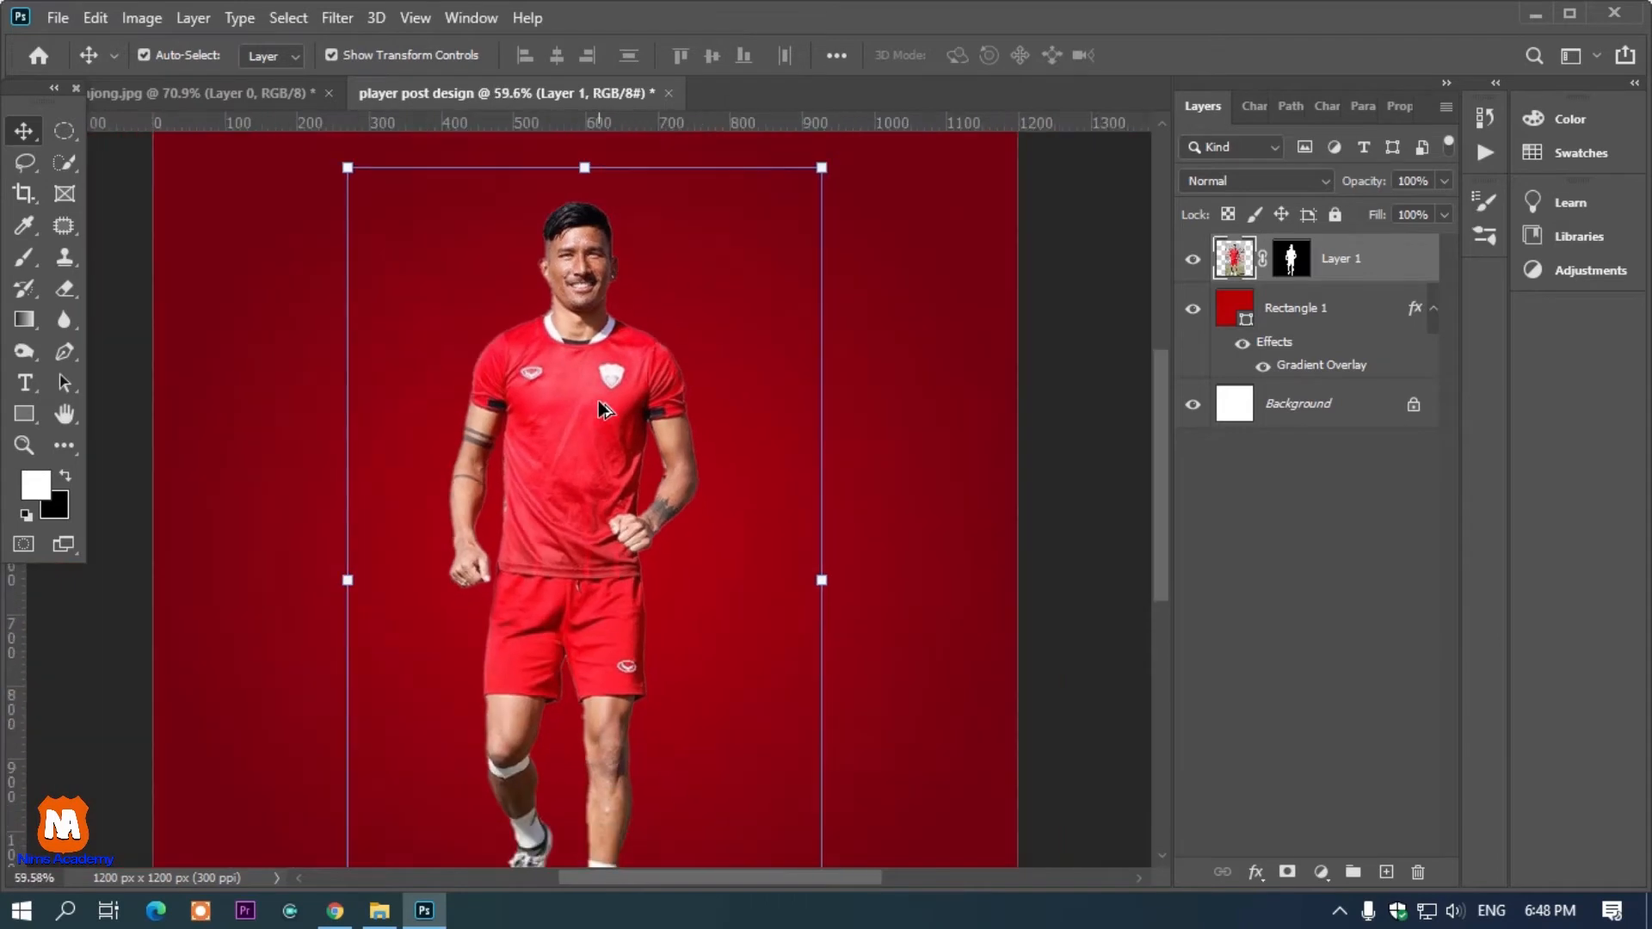
{"action": "scroll", "coordinate": [600, 406], "scroll_direction": "down", "scroll_amount": 3}
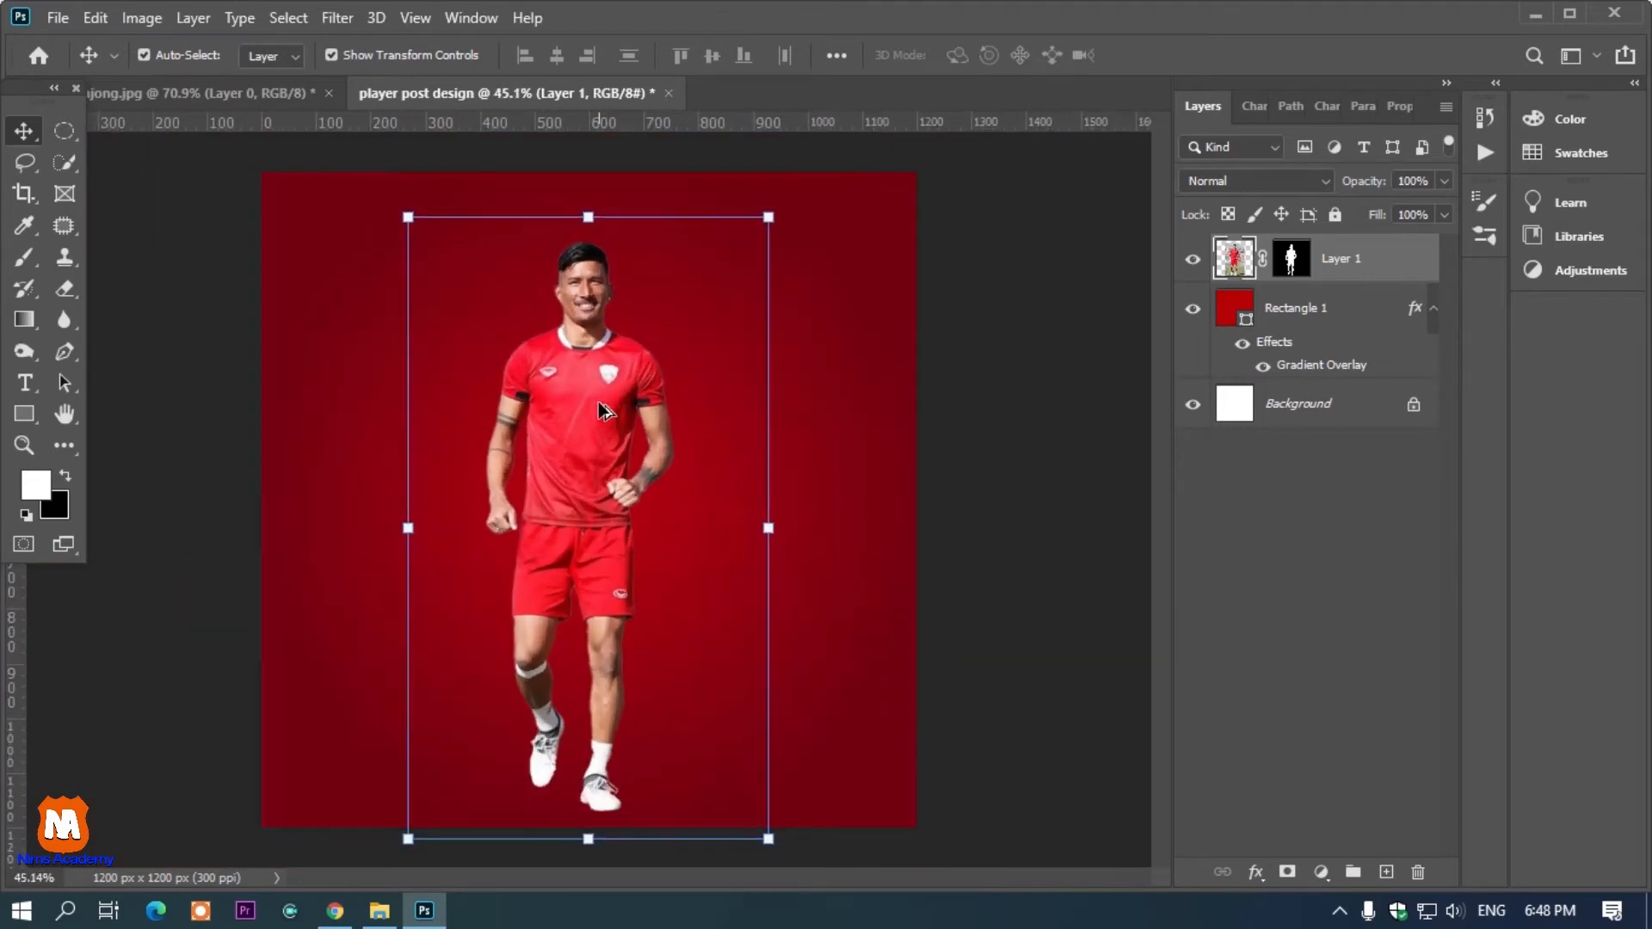
{"action": "scroll", "coordinate": [600, 406], "scroll_direction": "up", "scroll_amount": 3}
{"action": "scroll", "coordinate": [600, 406], "scroll_direction": "down", "scroll_amount": 1}
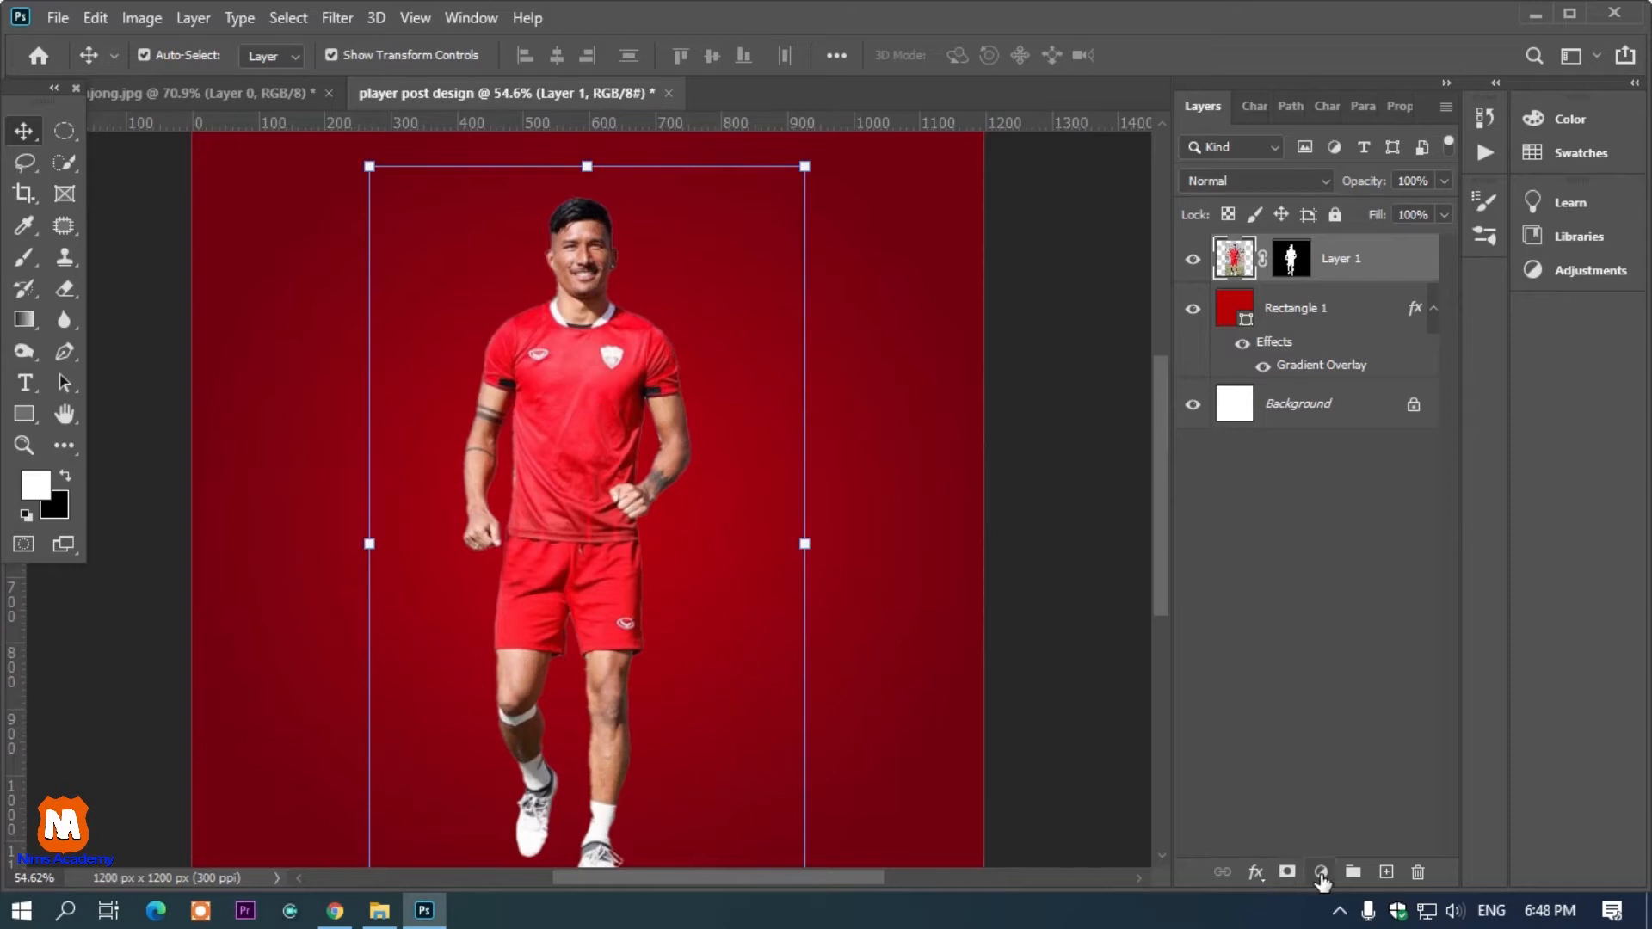
{"action": "left_click", "coordinate": [1321, 874]}
{"action": "left_click", "coordinate": [1338, 673]}
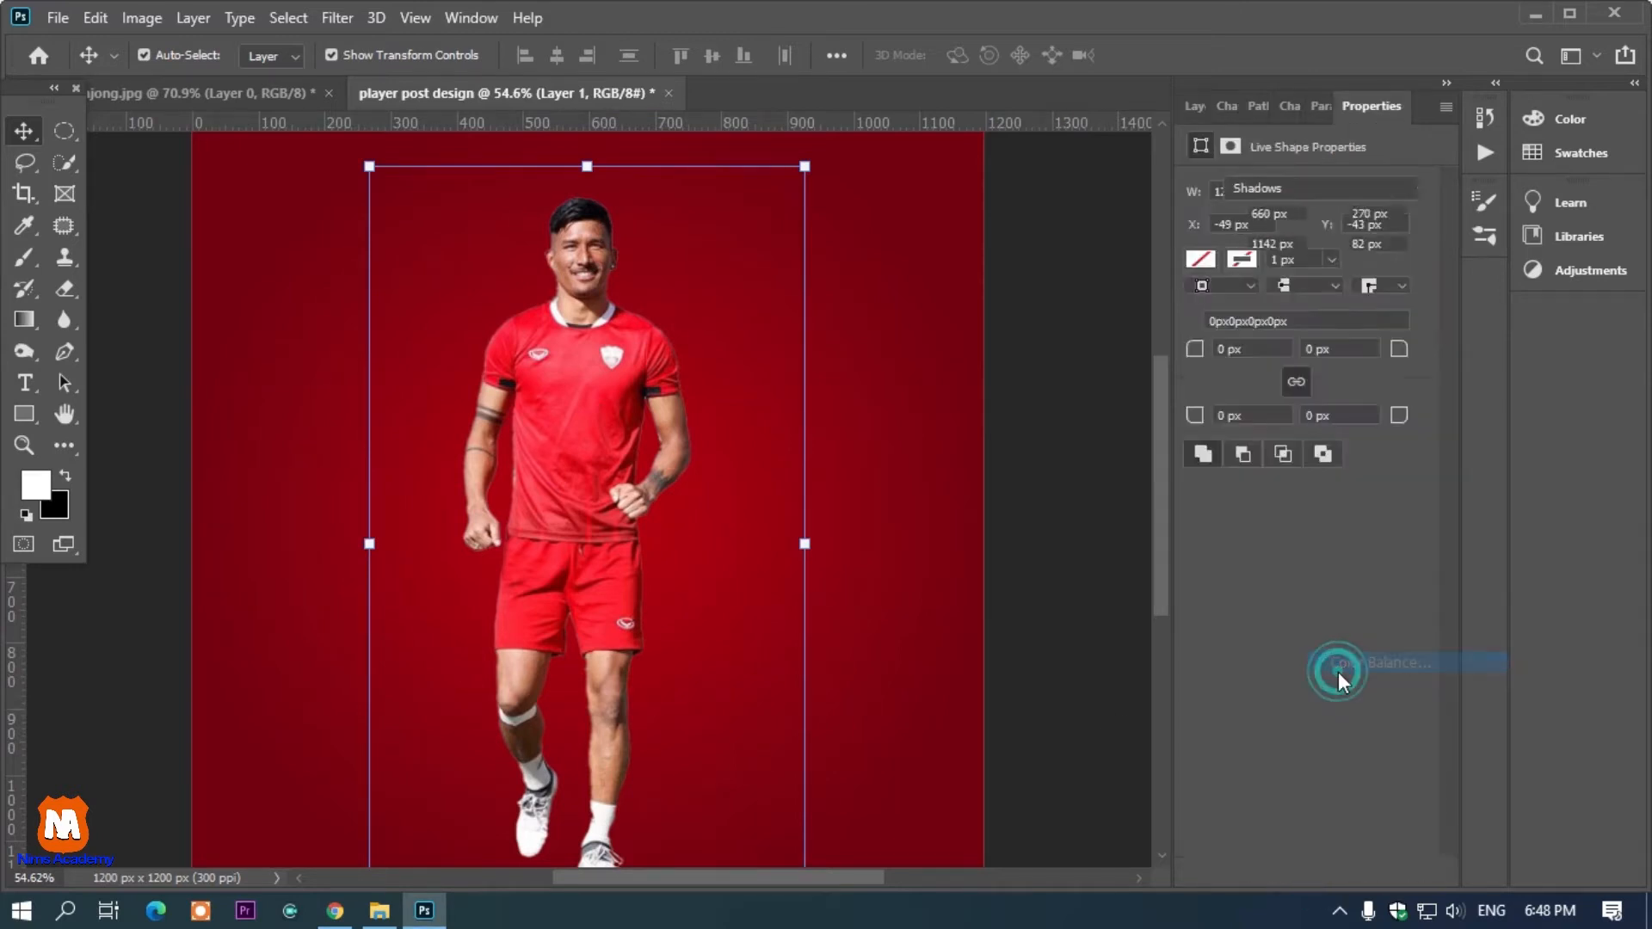
{"action": "left_click_drag", "start_coordinate": [1274, 240], "coordinate": [1270, 281]}
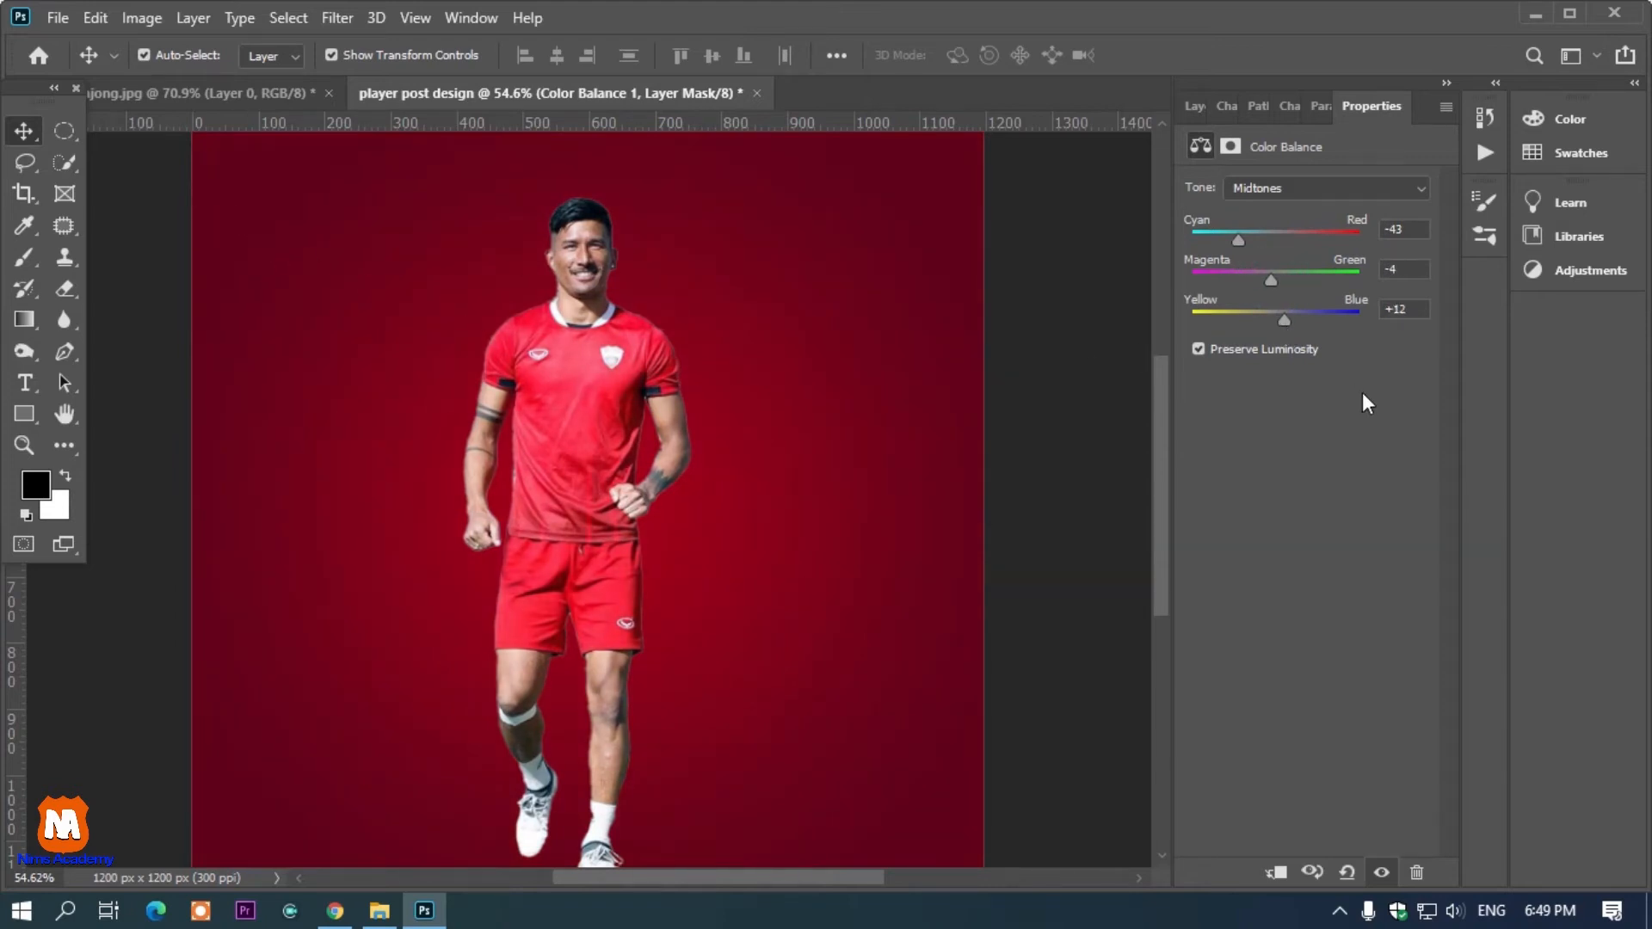
{"action": "left_click", "coordinate": [1107, 449]}
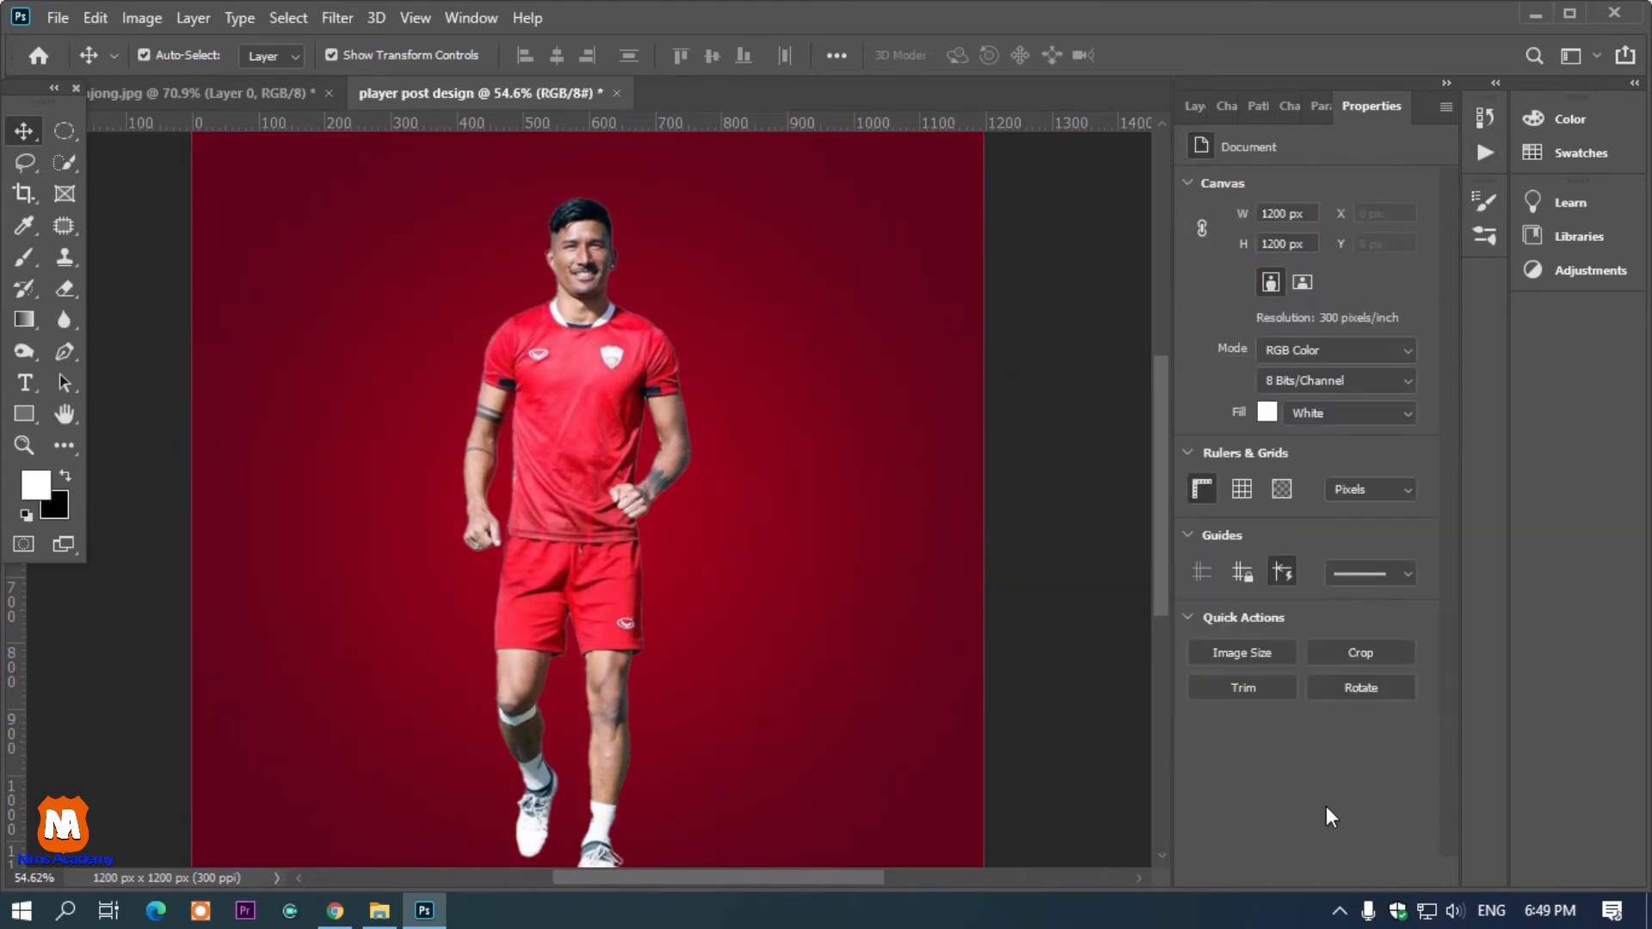
Add a Vibrance adjustment layer above the color balance adjustment.
{"action": "key", "text": "F7"}
{"action": "left_click", "coordinate": [1319, 871]}
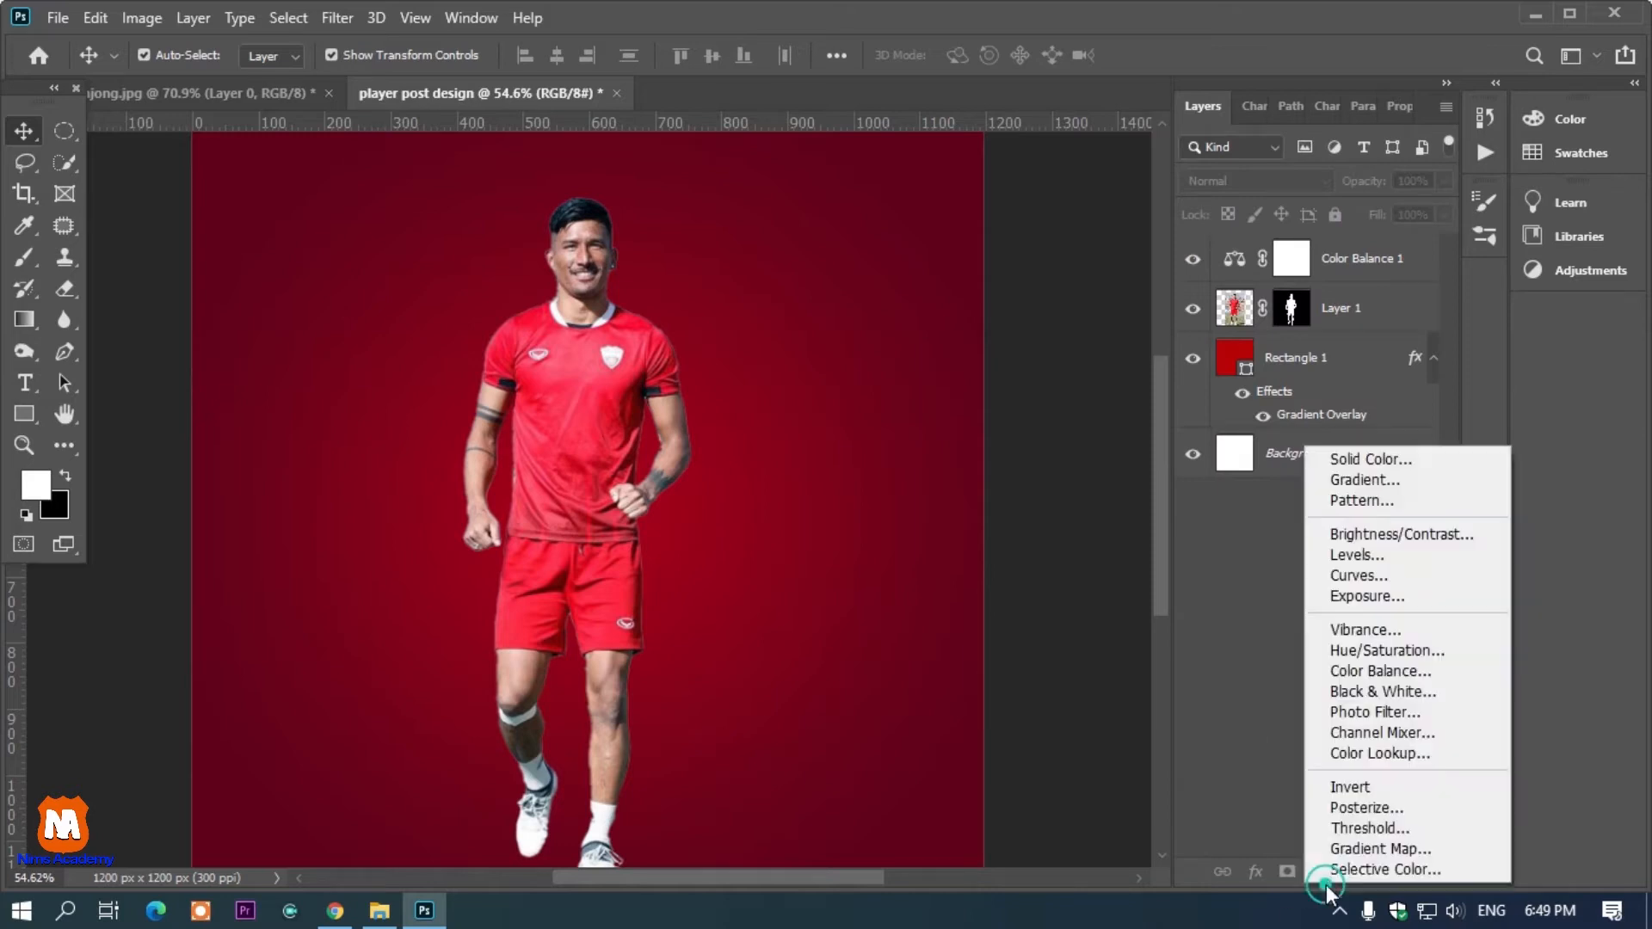
{"action": "left_click", "coordinate": [1360, 628]}
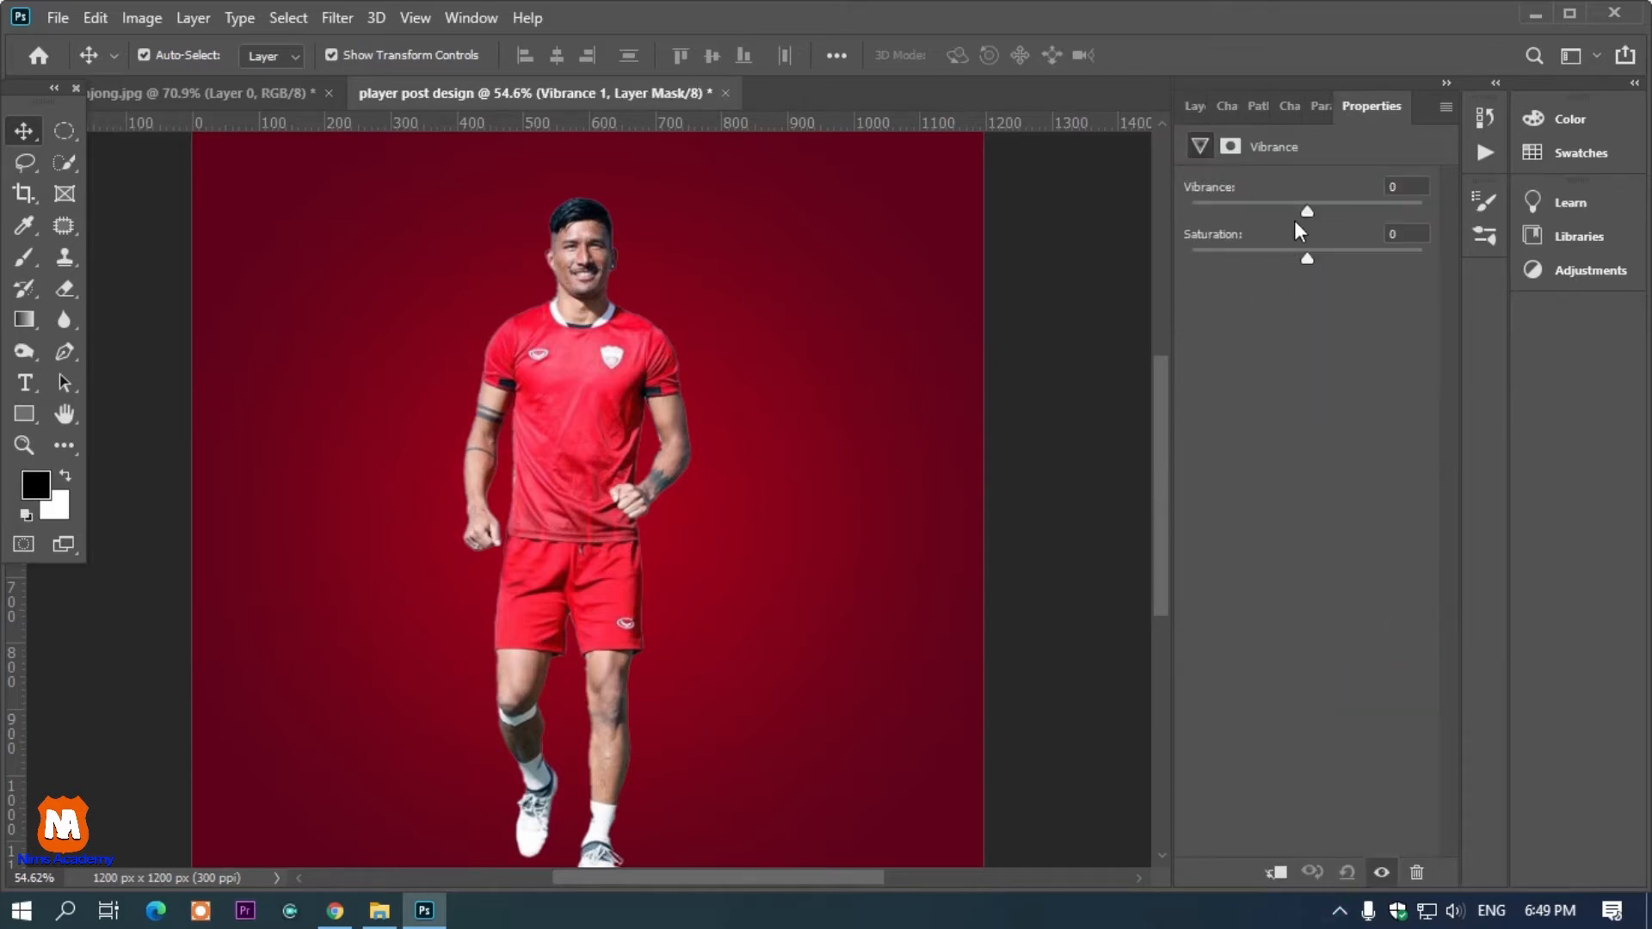
{"action": "left_click", "coordinate": [1058, 431]}
{"action": "scroll", "coordinate": [1058, 431], "scroll_direction": "down", "scroll_amount": 3}
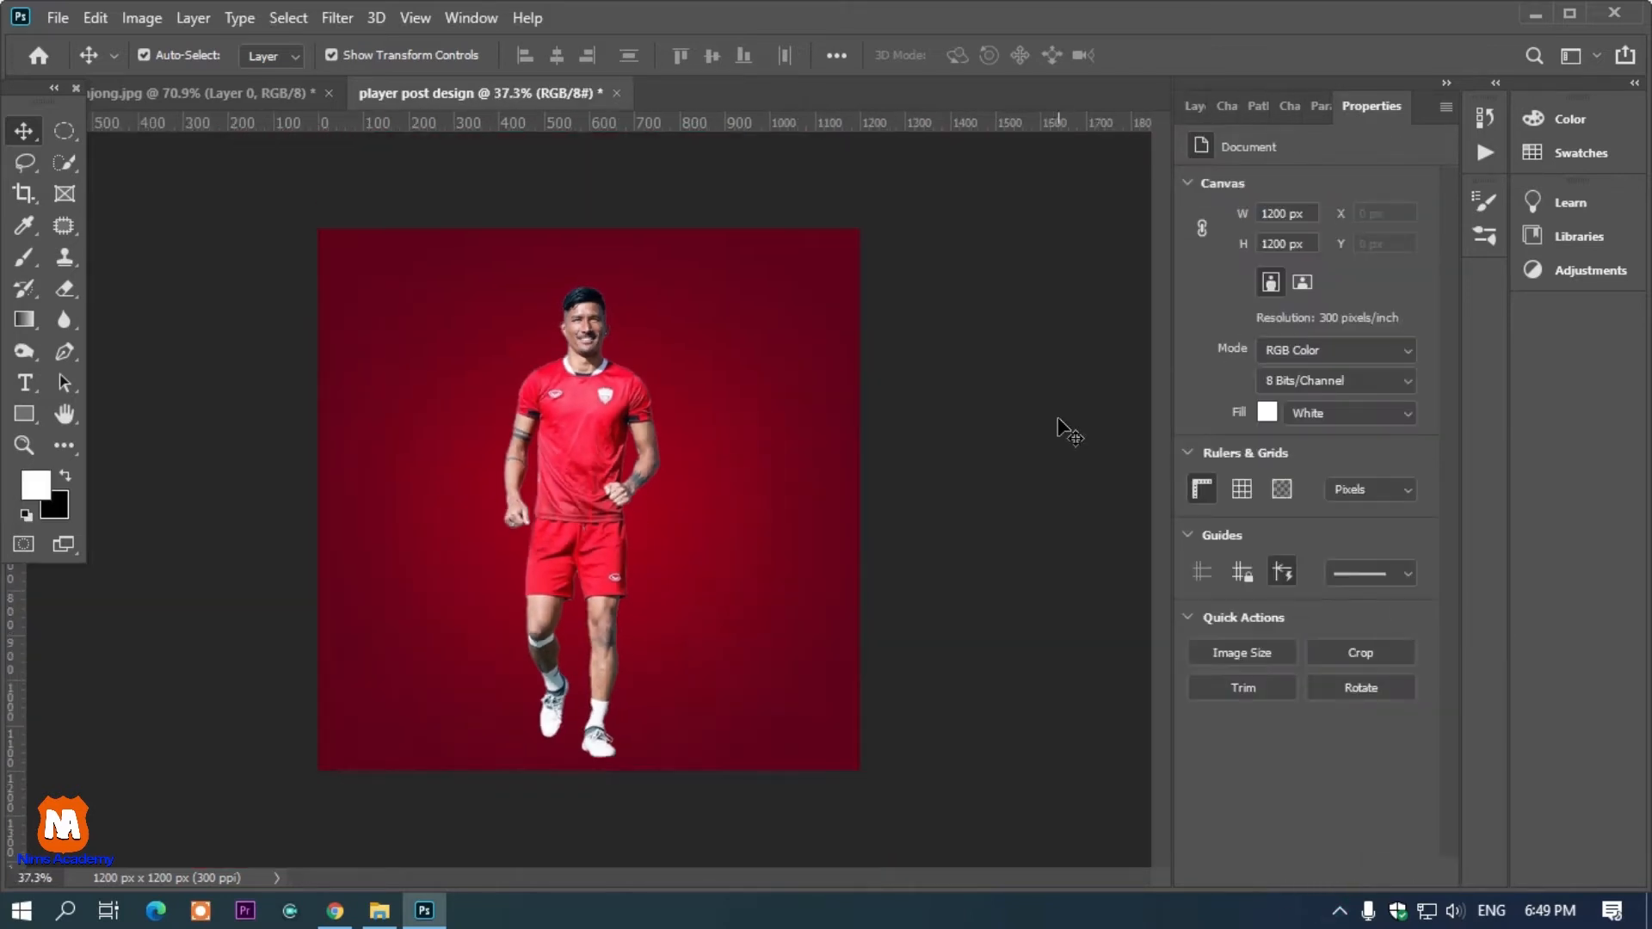
{"action": "scroll", "coordinate": [911, 453], "scroll_direction": "up", "scroll_amount": 2}
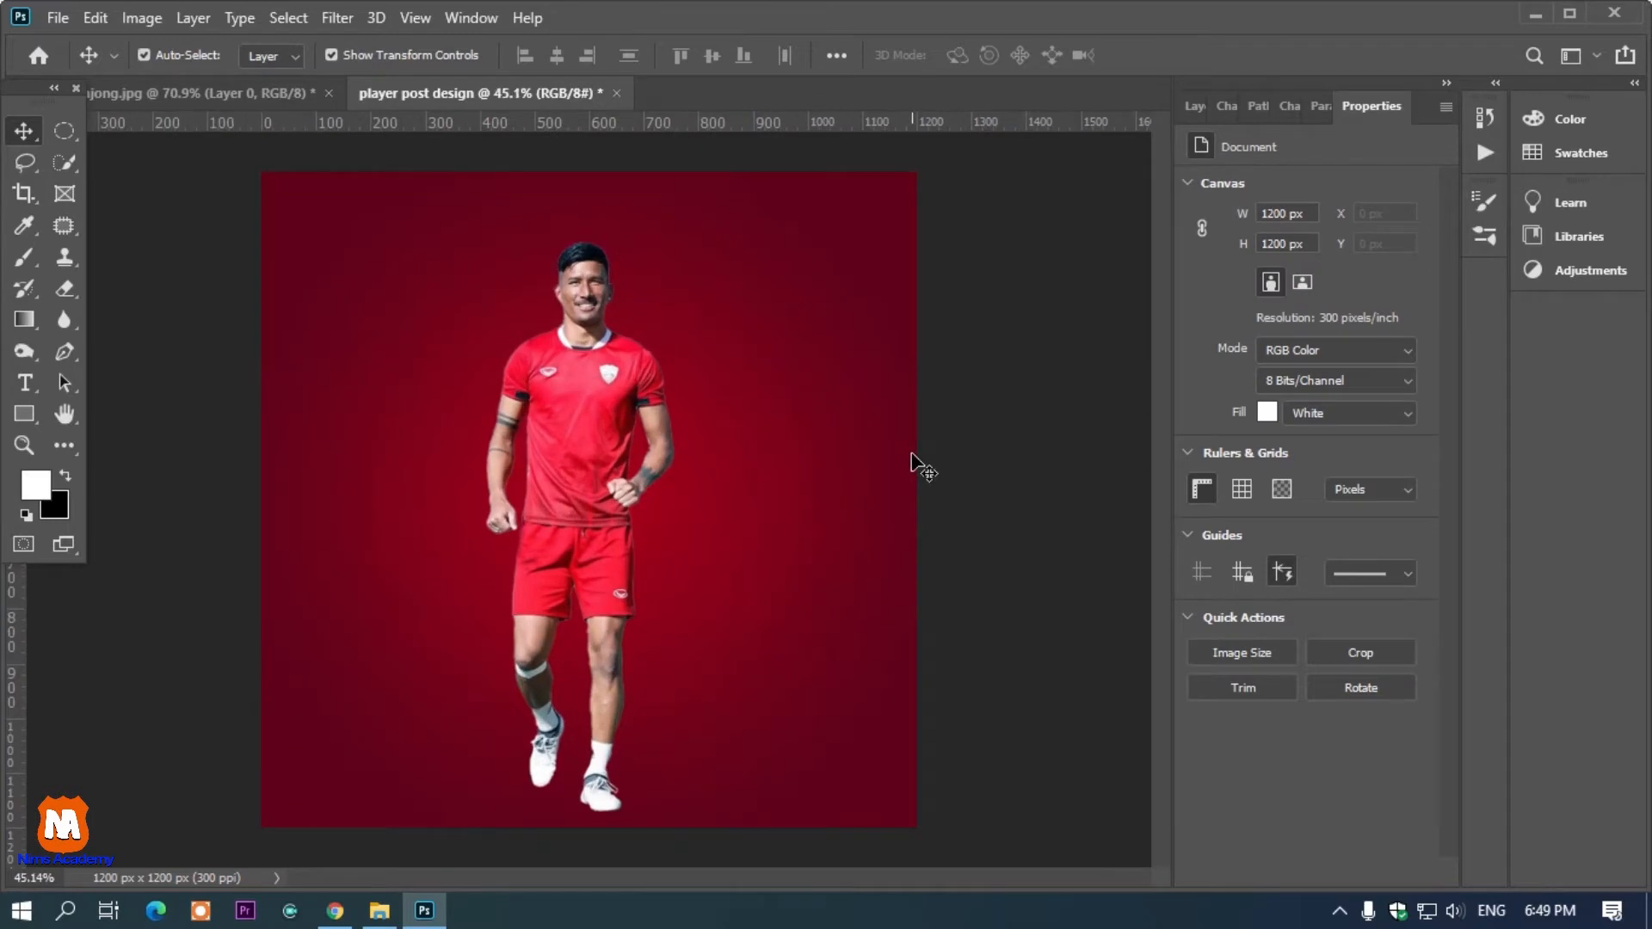
{"action": "key", "text": "F7"}
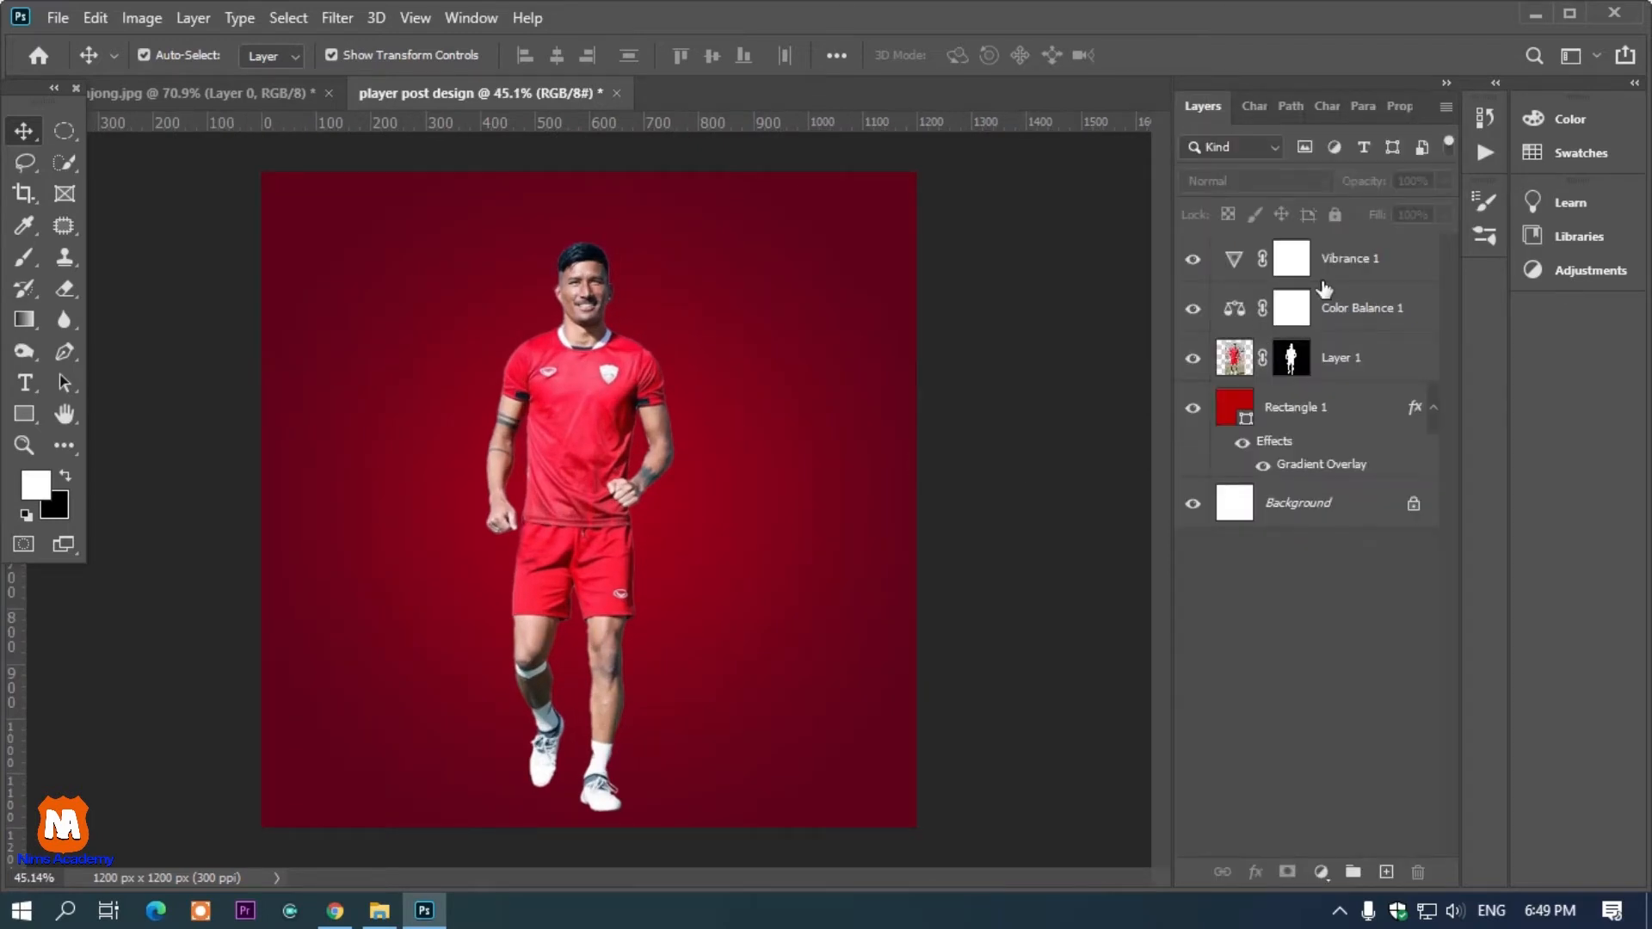
Duplicate the masked player layer and set the copy's blend mode to Darker Color.
{"action": "left_click", "coordinate": [1338, 360]}
{"action": "key", "text": "ctrl+j"}
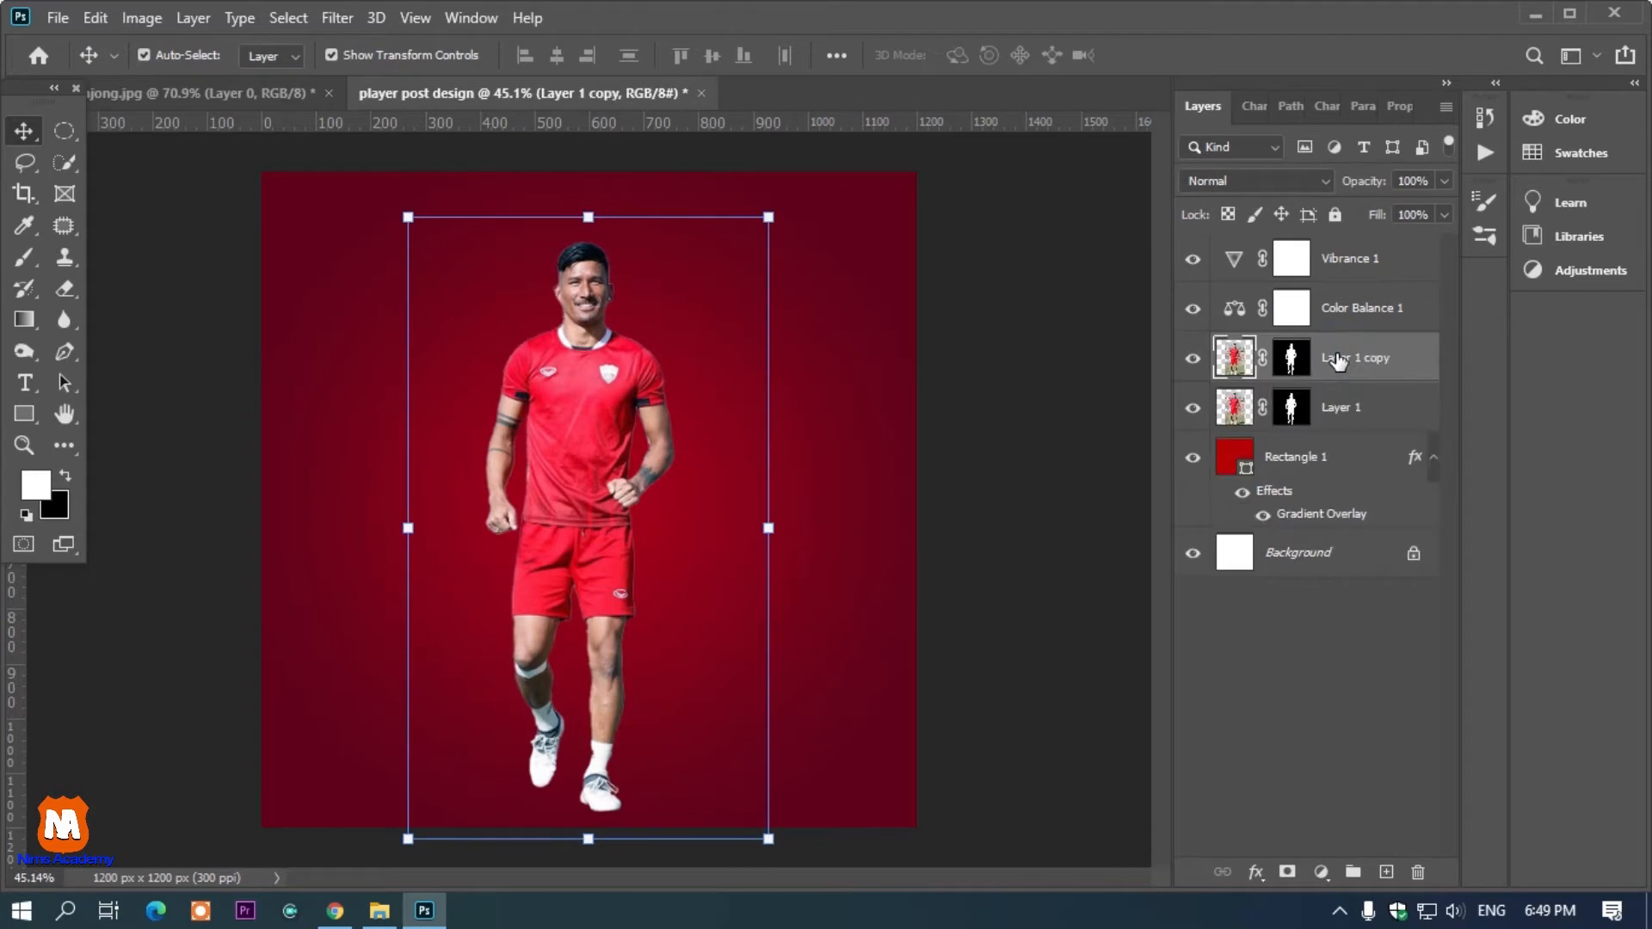
{"action": "left_click", "coordinate": [1325, 182]}
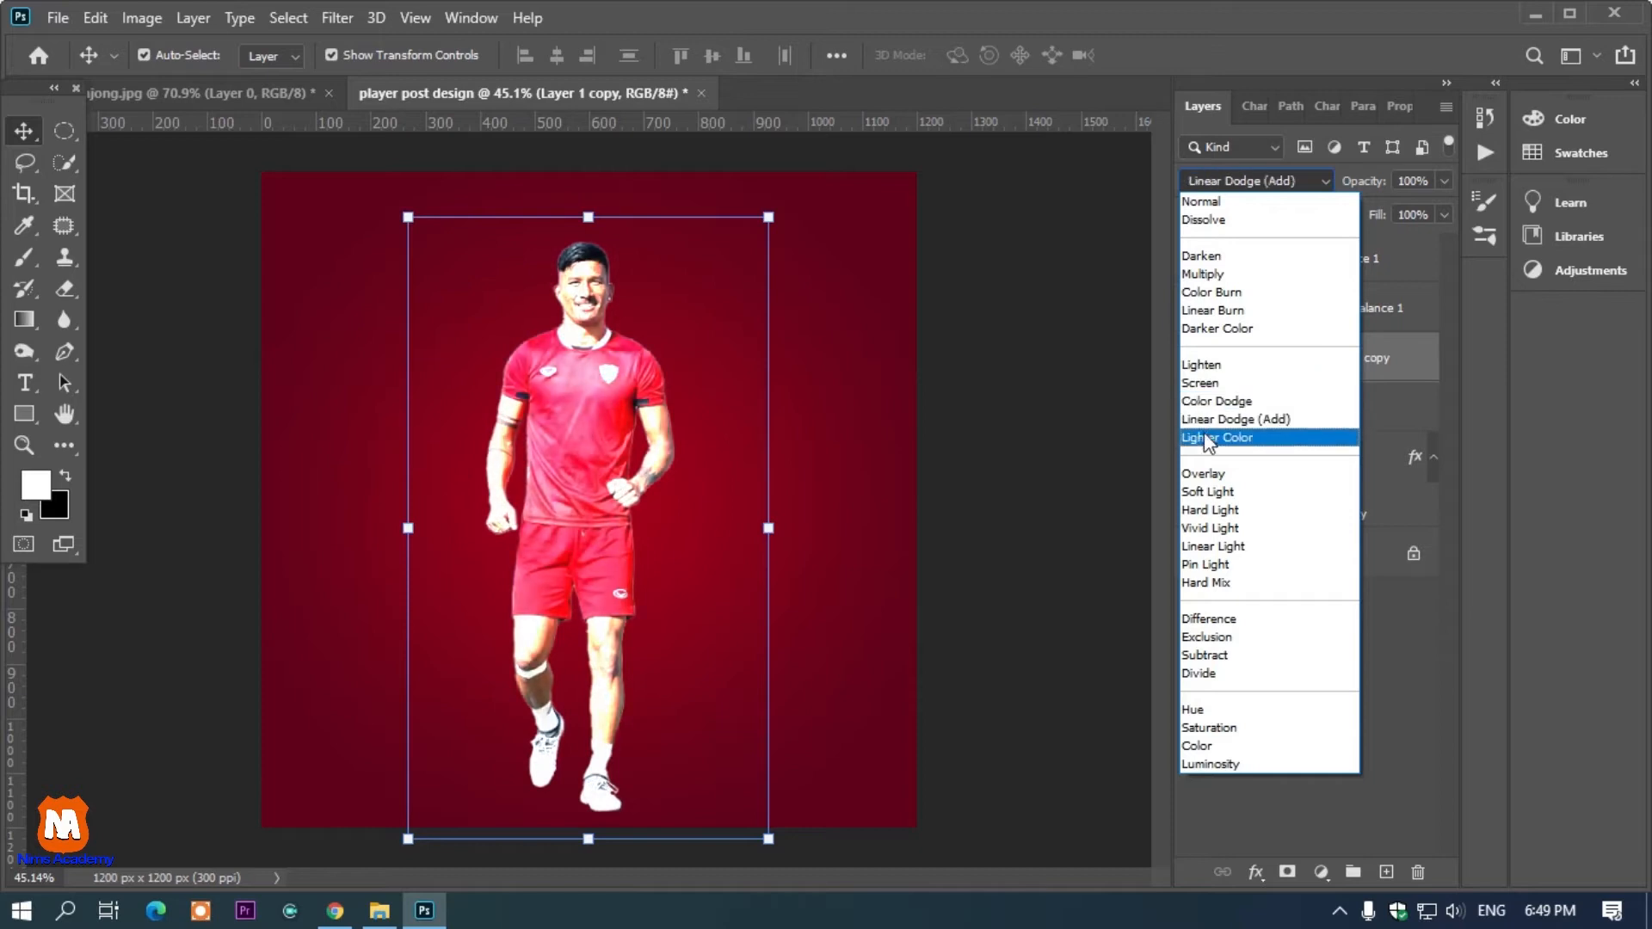
{"action": "key", "text": "Escape"}
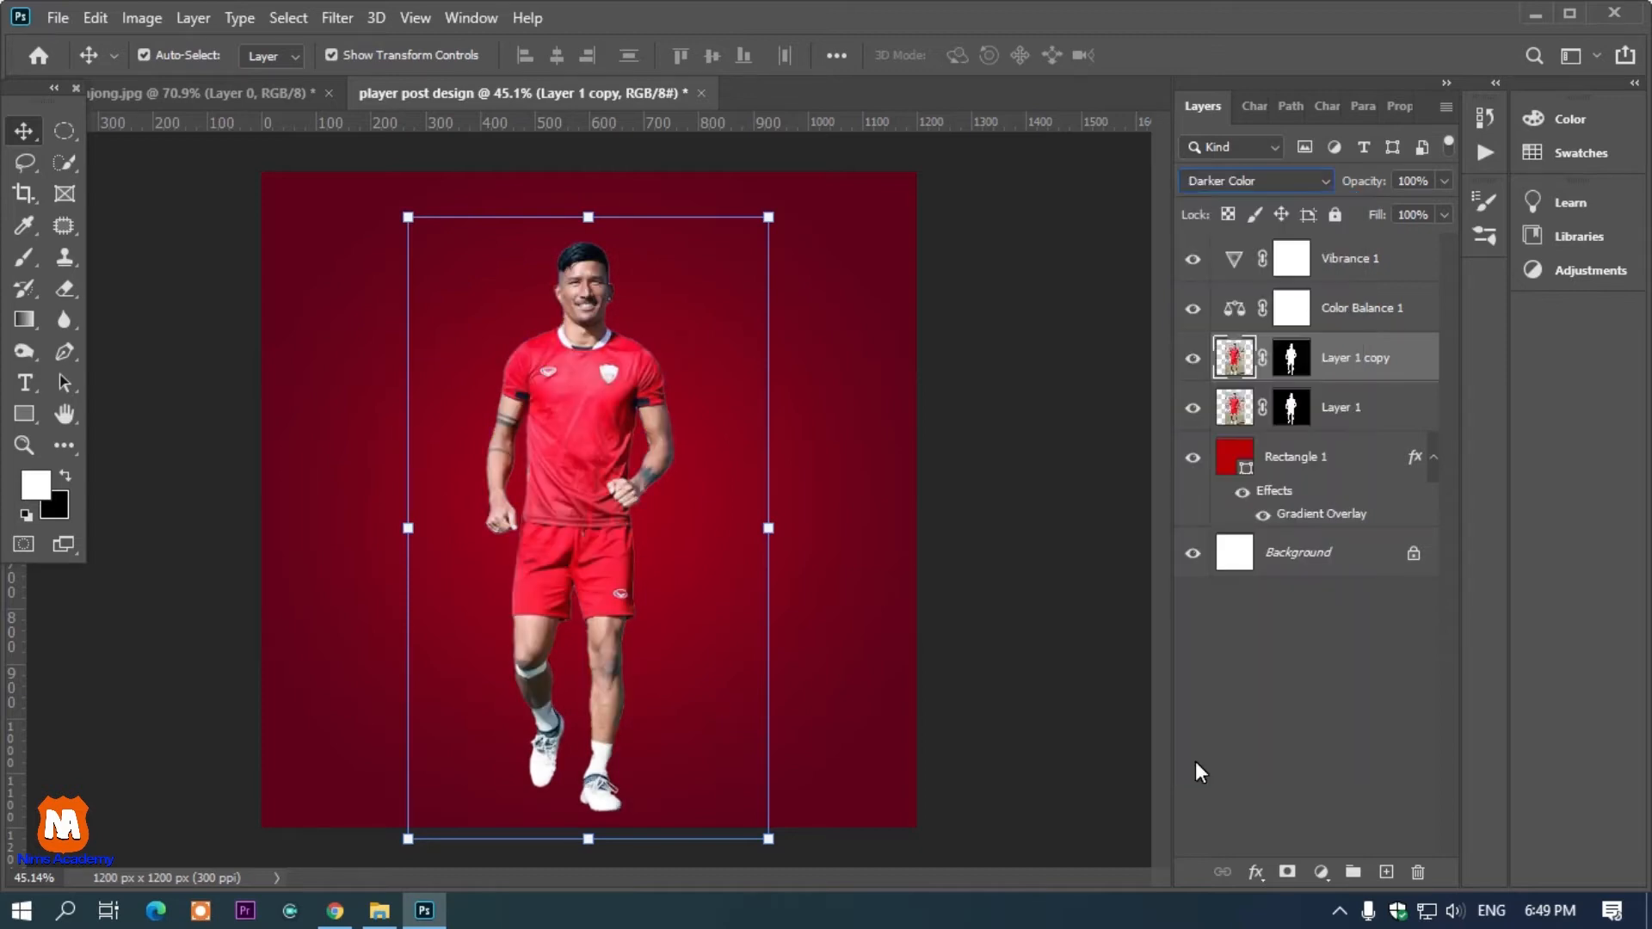
{"action": "left_click", "coordinate": [1098, 548]}
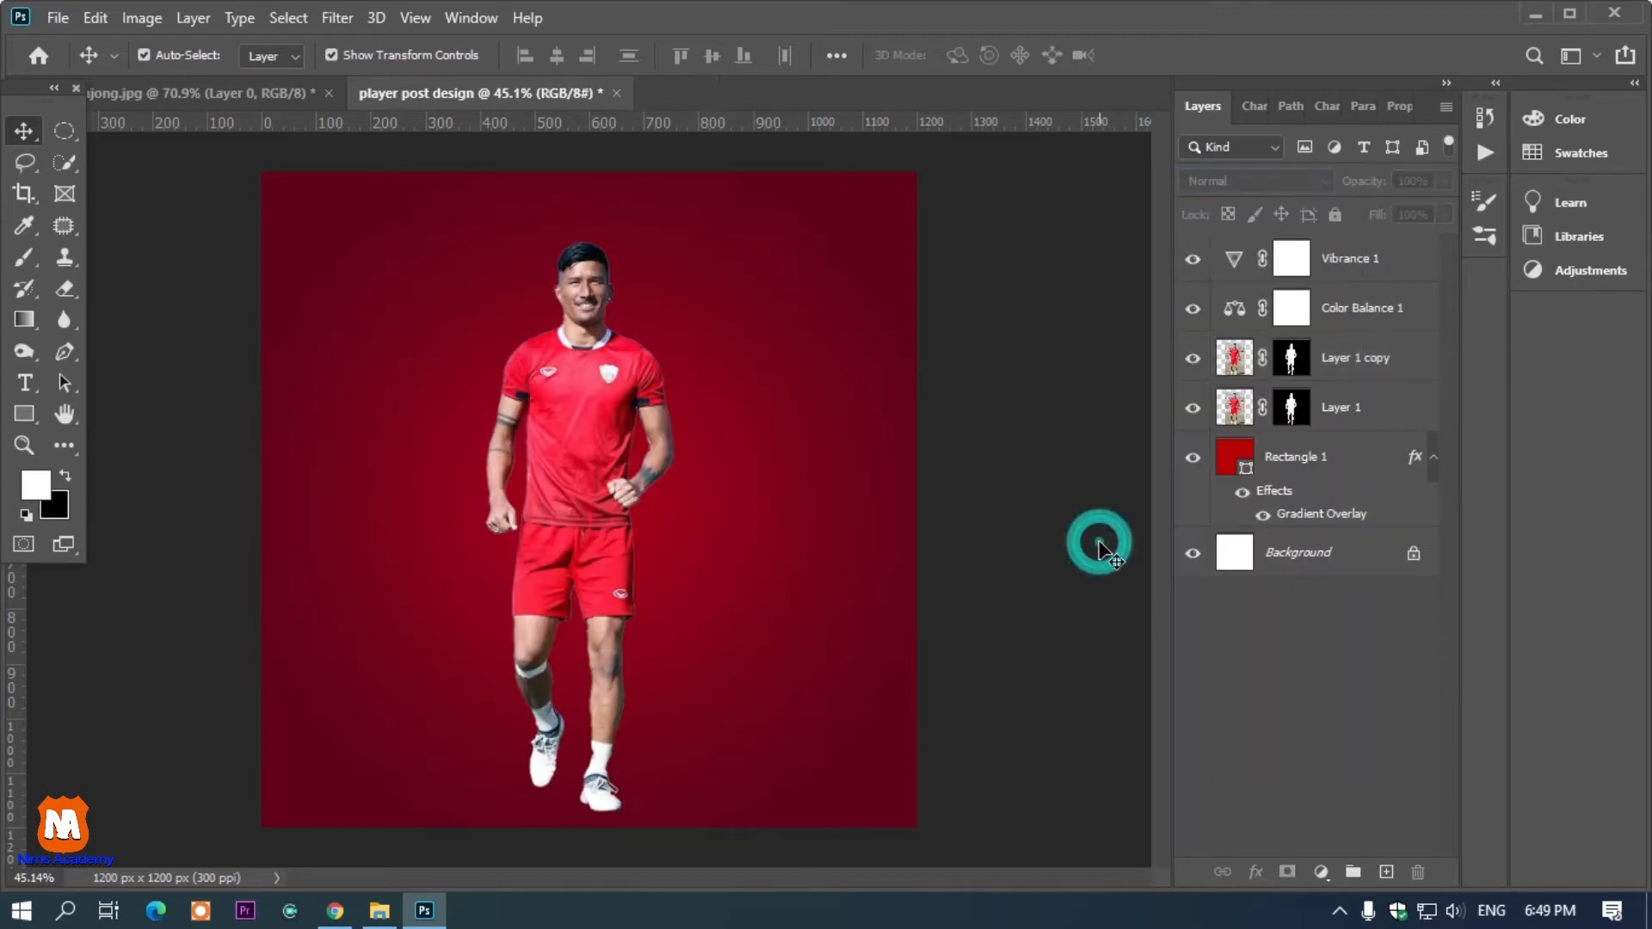
Combine the player layer and its duplicate into a single smart object.
{"action": "left_click", "coordinate": [1342, 371]}
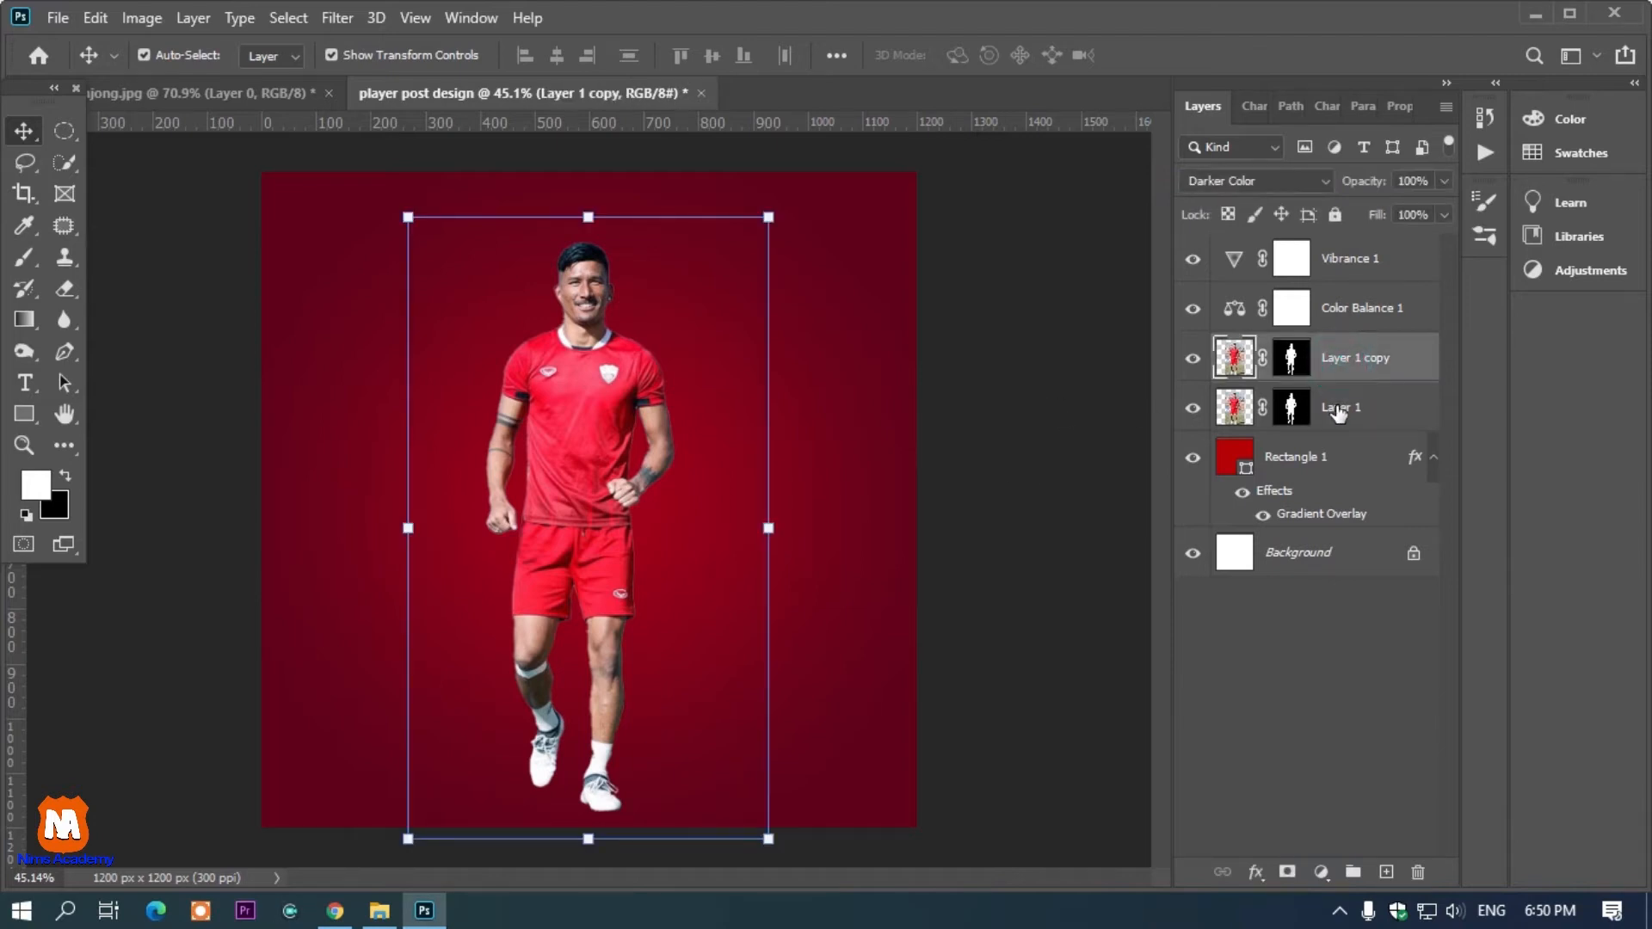
{"action": "left_click", "coordinate": [1336, 410], "text": "shift"}
{"action": "right_click", "coordinate": [1326, 414]}
{"action": "left_click", "coordinate": [1092, 334]}
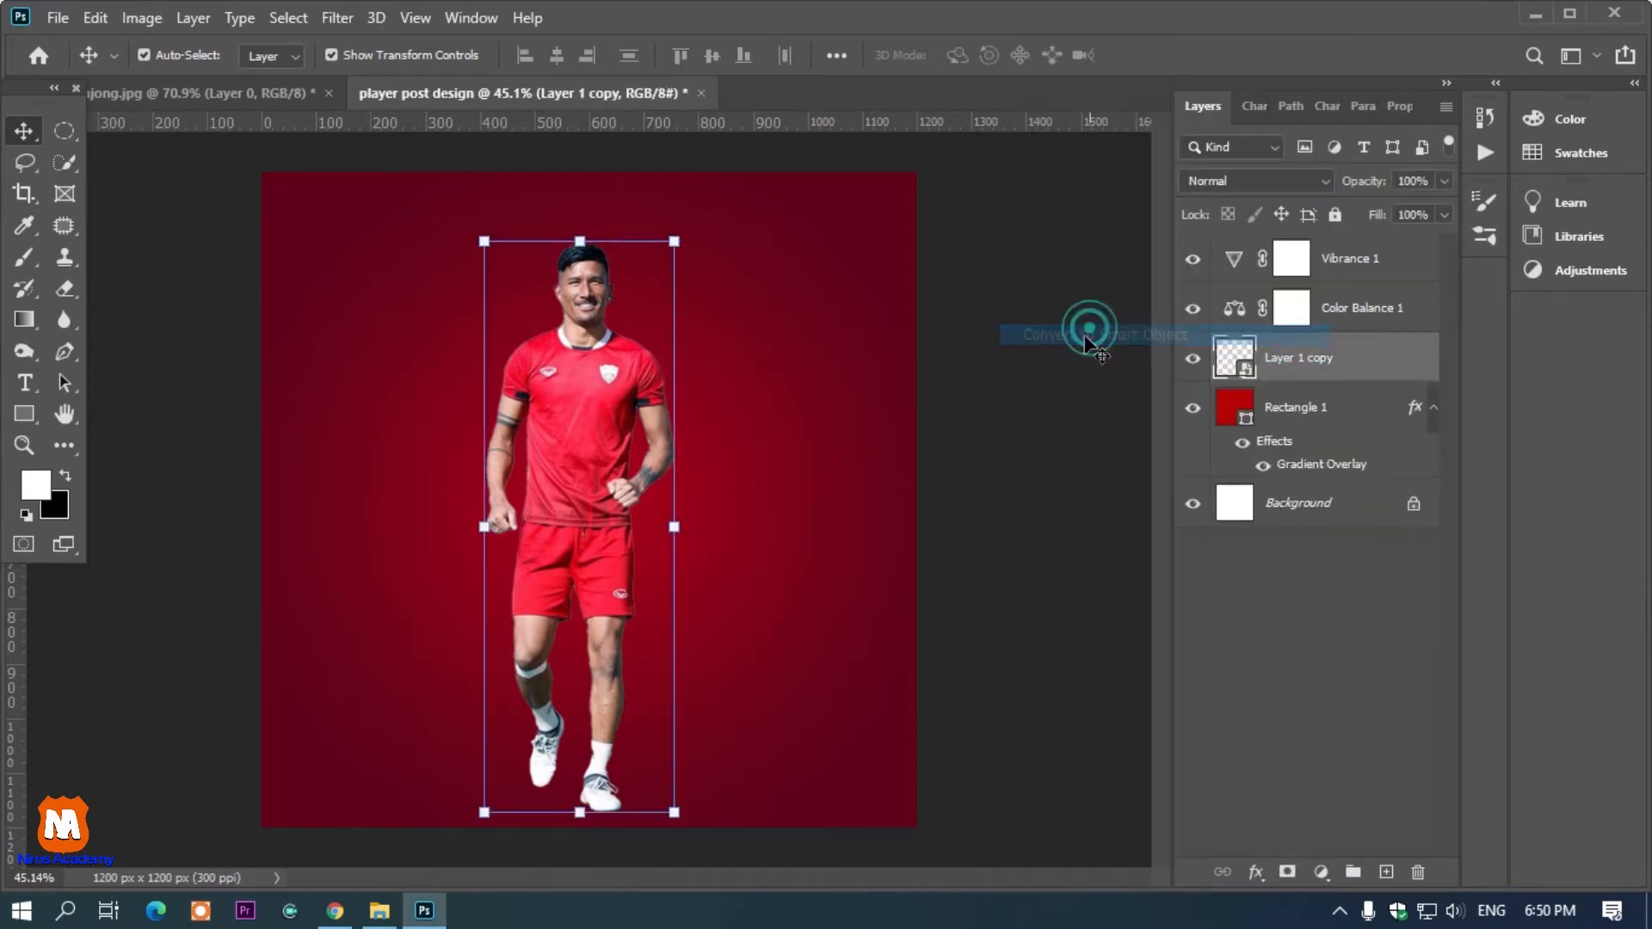
Scale the player smart object down to about 94%, keeping his feet near the canvas bottom.
{"action": "left_click_drag", "start_coordinate": [674, 242], "coordinate": [685, 276]}
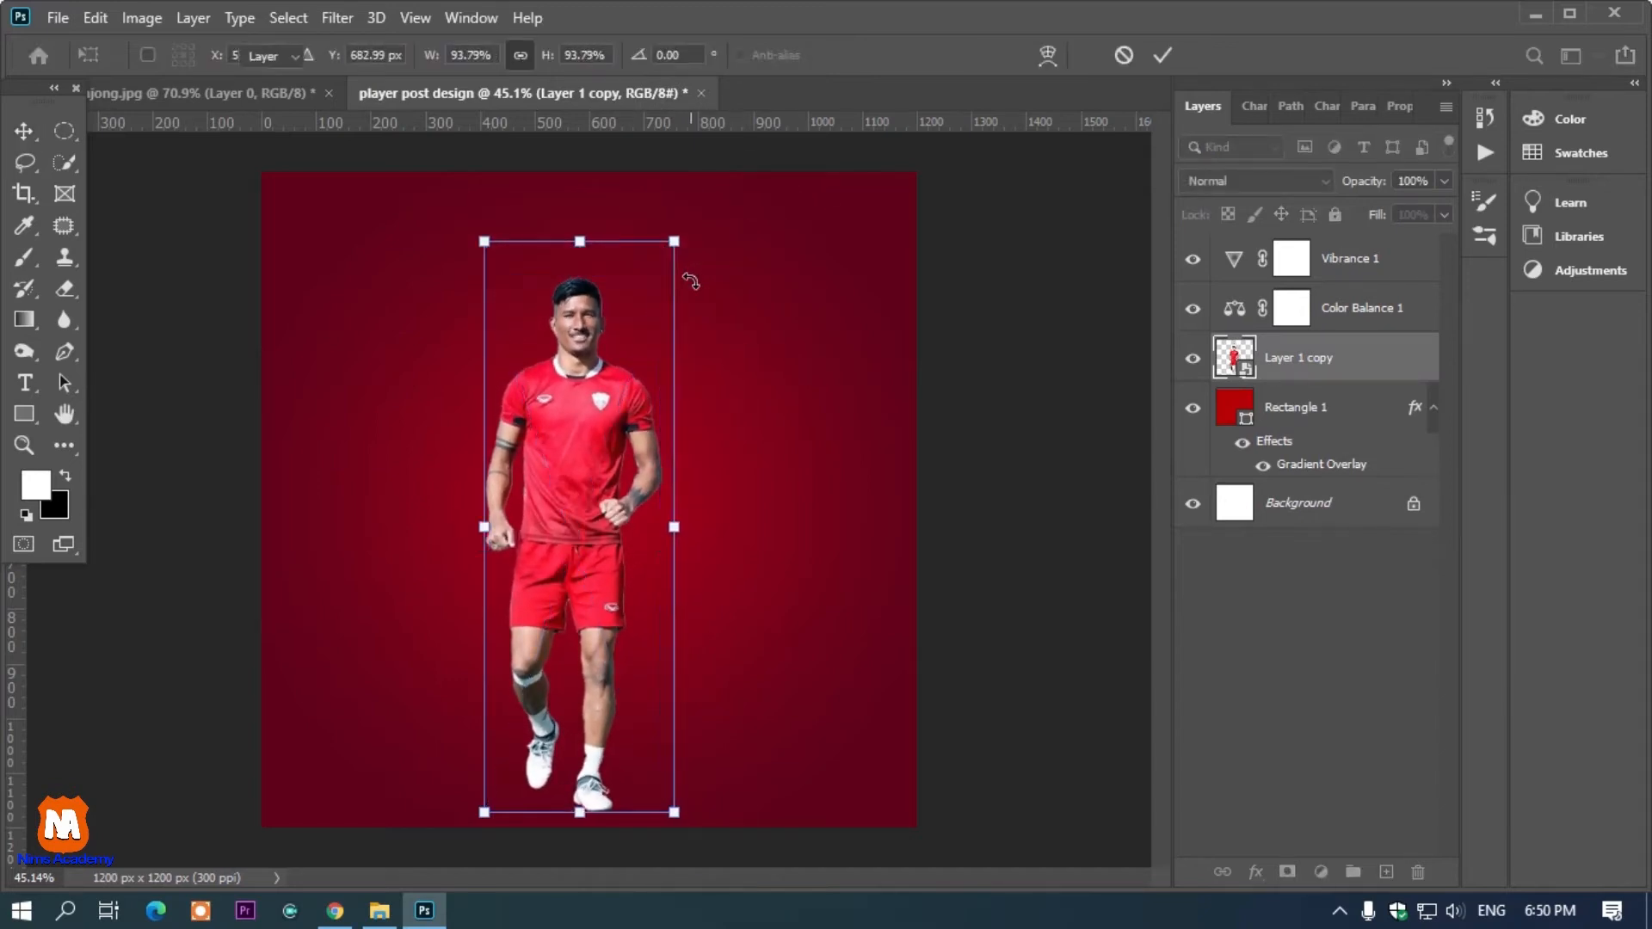
{"action": "key", "text": "Return"}
{"action": "left_click", "coordinate": [1061, 379]}
{"action": "left_click", "coordinate": [577, 552]}
Duplicate the red gradient background rectangle and scale the copy down to about 83%.
{"action": "left_click", "coordinate": [25, 413]}
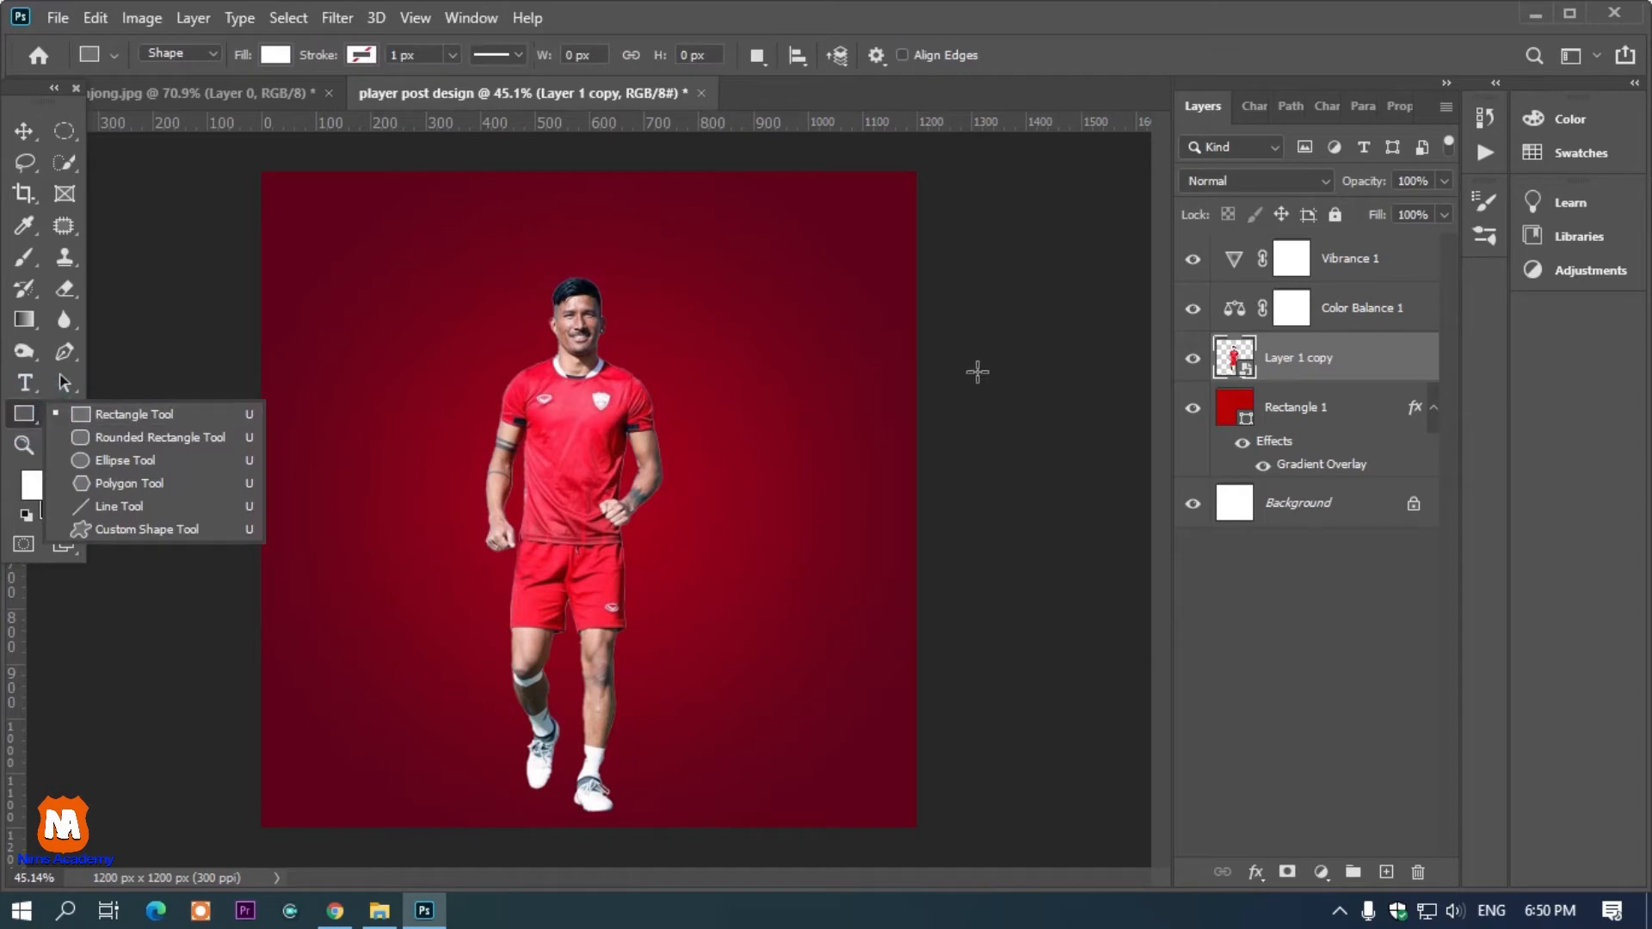
{"action": "left_click", "coordinate": [1313, 418]}
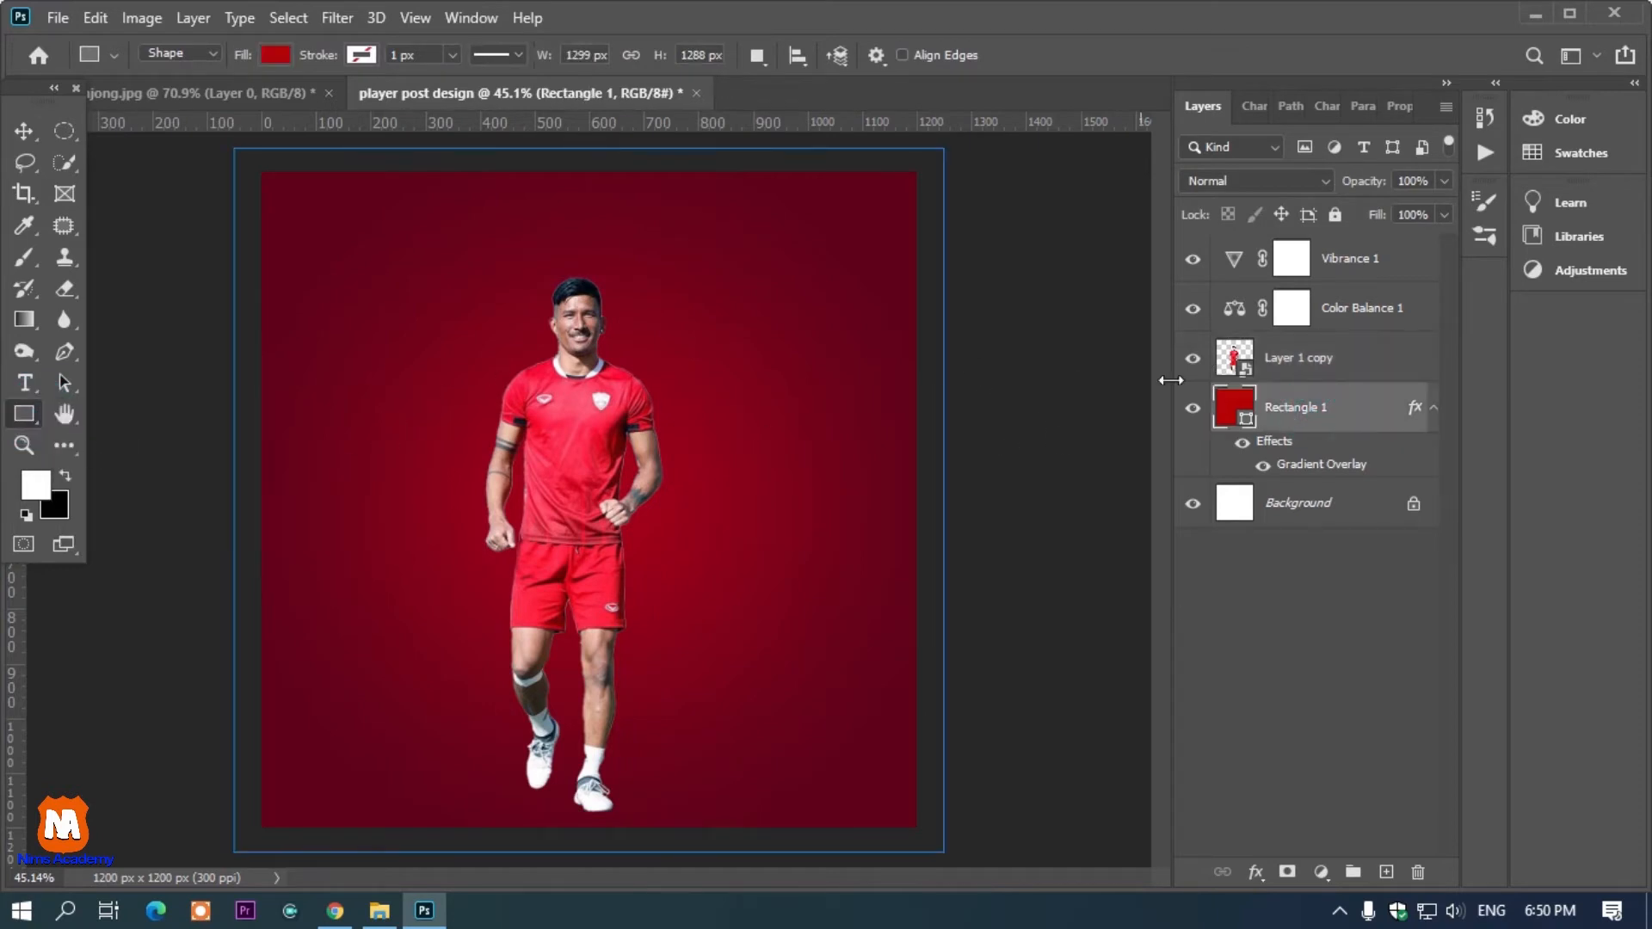
{"action": "key", "text": "ctrl+j"}
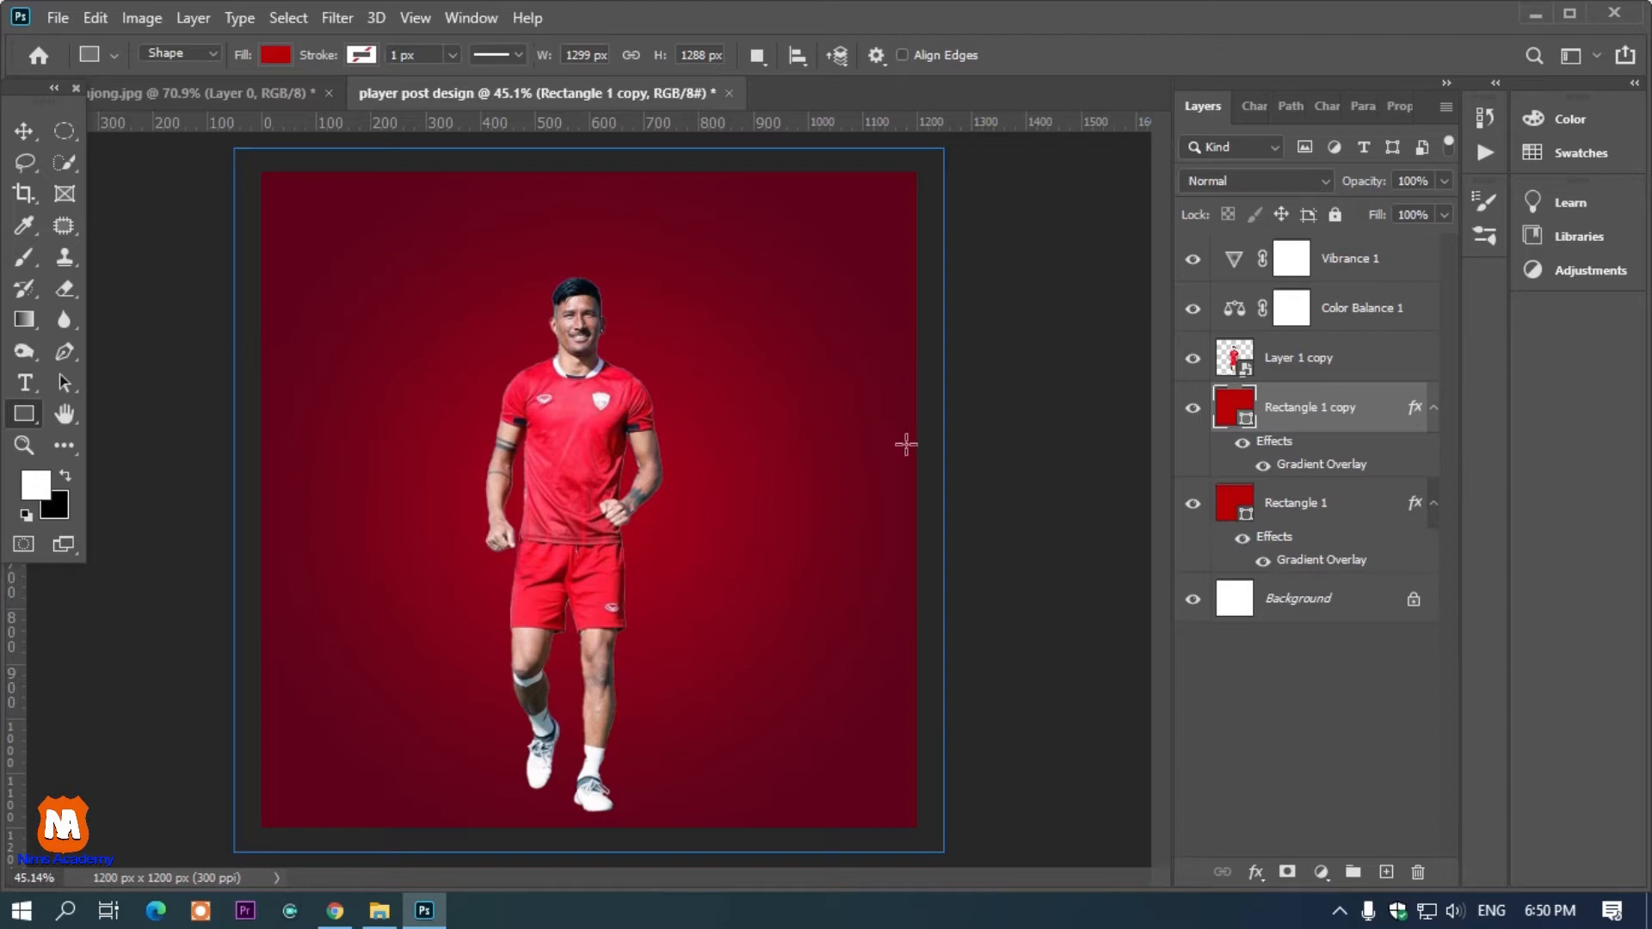
{"action": "key", "text": "v"}
{"action": "left_click_drag", "start_coordinate": [946, 498], "coordinate": [862, 497]}
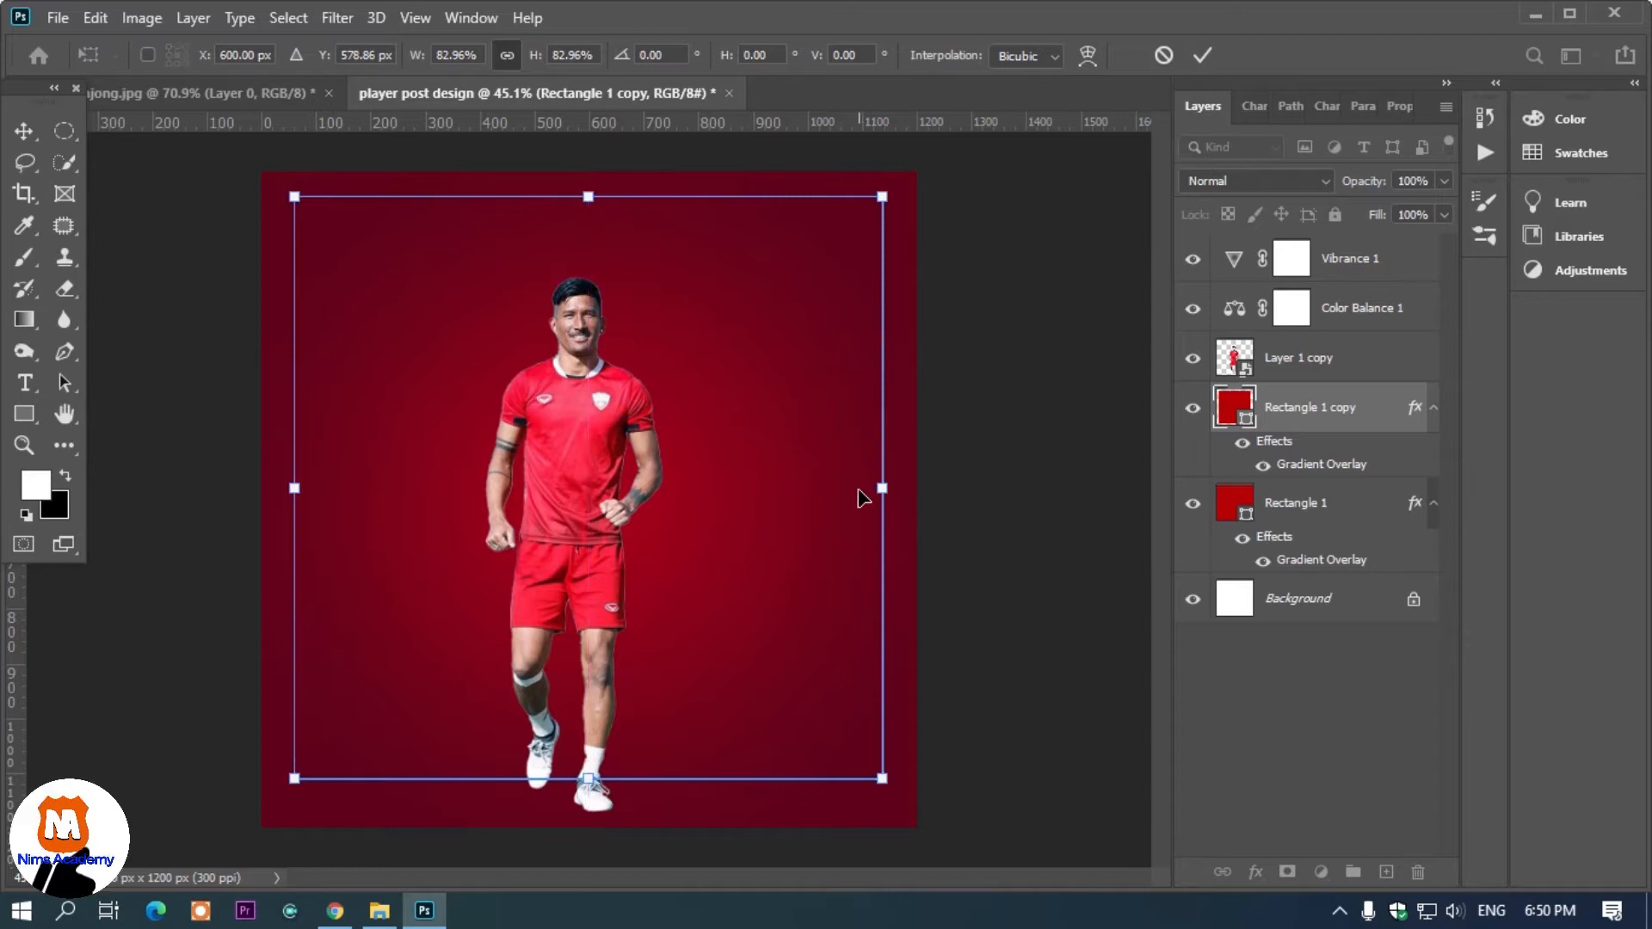
{"action": "key", "text": "Return"}
Turn off the smaller rectangle's gradient overlay and soften it with a strong Gaussian Blur as a smart object.
{"action": "left_click", "coordinate": [1282, 410]}
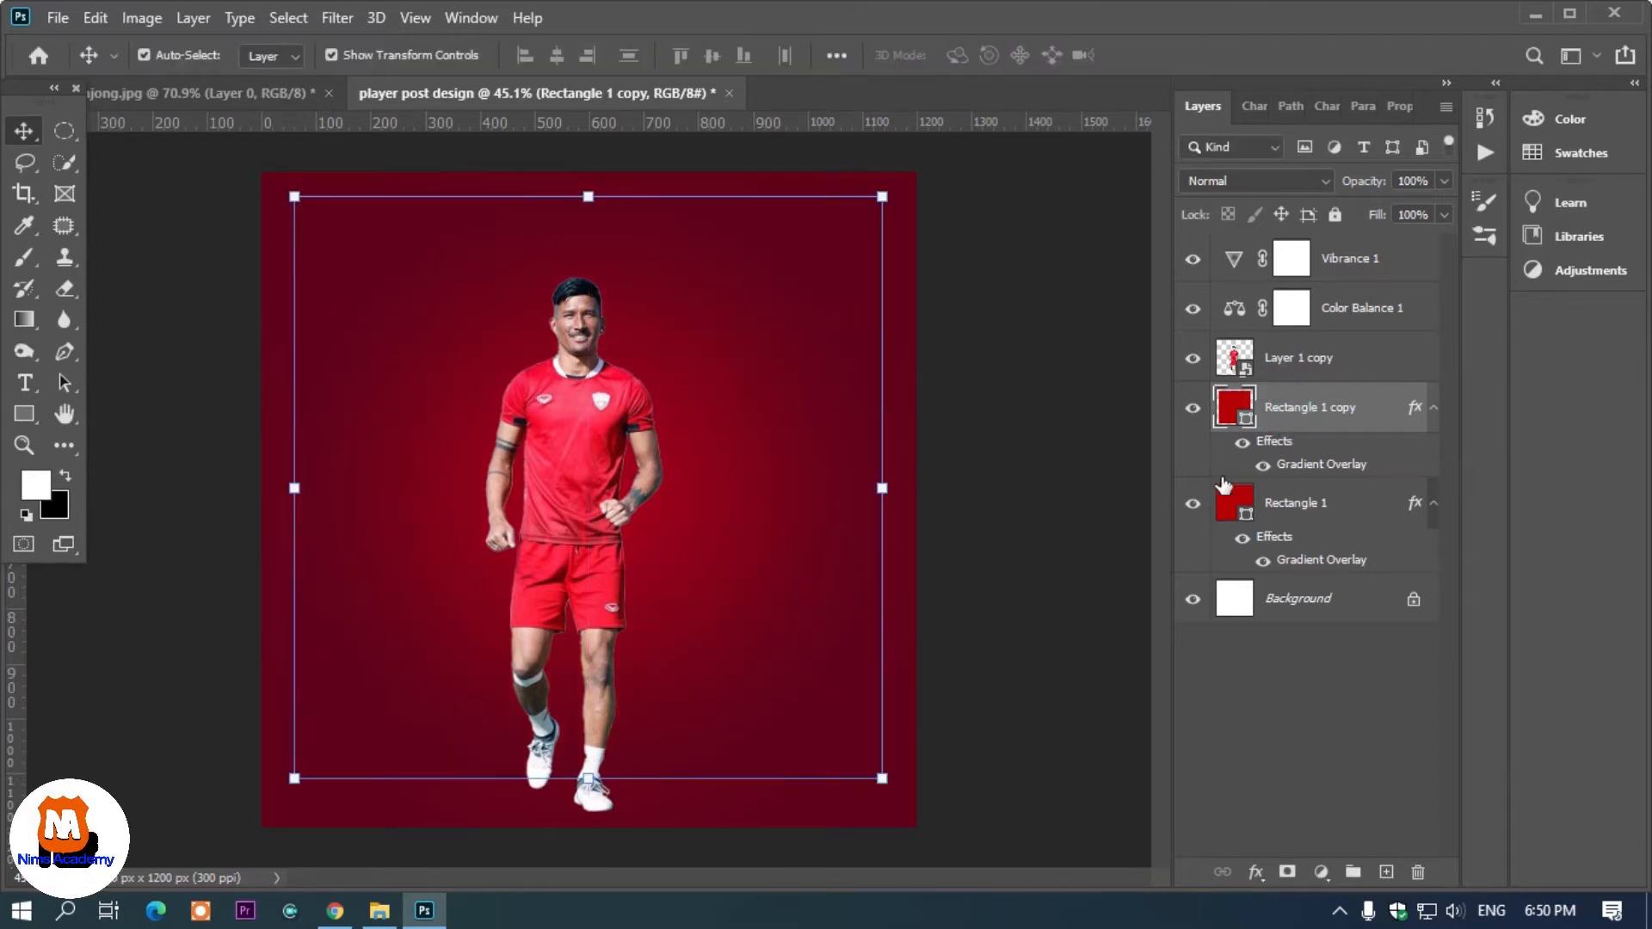
{"action": "left_click", "coordinate": [1263, 466]}
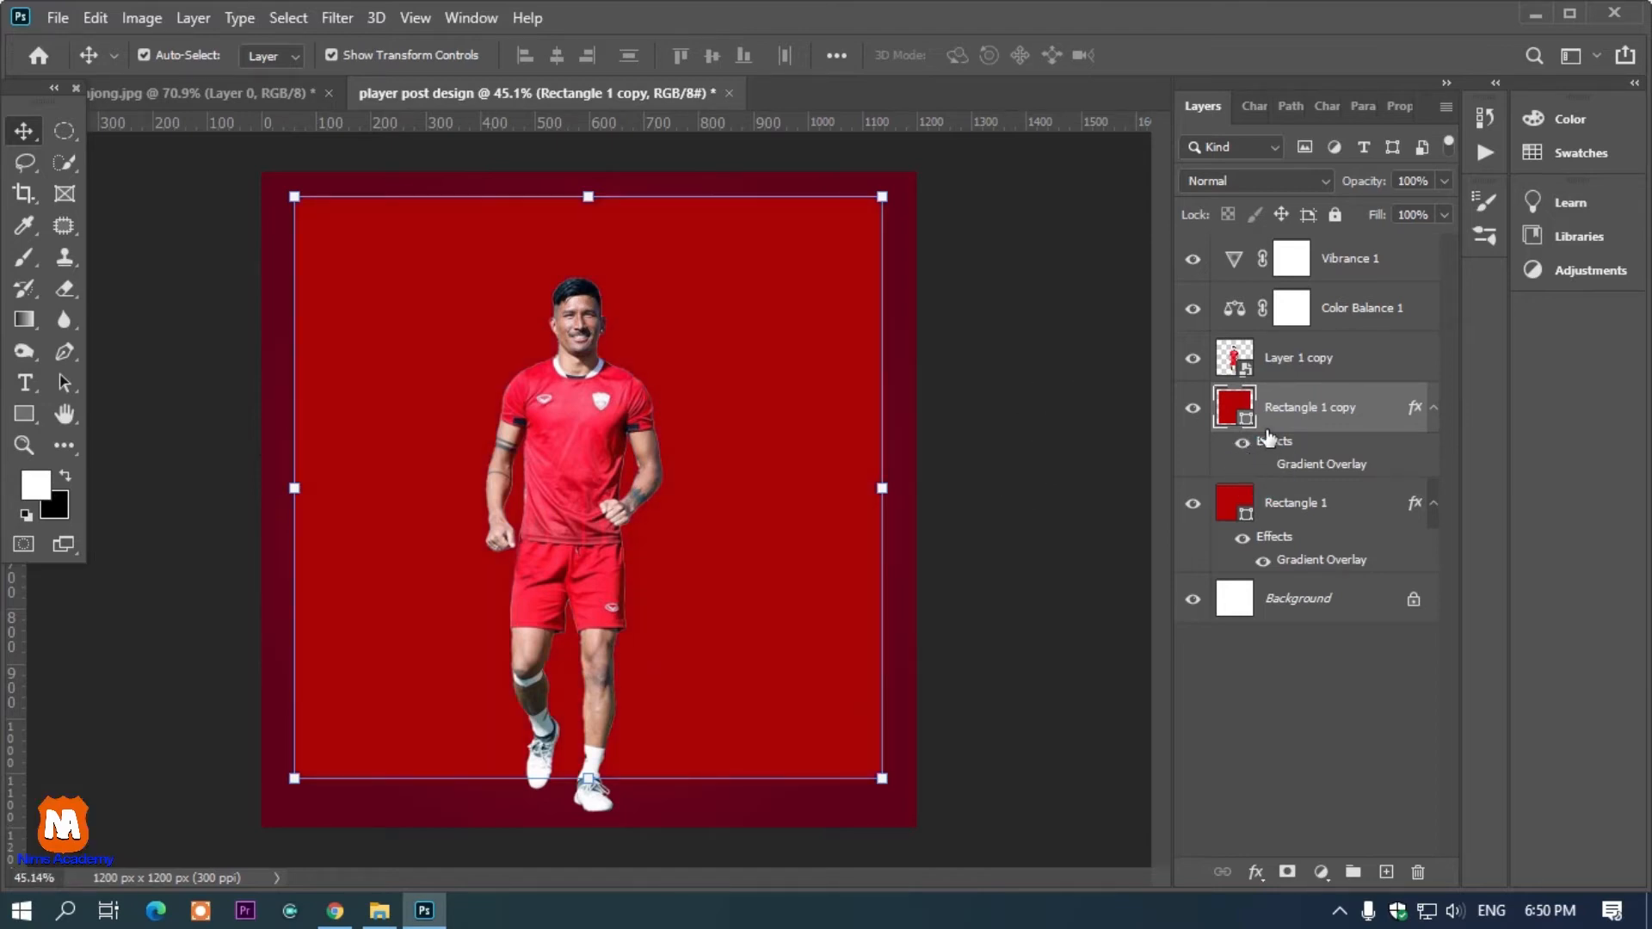
{"action": "left_click", "coordinate": [338, 18]}
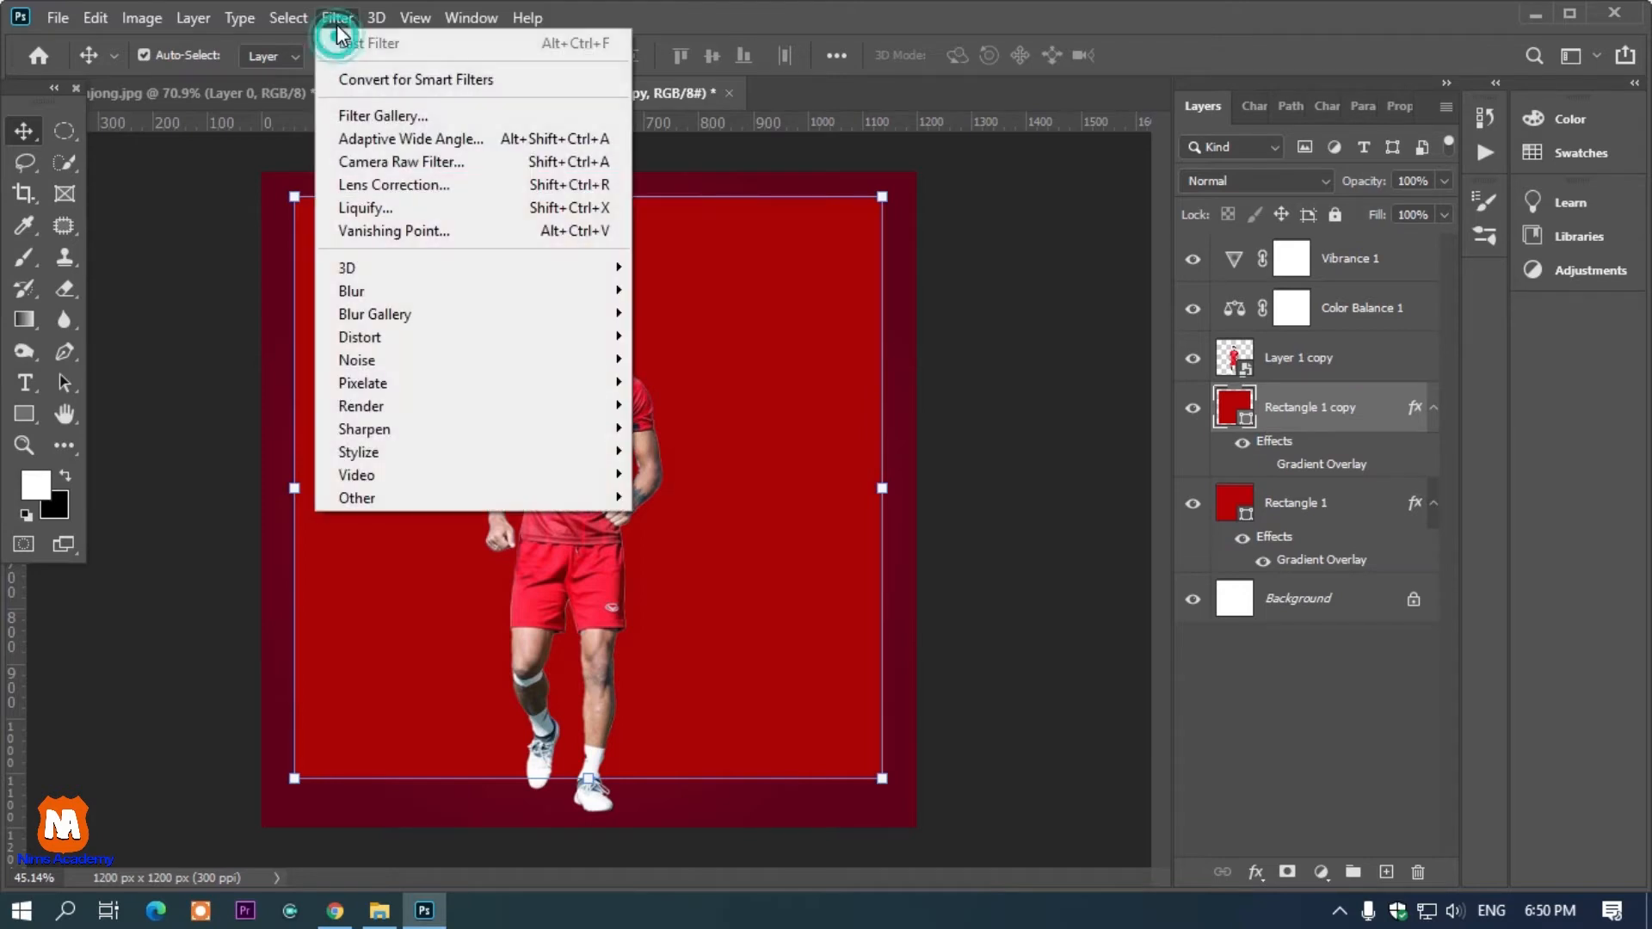
{"action": "mouse_move", "coordinate": [558, 293]}
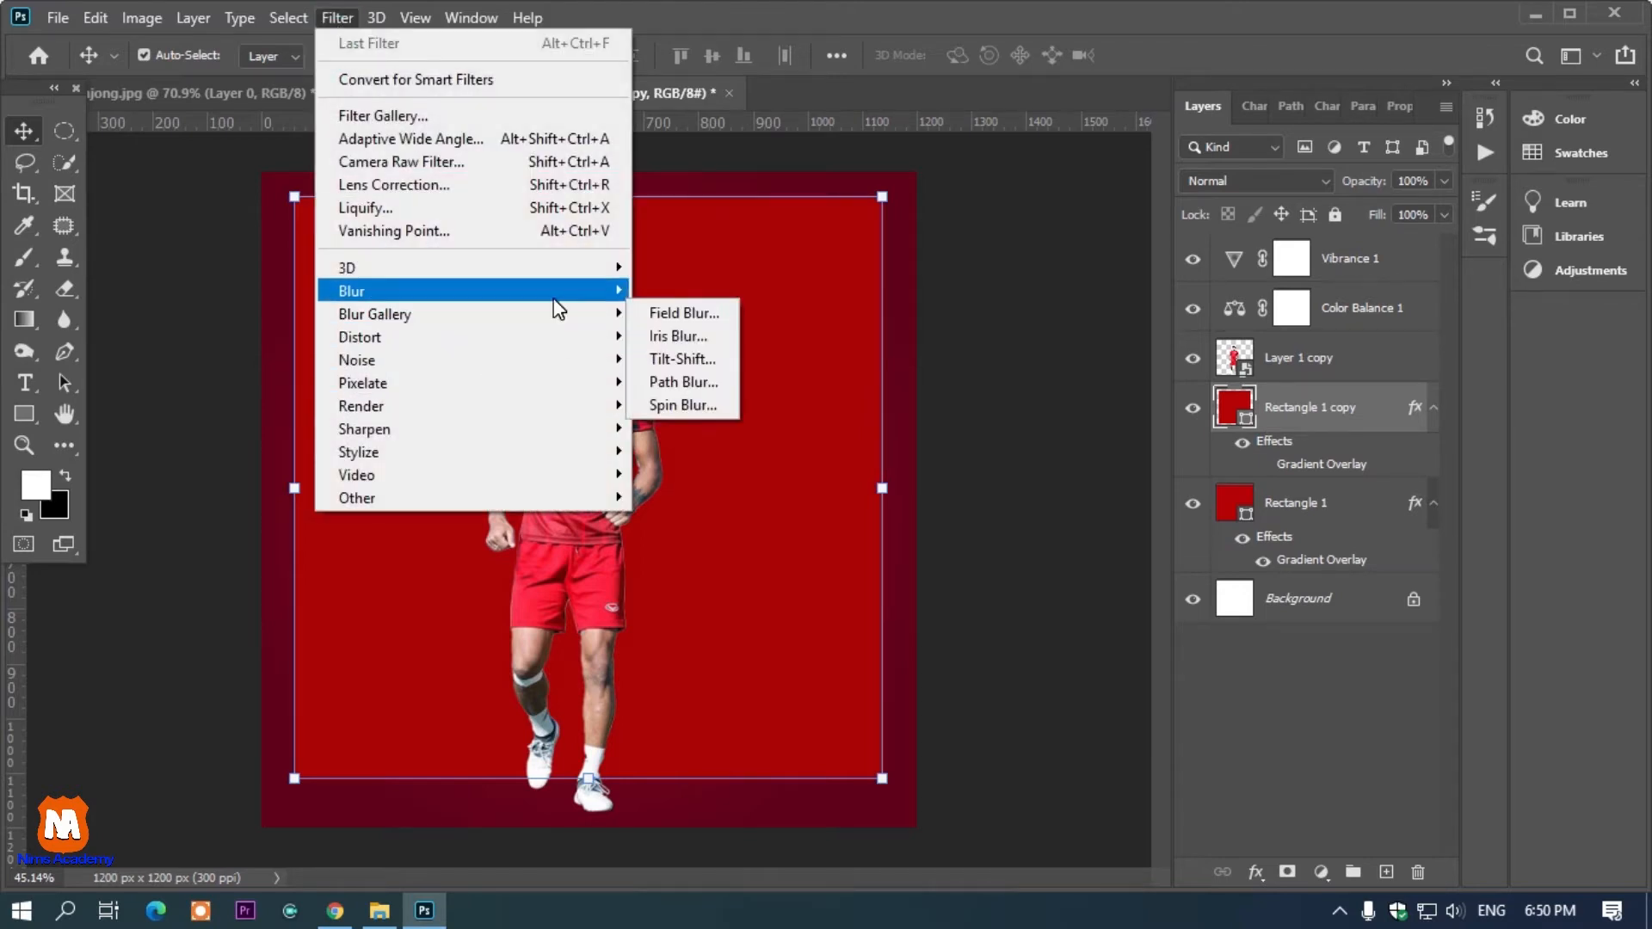
{"action": "left_click", "coordinate": [692, 382]}
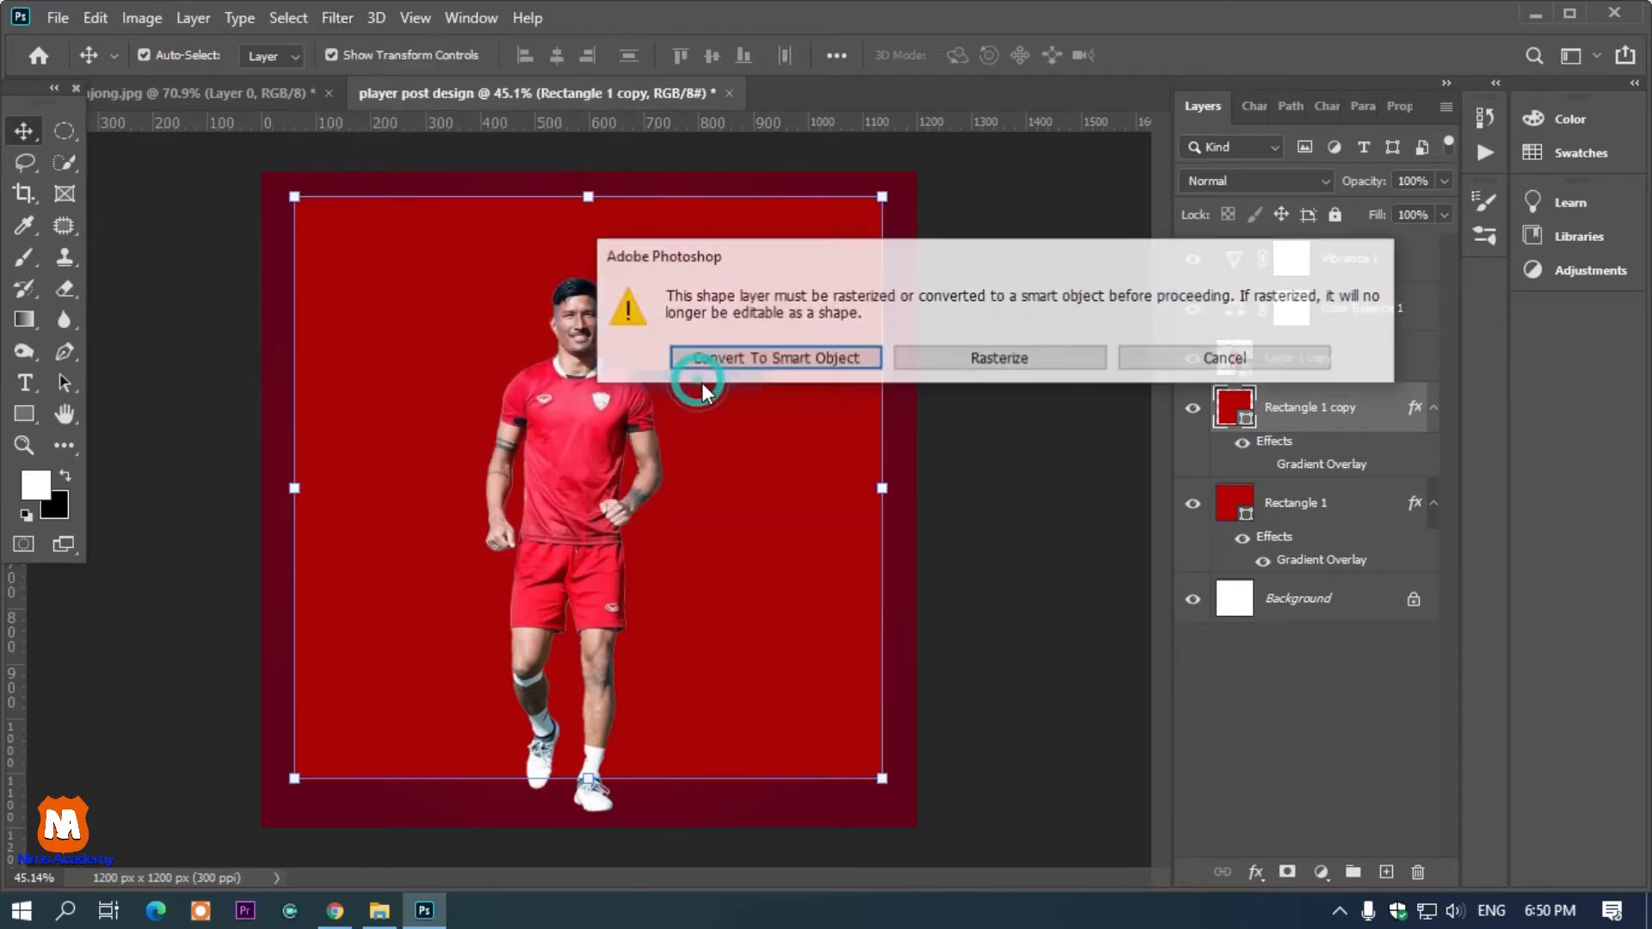
{"action": "left_click", "coordinate": [795, 359]}
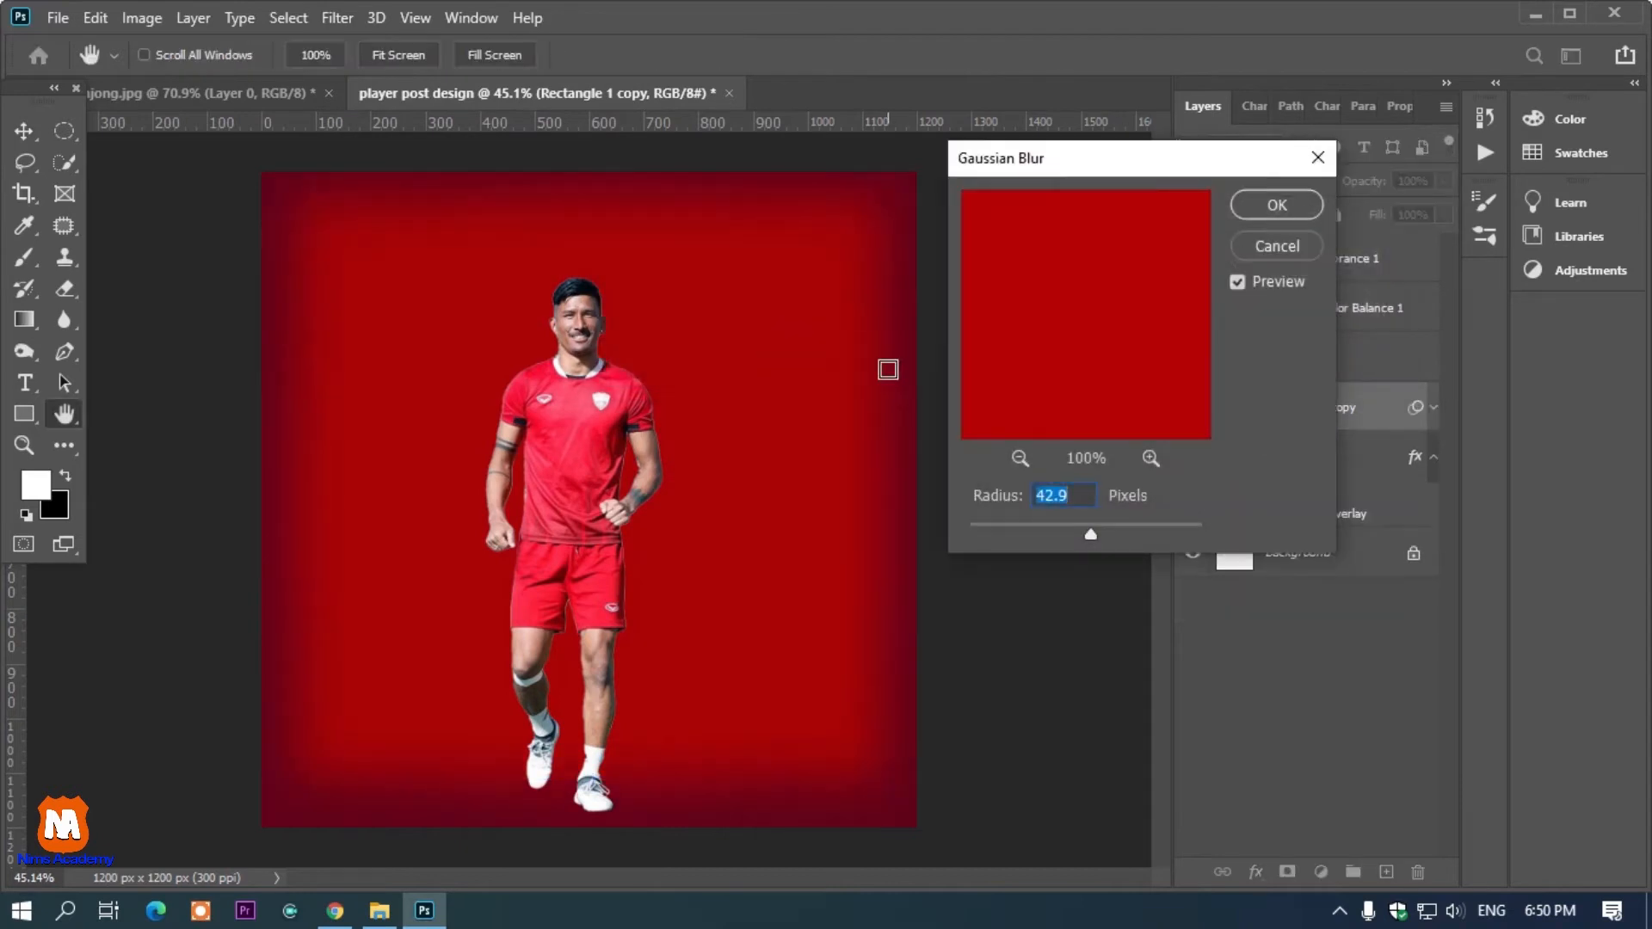
{"action": "left_click_drag", "start_coordinate": [1091, 534], "coordinate": [1149, 533]}
{"action": "left_click", "coordinate": [1277, 204]}
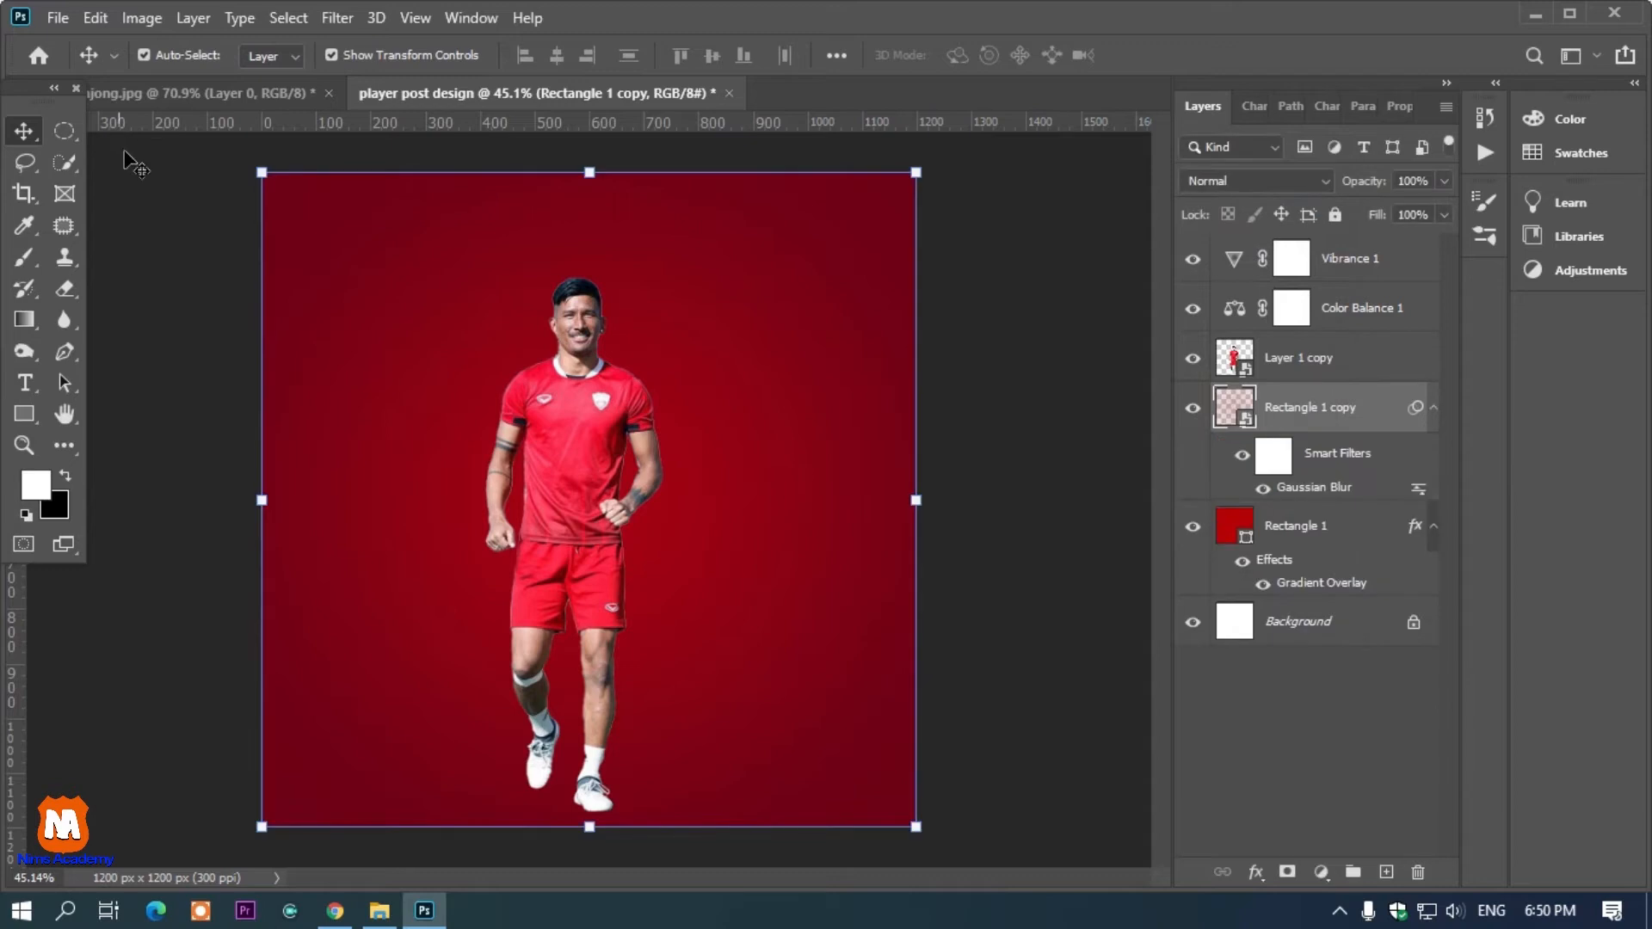
Place a duplicate of the original background rectangle directly beneath the player layer and turn off its gradient overlay.
{"action": "left_click", "coordinate": [989, 356]}
{"action": "left_click", "coordinate": [1311, 409]}
{"action": "left_click", "coordinate": [1311, 533]}
{"action": "key", "text": "ctrl+j"}
{"action": "left_click_drag", "start_coordinate": [1311, 535], "coordinate": [1315, 392]}
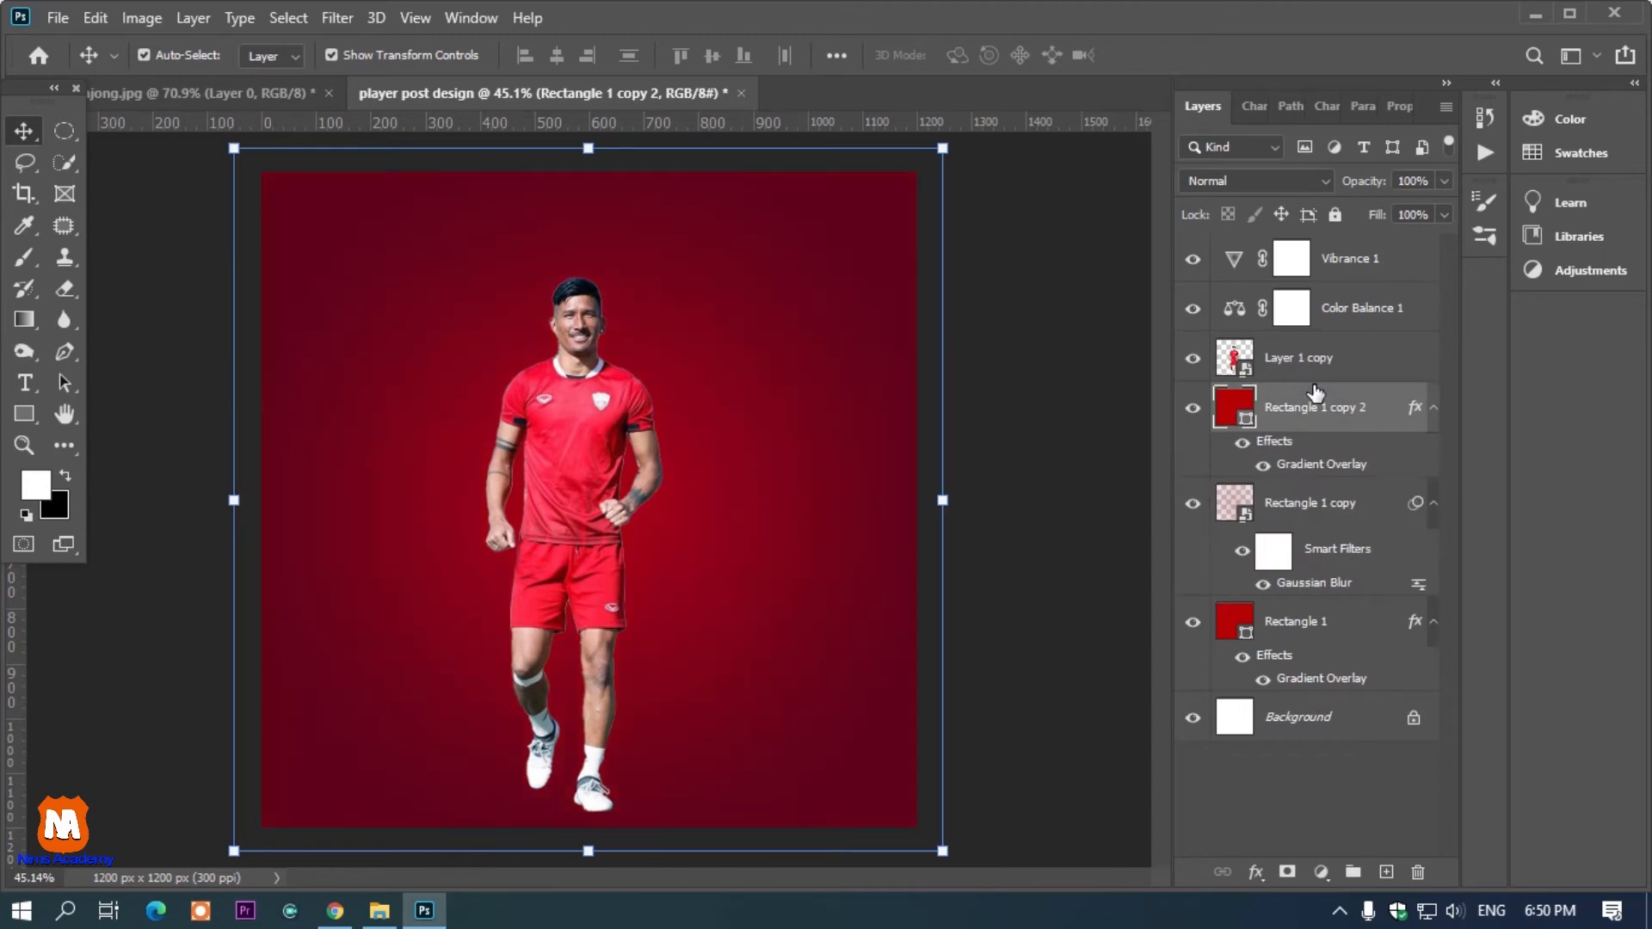
{"action": "left_click", "coordinate": [1261, 465]}
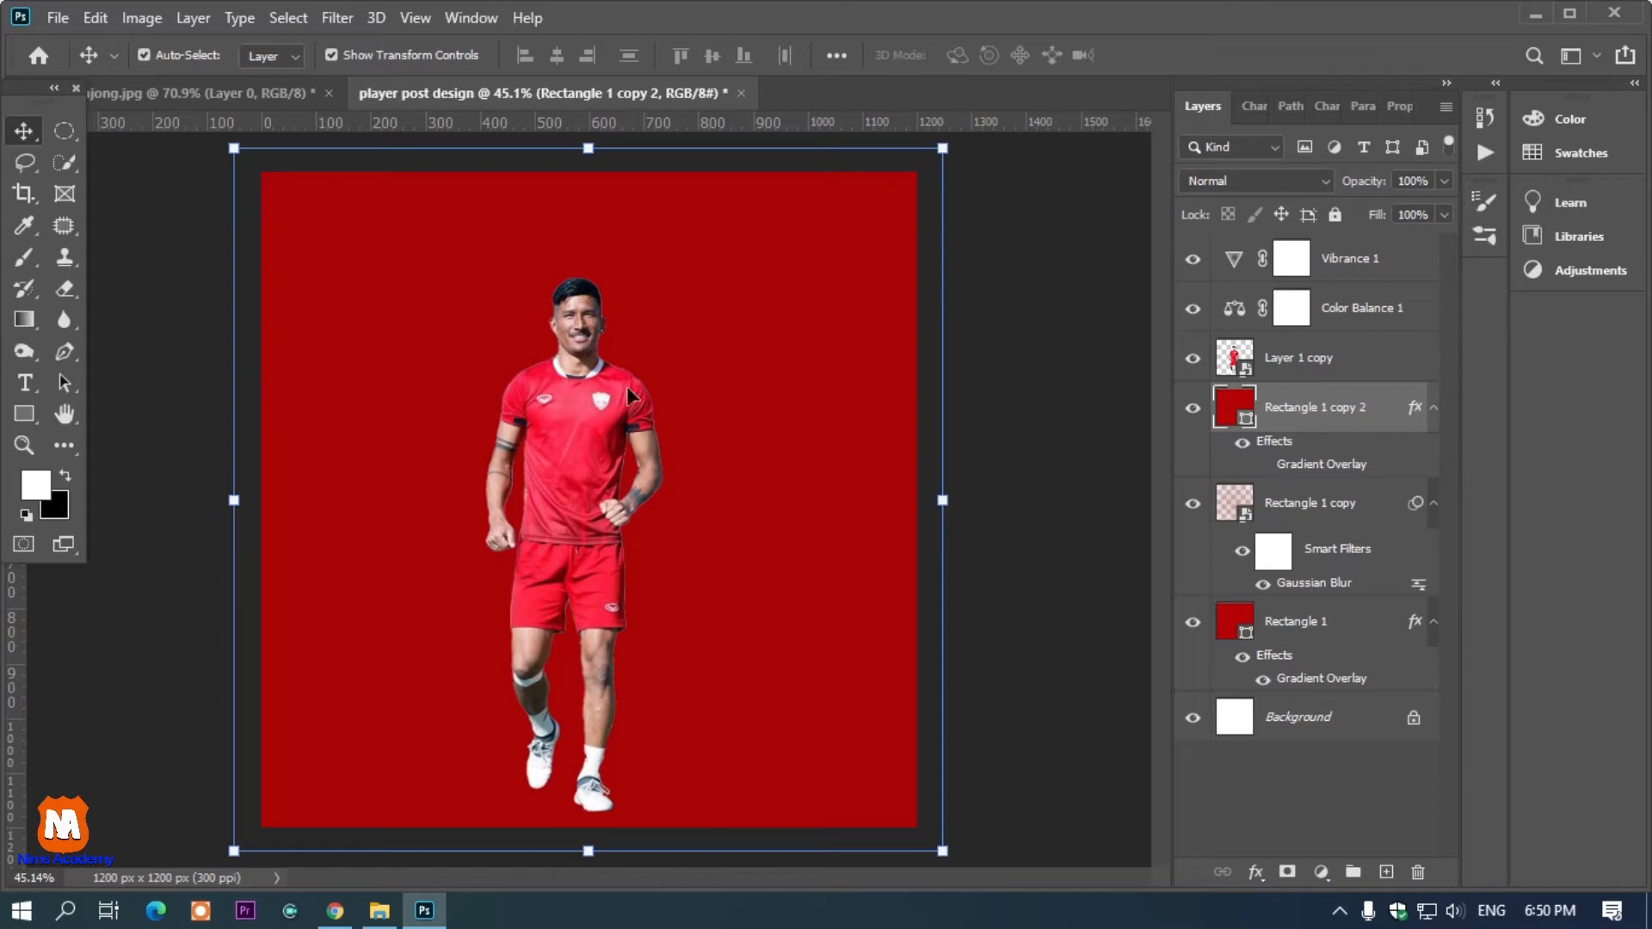
Give the new rectangle copy no fill and a white 19 px stroke.
{"action": "key", "text": "u"}
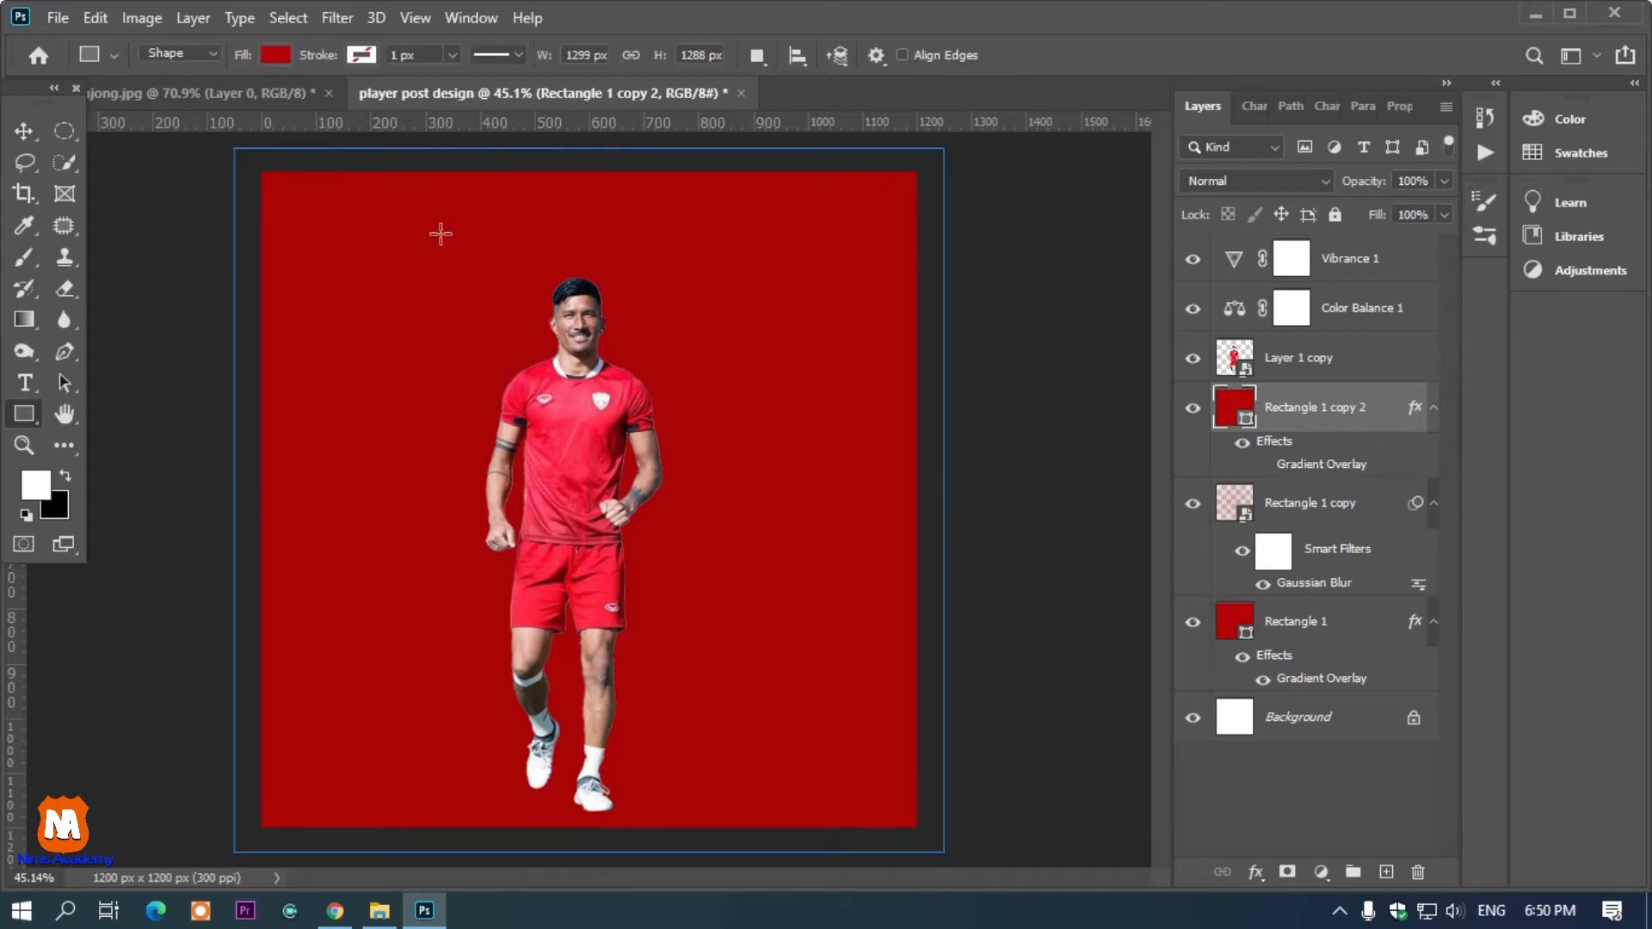
{"action": "left_click", "coordinate": [279, 57]}
{"action": "left_click", "coordinate": [134, 105]}
{"action": "left_click", "coordinate": [360, 55]}
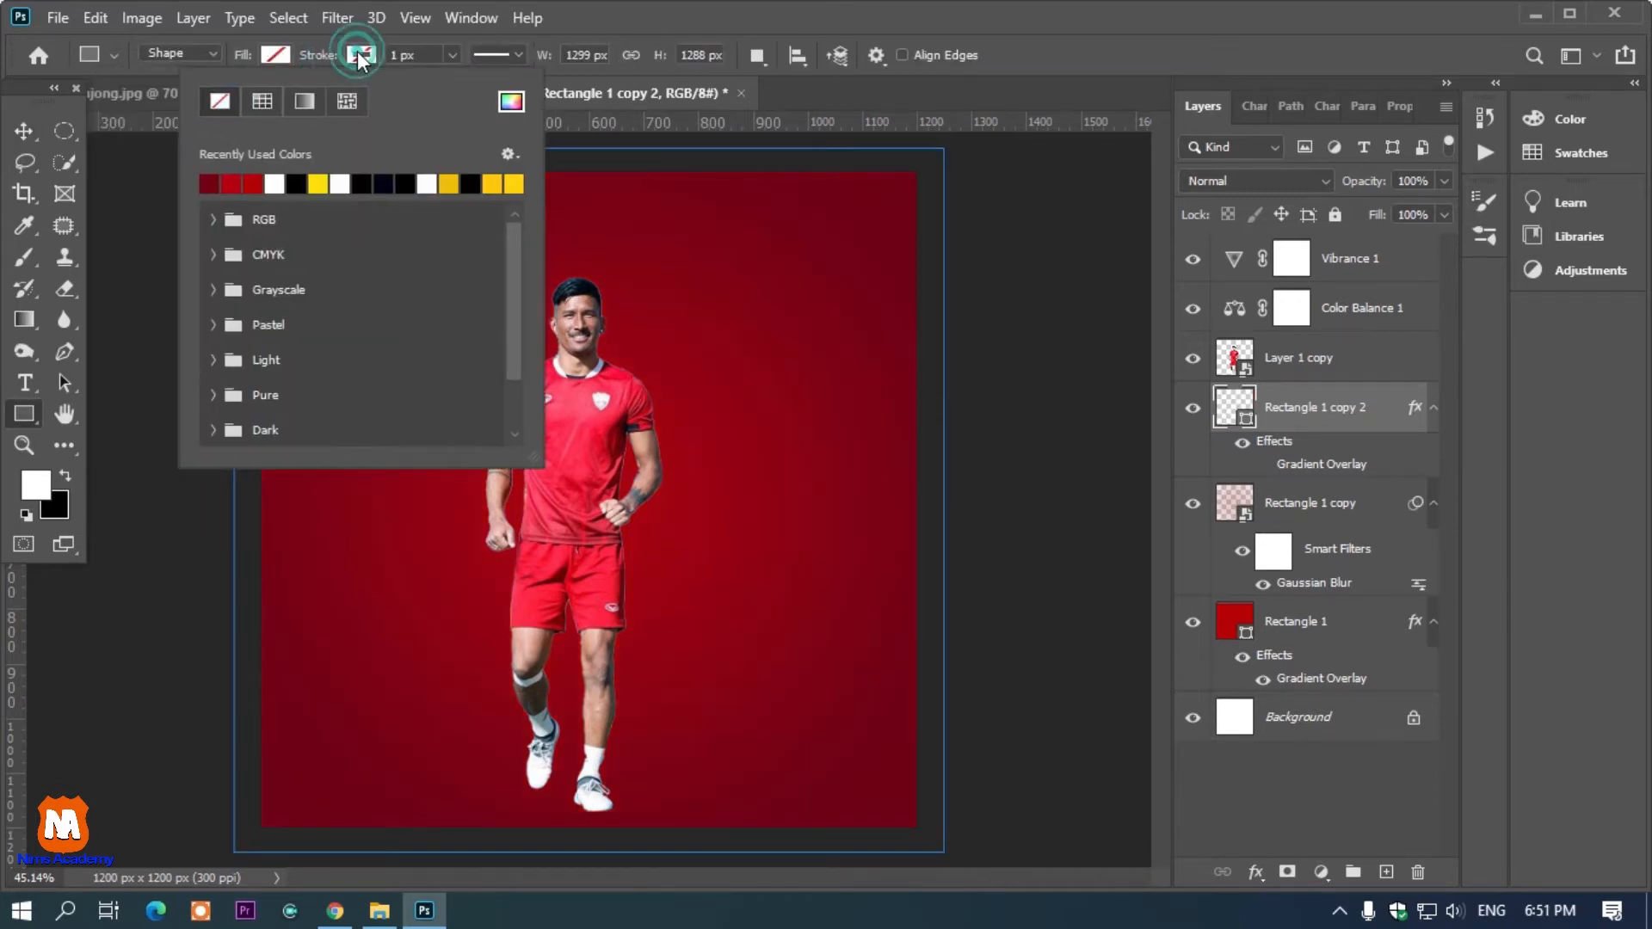
{"action": "left_click", "coordinate": [283, 186]}
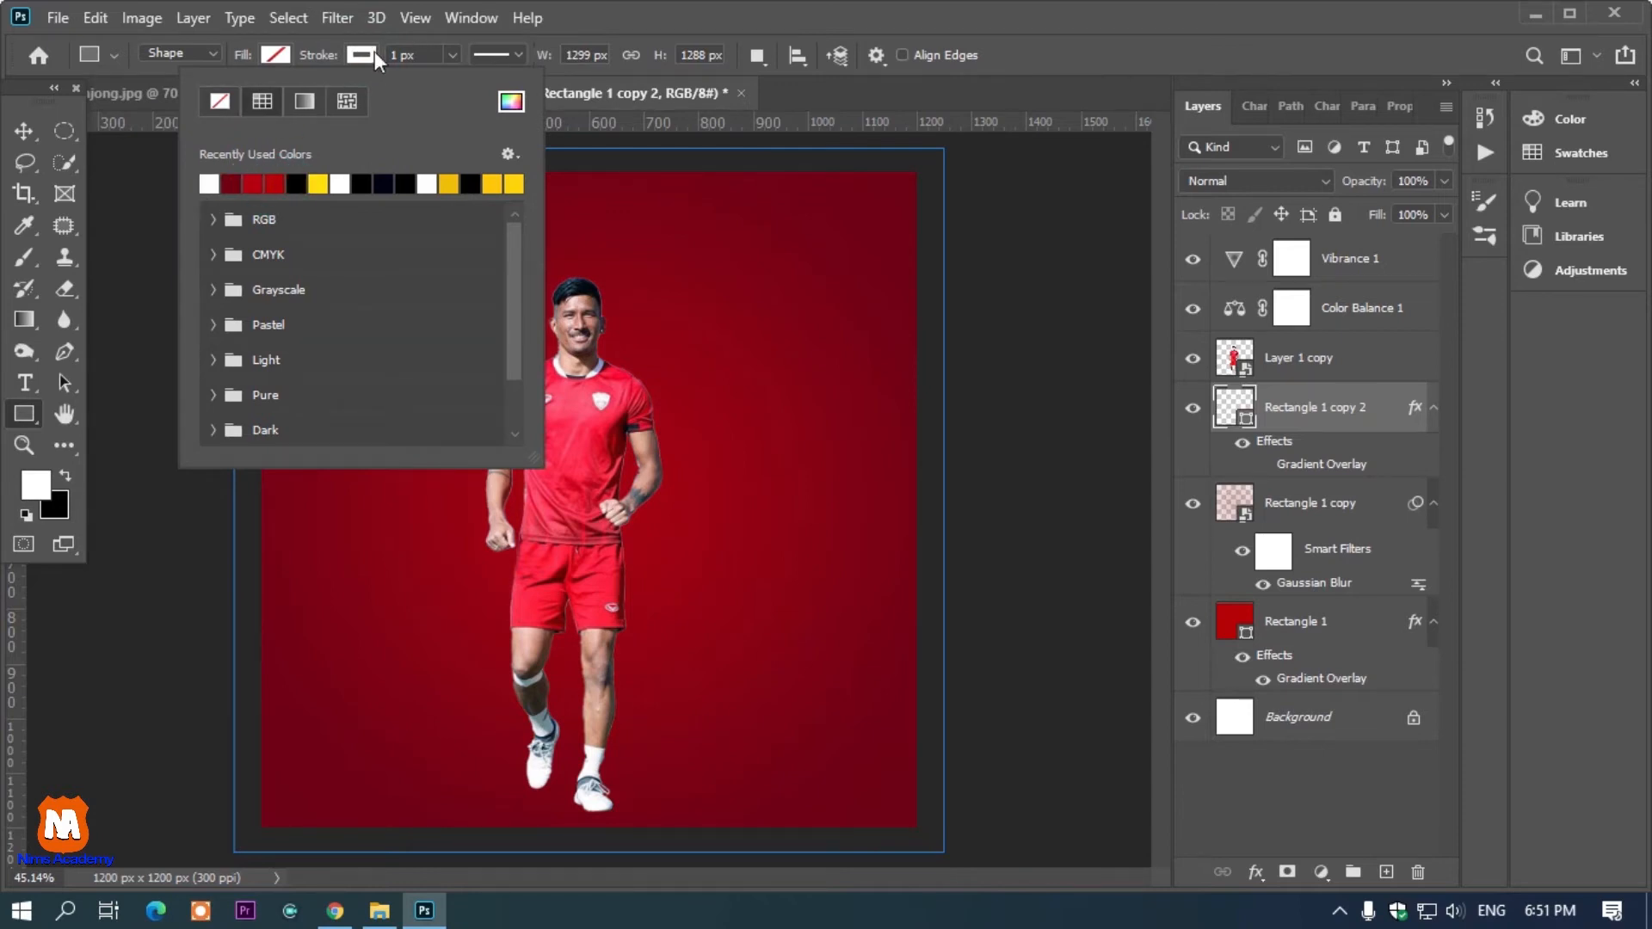
{"action": "left_click", "coordinate": [325, 57]}
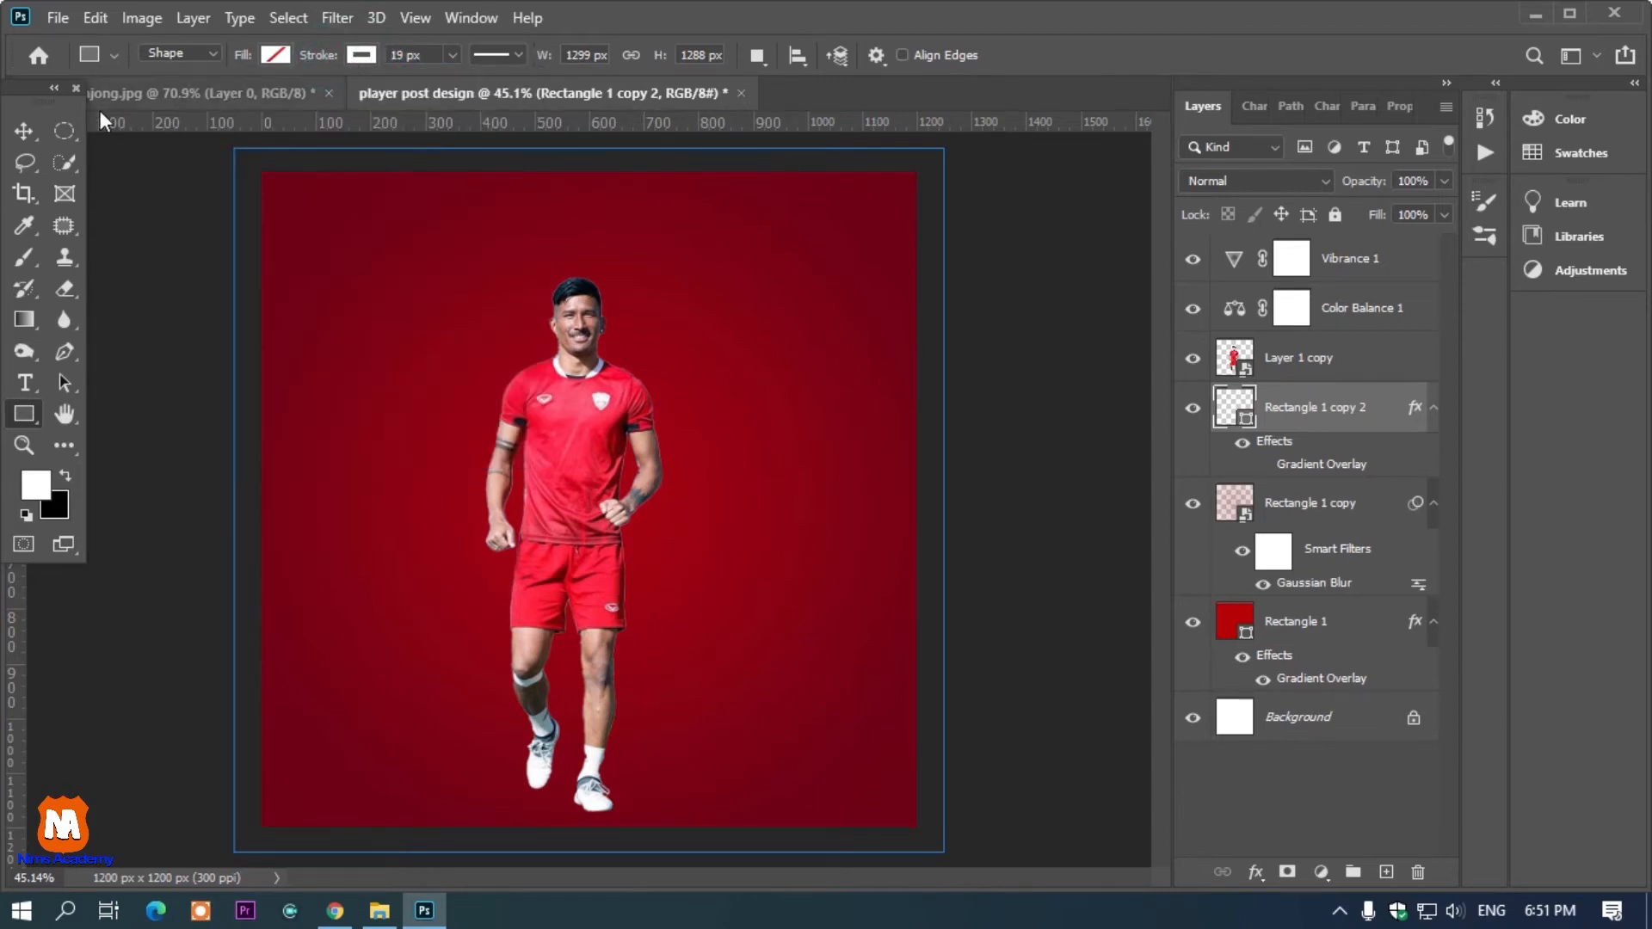
Scale the white-stroked rectangle to 86.88%, centered on the canvas, as a frame inside the poster edges.
{"action": "left_click", "coordinate": [35, 130]}
{"action": "left_click_drag", "start_coordinate": [949, 500], "coordinate": [864, 489]}
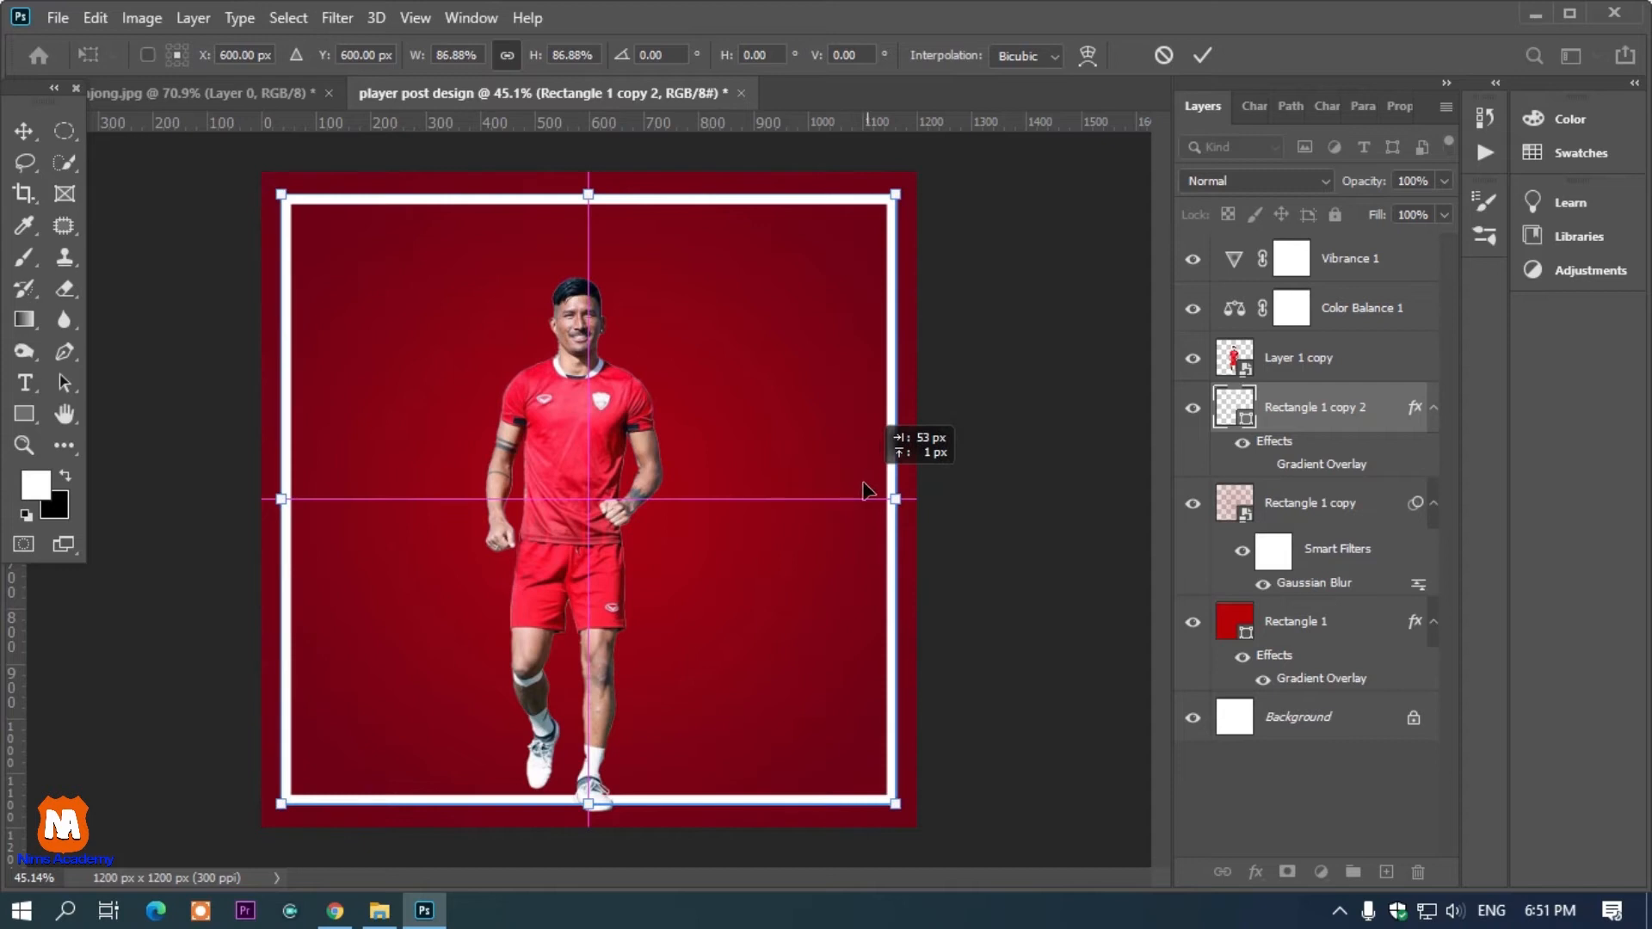
{"action": "key", "text": "shift+Left"}
{"action": "key", "text": "shift+Left"}
{"action": "key", "text": "Left"}
{"action": "key", "text": "Left"}
{"action": "key", "text": "Left"}
{"action": "key", "text": "Left"}
{"action": "key", "text": "Left"}
{"action": "key", "text": "Left"}
{"action": "key", "text": "Left"}
{"action": "key", "text": "shift+Right"}
{"action": "key", "text": "shift+Right"}
{"action": "key", "text": "Right"}
{"action": "key", "text": "Right"}
{"action": "key", "text": "Right"}
{"action": "key", "text": "Right"}
{"action": "key", "text": "Right"}
{"action": "key", "text": "Right"}
{"action": "key", "text": "Right"}
{"action": "key", "text": "Right"}
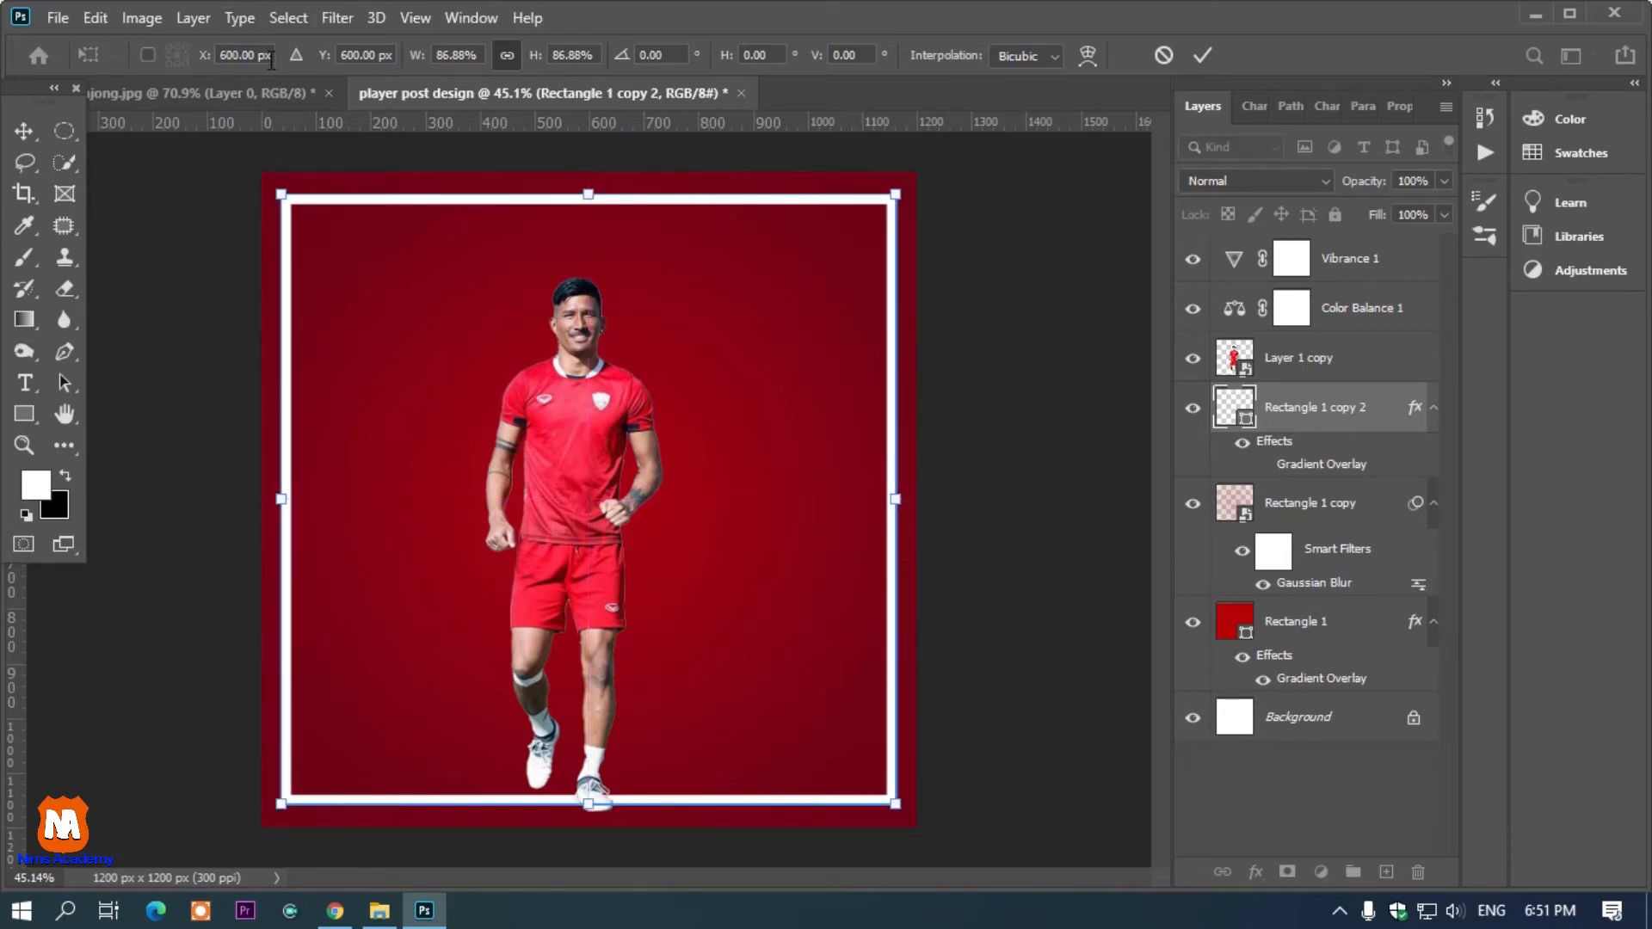
{"action": "key", "text": "Return"}
Reduce the white frame's stroke width to 9 px.
{"action": "key", "text": "u"}
{"action": "left_click_drag", "start_coordinate": [320, 60], "coordinate": [308, 65]}
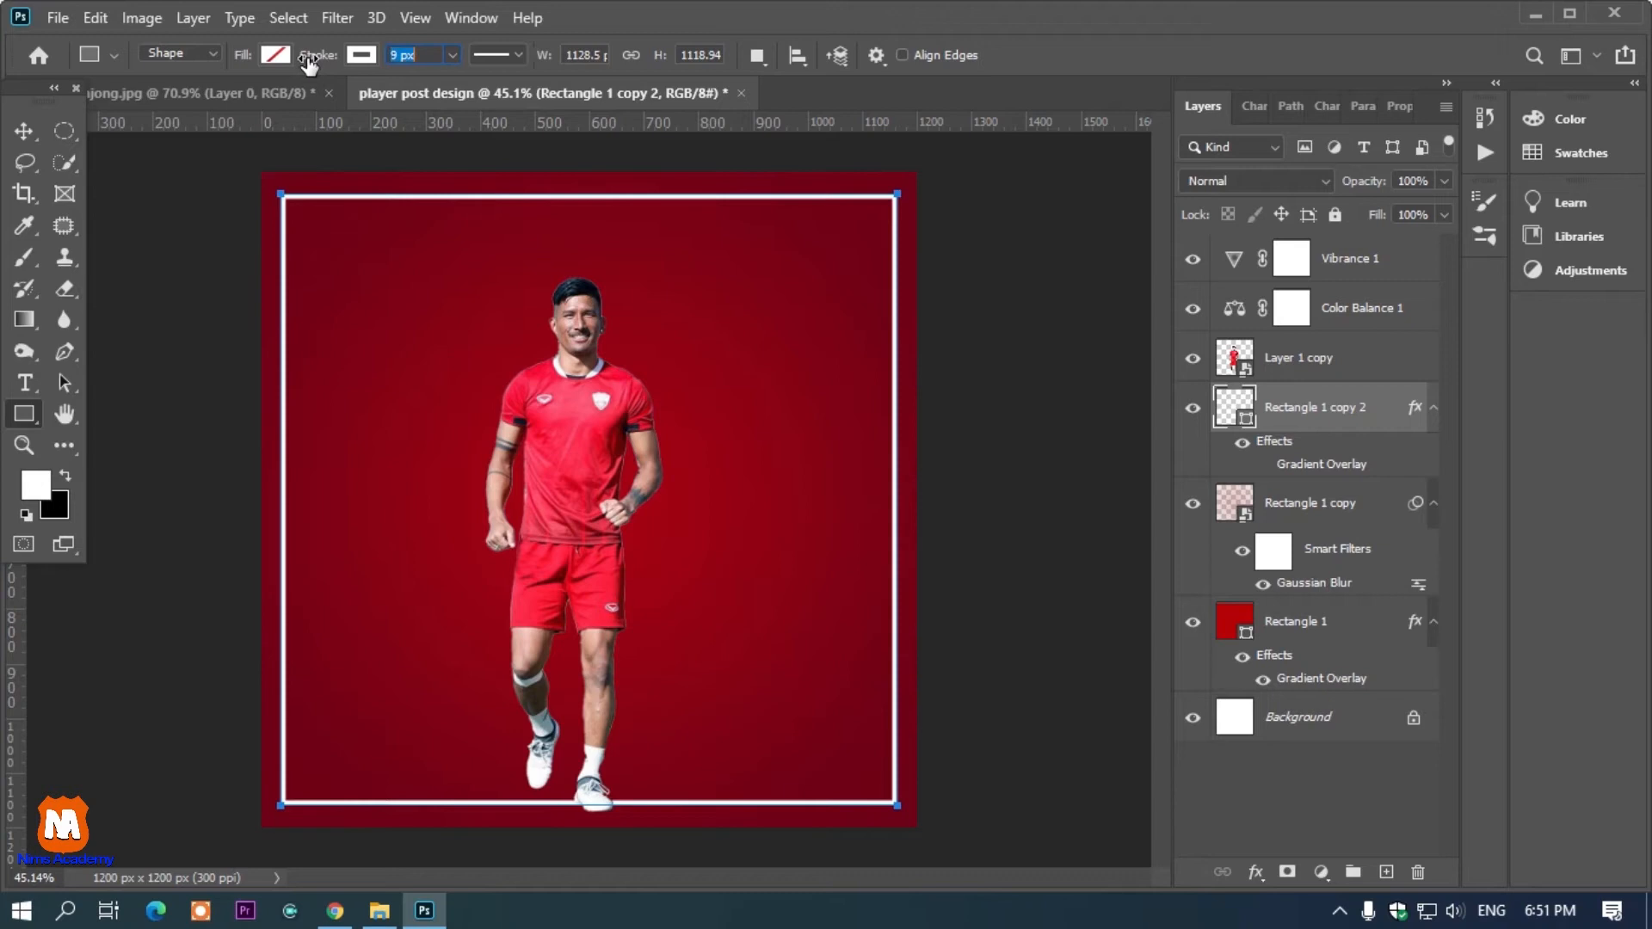
{"action": "left_click", "coordinate": [24, 131]}
{"action": "left_click", "coordinate": [134, 171]}
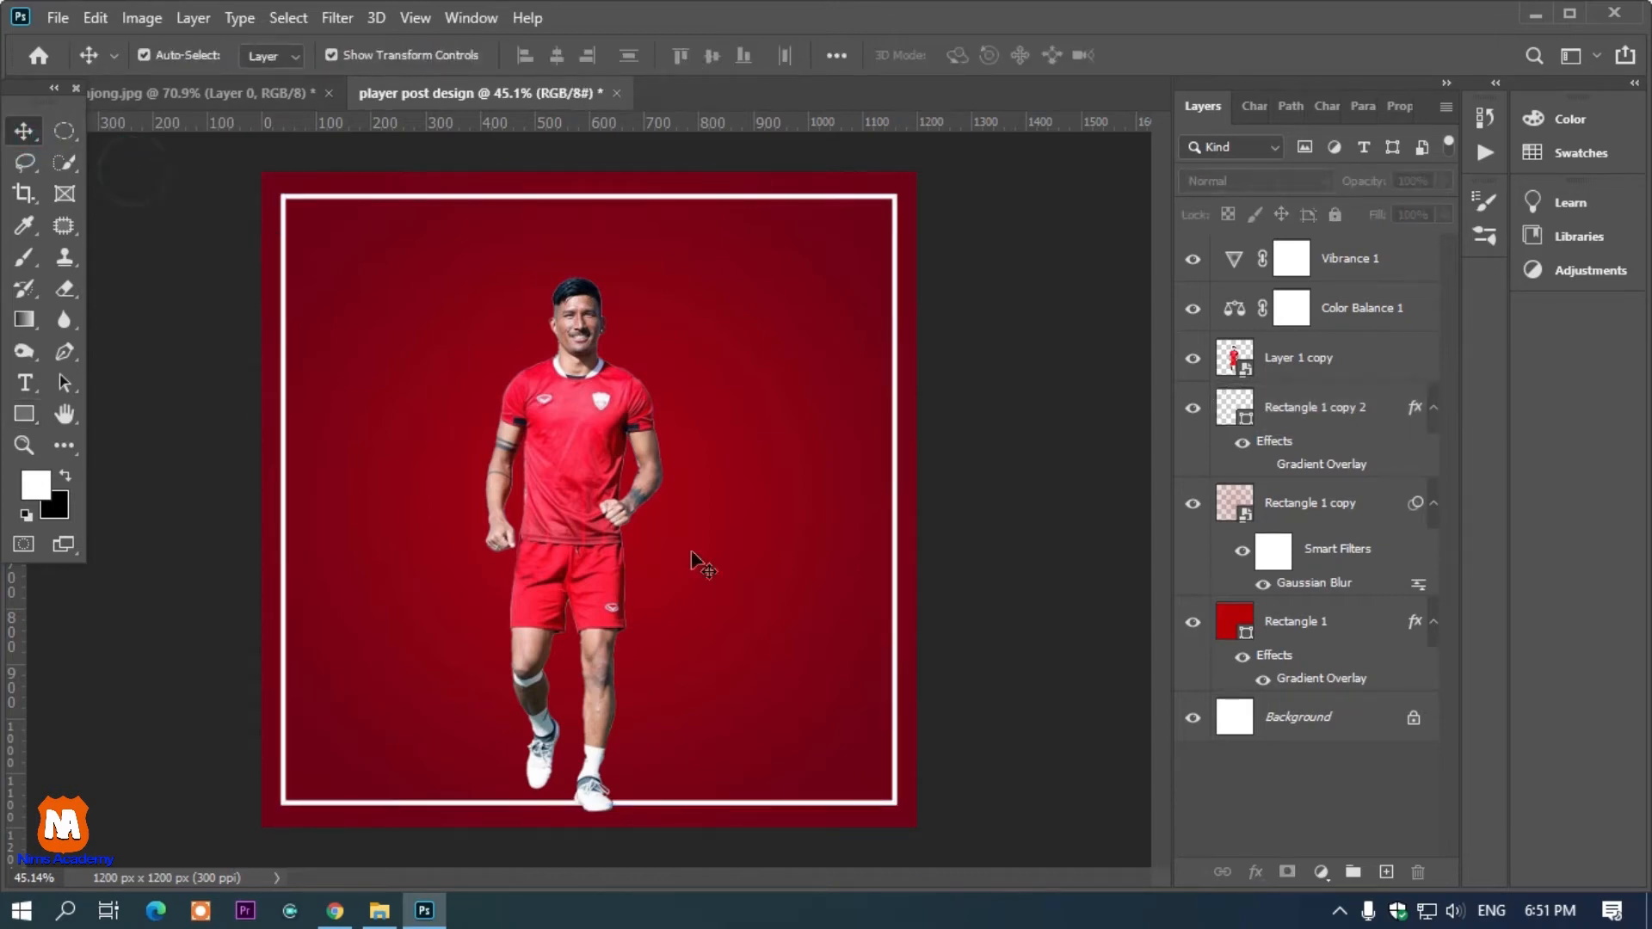
Create a new layer named shadow for brushwork around the player's feet.
{"action": "scroll", "coordinate": [568, 834], "scroll_direction": "up", "scroll_amount": 5}
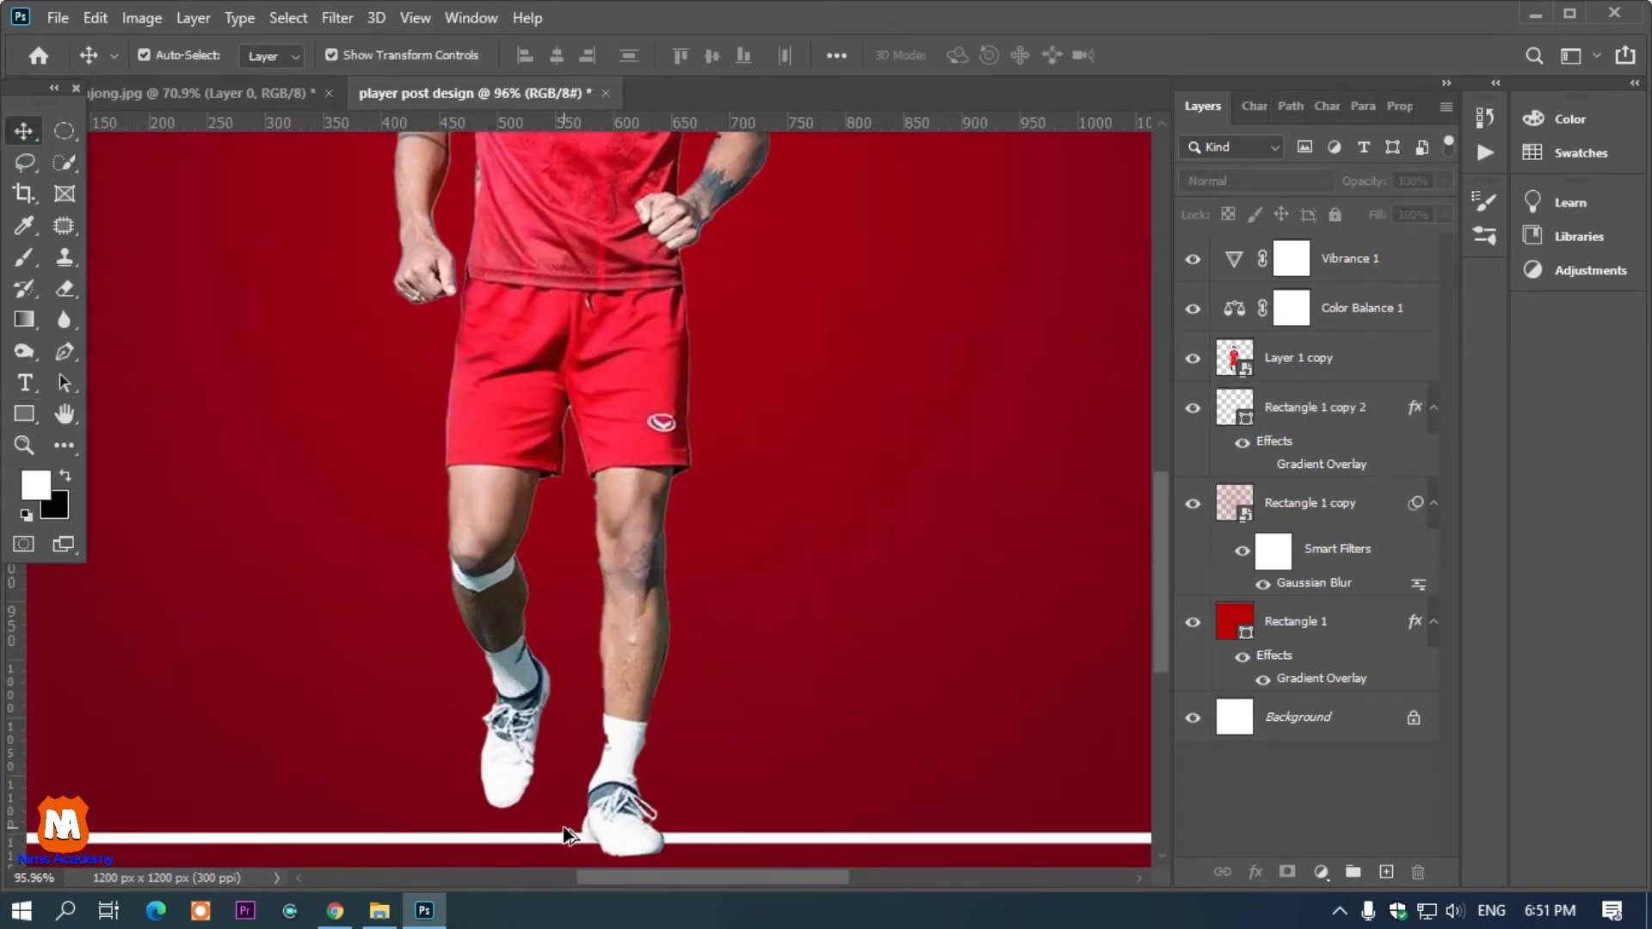
{"action": "scroll", "coordinate": [568, 834], "scroll_direction": "down", "scroll_amount": 5}
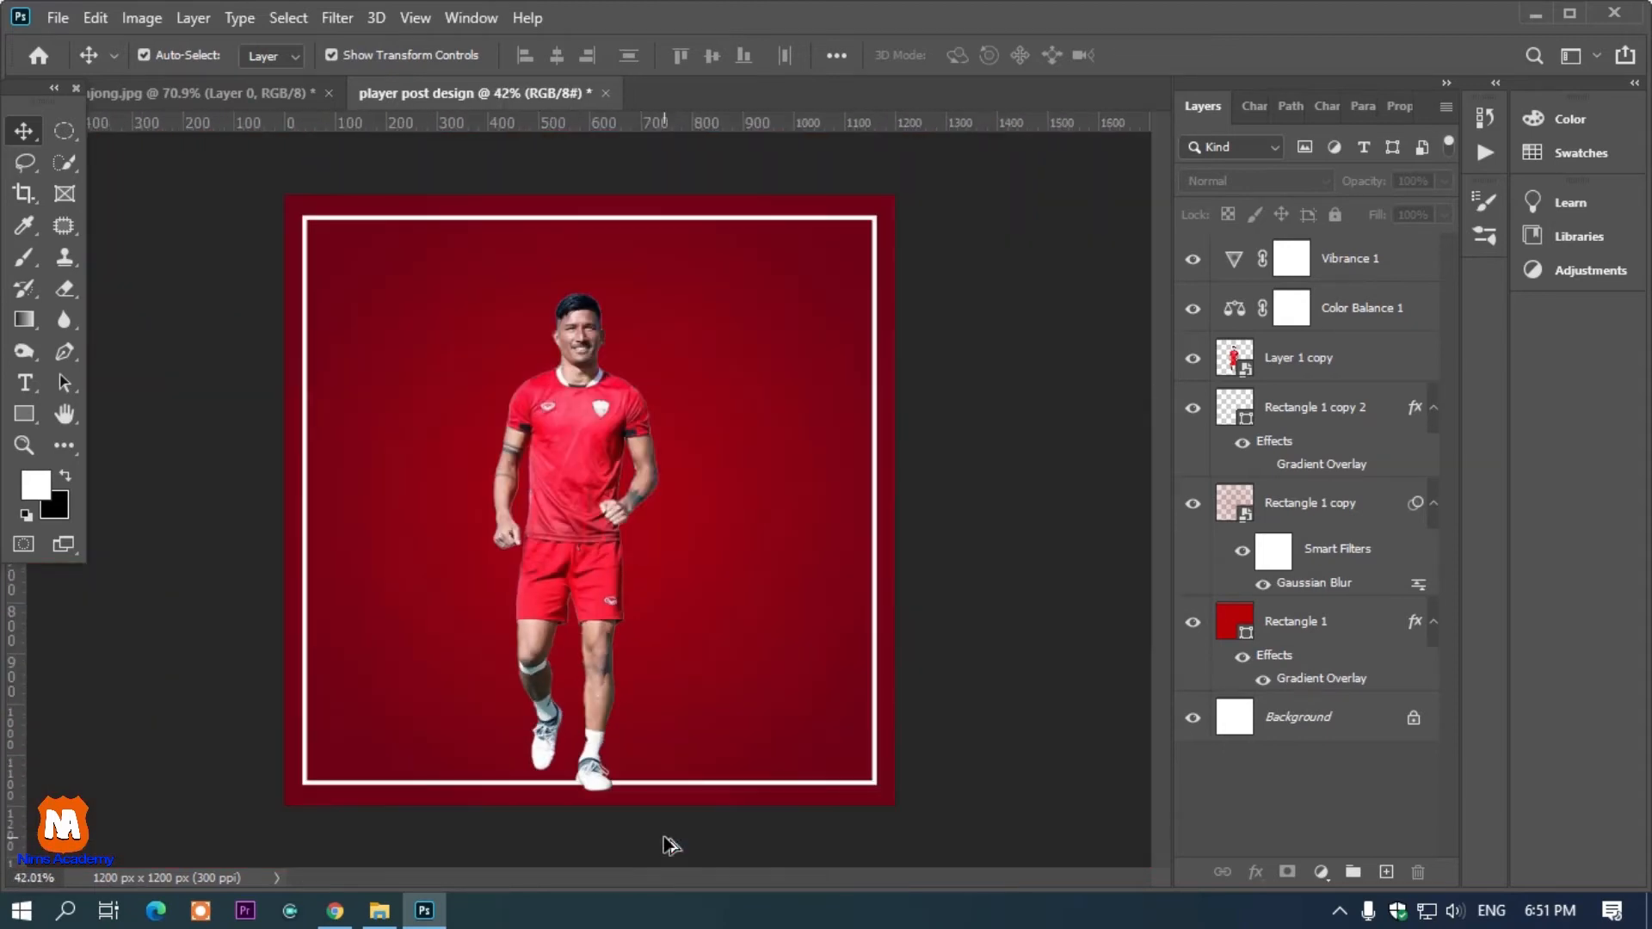
{"action": "scroll", "coordinate": [540, 774], "scroll_direction": "up", "scroll_amount": 3}
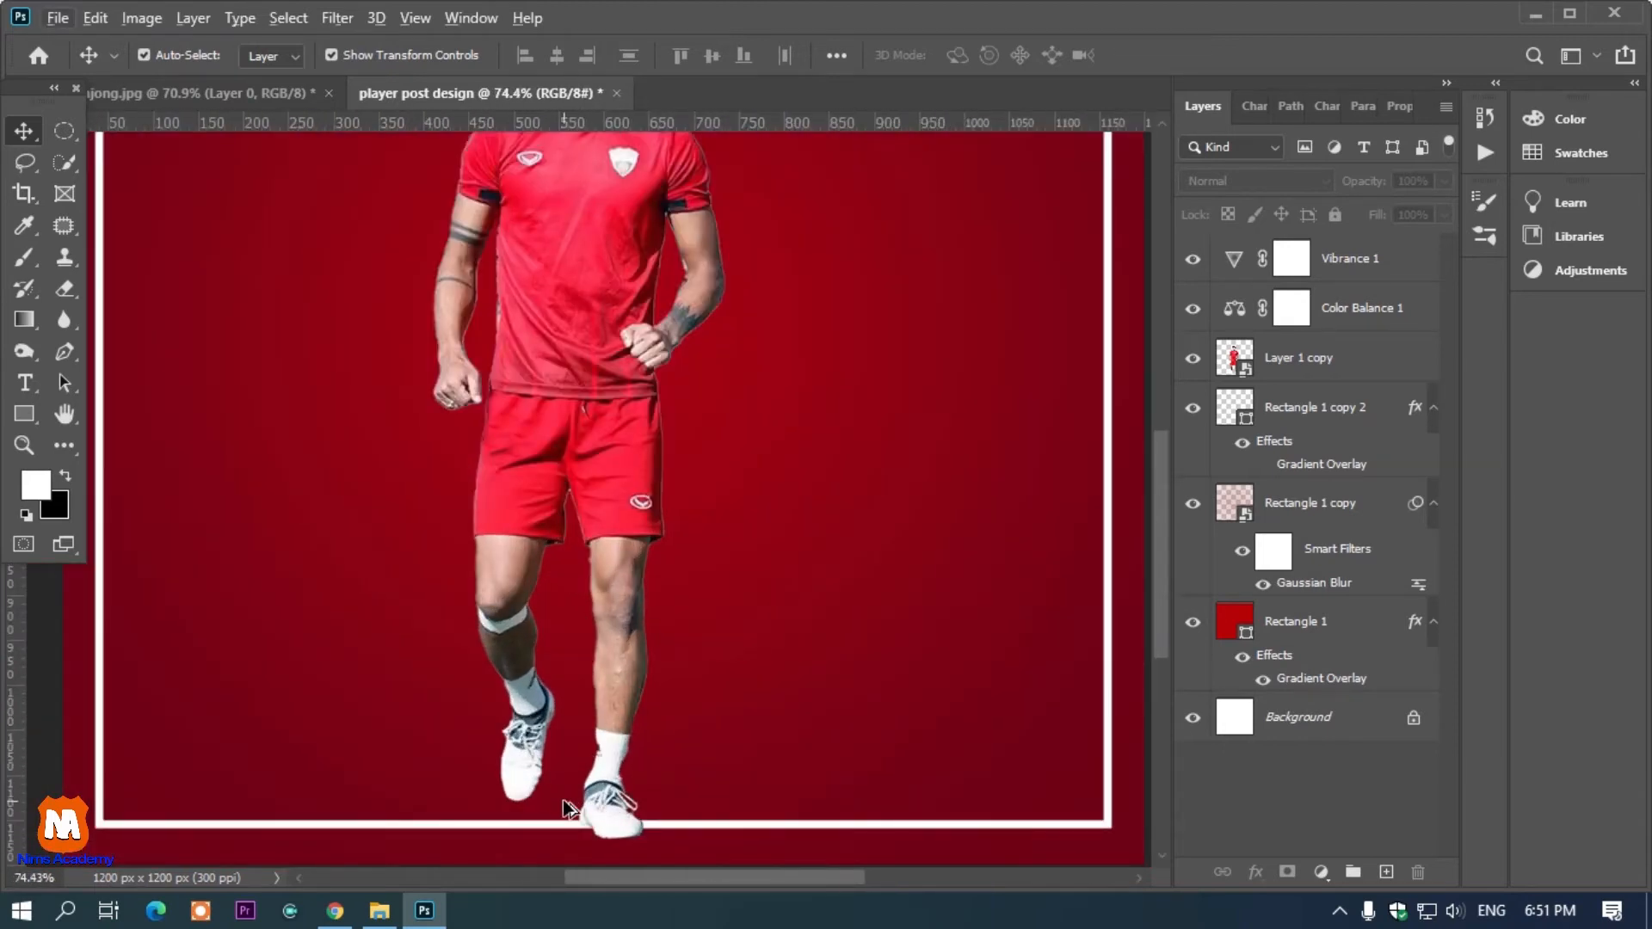
{"action": "key", "text": "b"}
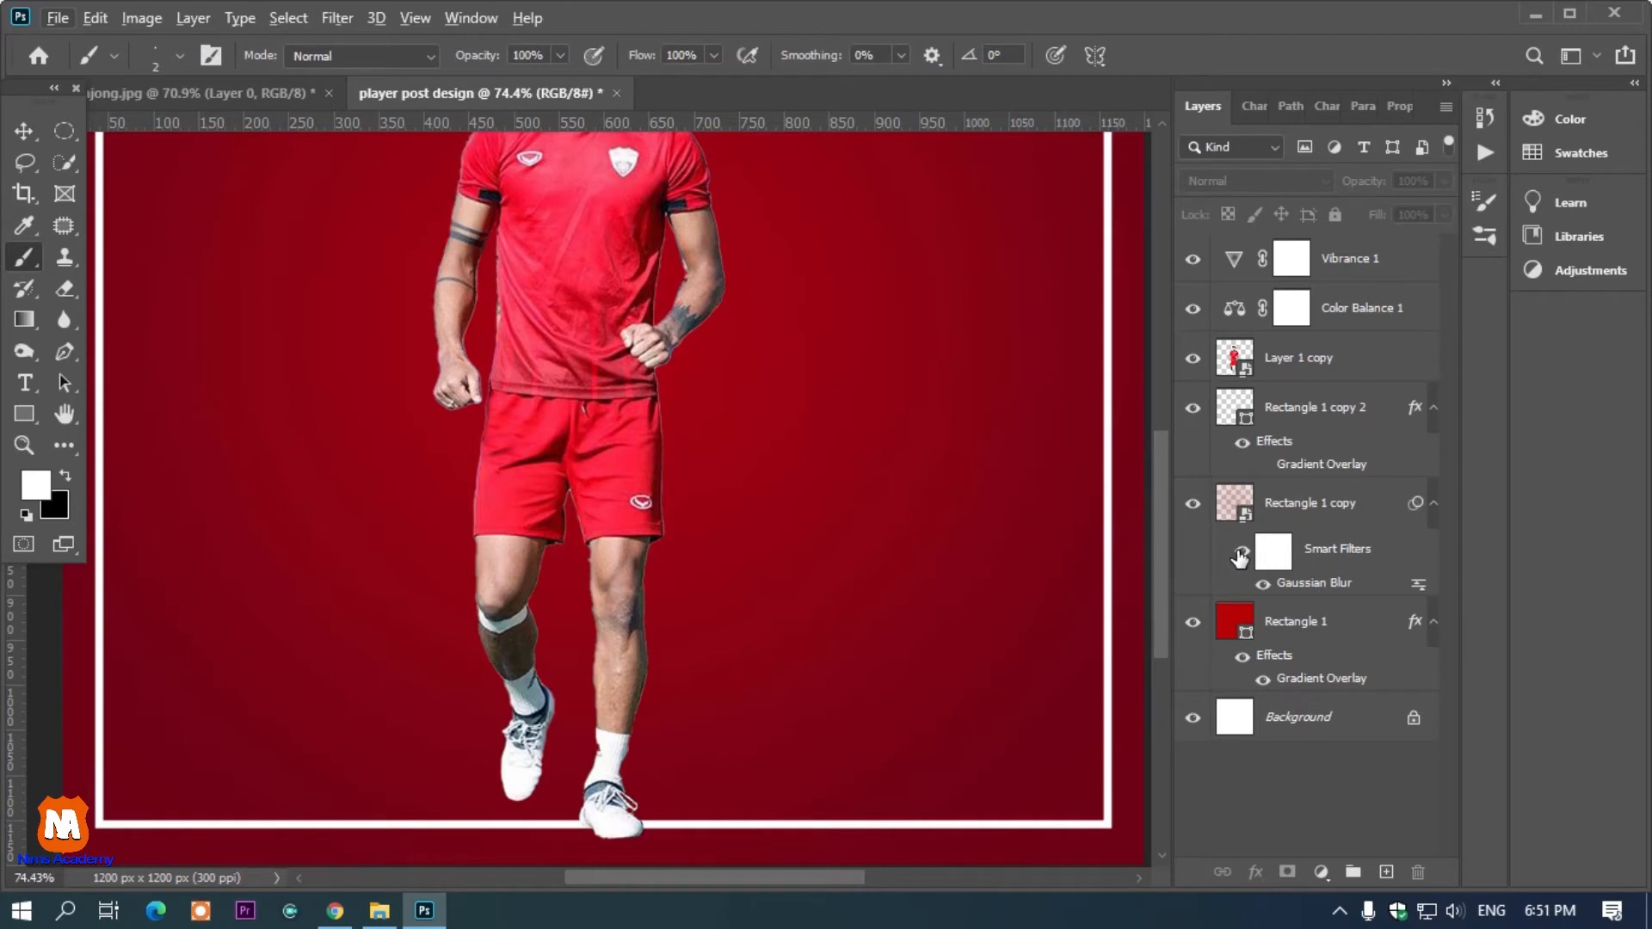
{"action": "key", "text": "ctrl+shift+n"}
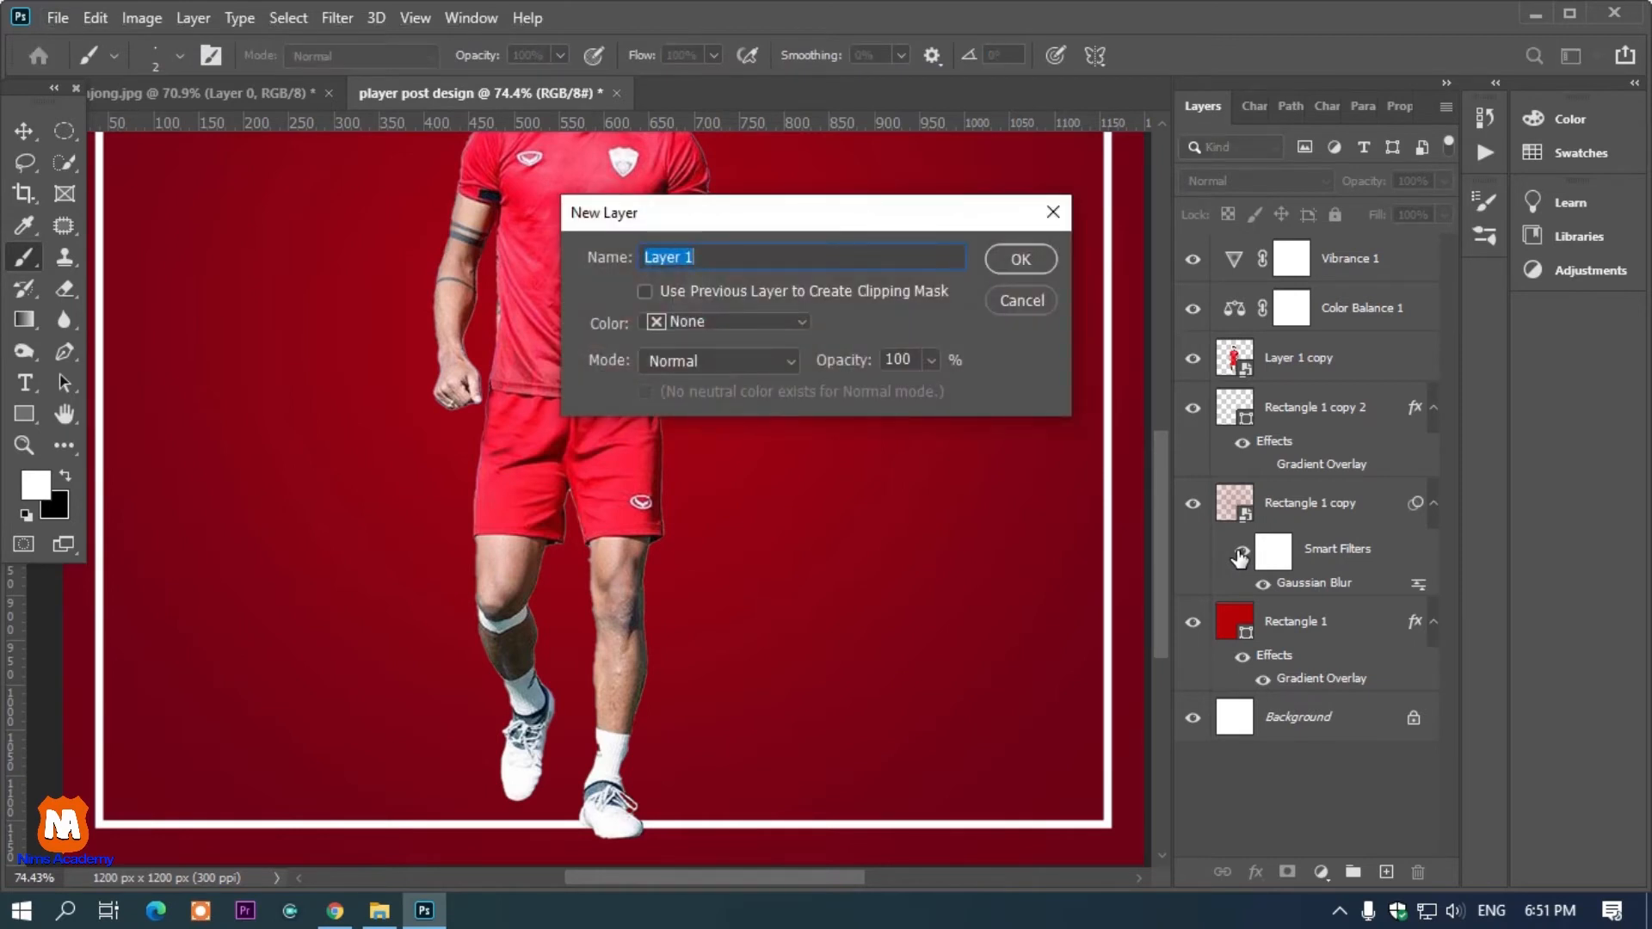
{"action": "type", "text": "shadow"}
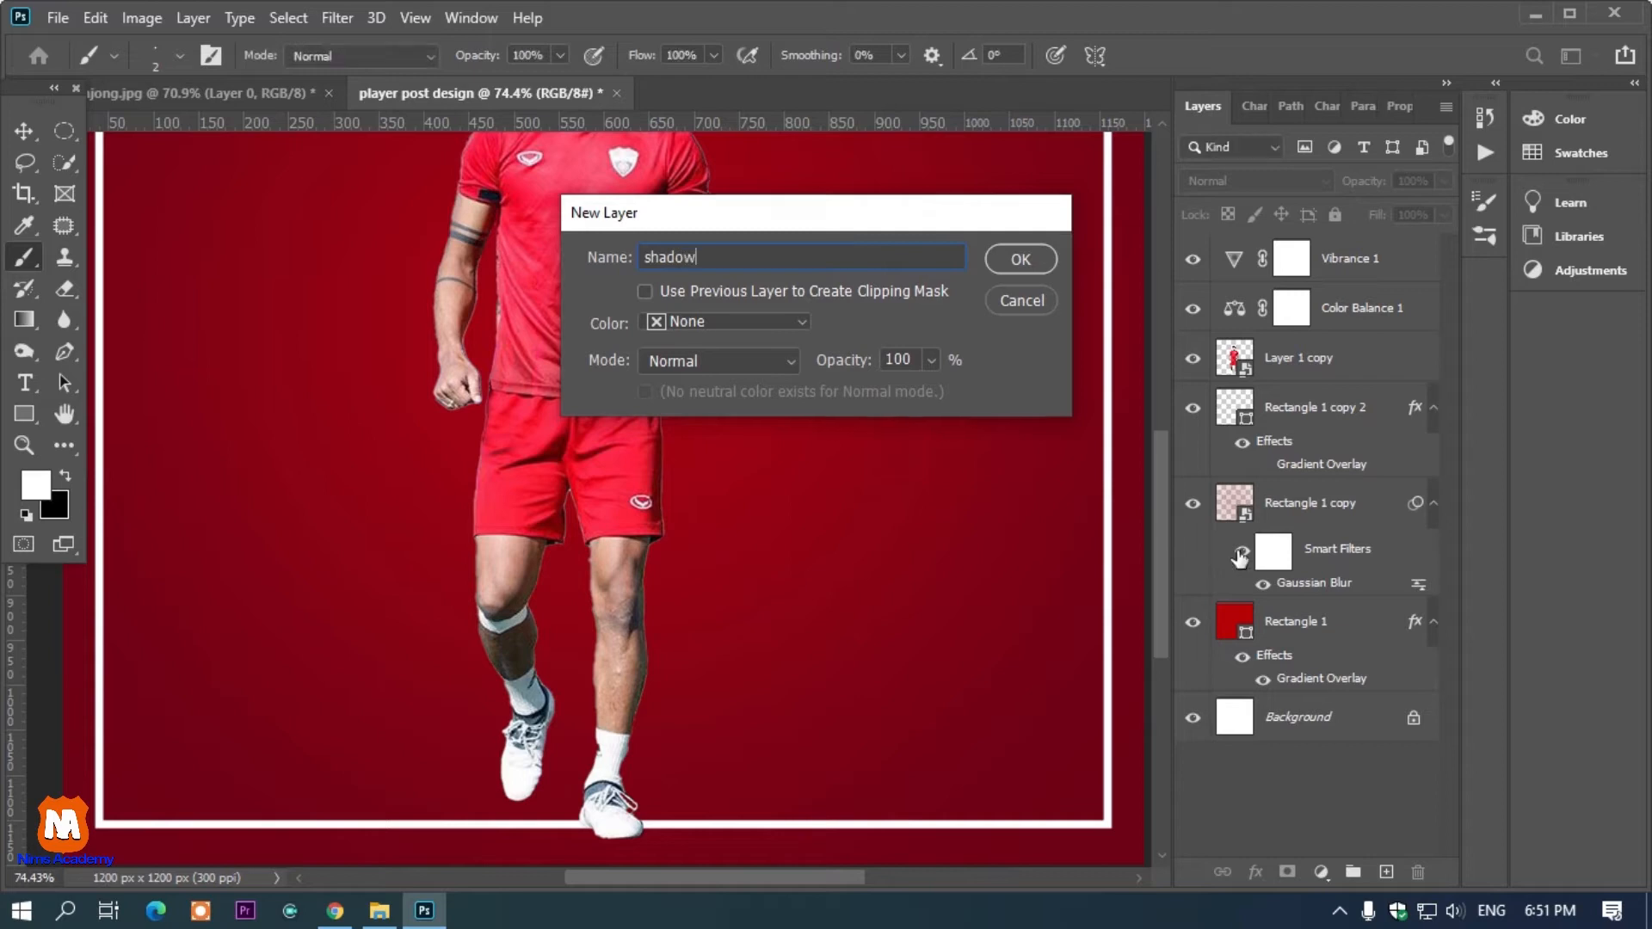
{"action": "key", "text": "Return"}
{"action": "scroll", "coordinate": [430, 856], "scroll_direction": "up", "scroll_amount": 5}
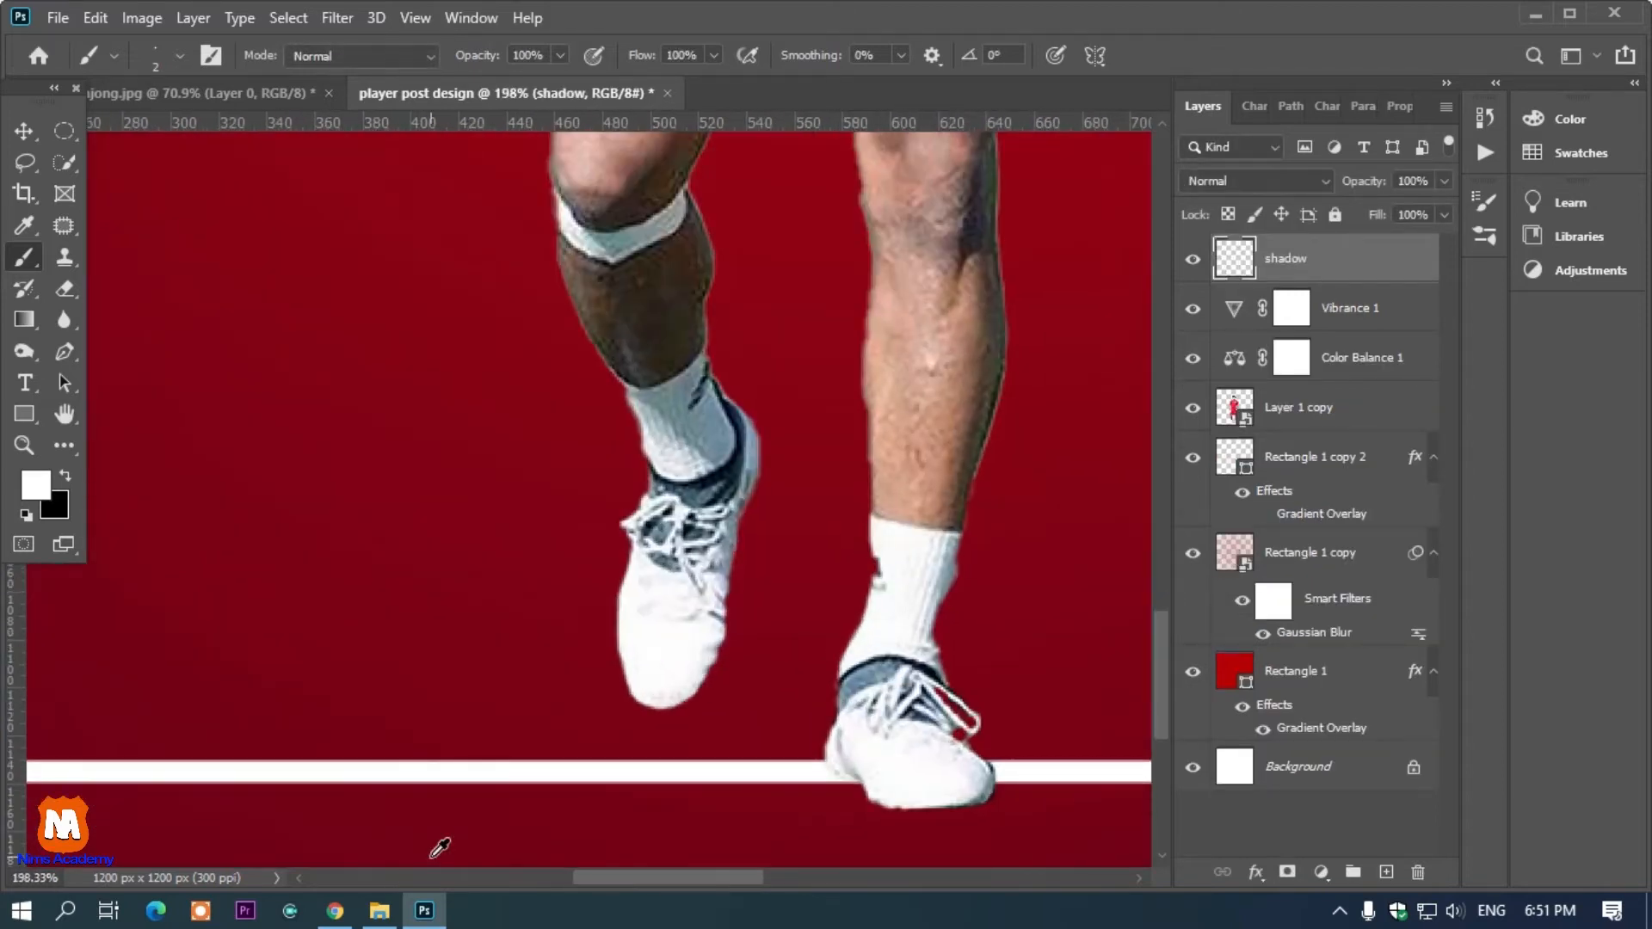
Paint soft black shadows around both of the player's shoes on the shadow layer with a 125 px brush.
{"action": "key", "text": "bracketright"}
{"action": "key", "text": "Return"}
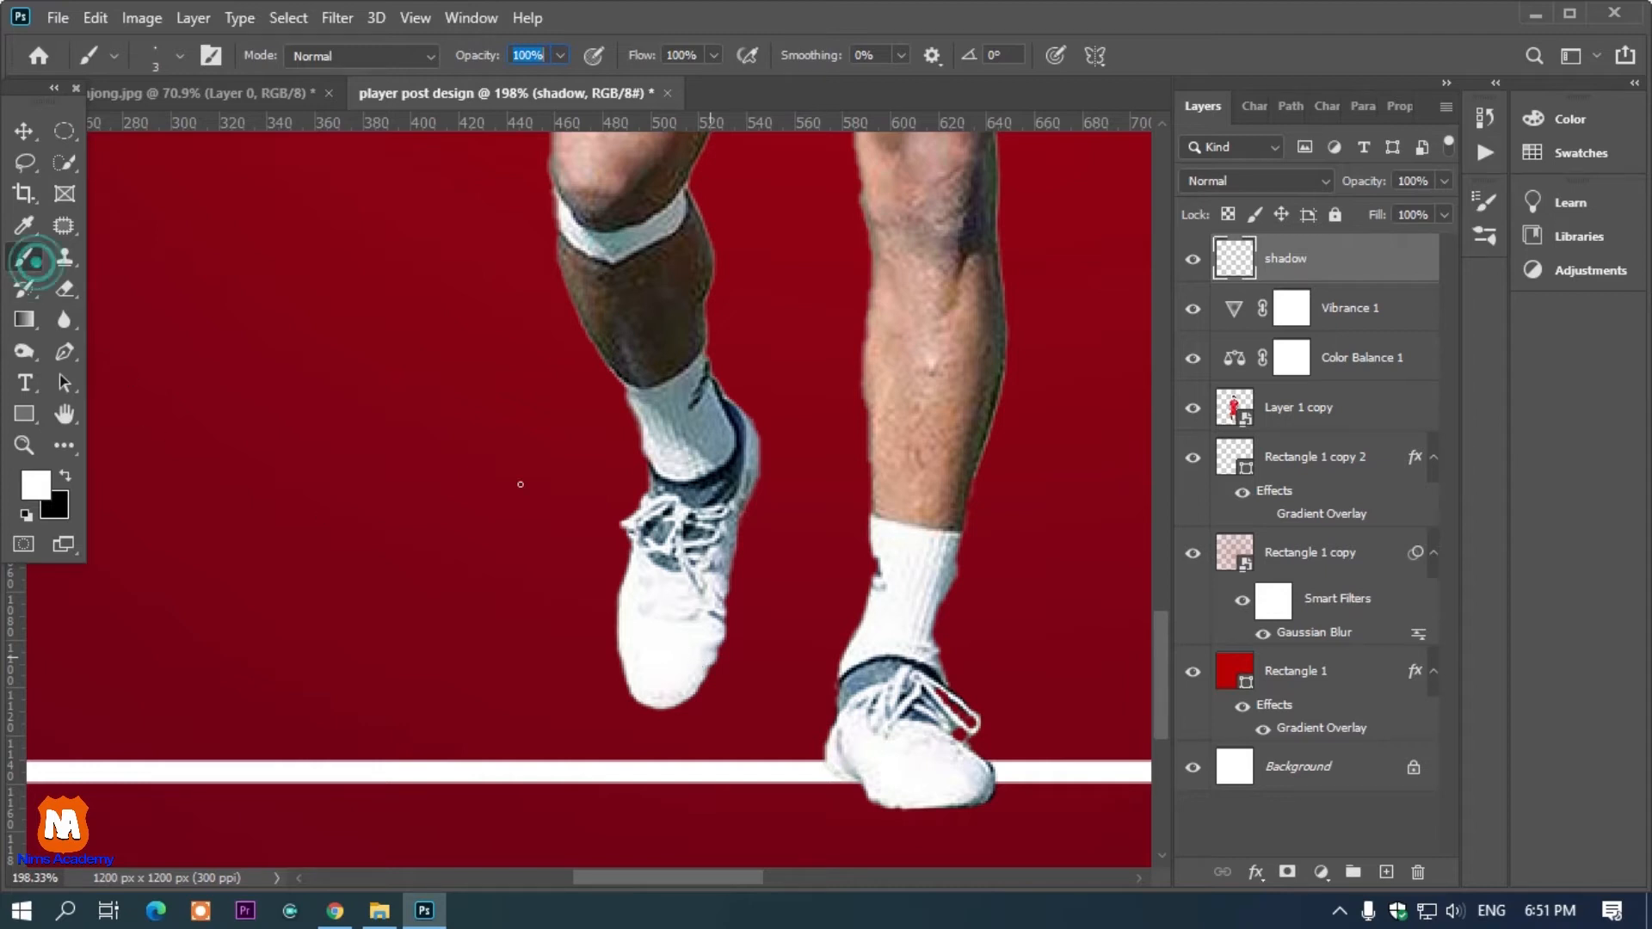
{"action": "left_click", "coordinate": [745, 638]}
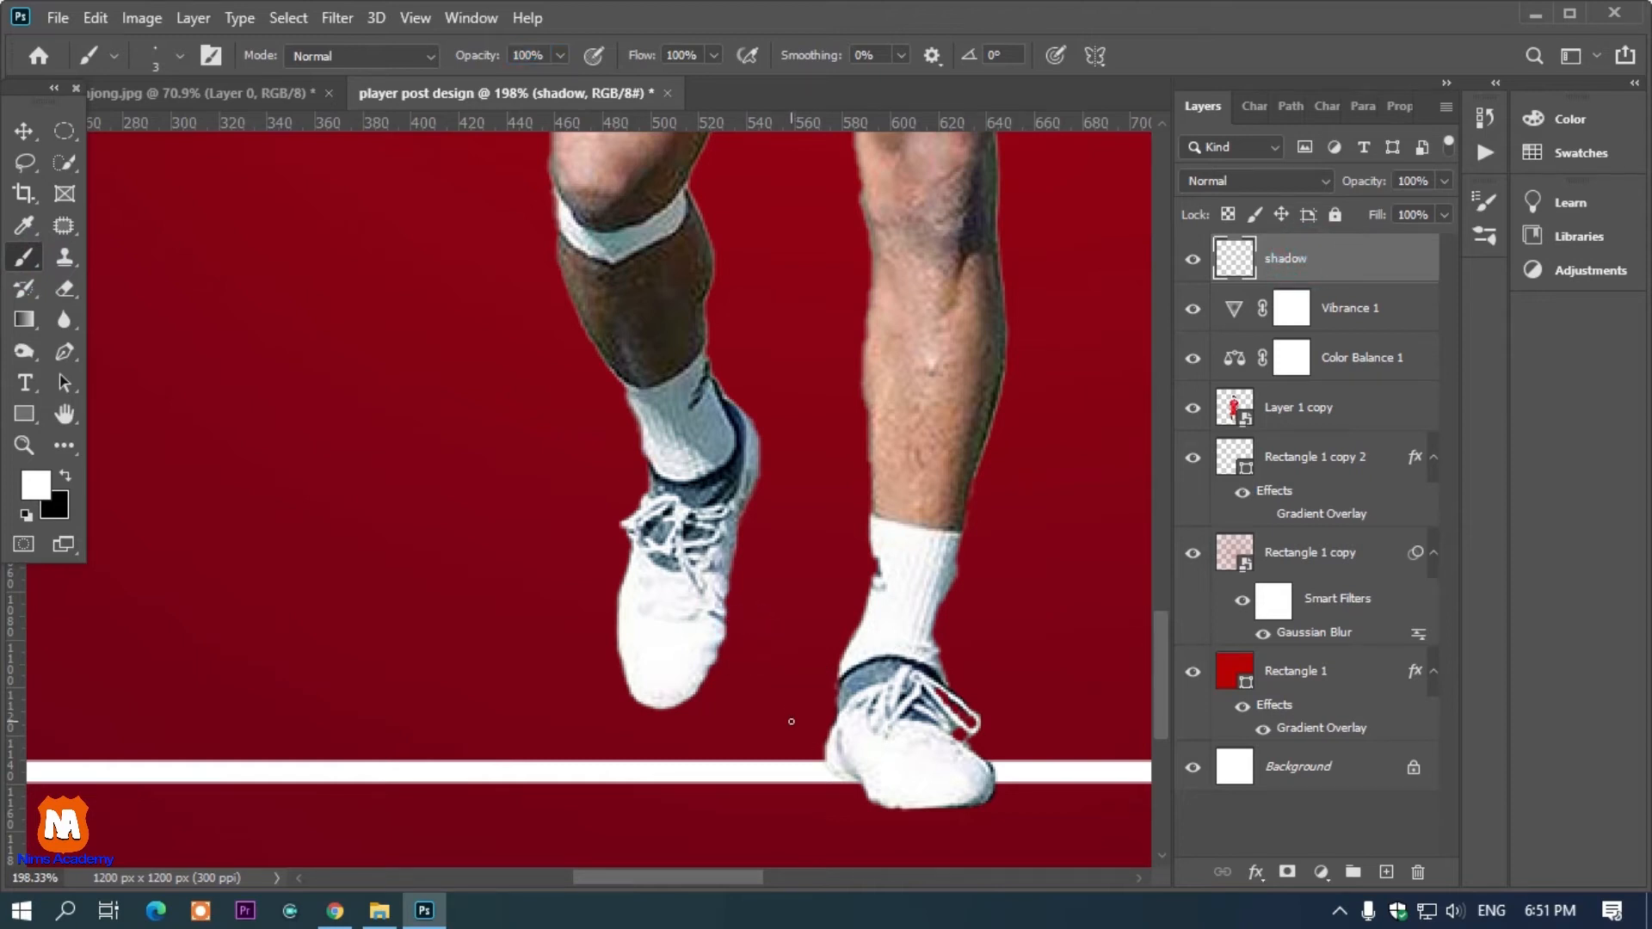
{"action": "key", "text": "bracketright"}
{"action": "key", "text": "bracketright"}
{"action": "key", "text": "bracketright"}
{"action": "key", "text": "bracketright"}
{"action": "key", "text": "bracketright"}
{"action": "key", "text": "bracketright"}
{"action": "key", "text": "bracketright"}
{"action": "key", "text": "bracketright"}
{"action": "key", "text": "bracketright"}
{"action": "key", "text": "bracketright"}
{"action": "key", "text": "bracketright"}
{"action": "key", "text": "bracketright"}
{"action": "key", "text": "bracketright"}
{"action": "key", "text": "bracketright"}
{"action": "key", "text": "bracketright"}
{"action": "key", "text": "bracketright"}
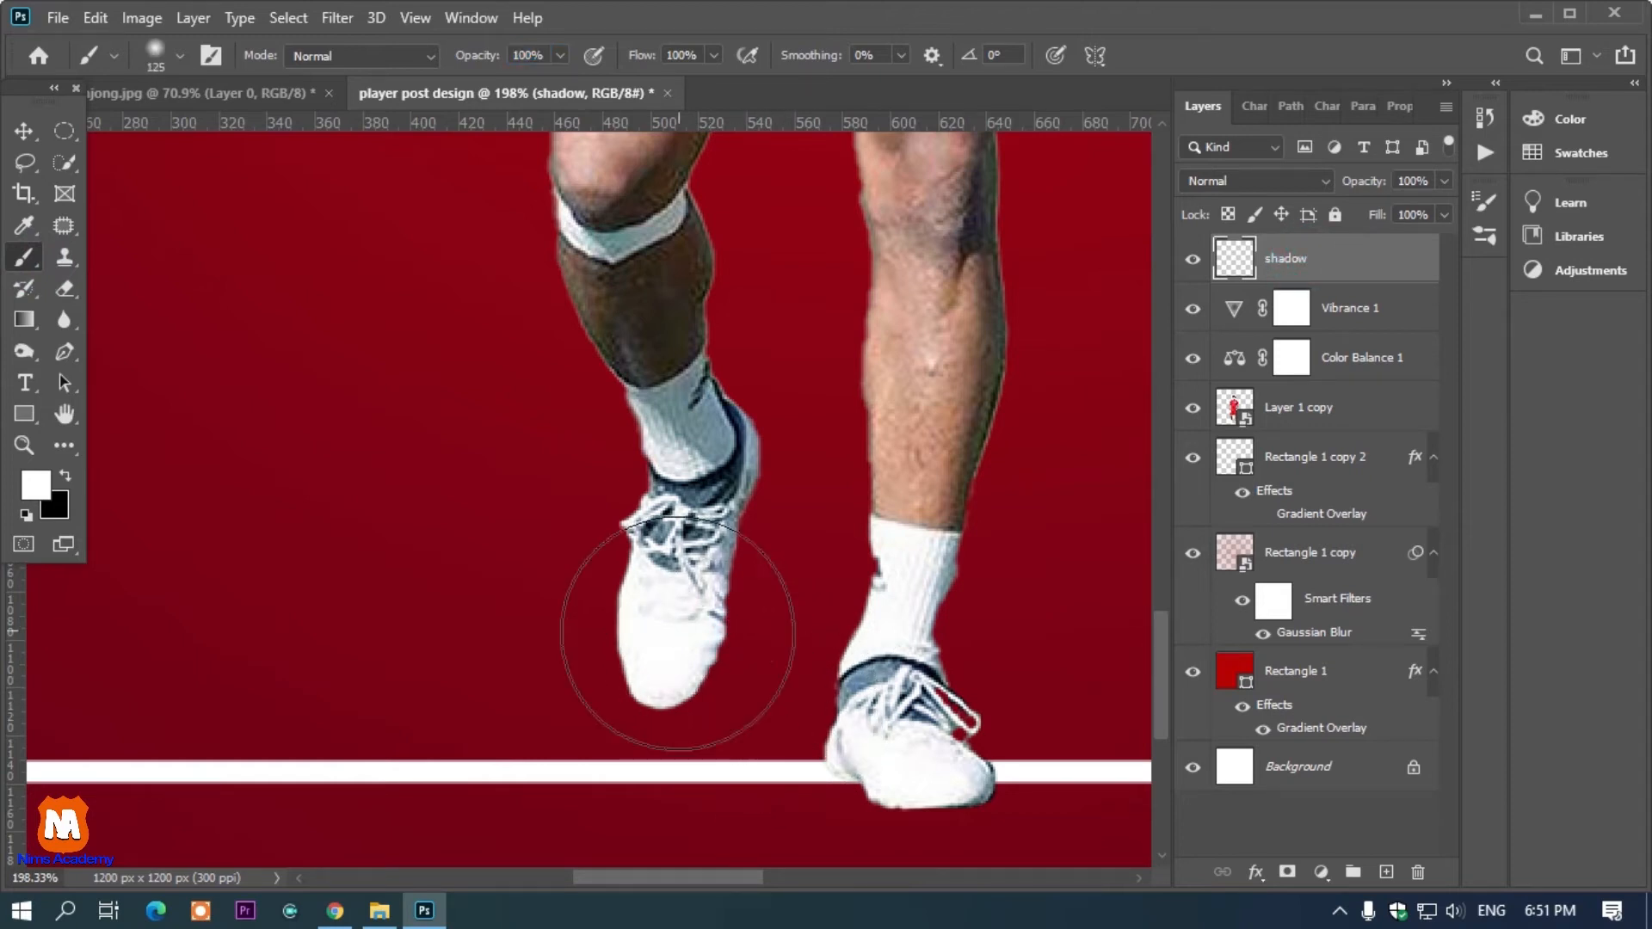
{"action": "key", "text": "x"}
{"action": "mouse_move", "coordinate": [593, 634]}
{"action": "left_mouse_down"}
{"action": "mouse_move", "coordinate": [674, 613]}
{"action": "mouse_move", "coordinate": [658, 677]}
{"action": "mouse_move", "coordinate": [693, 685]}
{"action": "left_mouse_up"}
{"action": "left_click_drag", "start_coordinate": [860, 671], "coordinate": [929, 739]}
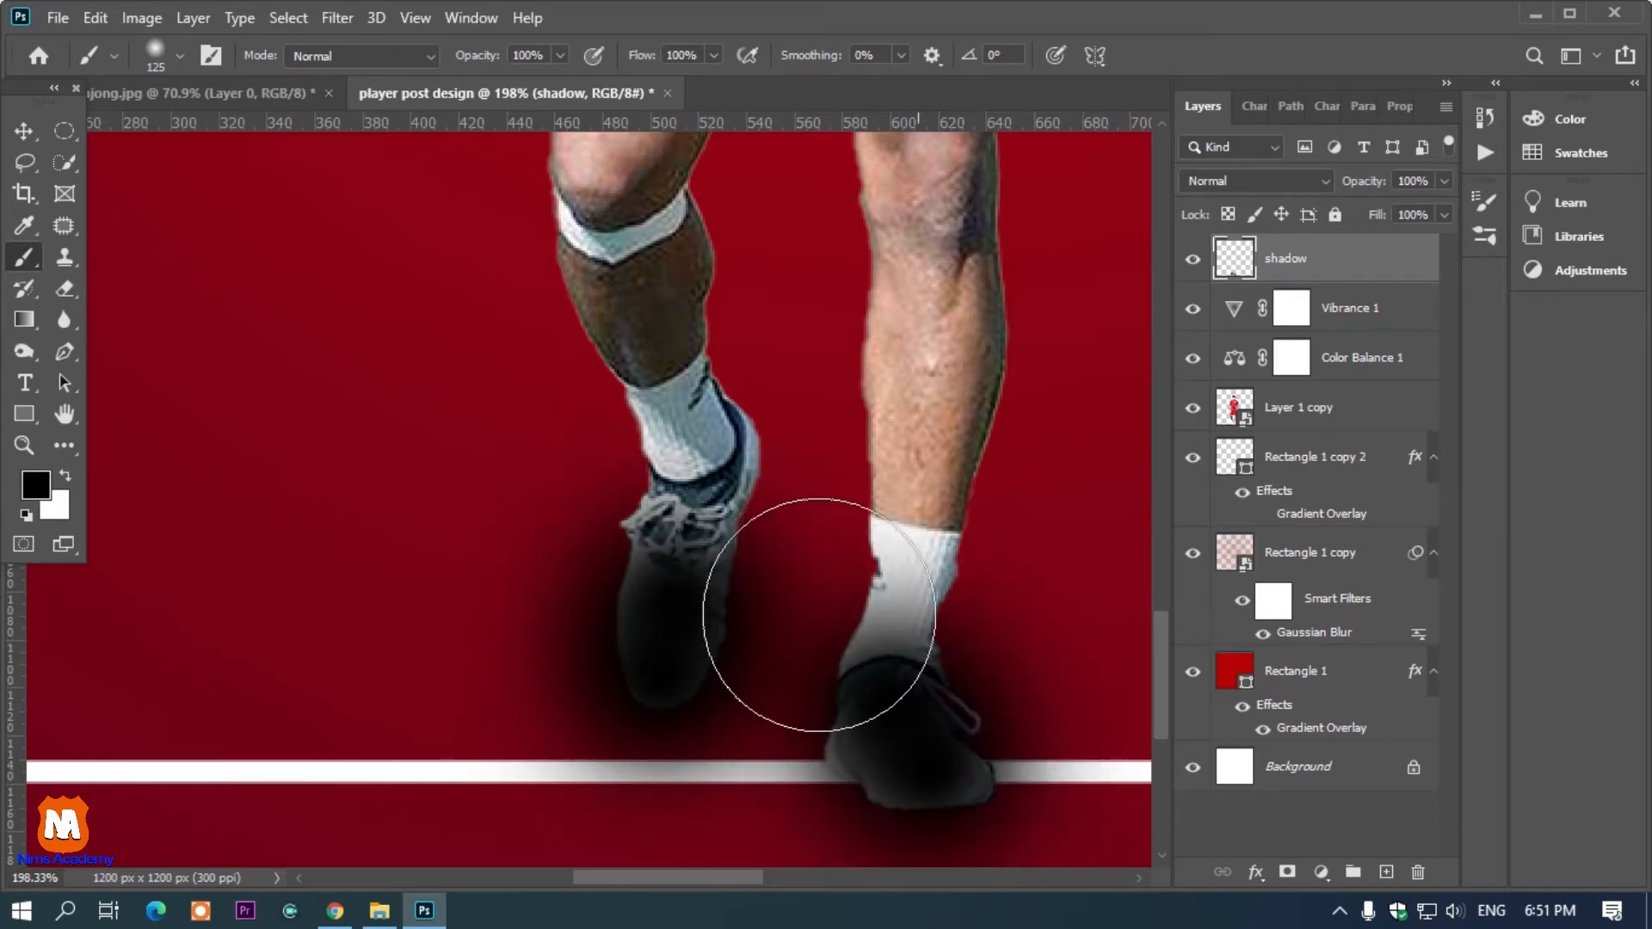
Place the shadow layer beneath the player, flatten it under the feet, and reduce it to 86% opacity and 48% fill.
{"action": "left_click_drag", "start_coordinate": [1324, 264], "coordinate": [1331, 437]}
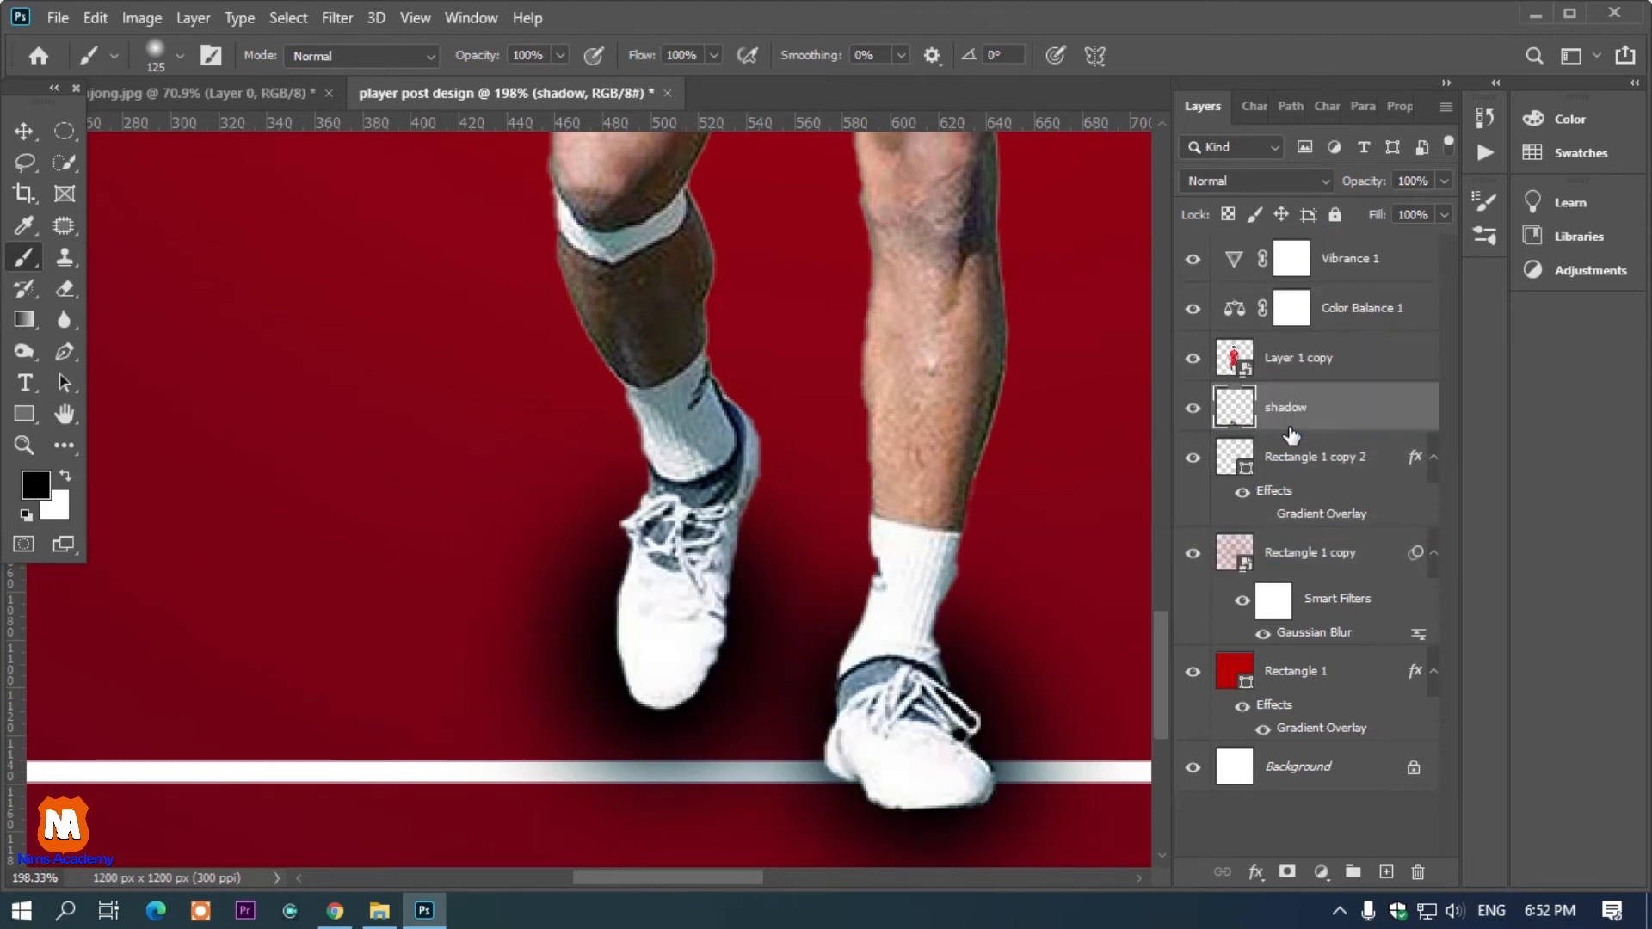
{"action": "left_click", "coordinate": [555, 54]}
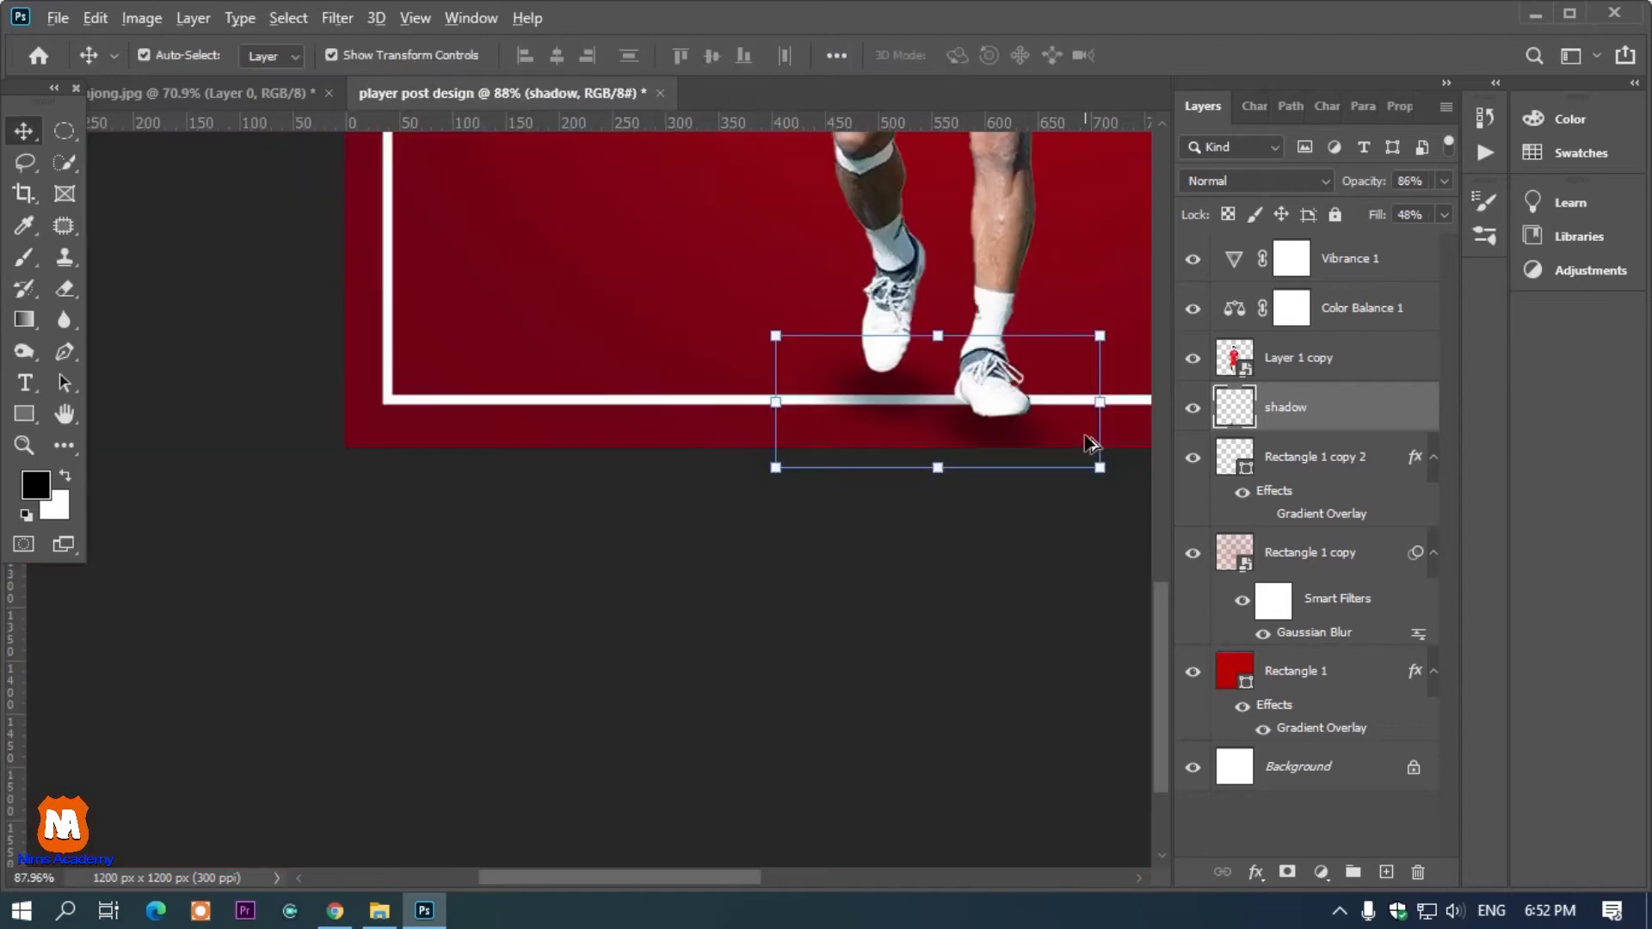
{"action": "scroll", "coordinate": [1090, 442], "scroll_direction": "up", "scroll_amount": 3}
{"action": "scroll", "coordinate": [1090, 442], "scroll_direction": "down", "scroll_amount": 3}
{"action": "scroll", "coordinate": [1088, 442], "scroll_direction": "down", "scroll_amount": 5}
{"action": "scroll", "coordinate": [992, 468], "scroll_direction": "up", "scroll_amount": 1}
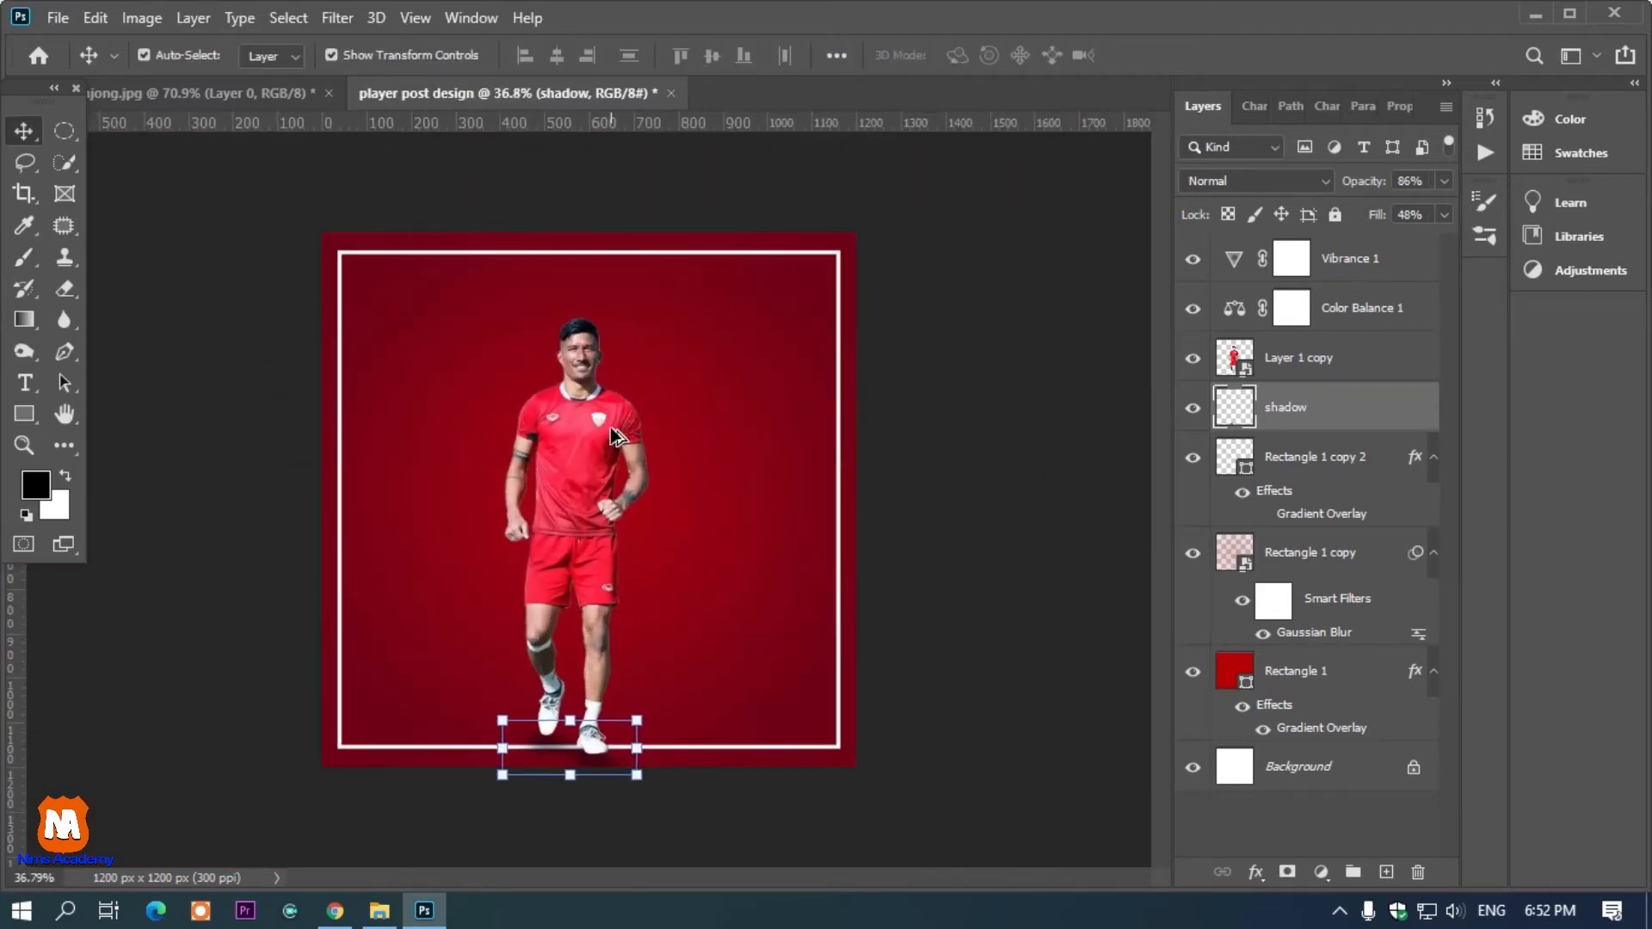
{"action": "left_click", "coordinate": [263, 318]}
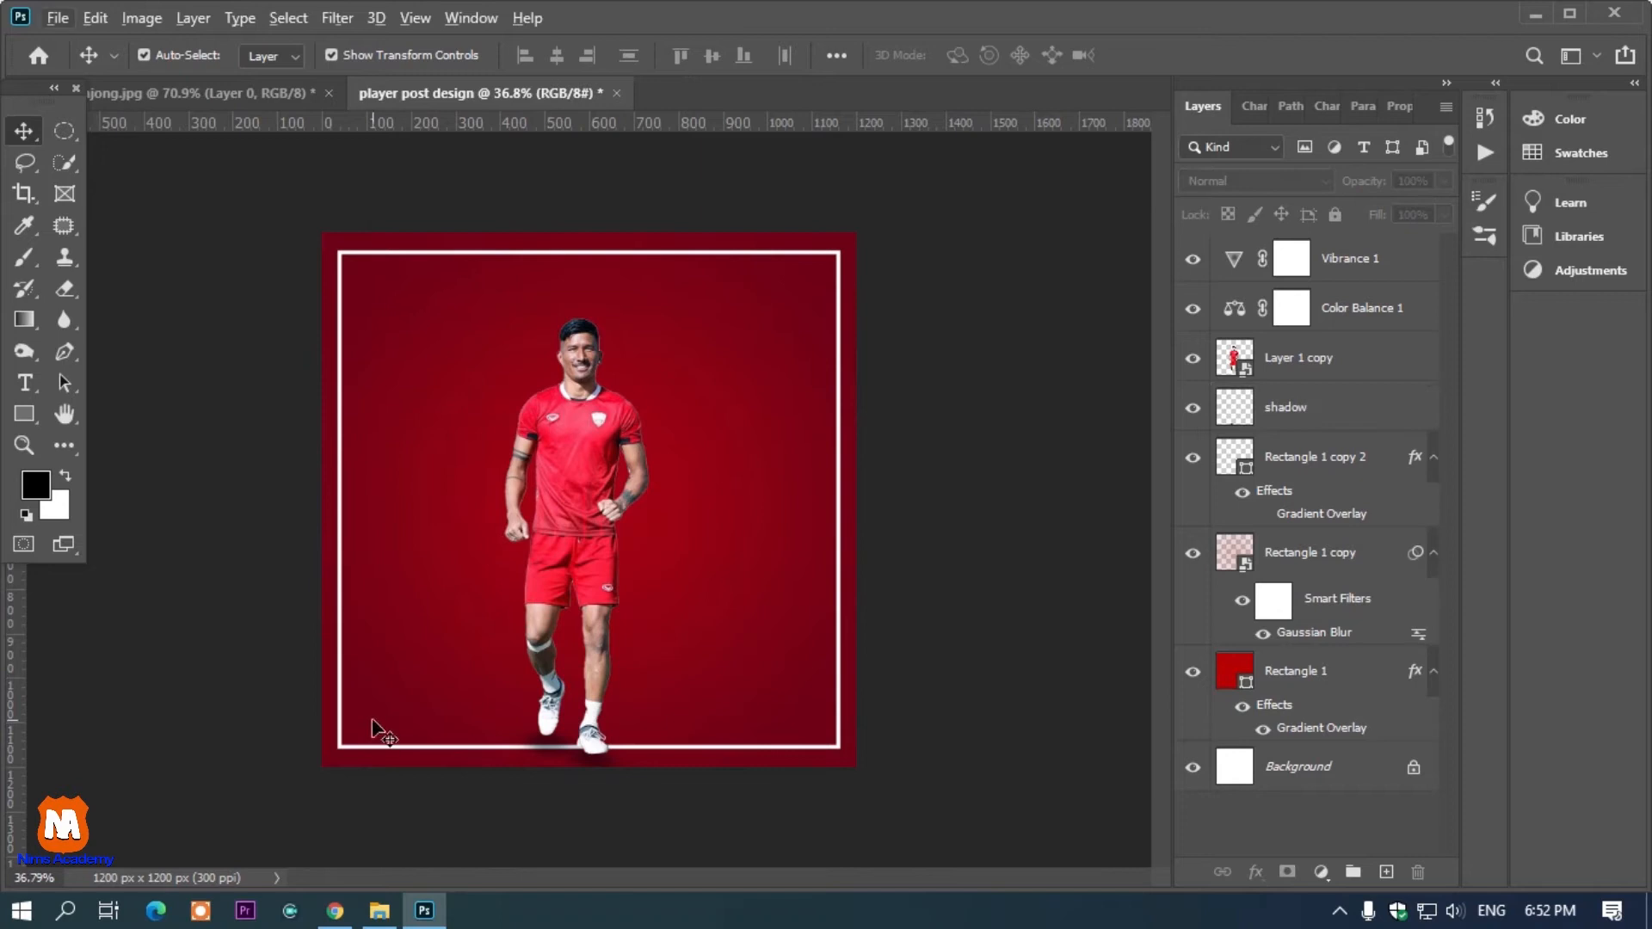
{"action": "scroll", "coordinate": [422, 368], "scroll_direction": "up", "scroll_amount": 2}
{"action": "scroll", "coordinate": [431, 368], "scroll_direction": "down", "scroll_amount": 1}
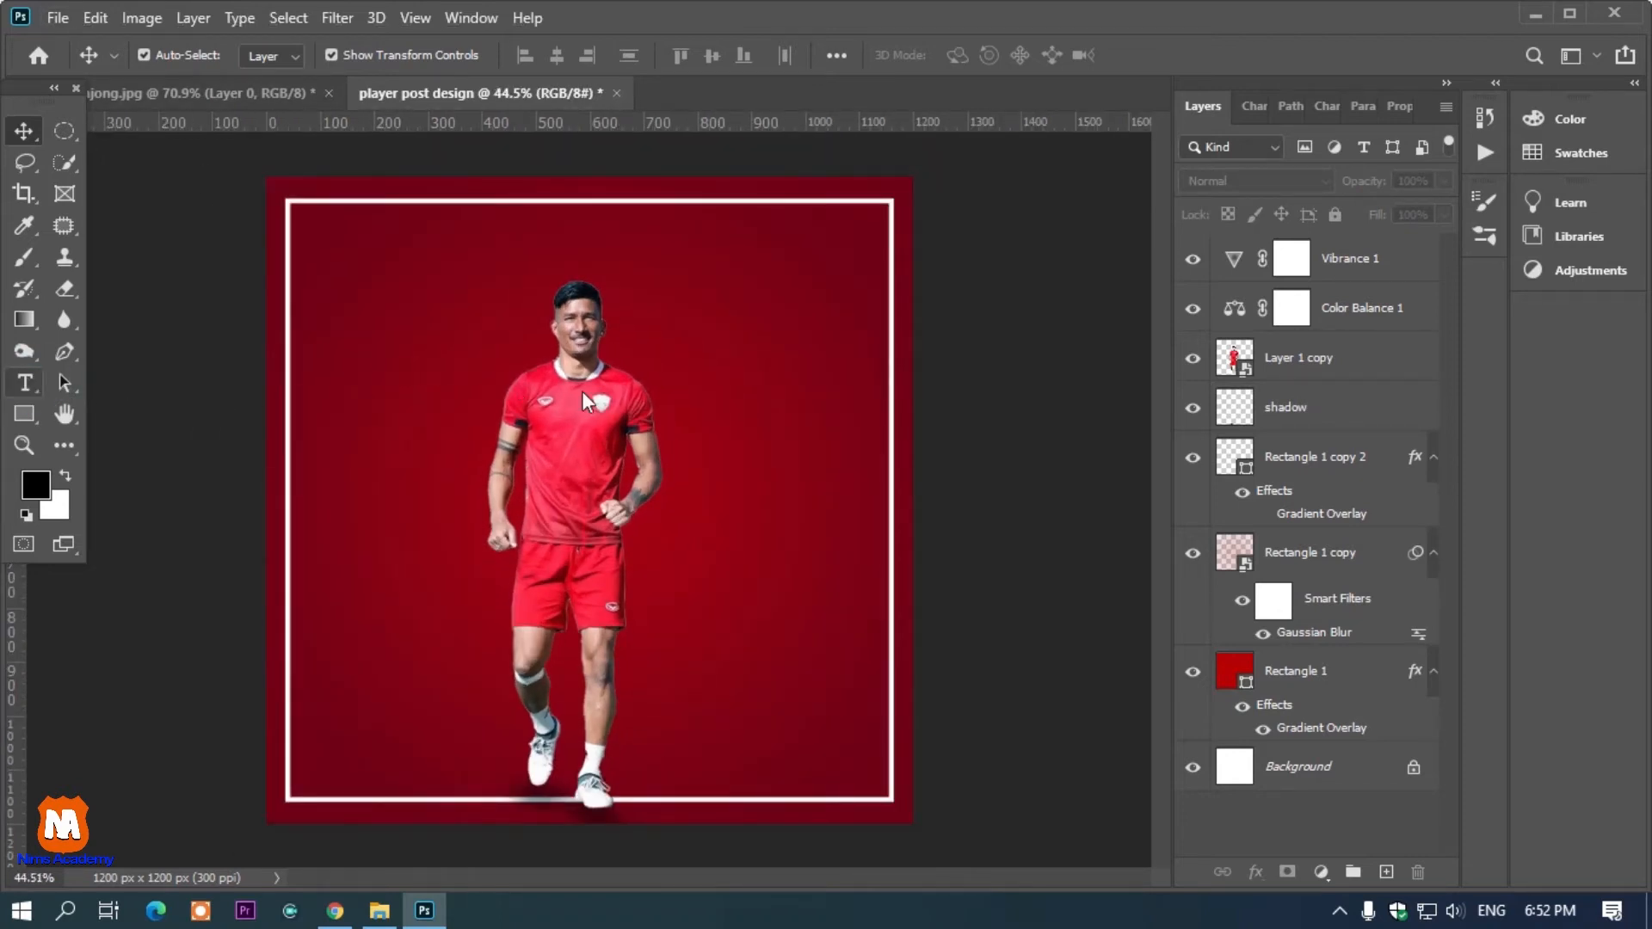
Add a horizontal text layer reading KIRAN, starting at the player's neck.
{"action": "left_click", "coordinate": [25, 383]}
{"action": "right_click", "coordinate": [24, 383]}
{"action": "left_click", "coordinate": [138, 406]}
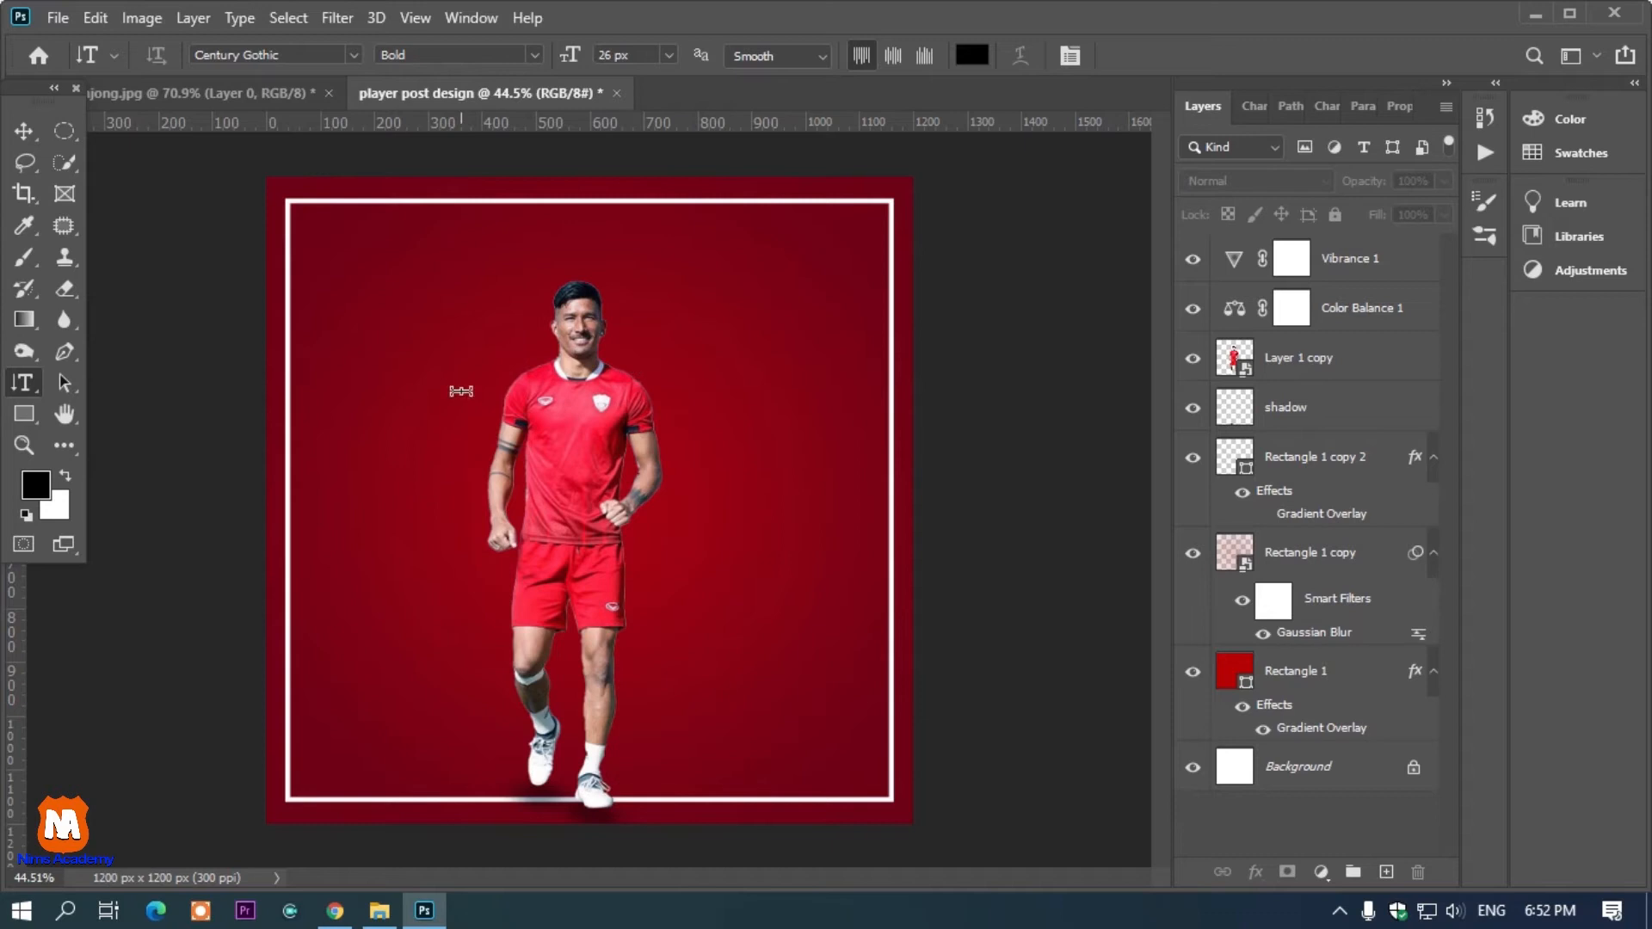
{"action": "right_click", "coordinate": [24, 383]}
{"action": "left_click", "coordinate": [151, 379]}
{"action": "left_click", "coordinate": [591, 378]}
{"action": "type", "text": "KIRAN"}
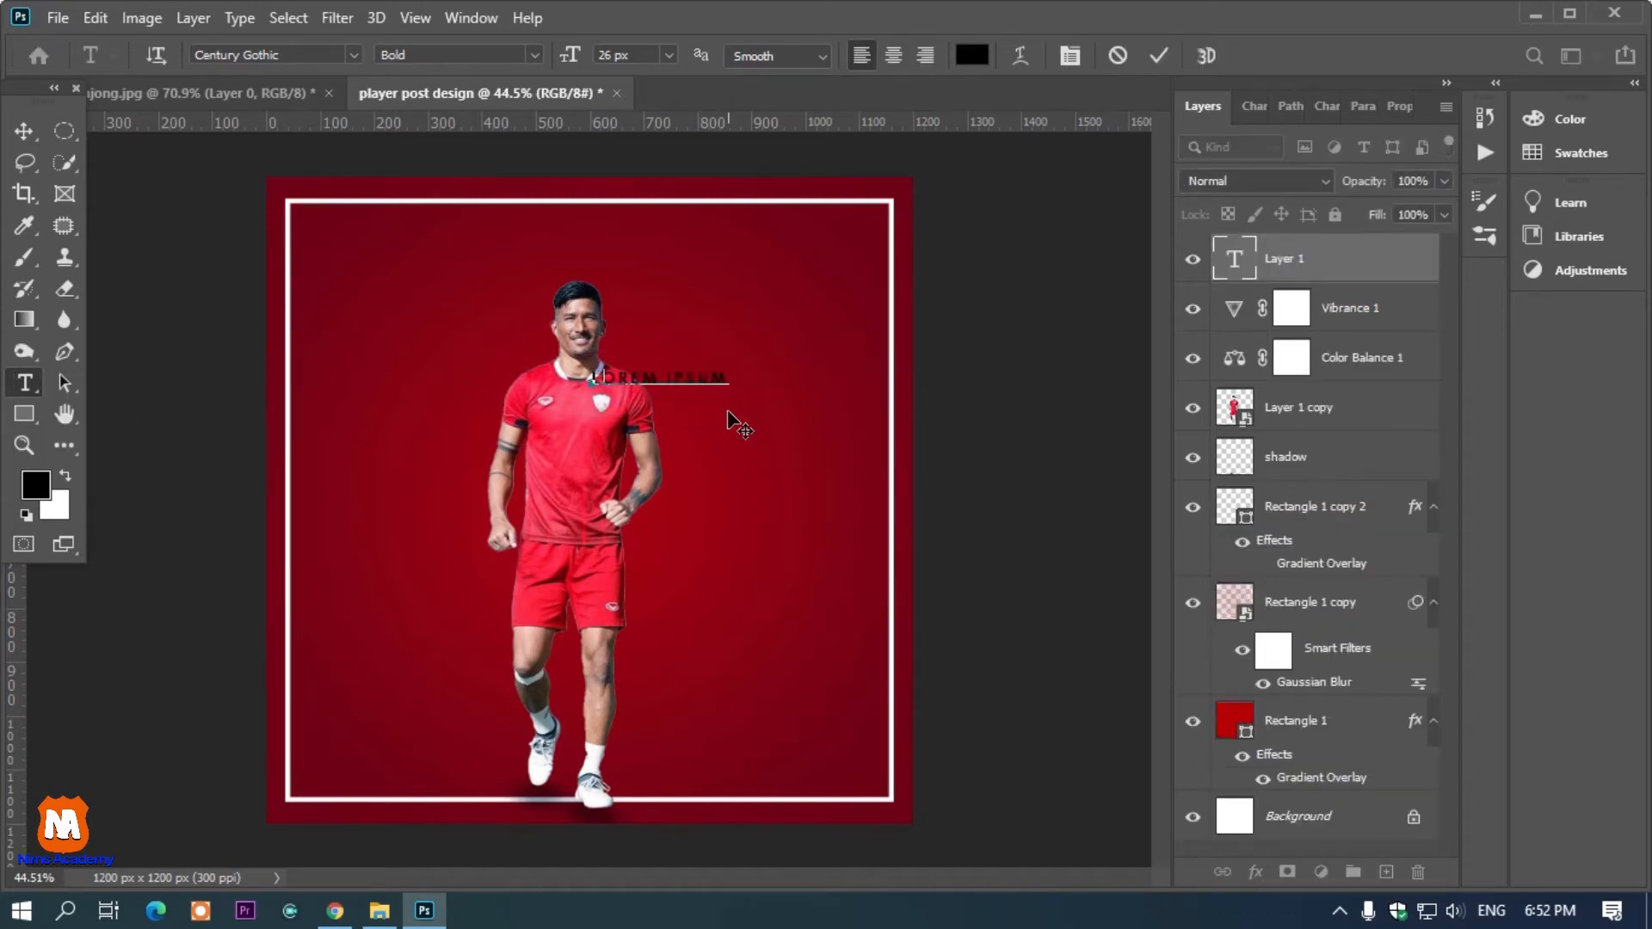
Set the KIRAN text in SkyFall Done Regular at 86 px.
{"action": "key", "text": "ctrl+a"}
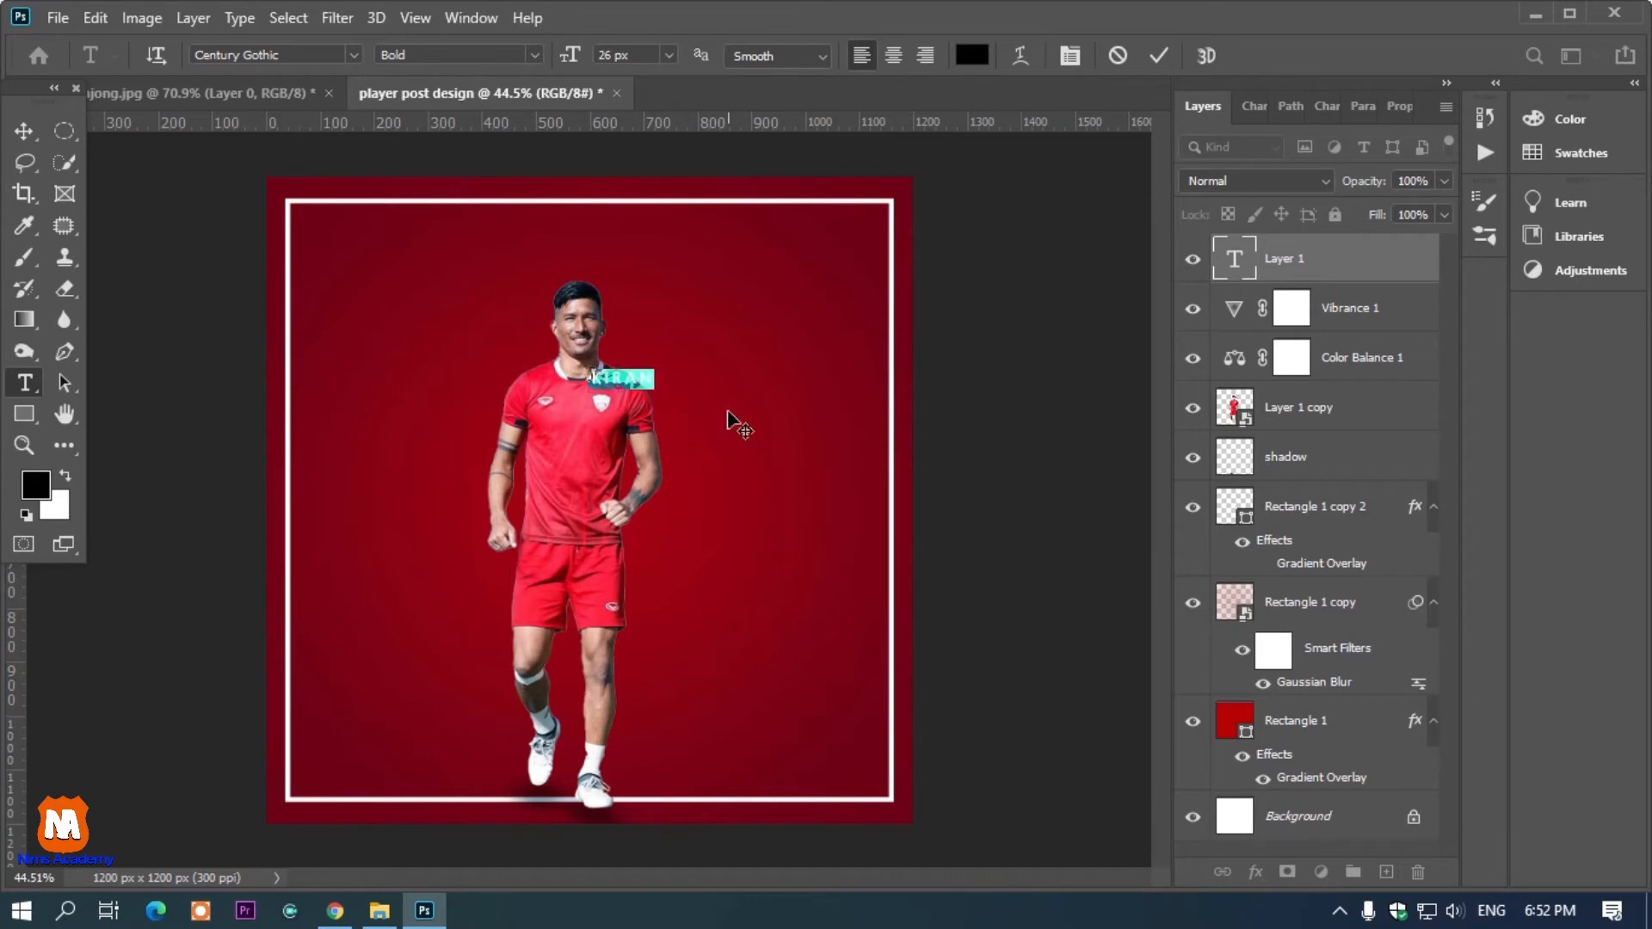
{"action": "left_click", "coordinate": [354, 55]}
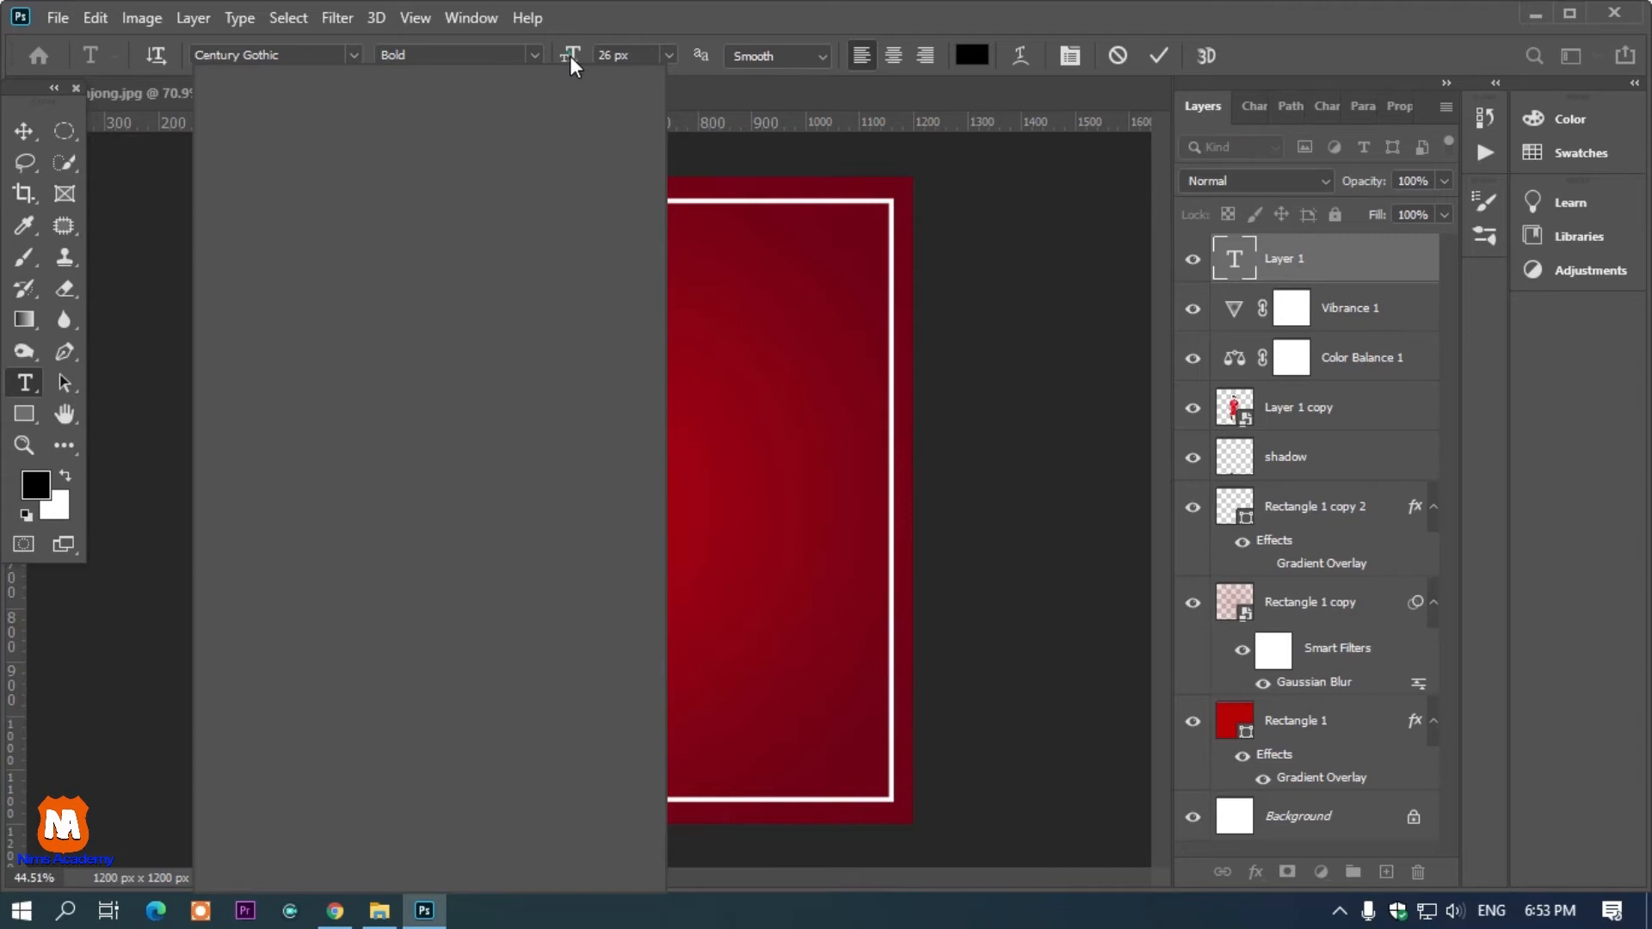
{"action": "left_click_drag", "start_coordinate": [570, 55], "coordinate": [661, 57]}
{"action": "left_click", "coordinate": [354, 62]}
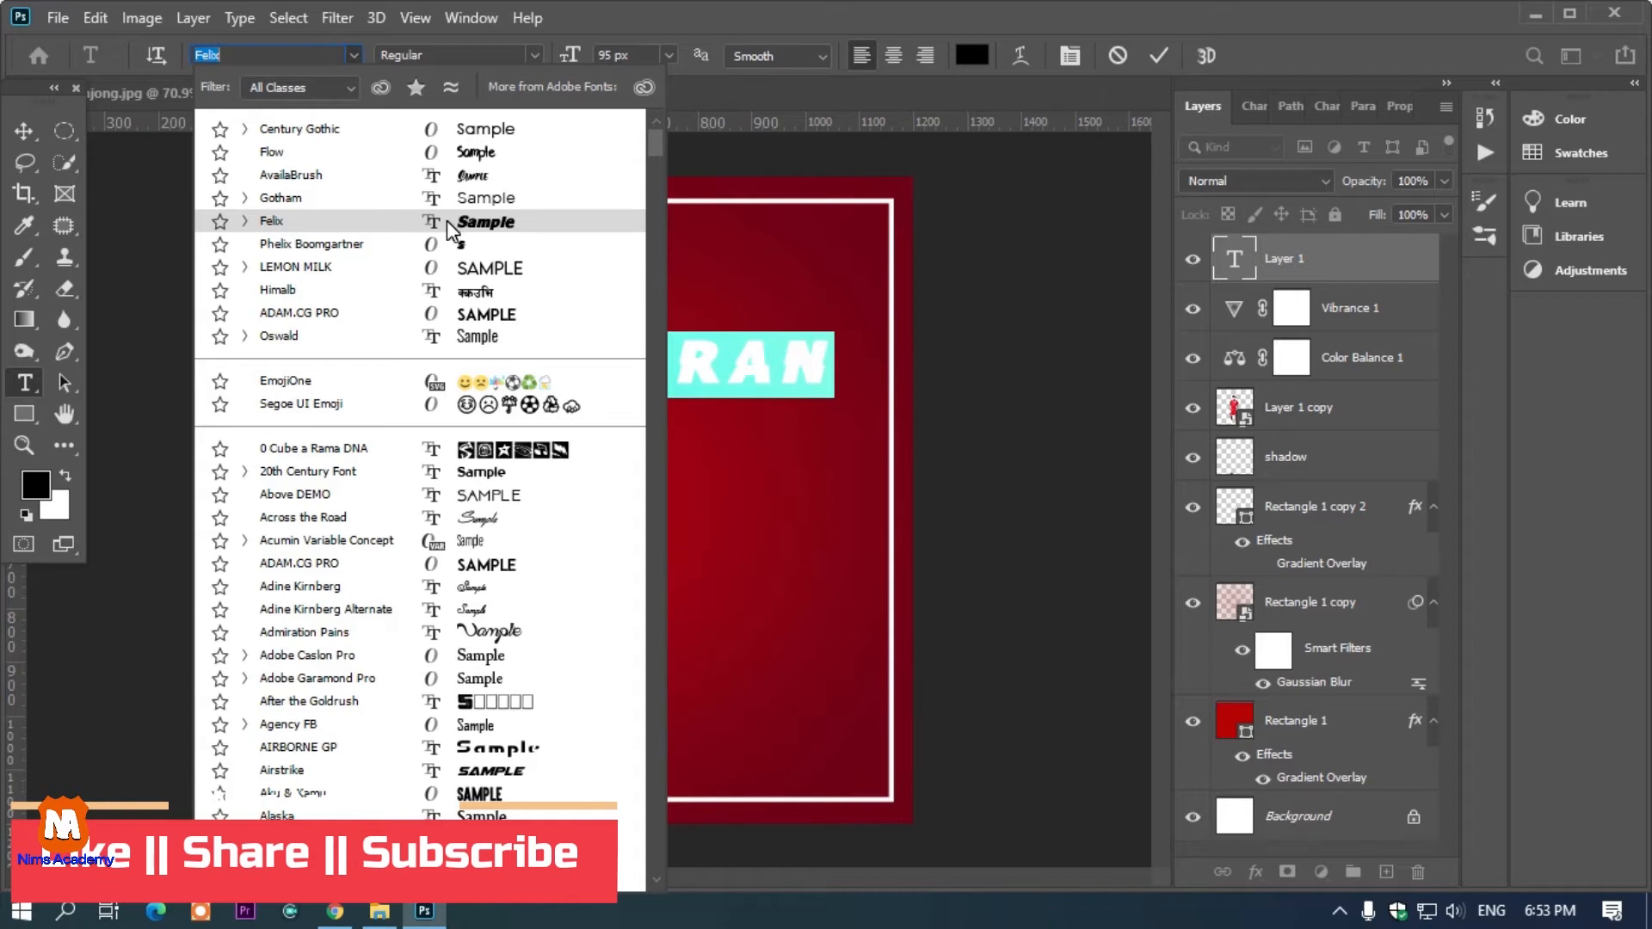
{"action": "type", "text": "d"}
{"action": "key", "text": "BackSpace"}
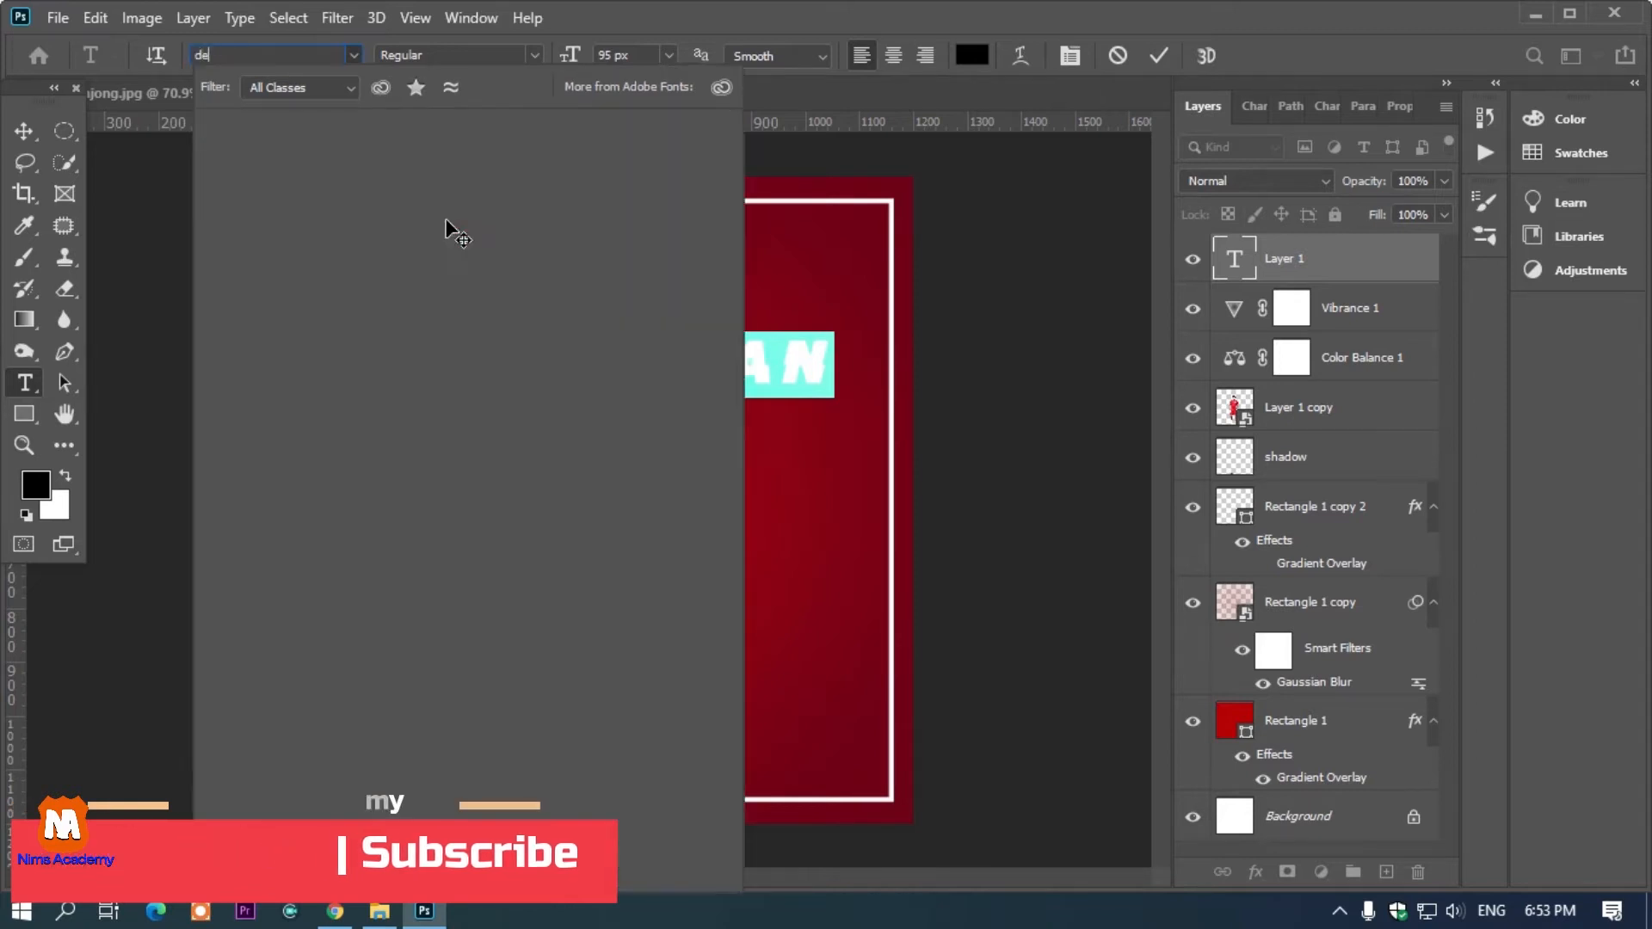
{"action": "type", "text": "sky"}
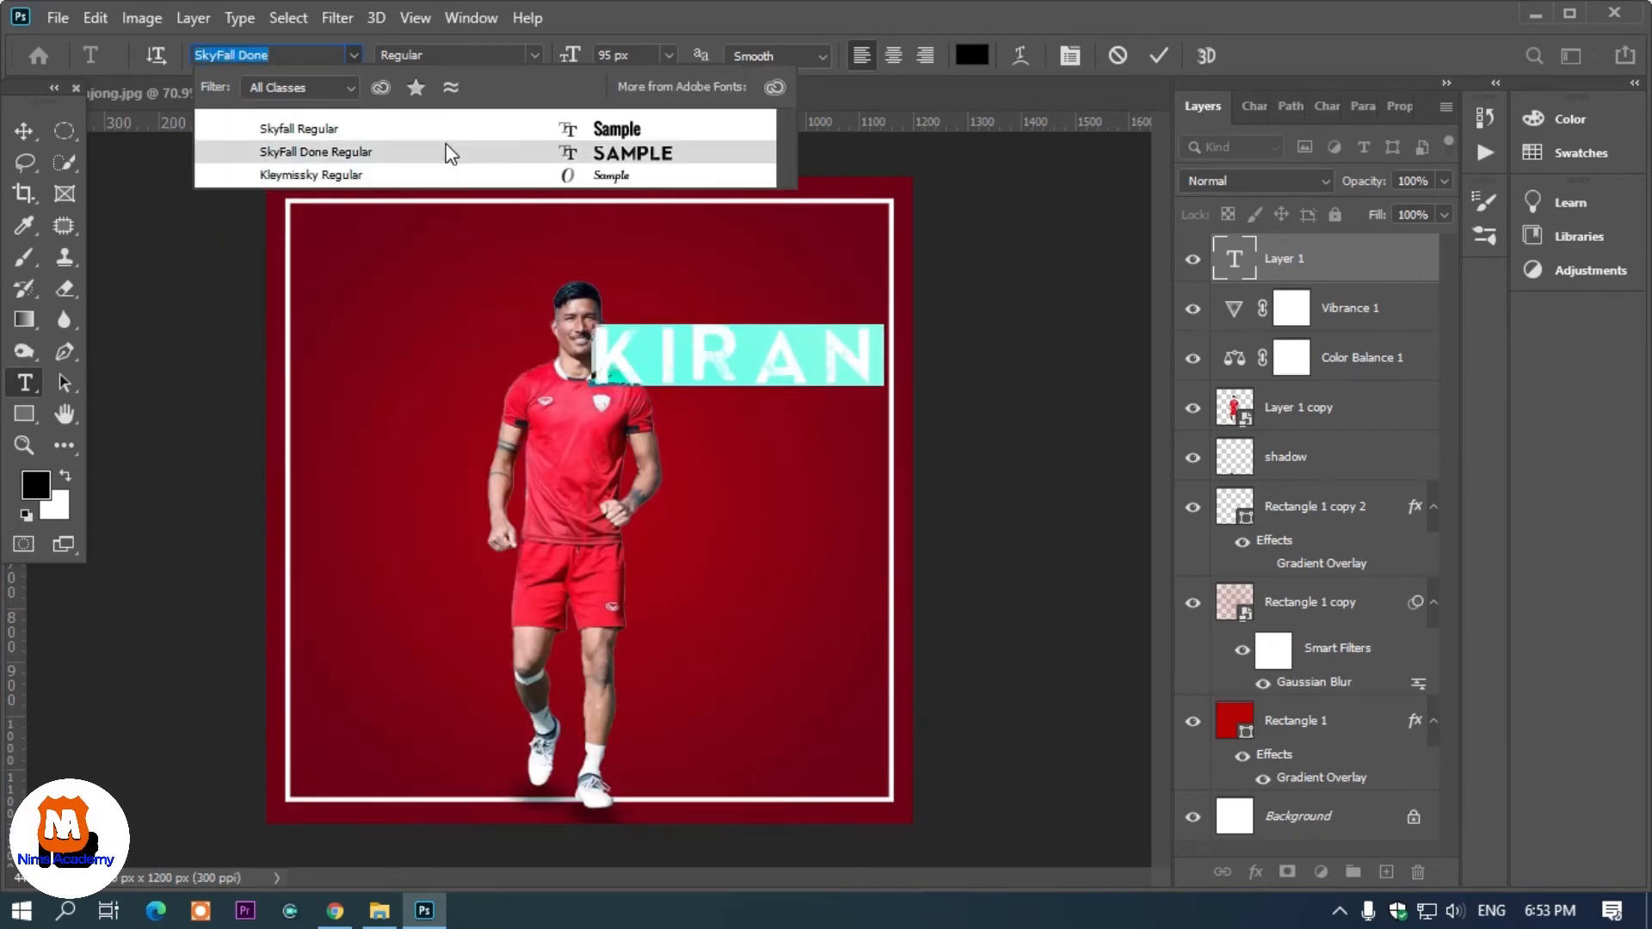
{"action": "left_click", "coordinate": [445, 152]}
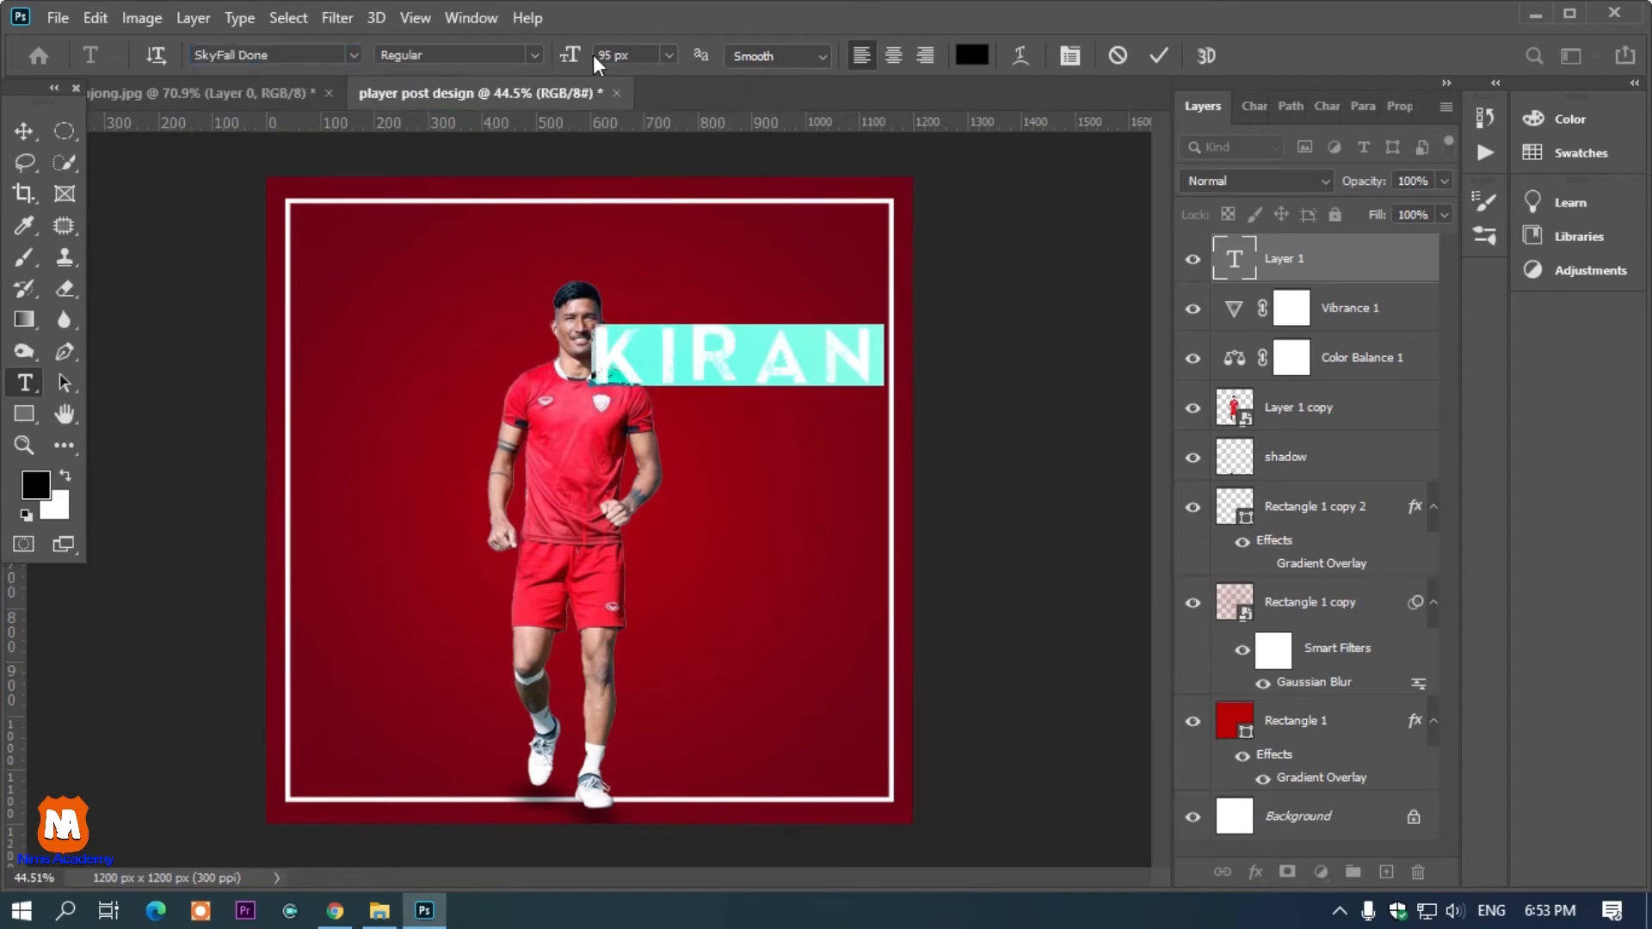
{"action": "left_click_drag", "start_coordinate": [577, 59], "coordinate": [569, 59]}
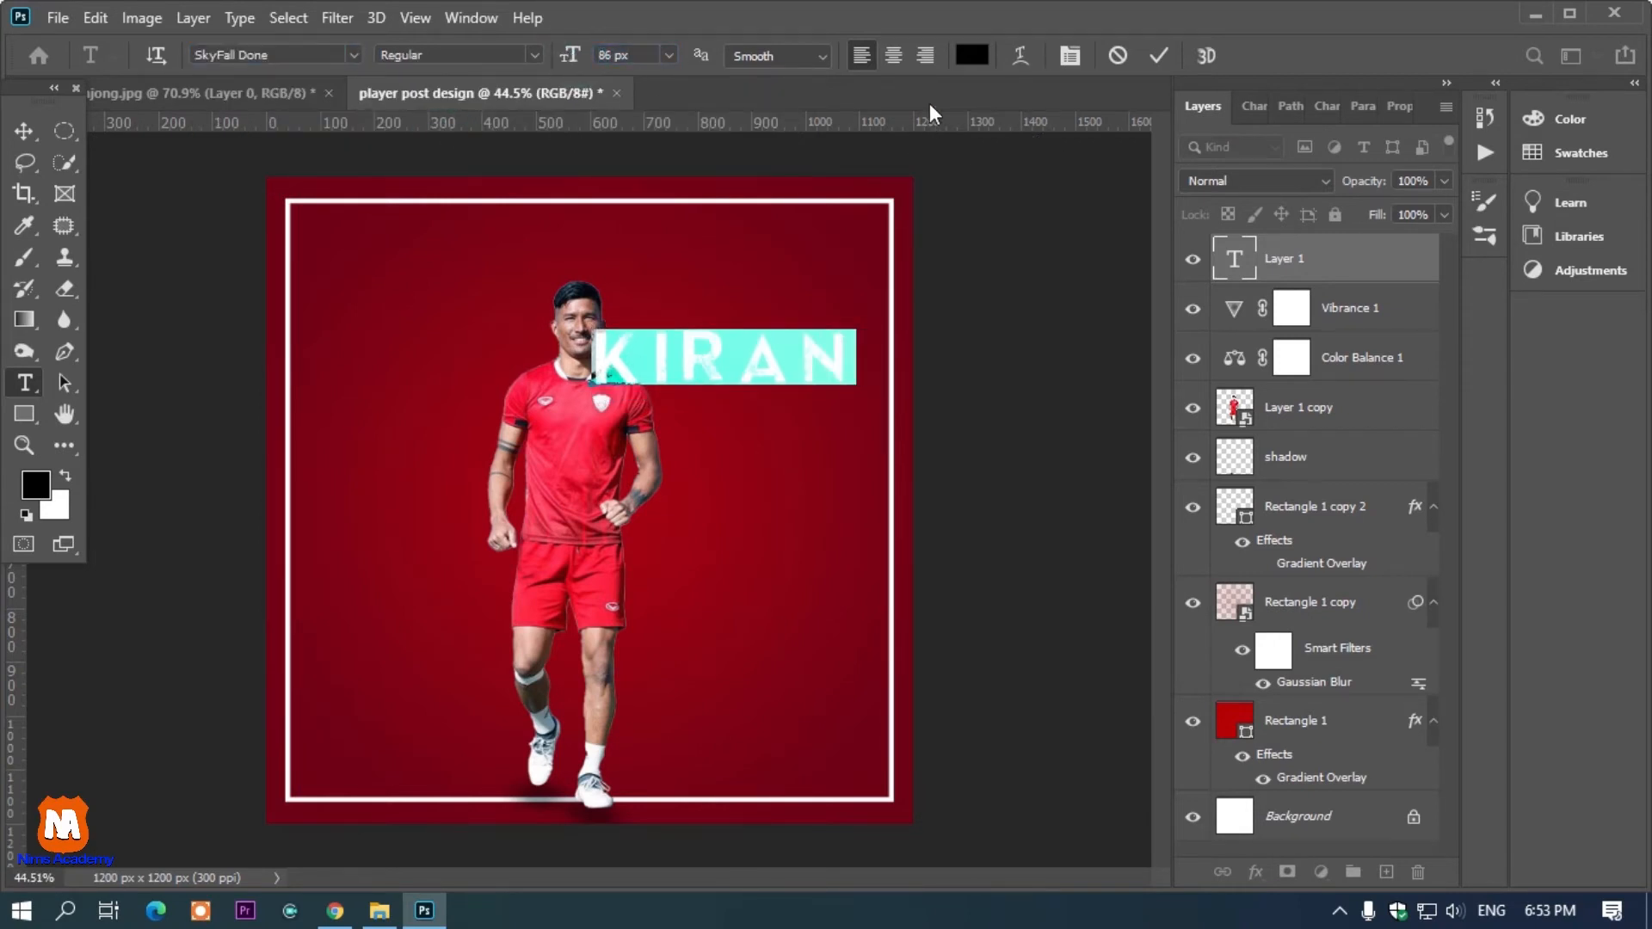
Colour the KIRAN text white (ffffff) and finish editing it.
{"action": "left_click", "coordinate": [972, 56]}
{"action": "left_click_drag", "start_coordinate": [1012, 230], "coordinate": [894, 170]}
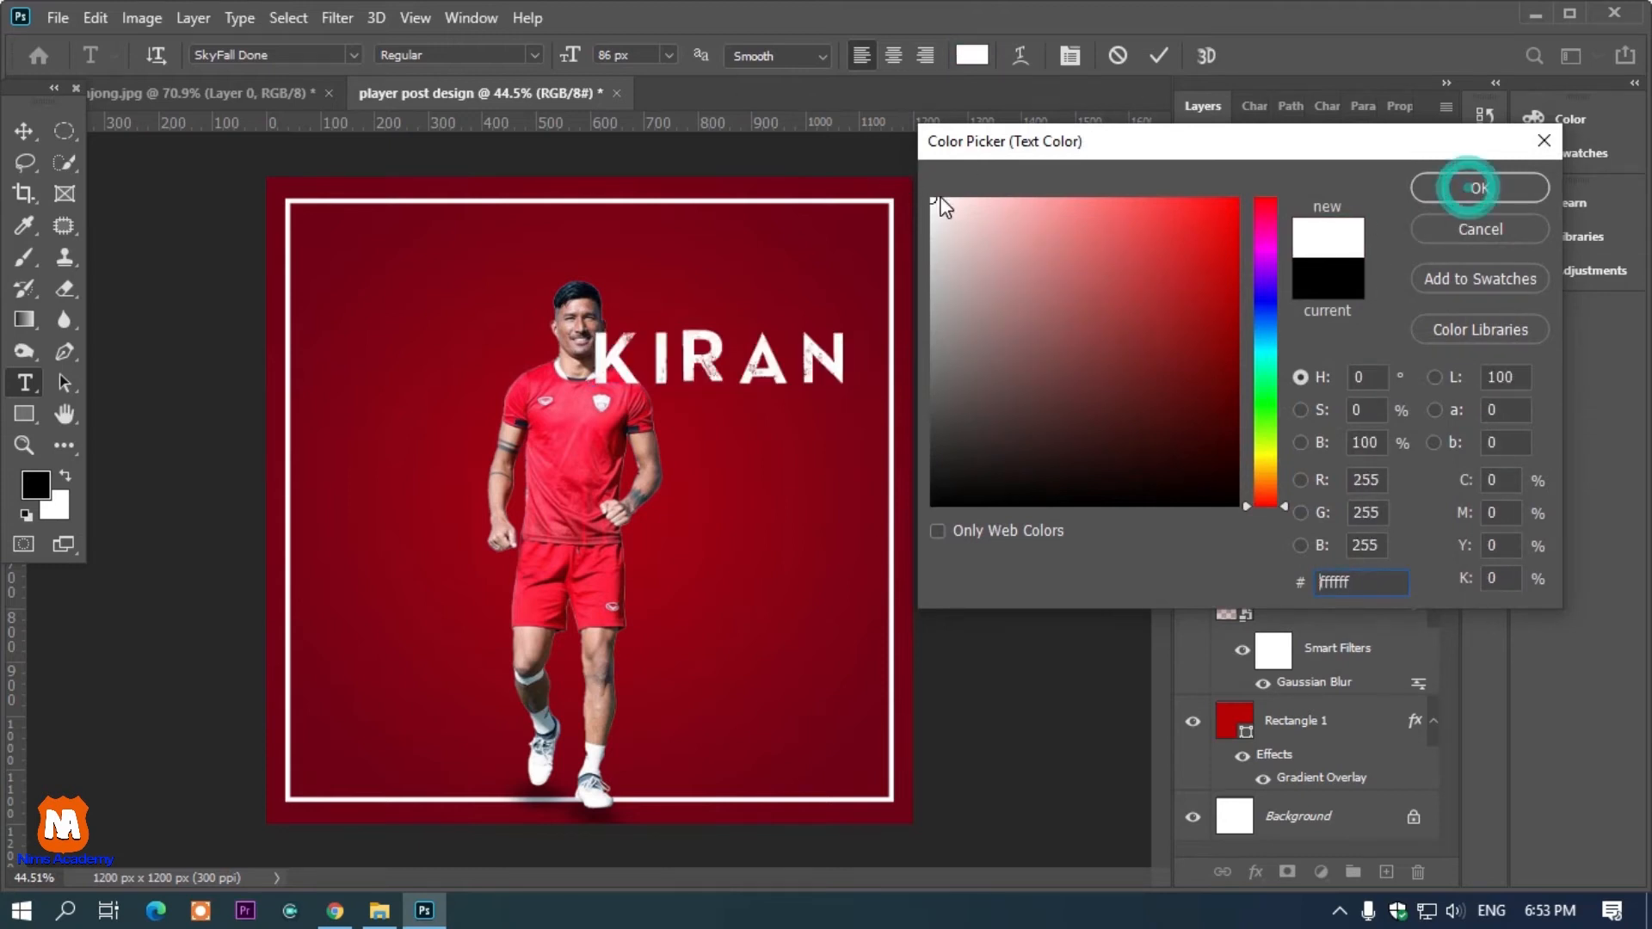
{"action": "left_click", "coordinate": [1468, 189]}
{"action": "key", "text": "ctrl+Return"}
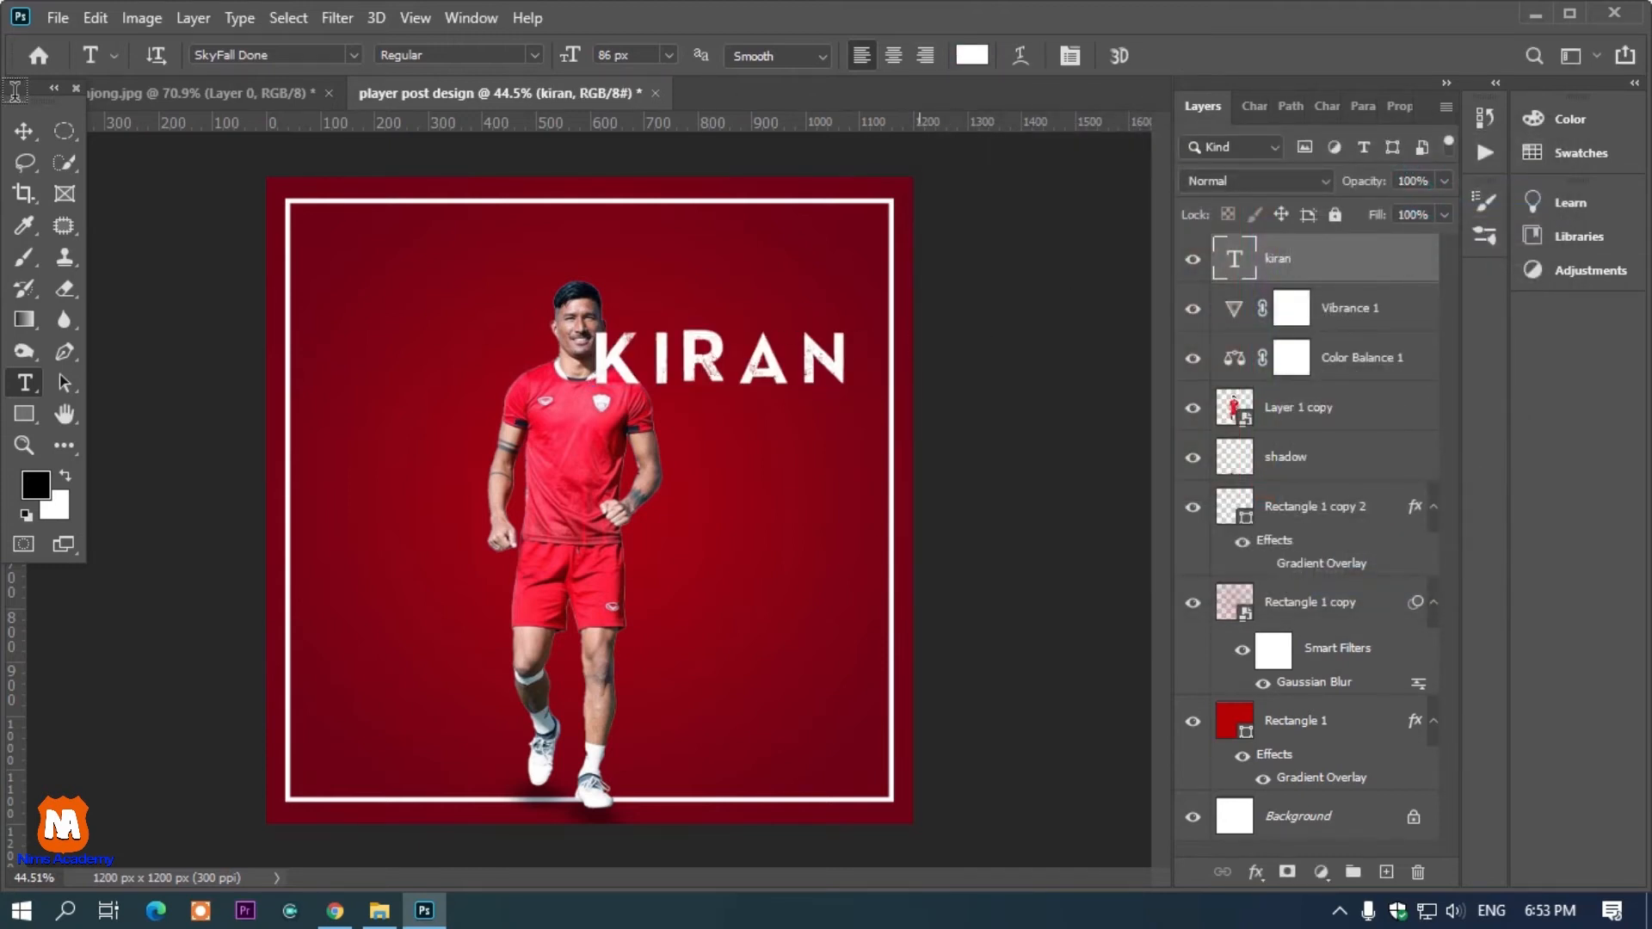
Move the KIRAN text to the player's head height and place its layer directly below the player layer.
{"action": "left_click", "coordinate": [21, 131]}
{"action": "left_click_drag", "start_coordinate": [704, 354], "coordinate": [614, 336]}
{"action": "left_click_drag", "start_coordinate": [1358, 243], "coordinate": [1281, 433]}
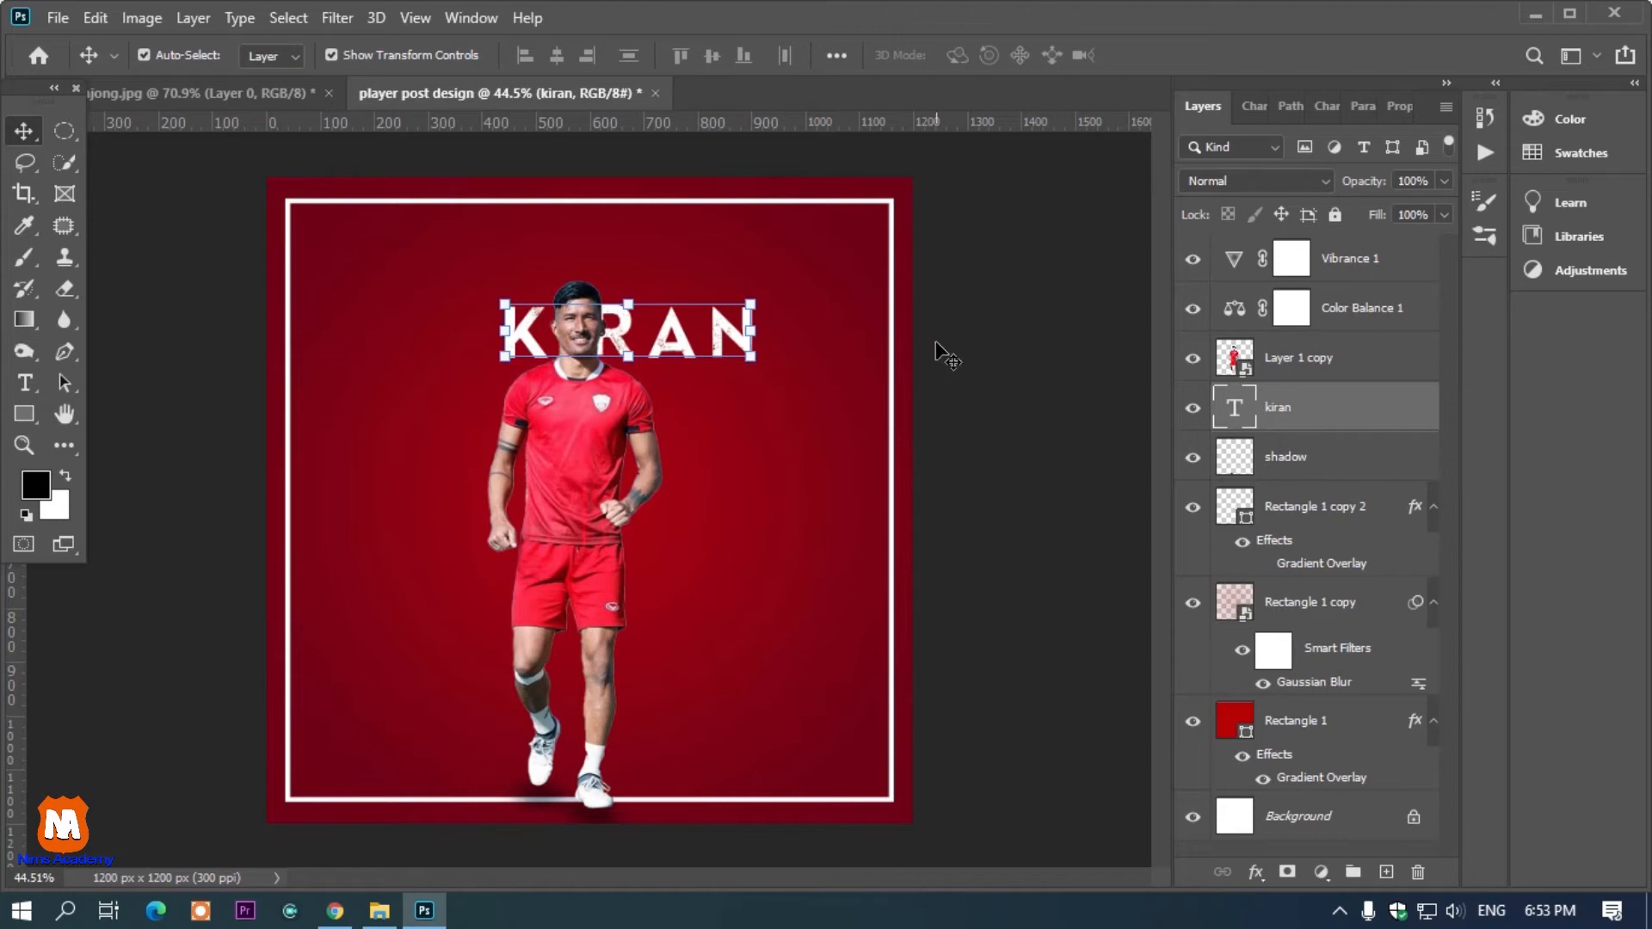
Enlarge the KIRAN text to about 127 px and centre it horizontally behind the player's head.
{"action": "left_click_drag", "start_coordinate": [755, 333], "coordinate": [856, 333]}
{"action": "mouse_move", "coordinate": [790, 346]}
{"action": "left_mouse_down"}
{"action": "mouse_move", "coordinate": [722, 334]}
{"action": "mouse_move", "coordinate": [826, 313]}
{"action": "mouse_move", "coordinate": [766, 332]}
{"action": "left_mouse_up"}
{"action": "key", "text": "Return"}
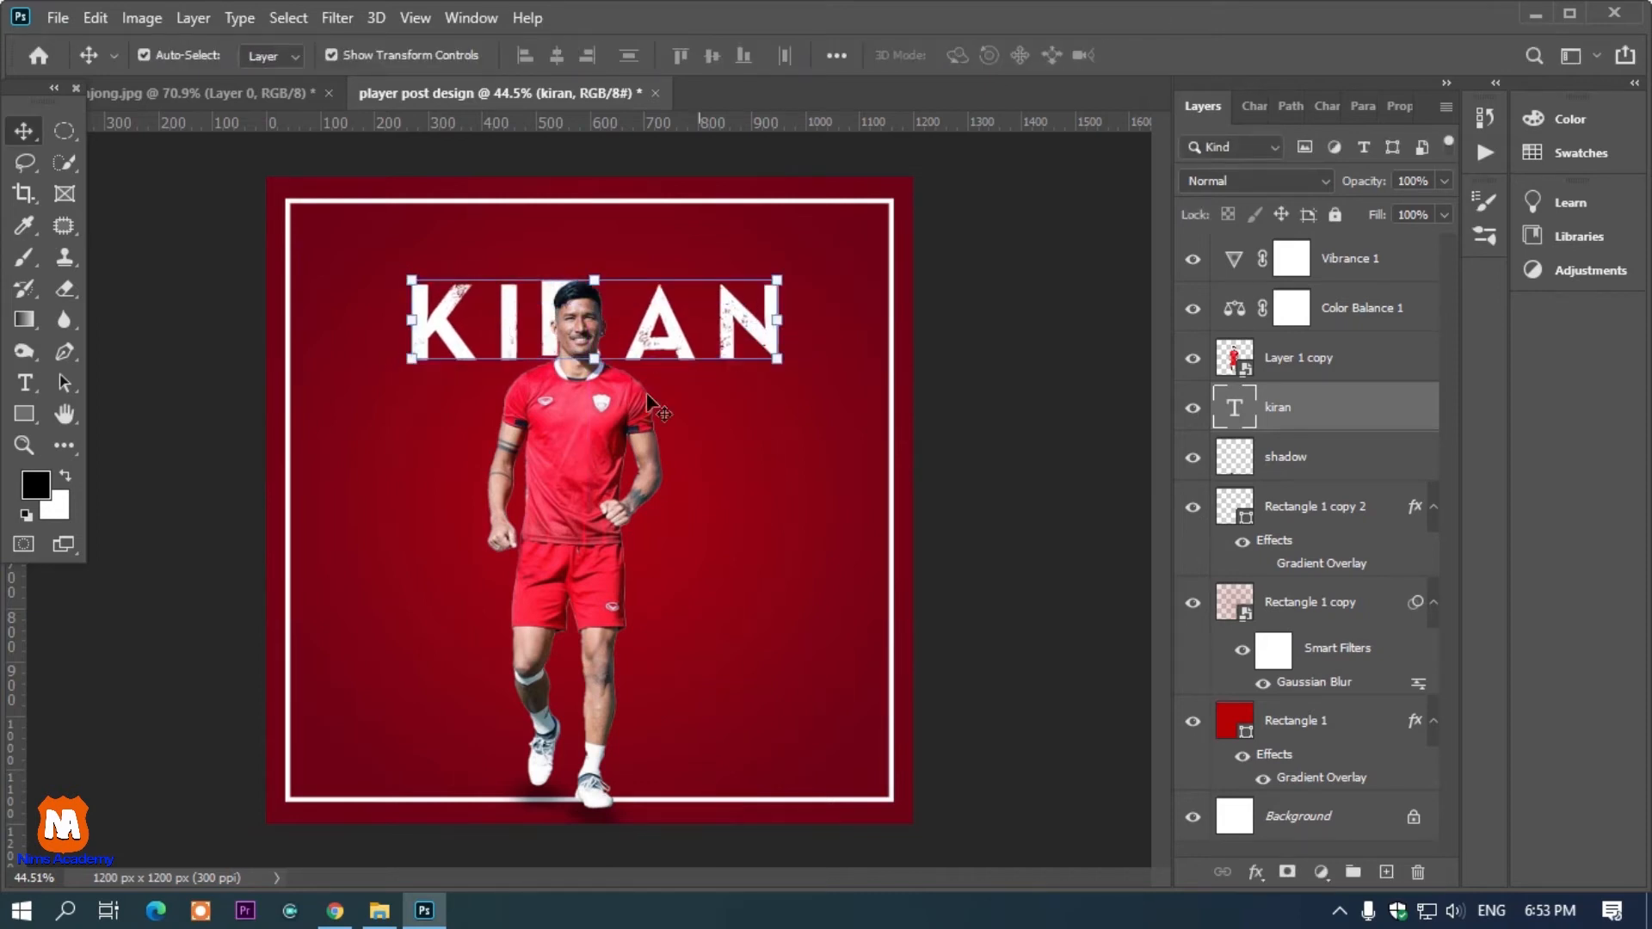
Add a second white text layer reading CHEMJONG beside the player's torso.
{"action": "left_click", "coordinate": [24, 382]}
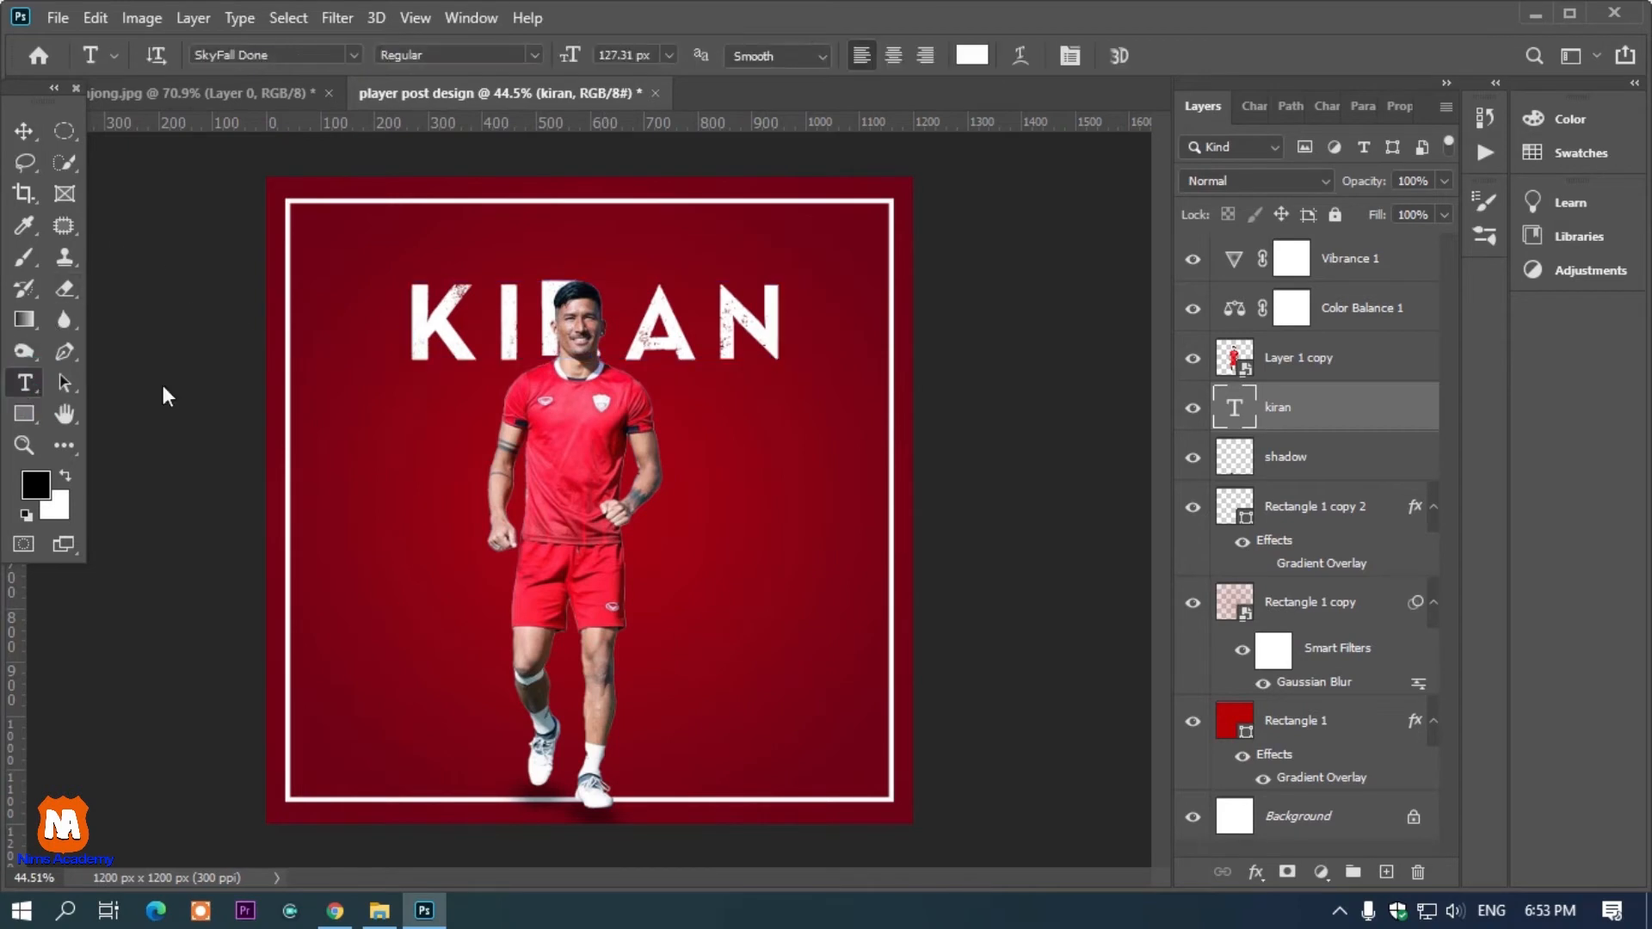
{"action": "left_click", "coordinate": [684, 455]}
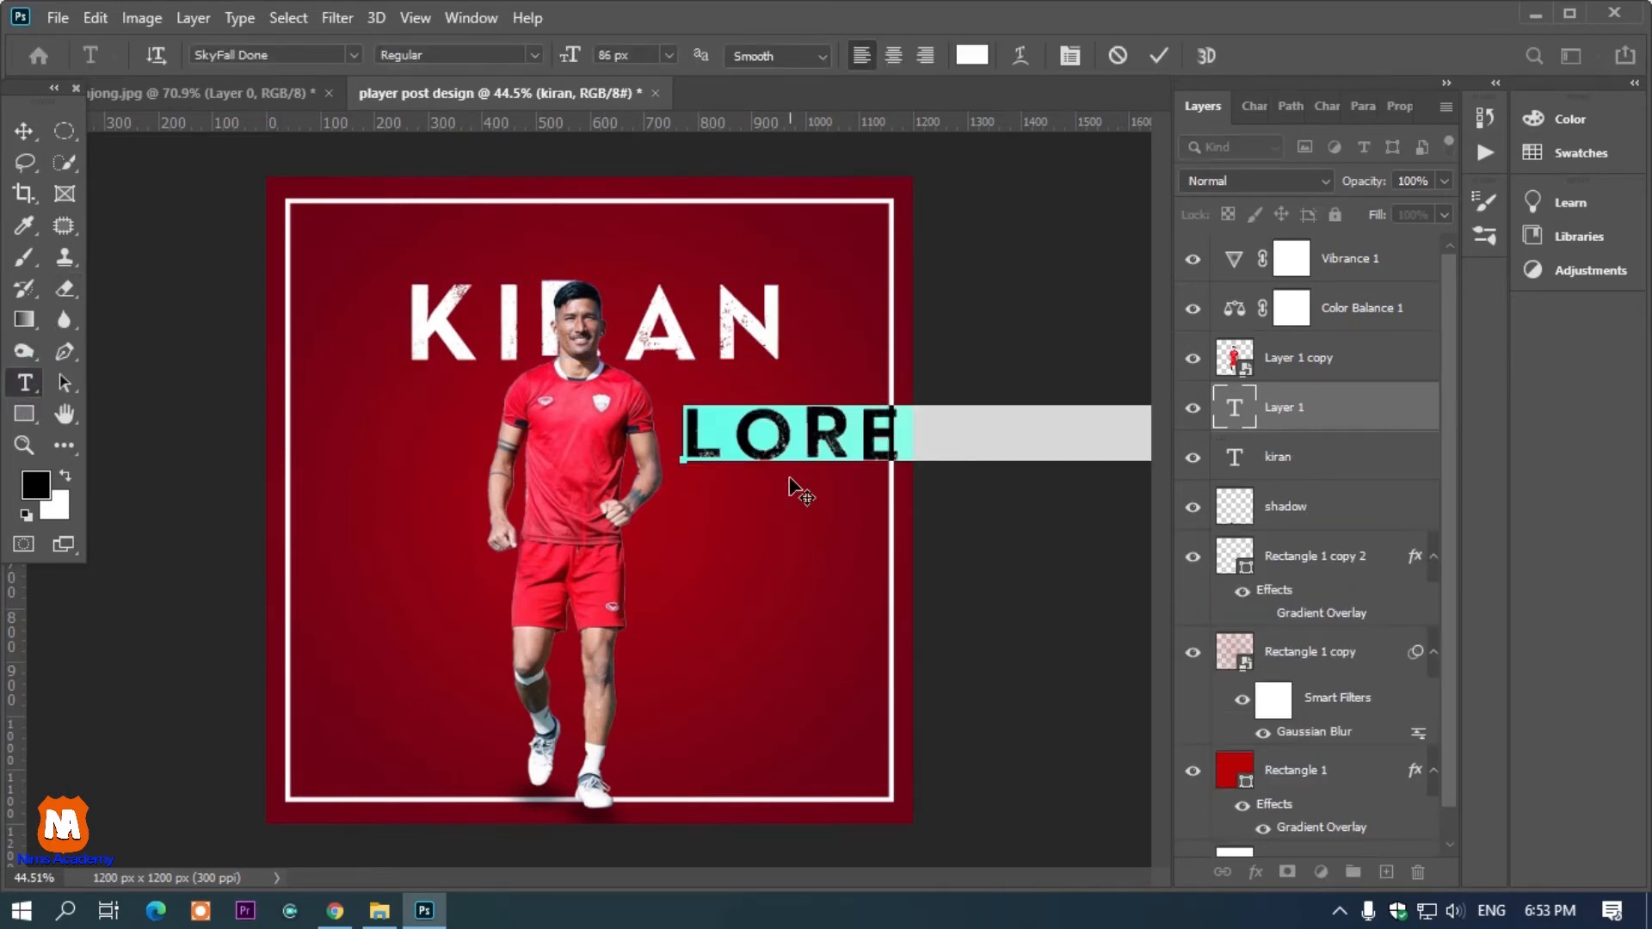
{"action": "type", "text": "CHEM"}
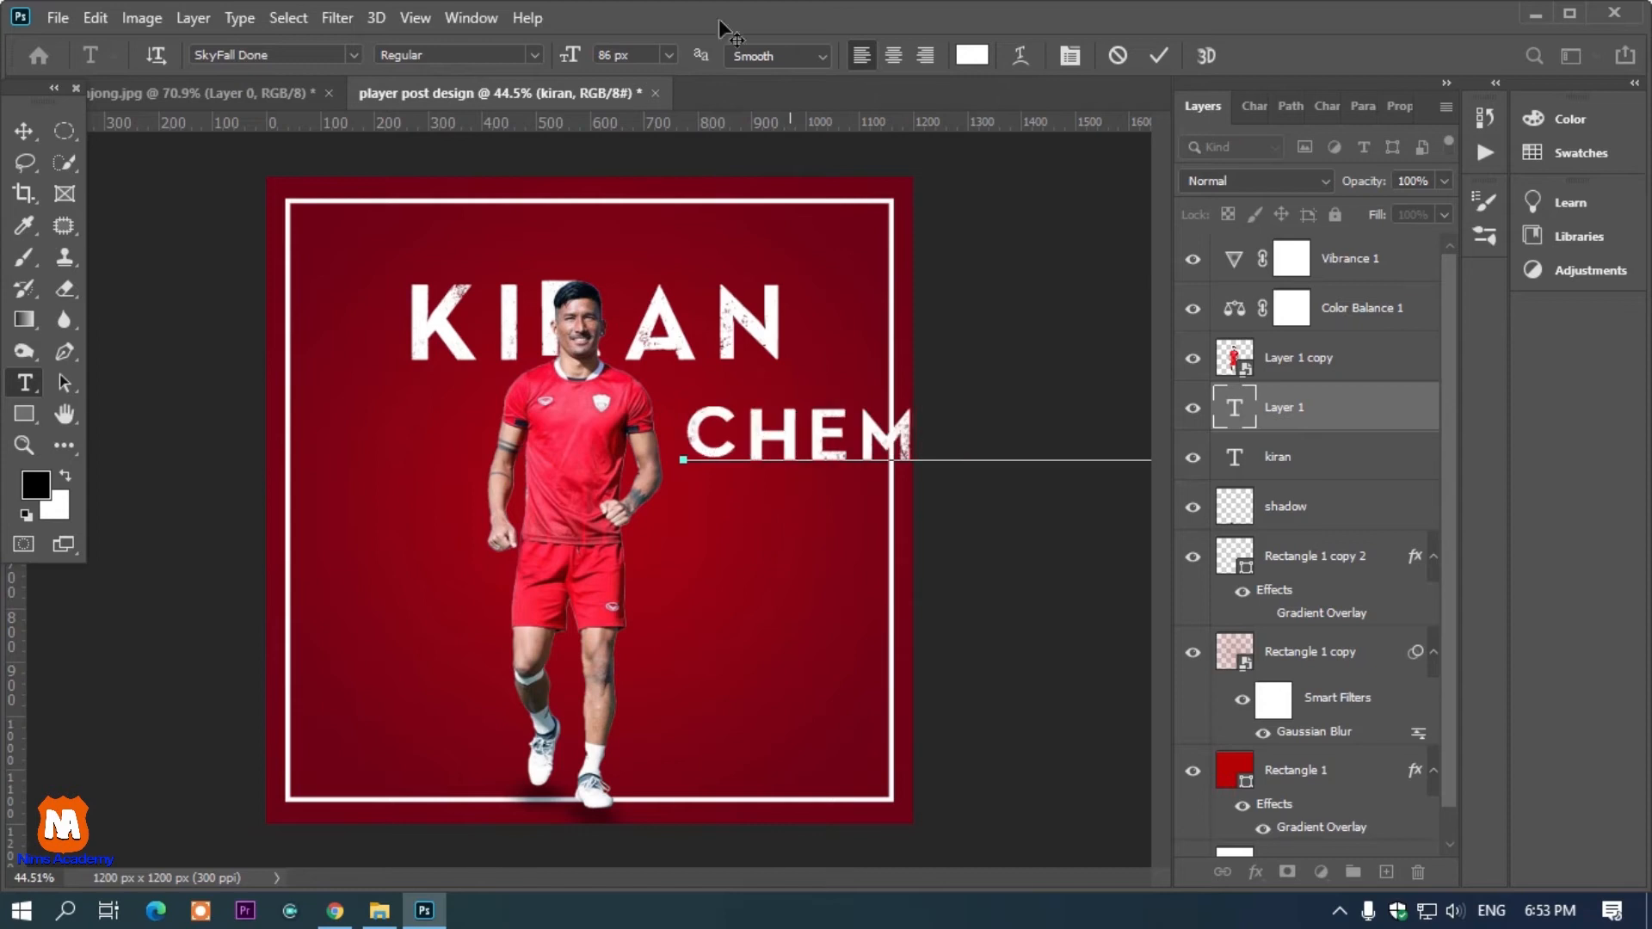
Set the CHEMJONG text in Century Gothic Regular at 68 px and finish editing it.
{"action": "key", "text": "ctrl+a"}
{"action": "left_click_drag", "start_coordinate": [572, 58], "coordinate": [516, 62]}
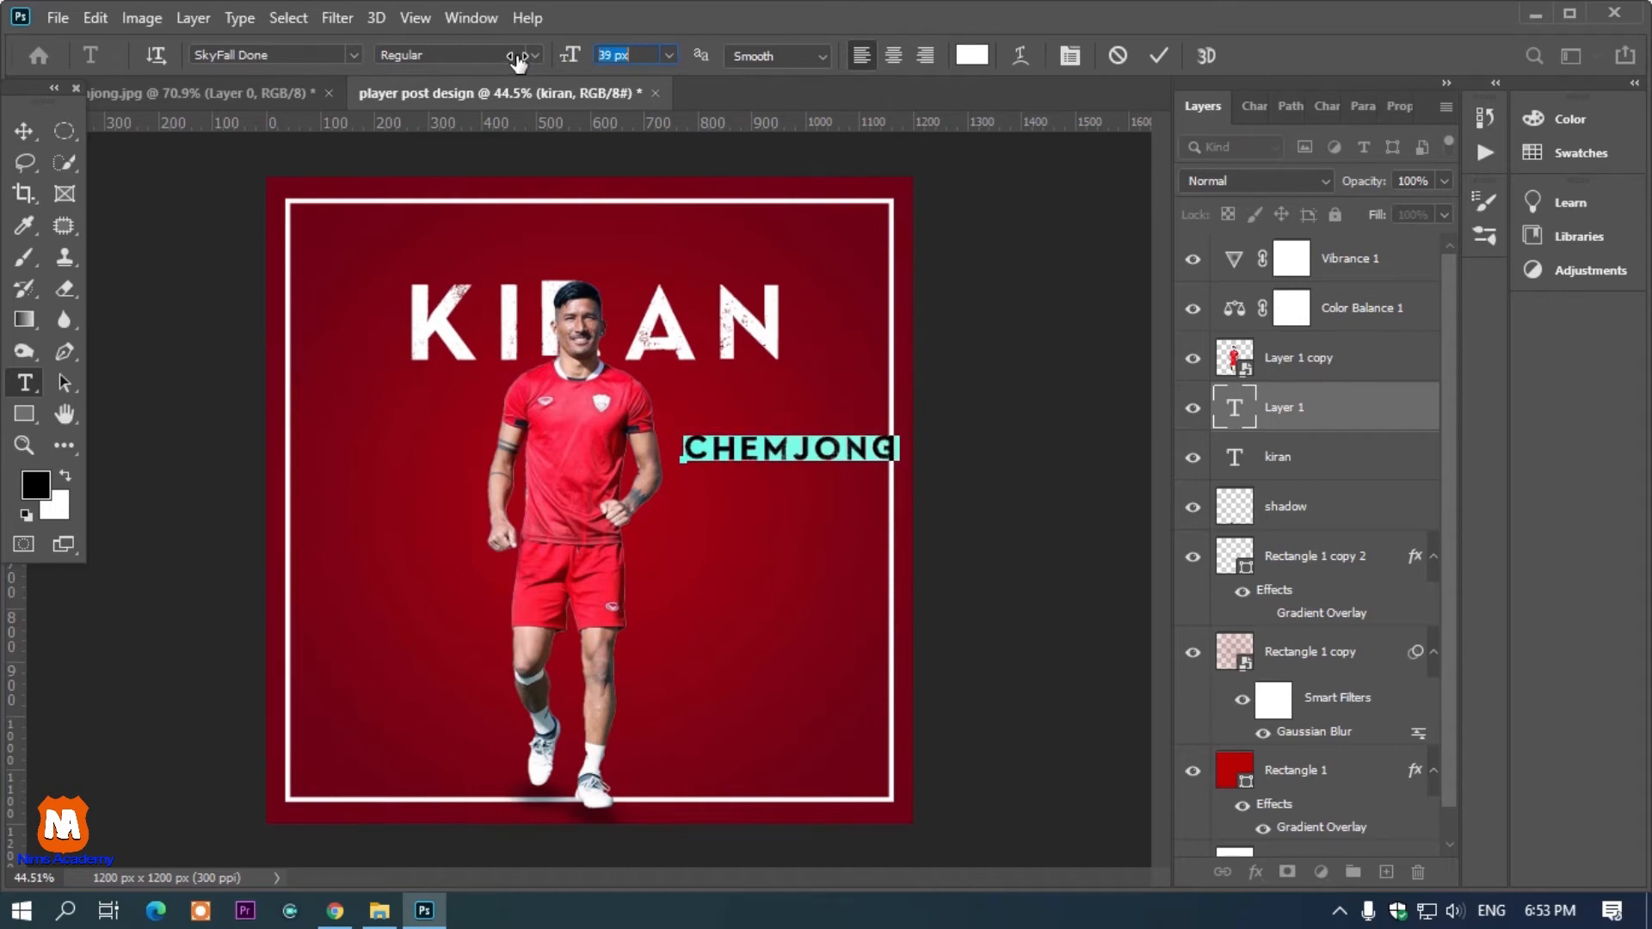
{"action": "left_click", "coordinate": [356, 55]}
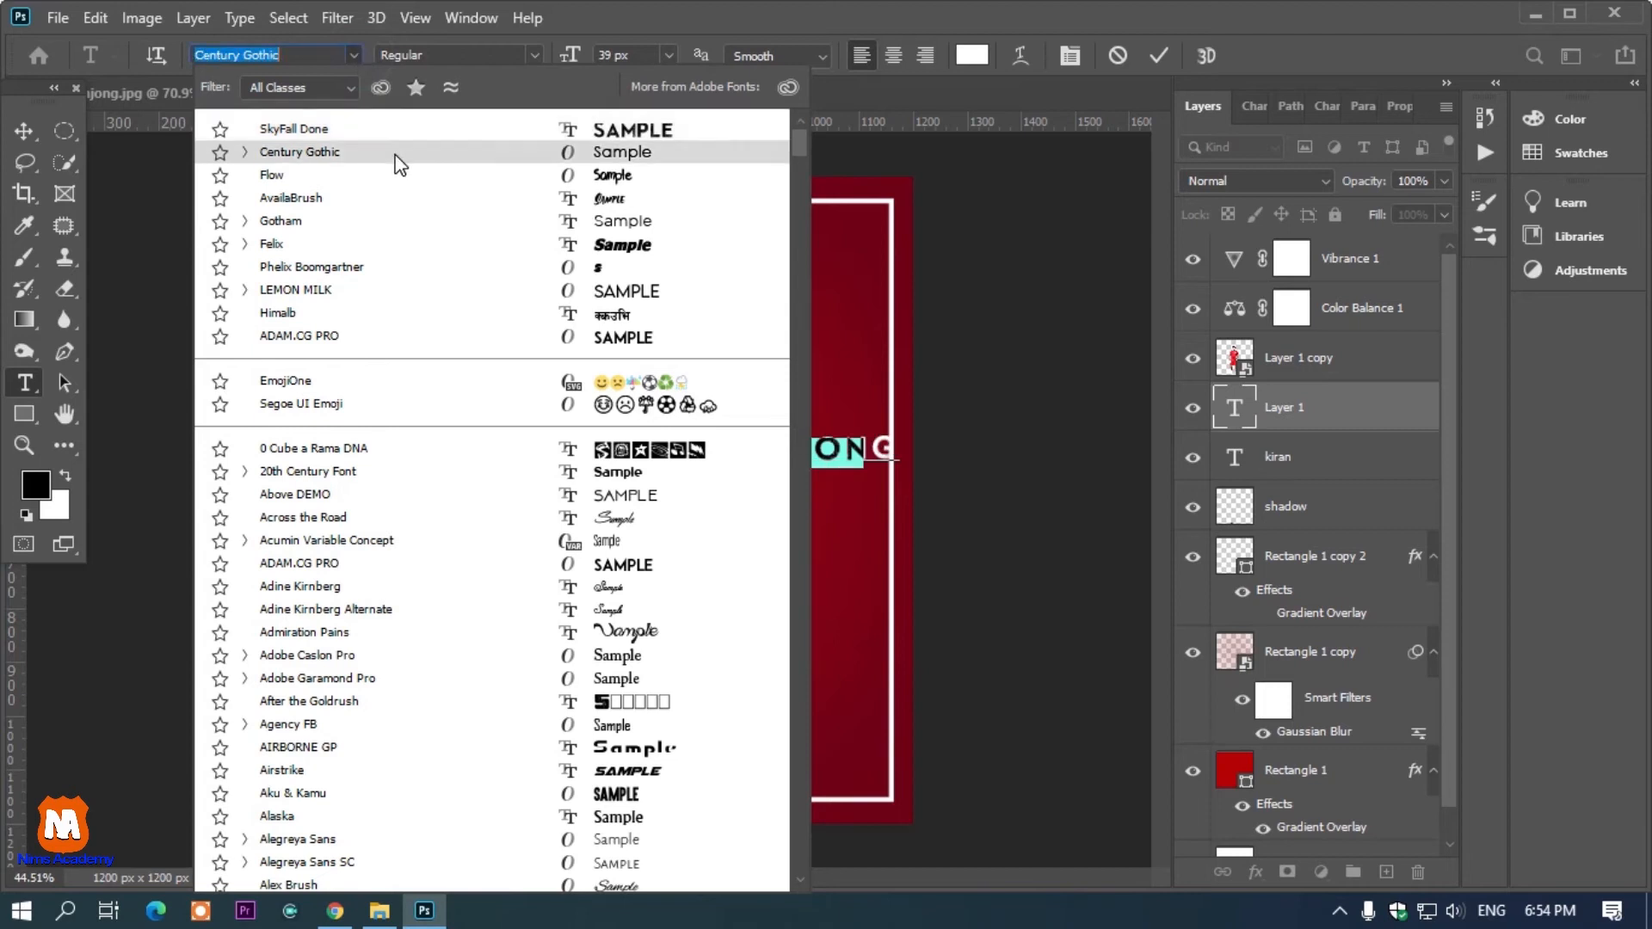
{"action": "left_click", "coordinate": [395, 153]}
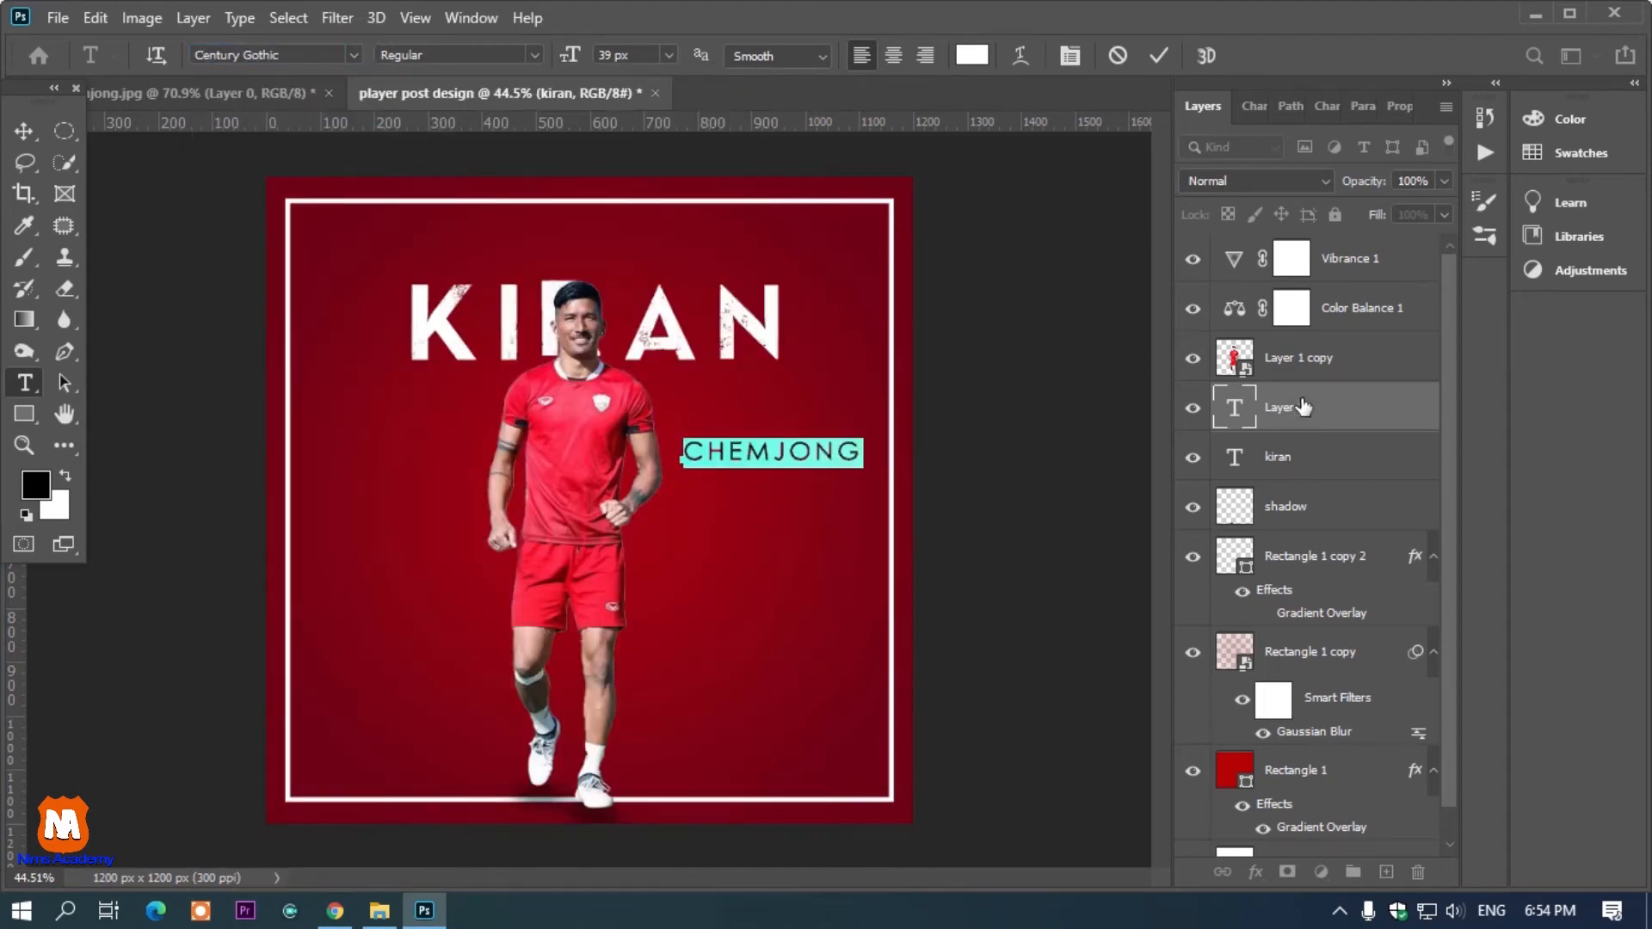
{"action": "left_click_drag", "start_coordinate": [571, 58], "coordinate": [606, 62]}
{"action": "left_click", "coordinate": [25, 130]}
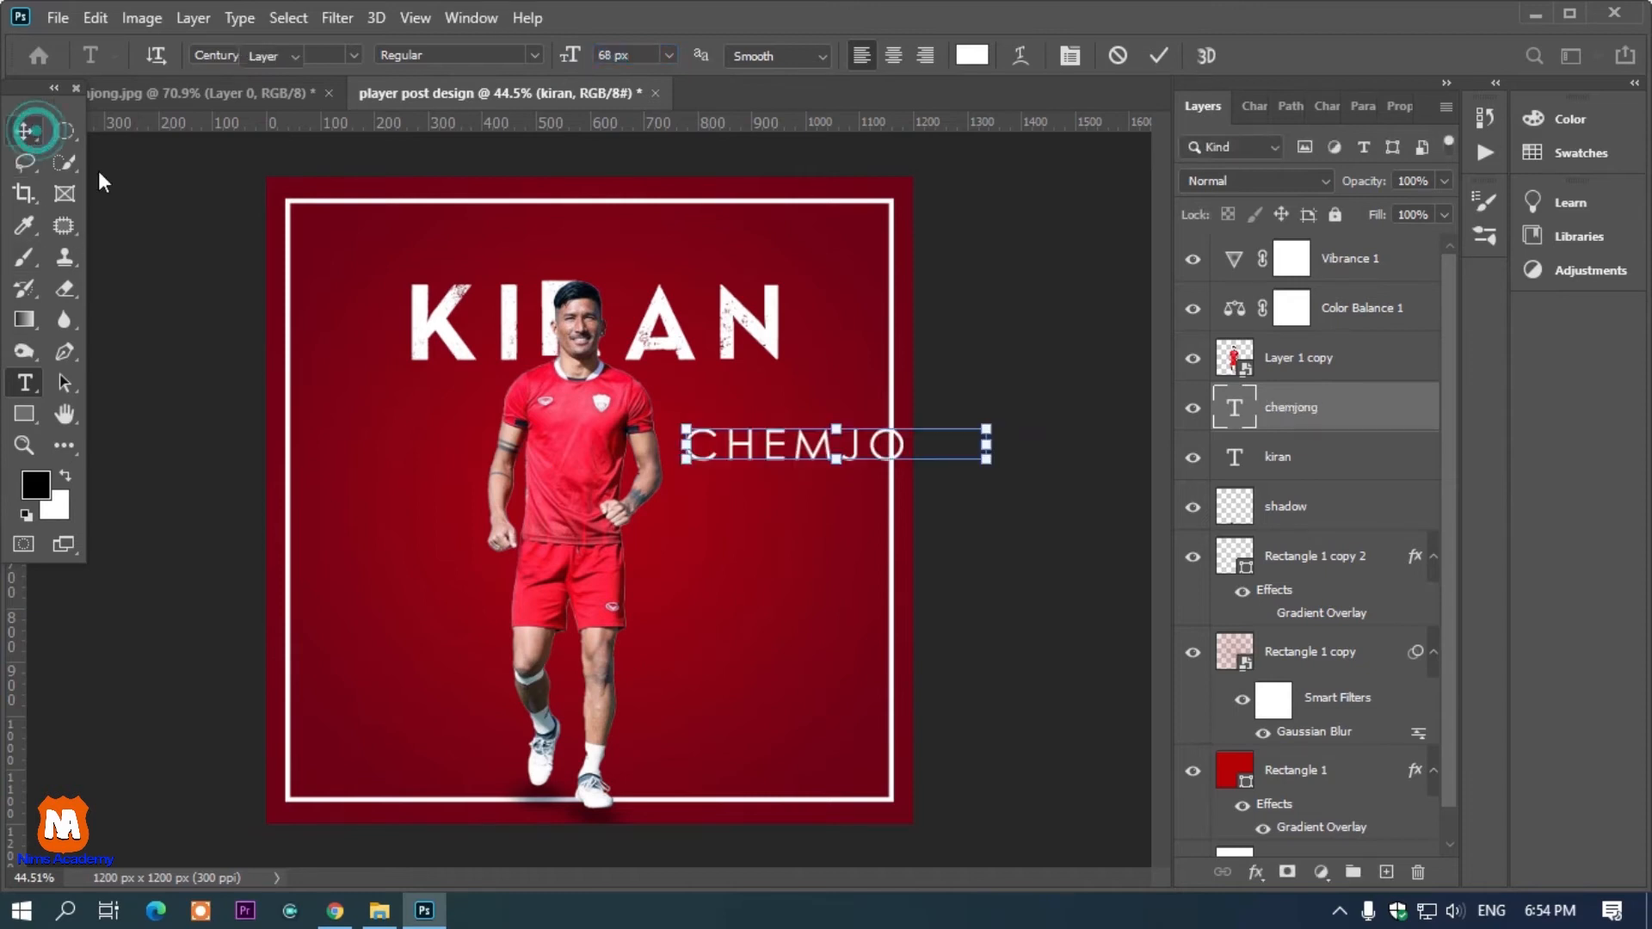
Rotate the CHEMJONG text to 90° so that it reads downwards.
{"action": "key", "text": "ctrl+t"}
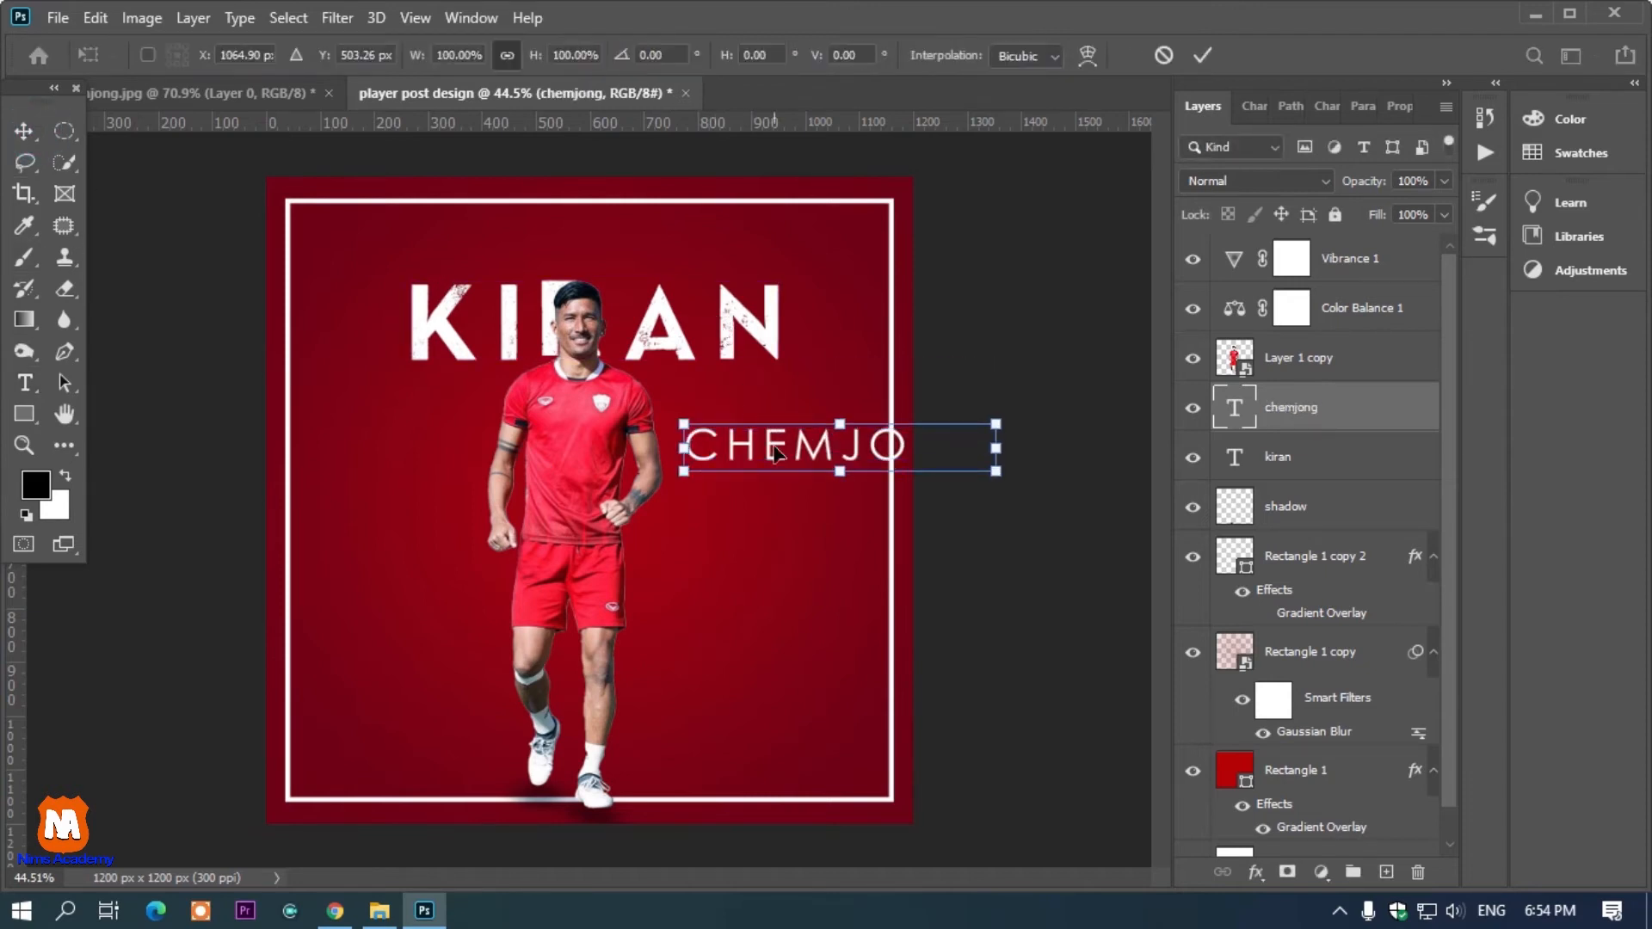
{"action": "right_click", "coordinate": [776, 451]}
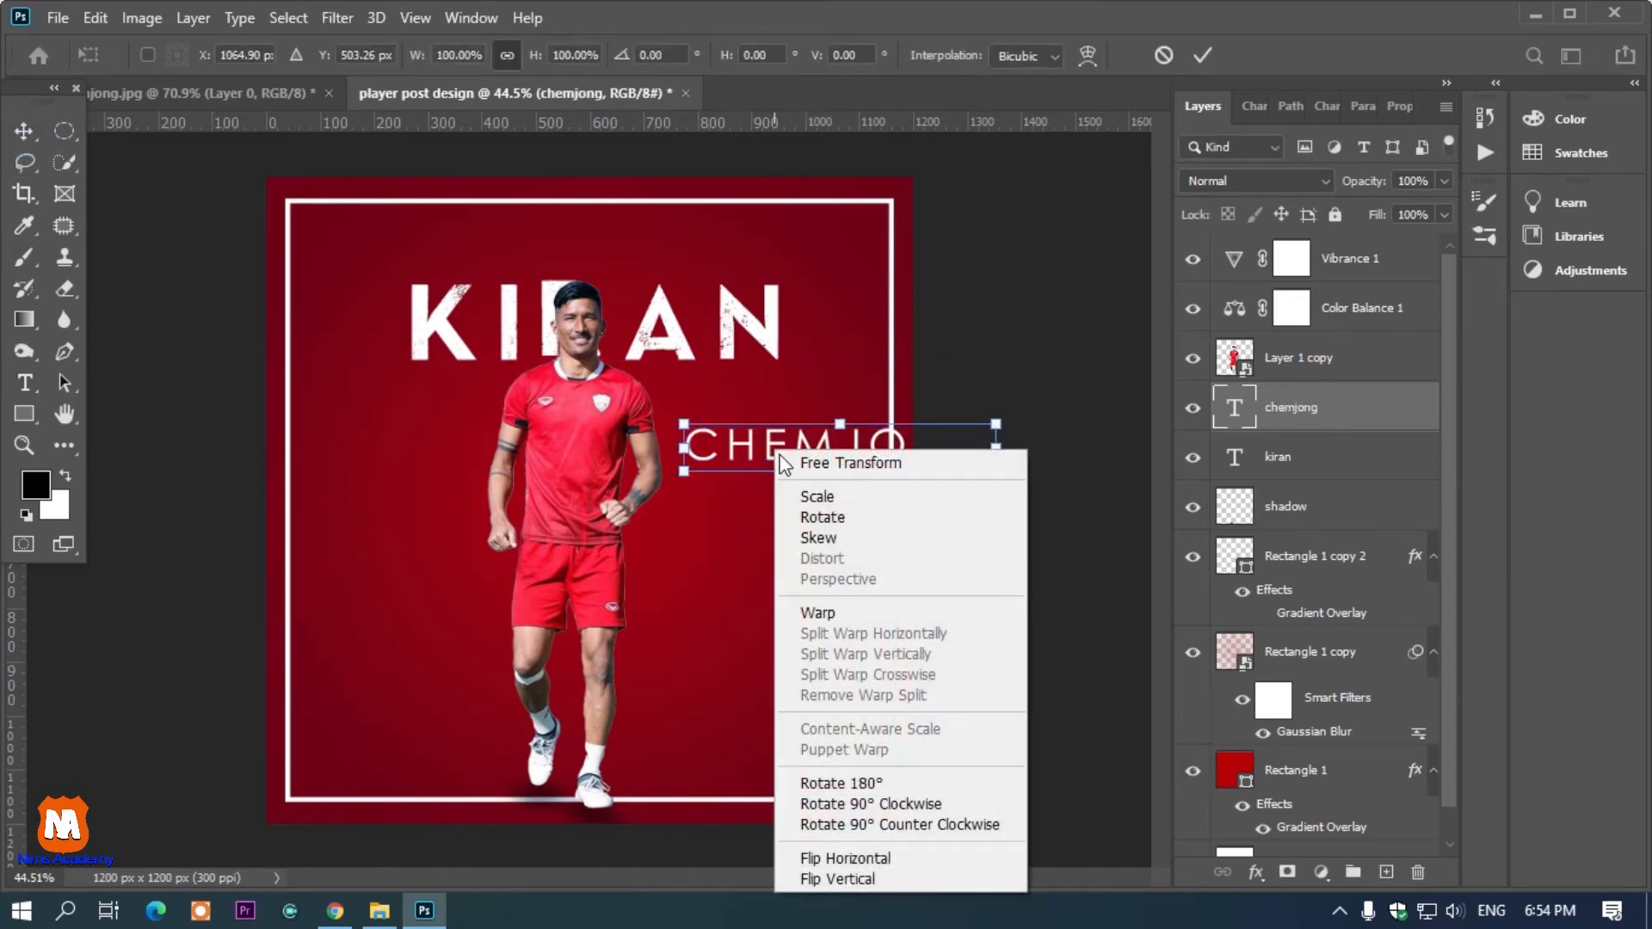
{"action": "left_click", "coordinate": [841, 815]}
{"action": "left_click_drag", "start_coordinate": [850, 480], "coordinate": [829, 507]}
{"action": "right_click", "coordinate": [829, 508]}
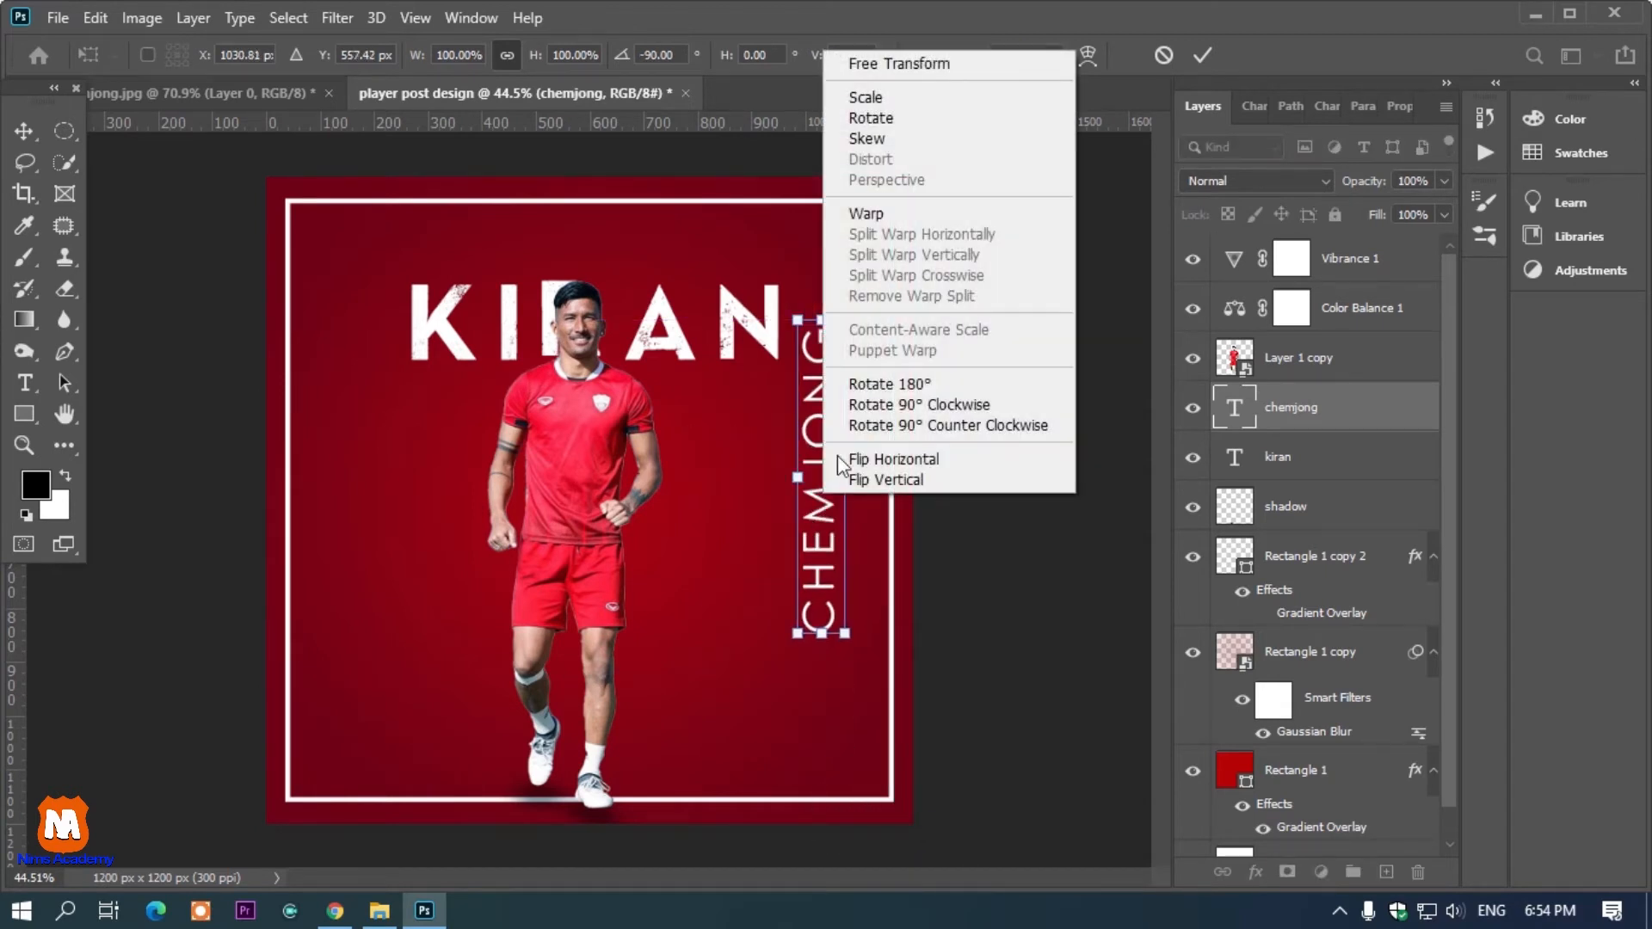
{"action": "left_click", "coordinate": [917, 383]}
Scale the vertical CHEMJONG text to 128.40% and place it along the player's side, below the A of KIRAN.
{"action": "left_click_drag", "start_coordinate": [823, 404], "coordinate": [677, 467]}
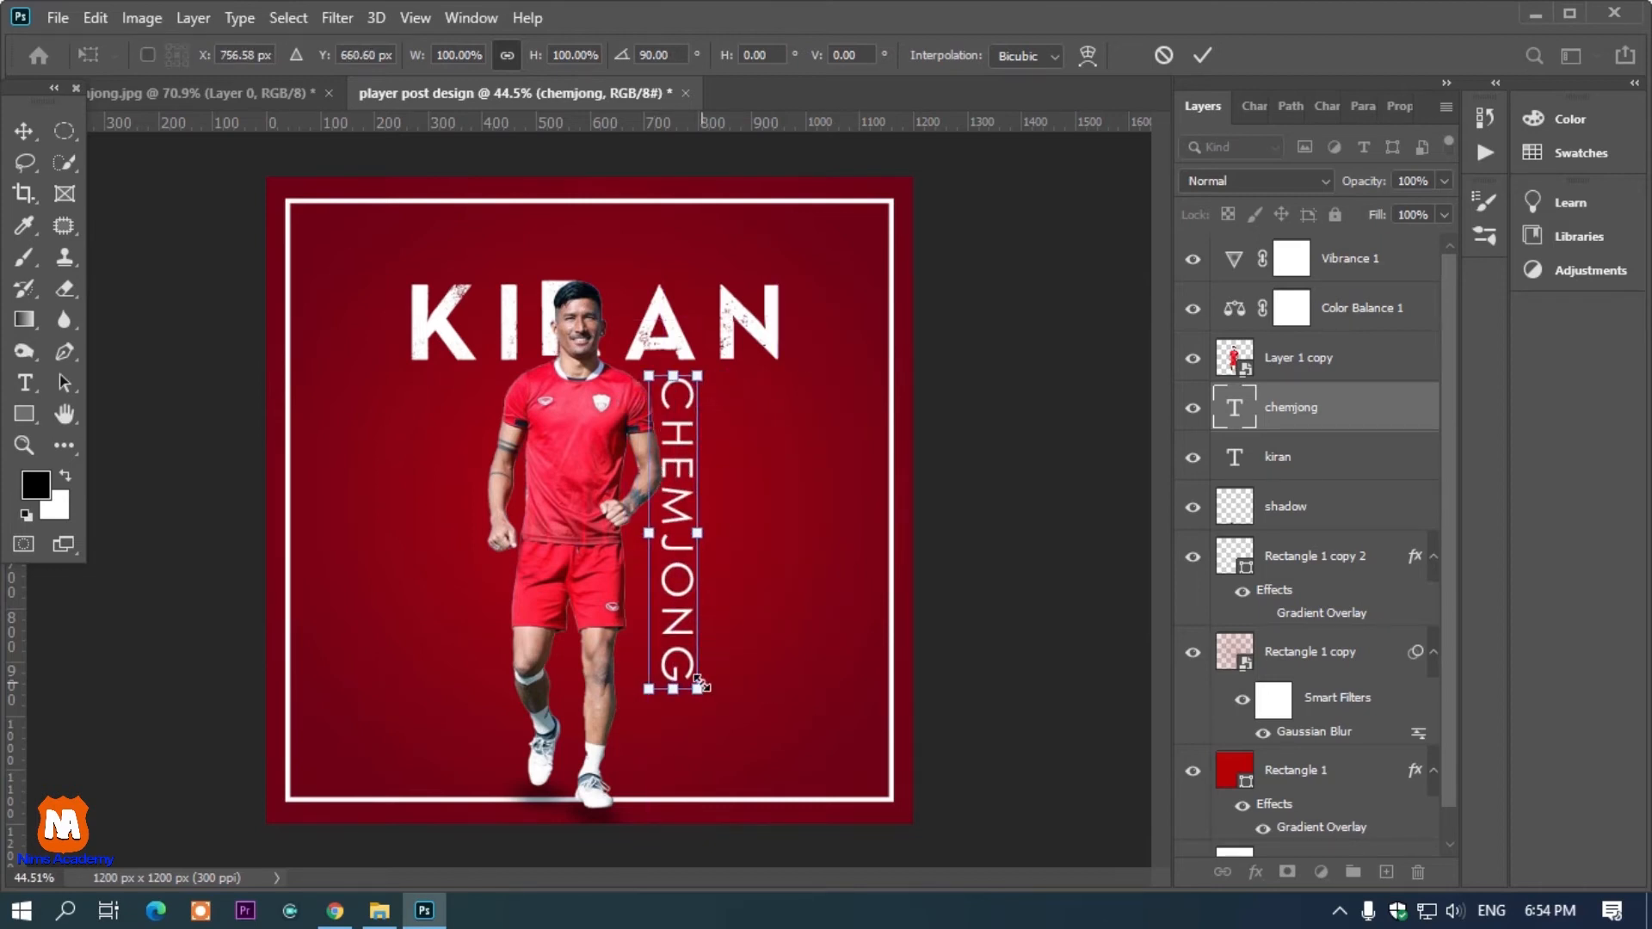
{"action": "left_click_drag", "start_coordinate": [697, 688], "coordinate": [759, 771]}
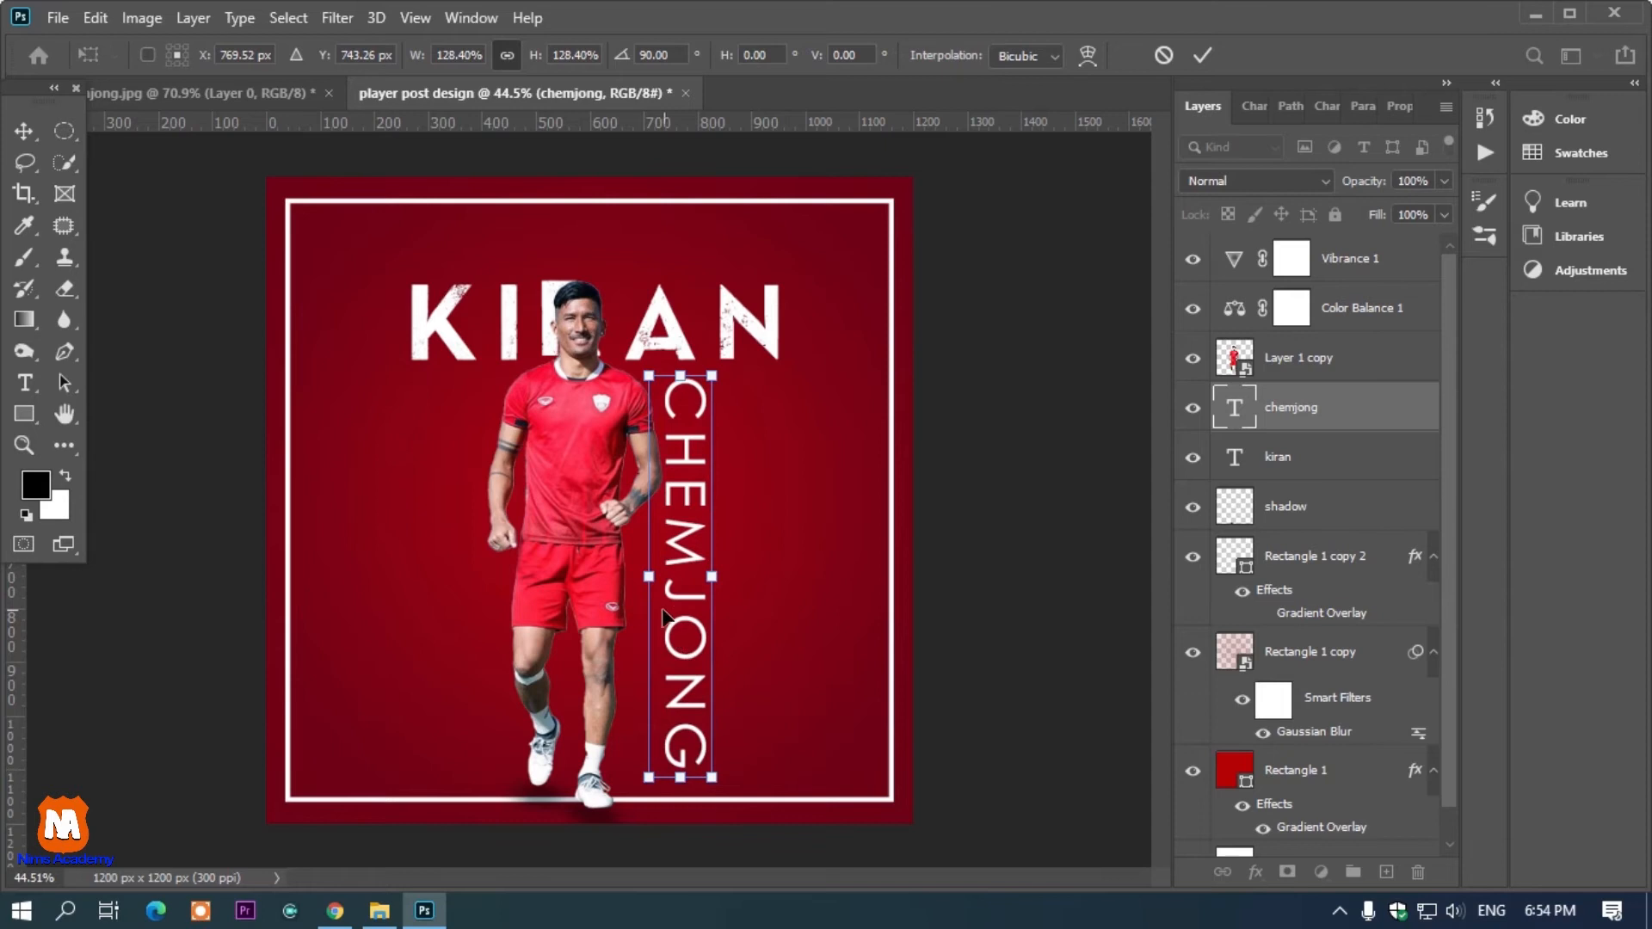
{"action": "left_click_drag", "start_coordinate": [682, 602], "coordinate": [670, 590]}
{"action": "key", "text": "Return"}
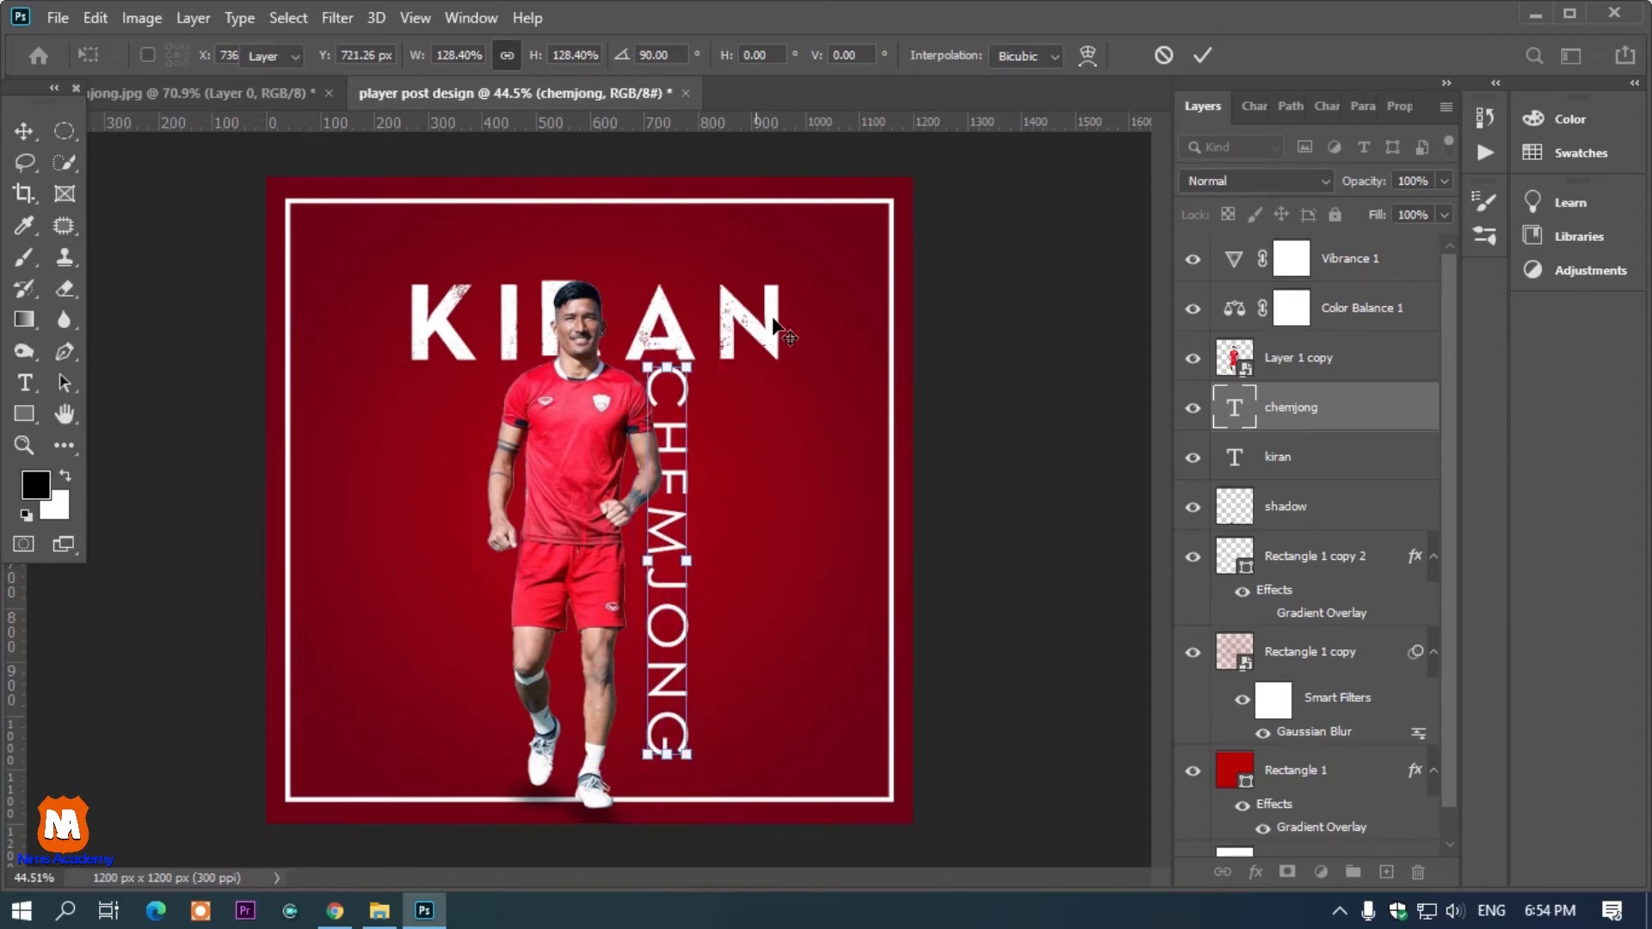
Shift the KIRAN text slightly left and down and move the vertical CHEMJONG text down beneath the letter A.
{"action": "left_click", "coordinate": [751, 327]}
{"action": "left_click_drag", "start_coordinate": [751, 327], "coordinate": [736, 336]}
{"action": "left_click_drag", "start_coordinate": [673, 501], "coordinate": [666, 510]}
{"action": "left_click", "coordinate": [965, 430]}
Duplicate the KIRAN text layer and nudge the copy slightly up and to the left.
{"action": "left_click", "coordinate": [687, 353]}
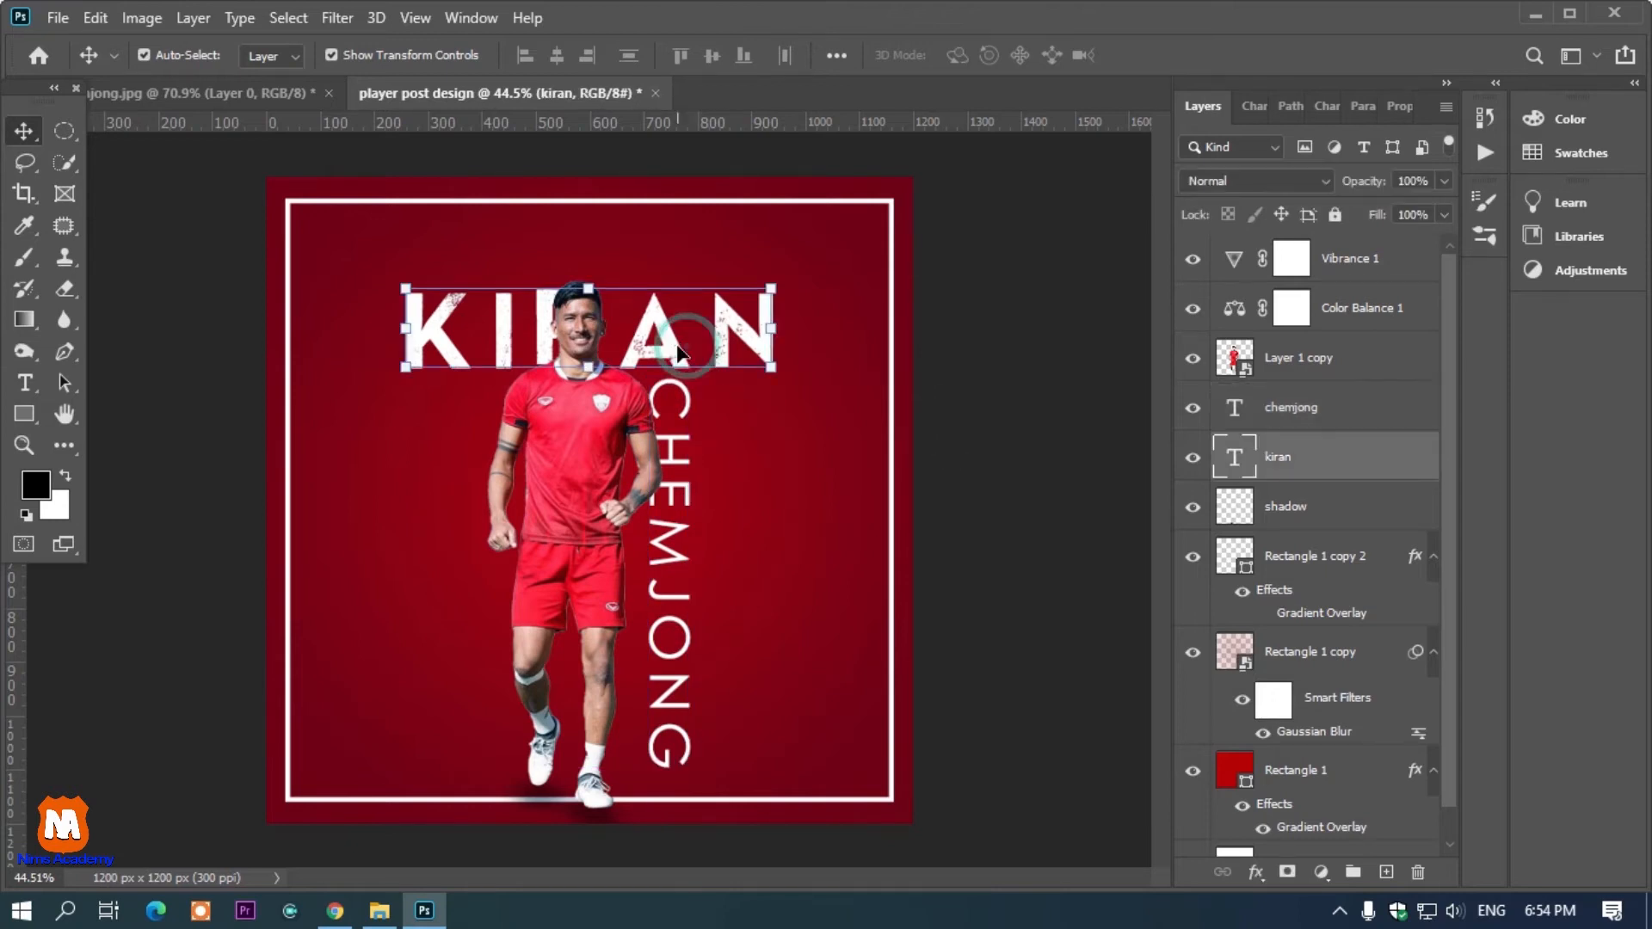
{"action": "key", "text": "ctrl+j"}
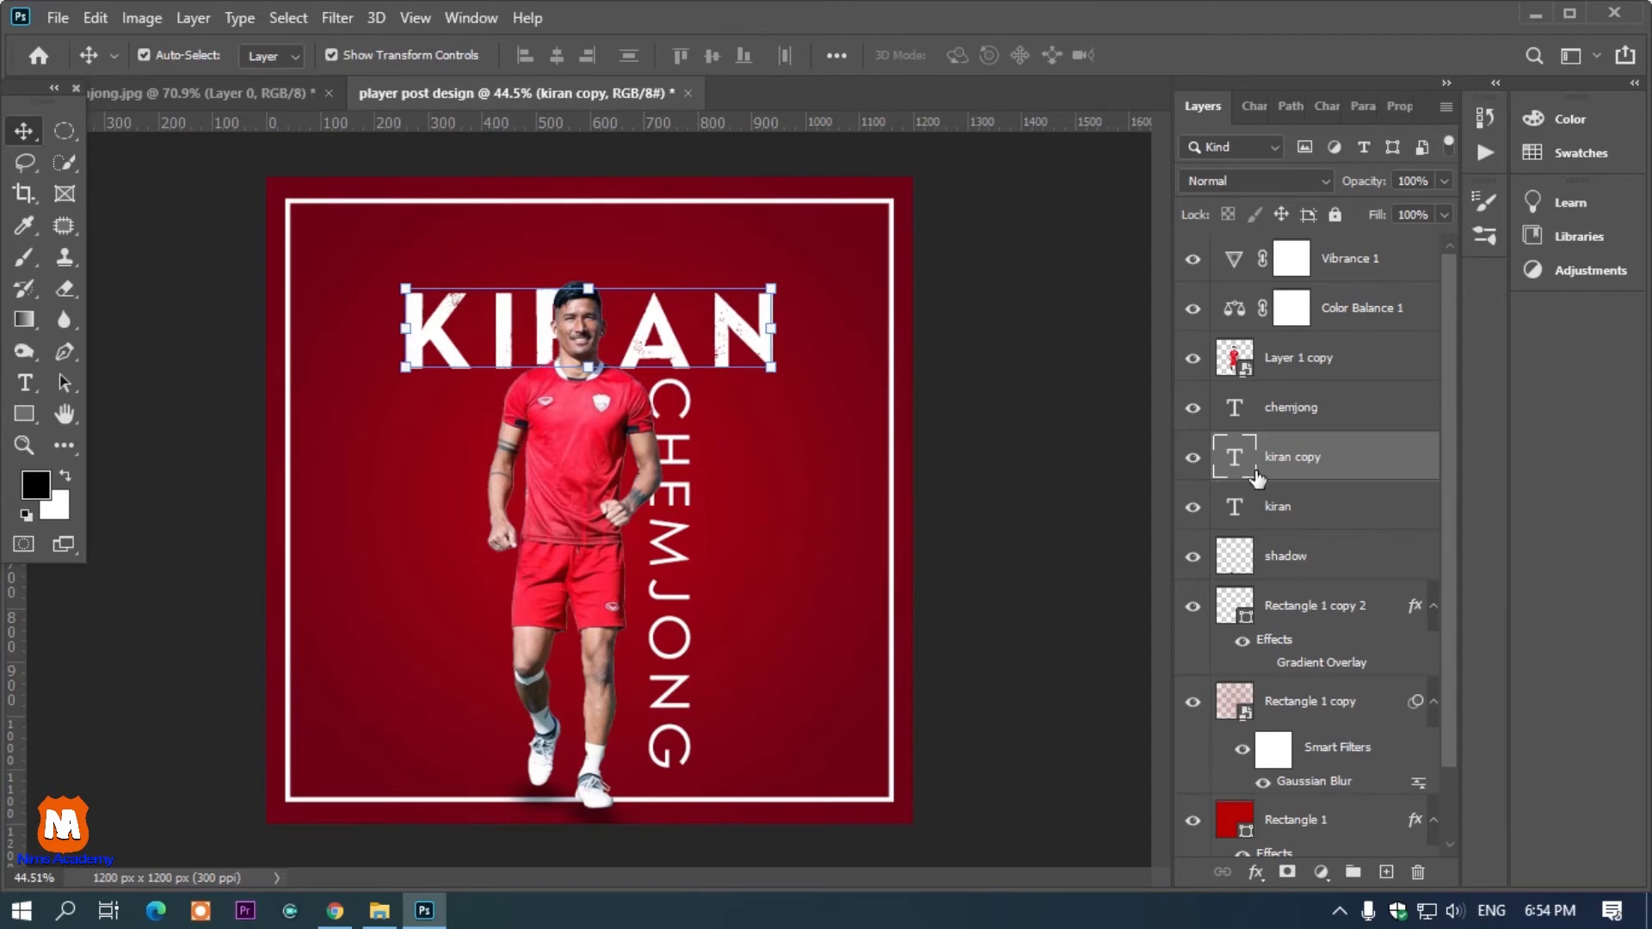
{"action": "key", "text": "shift+Up"}
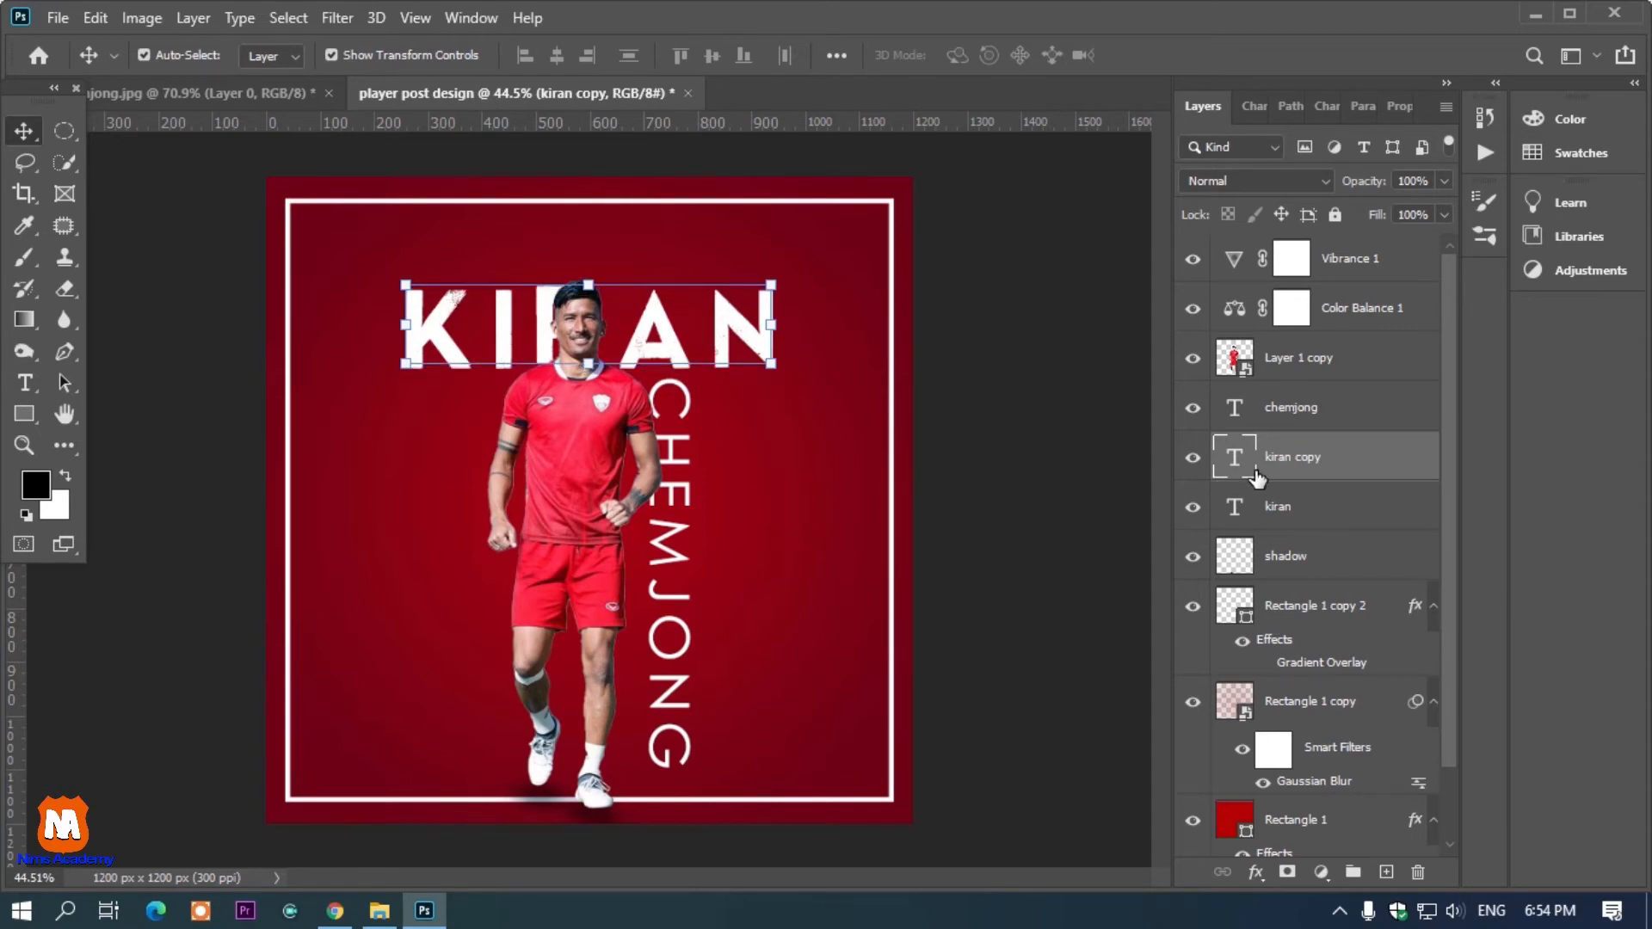
Rename the original kiran text layer beneath the copy as ttt].
{"action": "left_click", "coordinate": [1257, 511]}
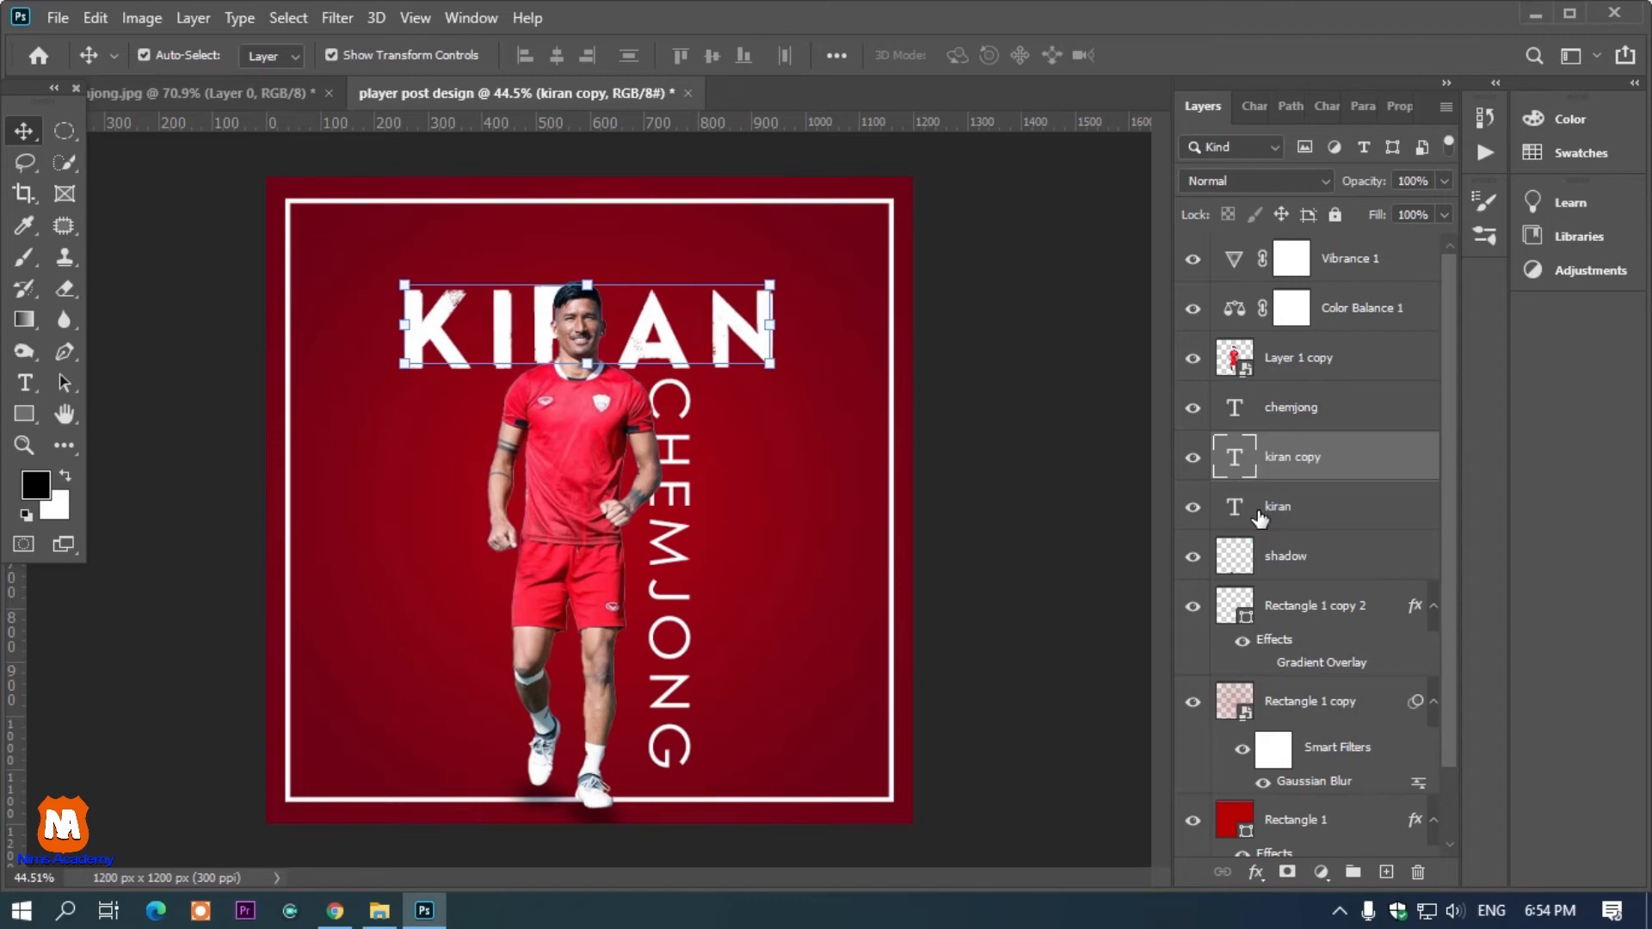
{"action": "double_click", "coordinate": [1278, 509]}
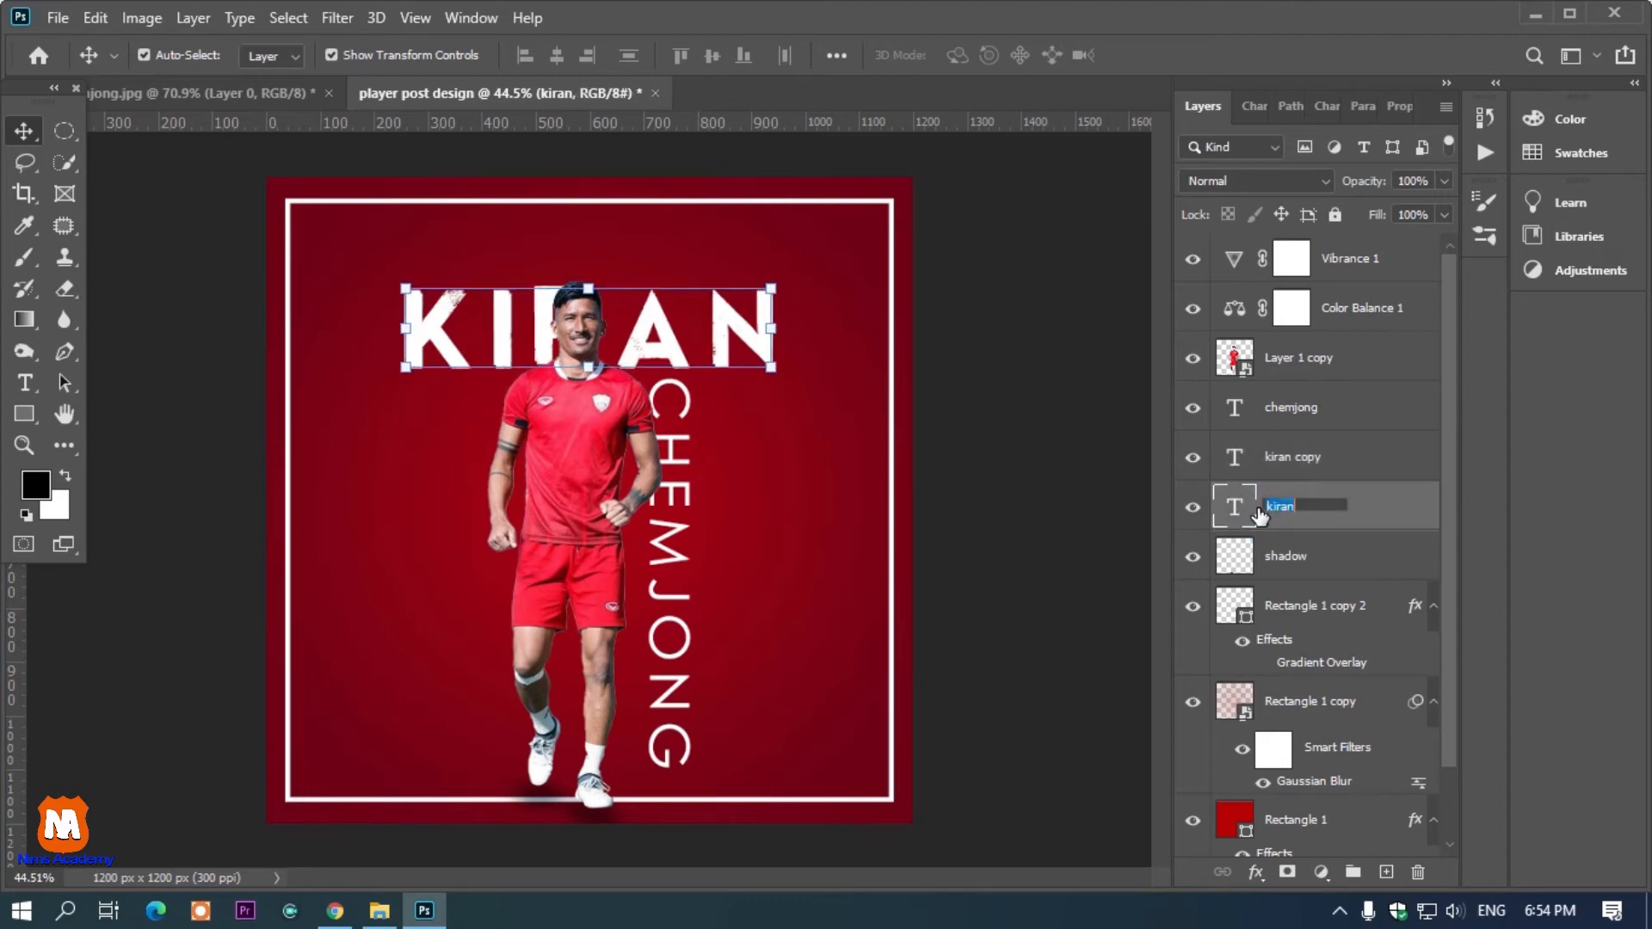
{"action": "type", "text": "ttt]"}
{"action": "key", "text": "Return"}
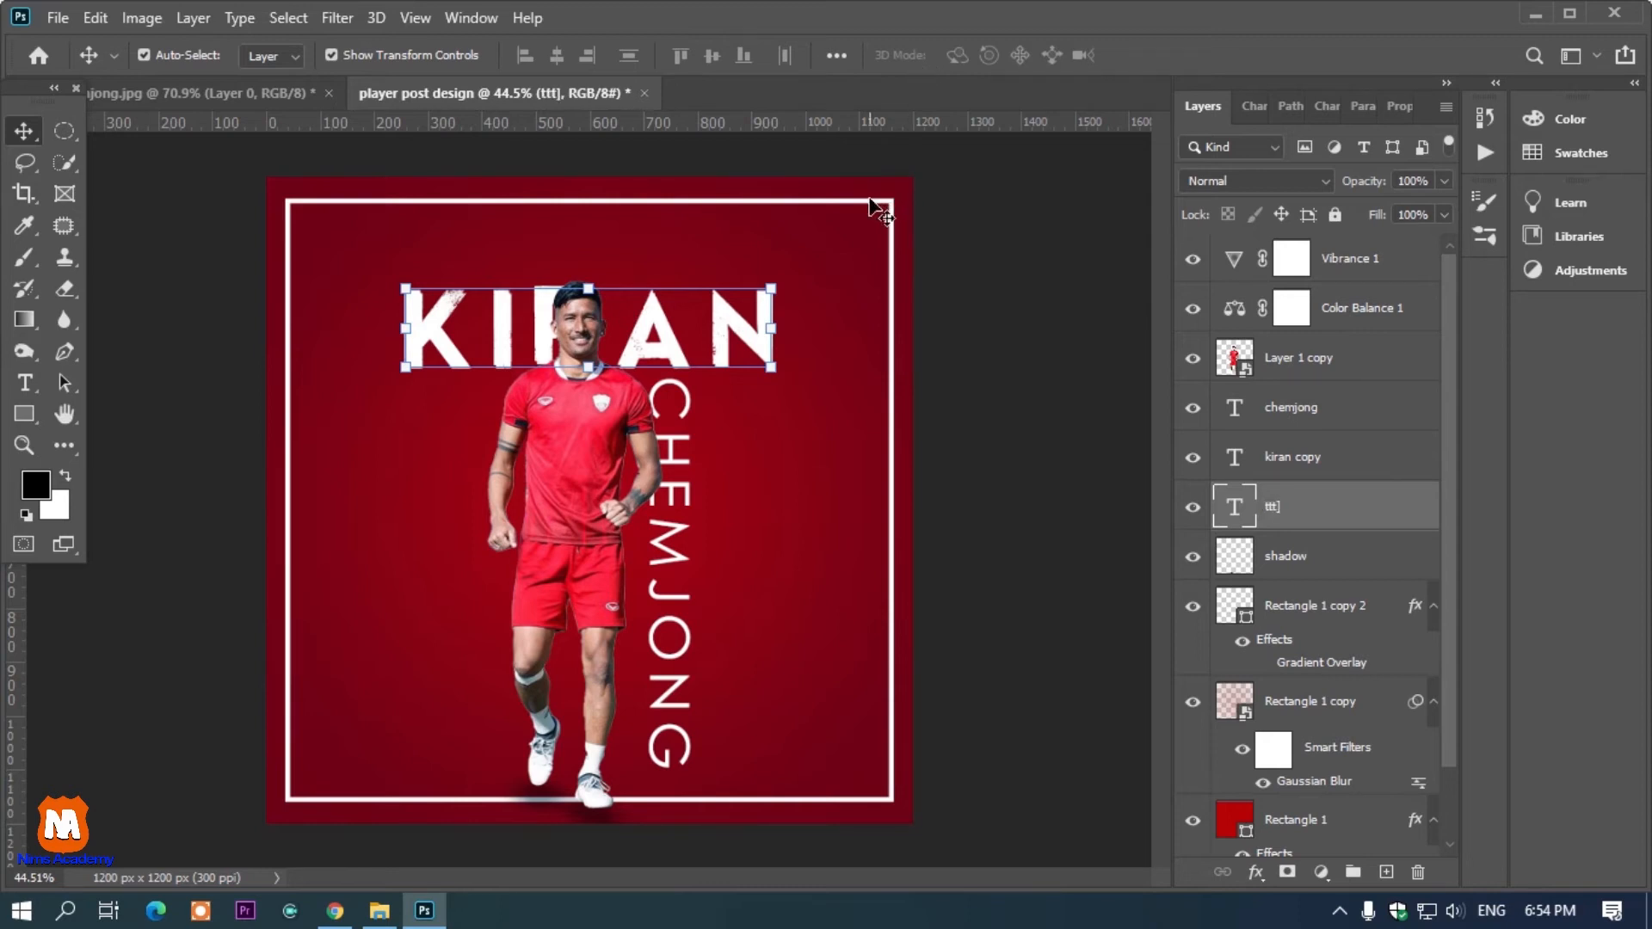
Recolour the ttt] text layer to black 000000 as a shadow behind KIRAN and deselect it.
{"action": "key", "text": "t"}
{"action": "left_click", "coordinate": [964, 59]}
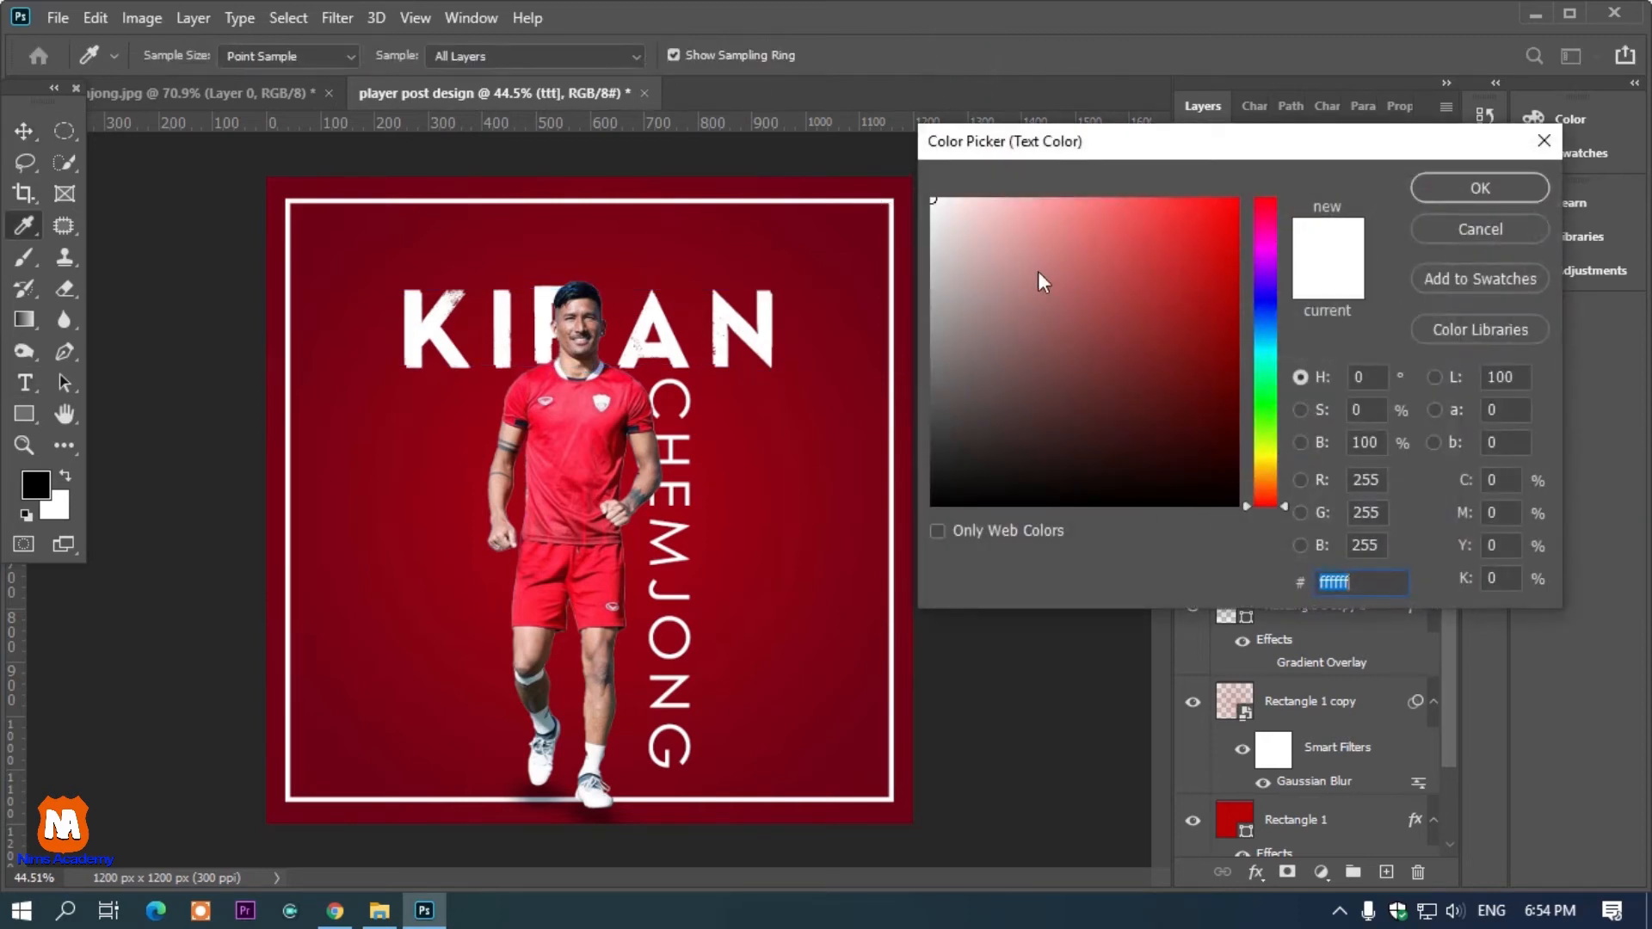
{"action": "type", "text": "000000"}
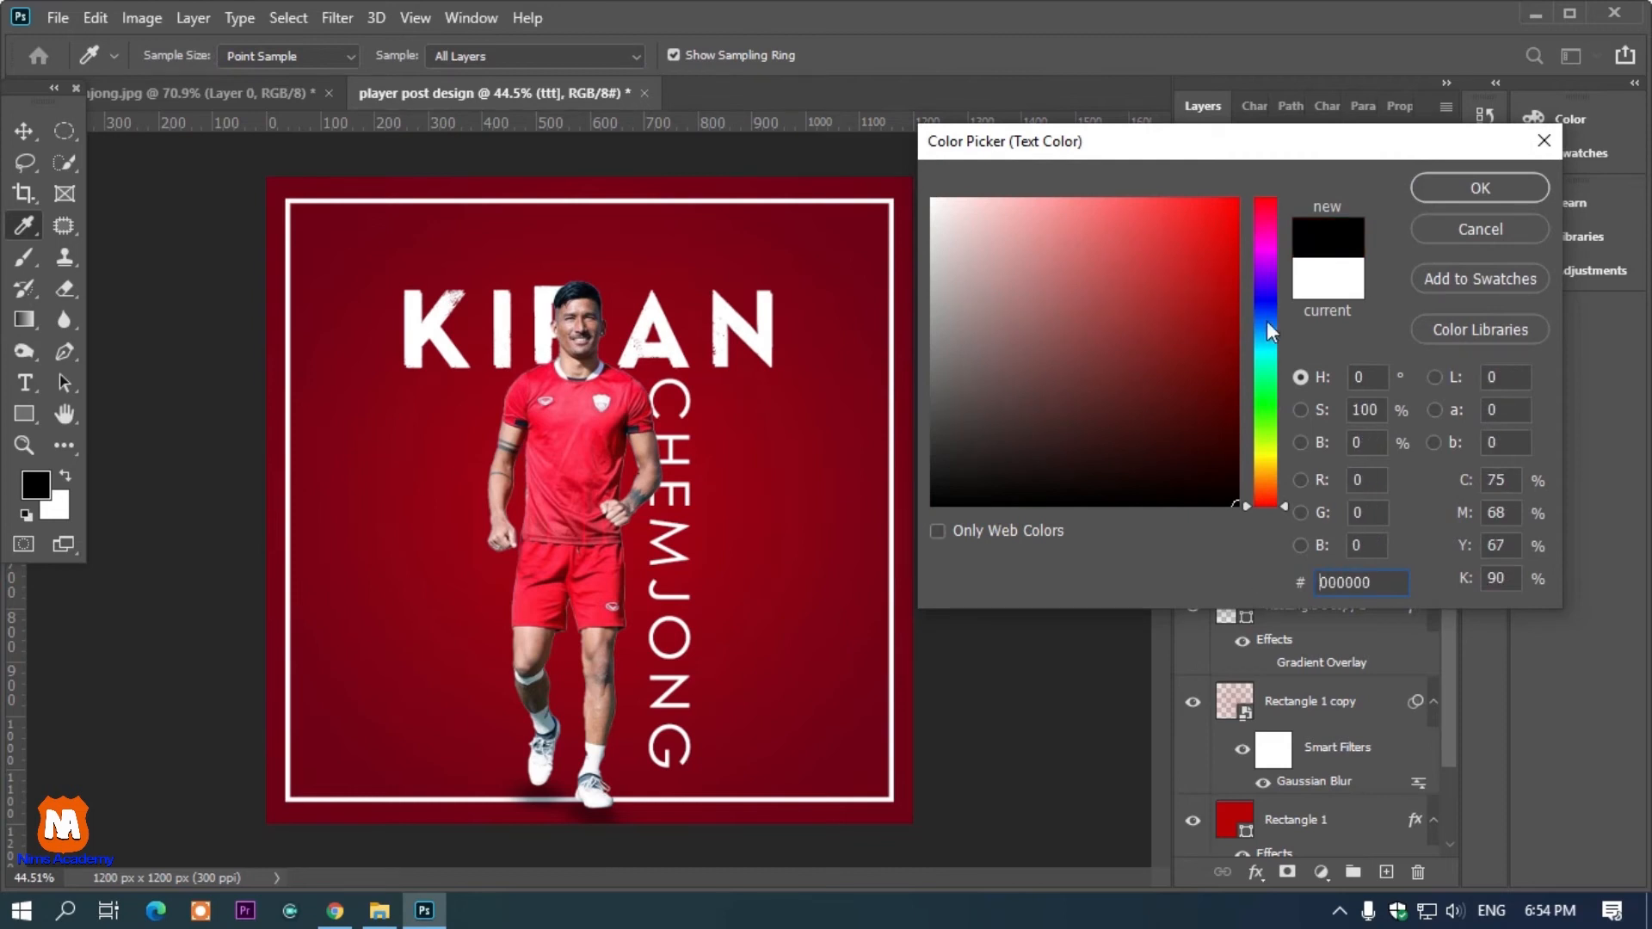
{"action": "left_click", "coordinate": [1445, 198]}
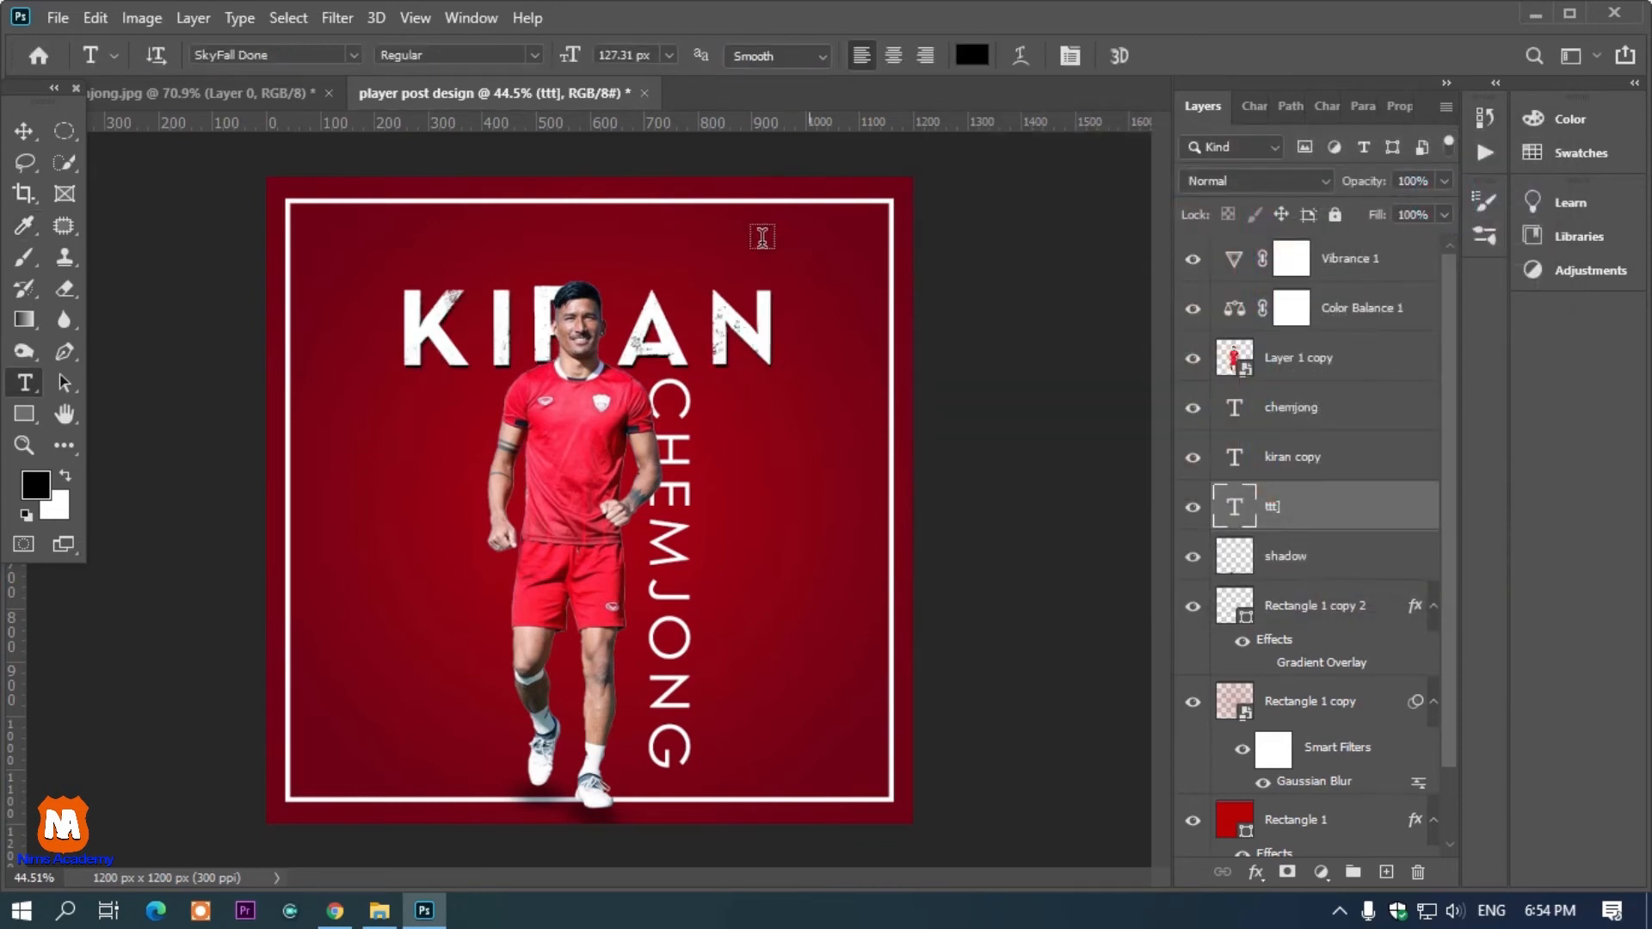
{"action": "left_click", "coordinate": [33, 136]}
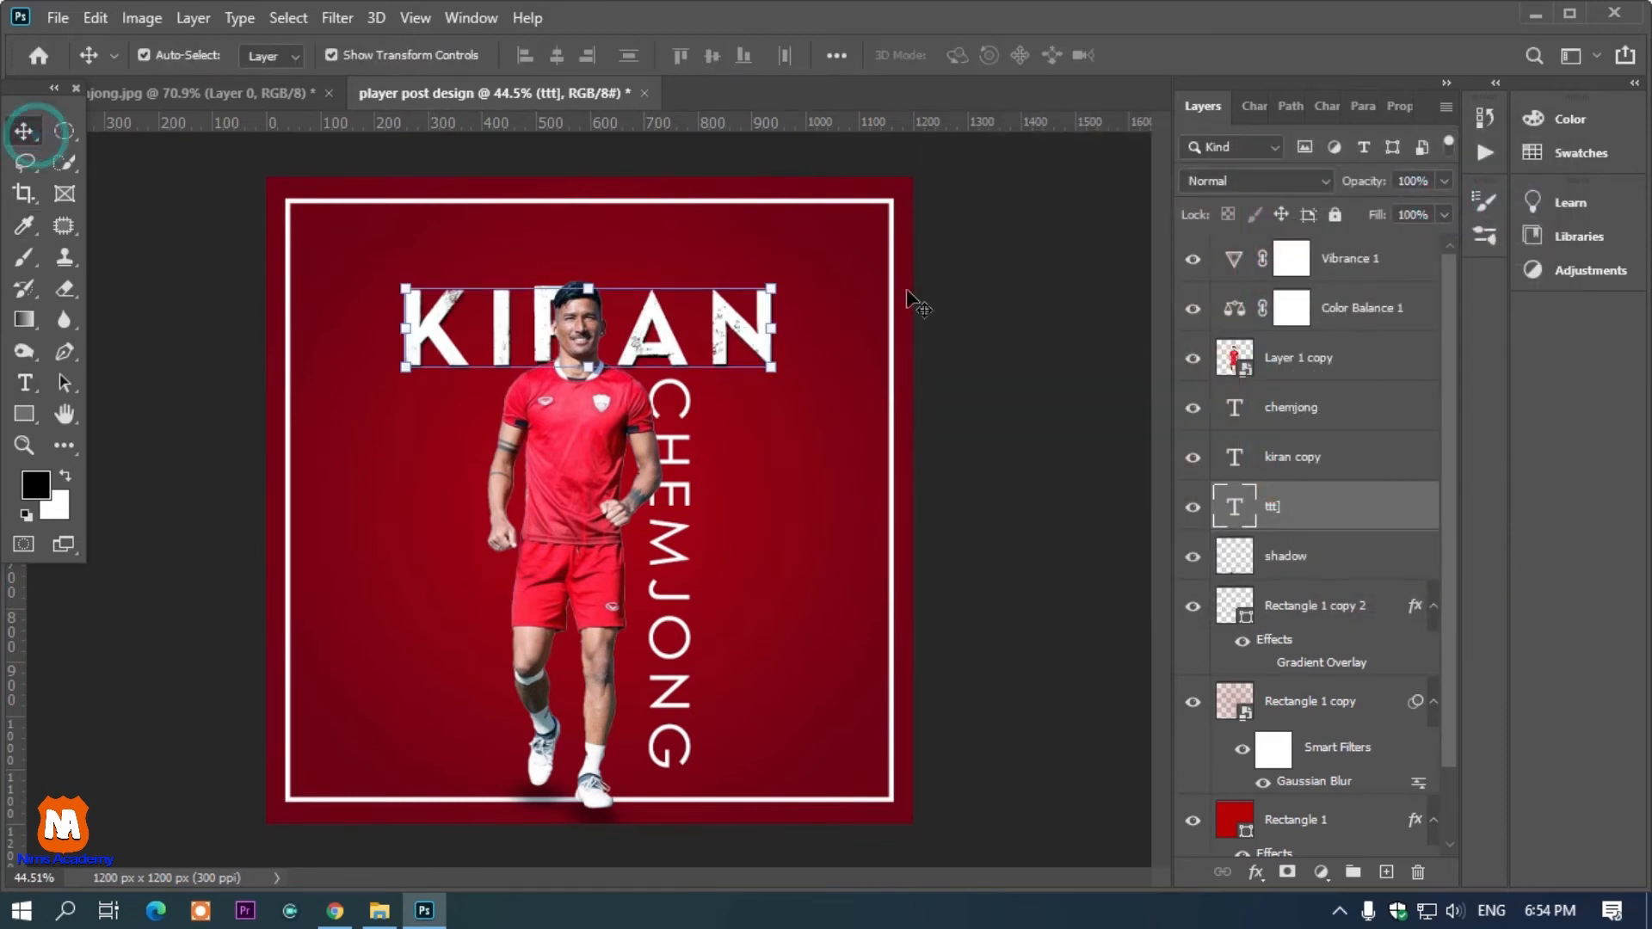
{"action": "left_click", "coordinate": [955, 325]}
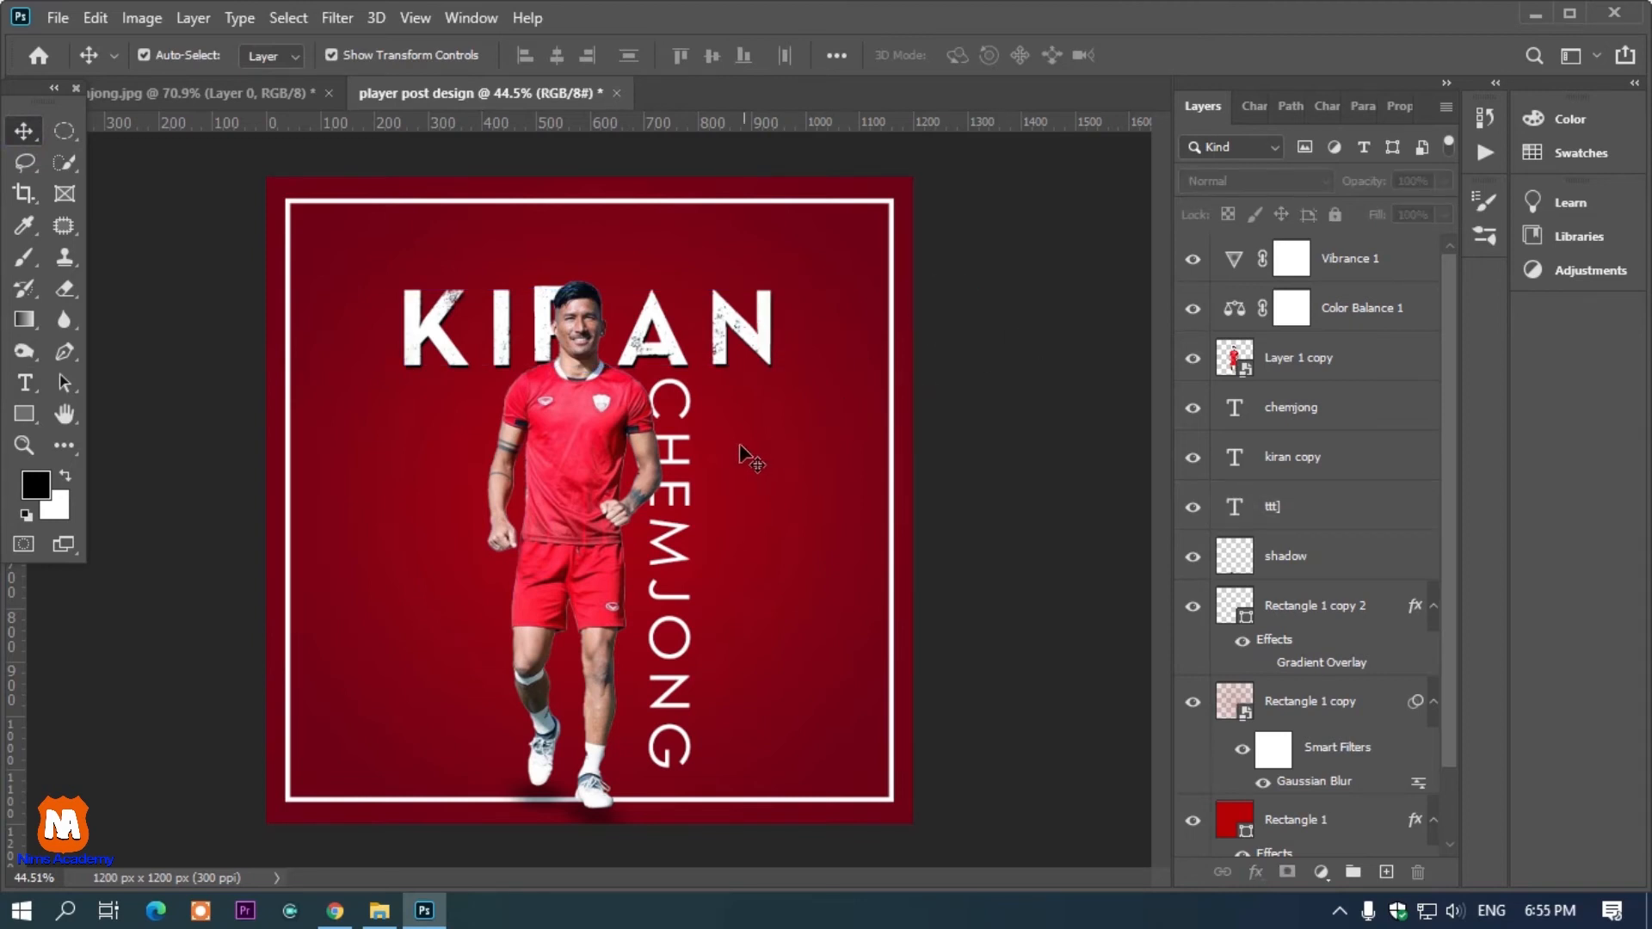
{"action": "scroll", "coordinate": [700, 435], "scroll_direction": "up", "scroll_amount": 3}
{"action": "scroll", "coordinate": [703, 434], "scroll_direction": "down", "scroll_amount": 3}
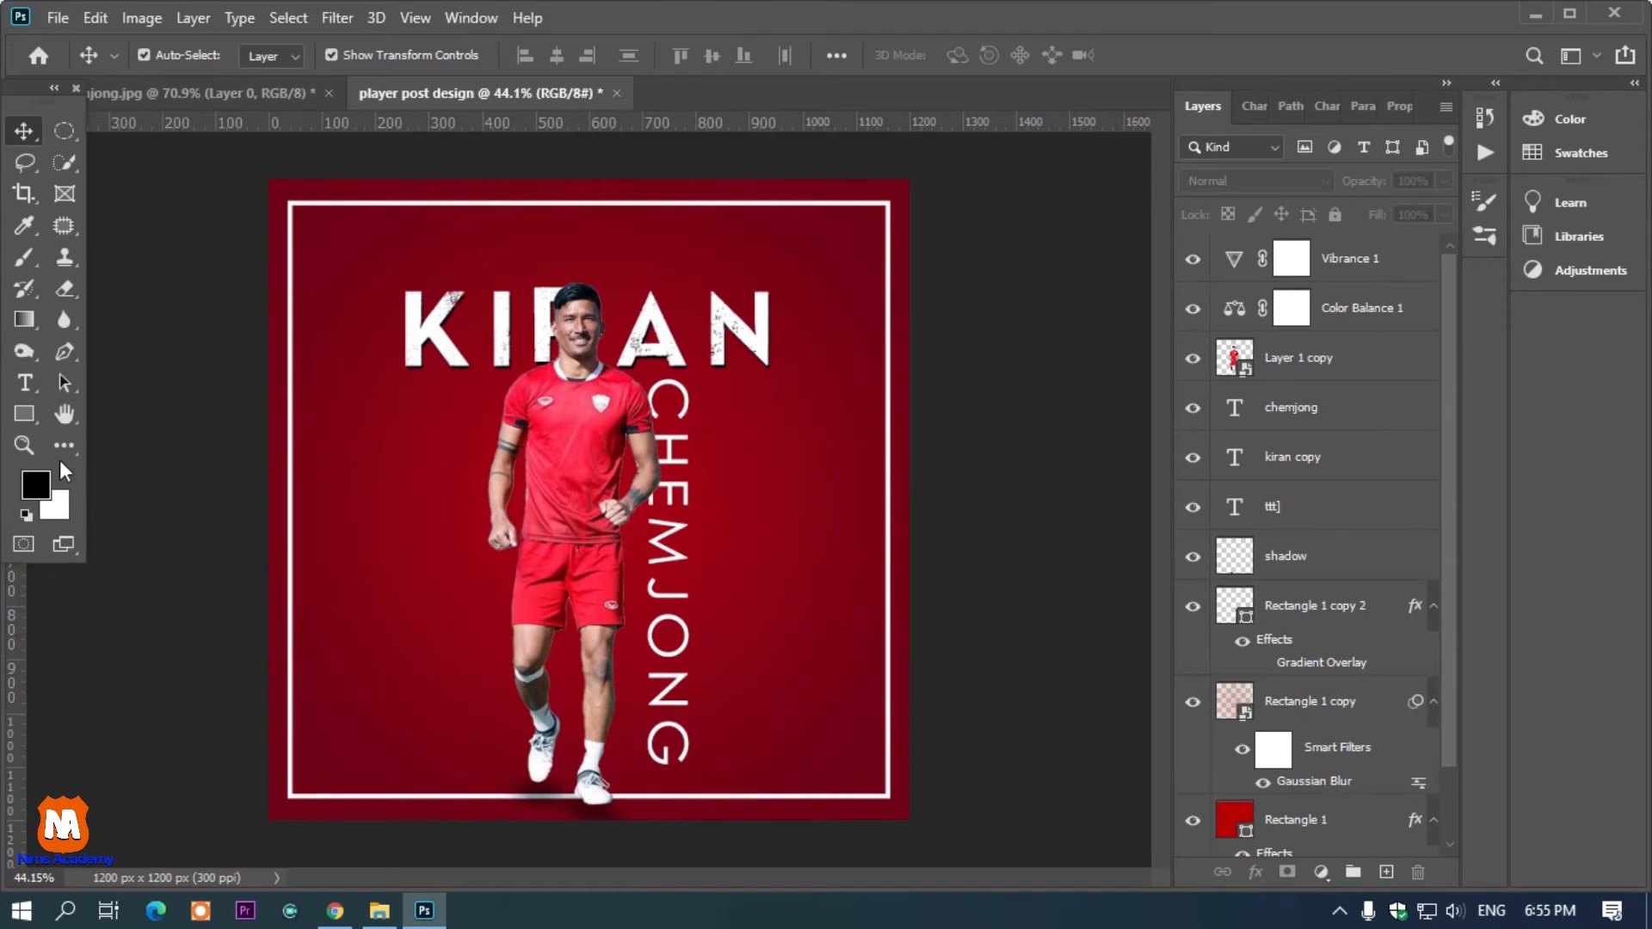
Place nepal_logo from the images folder into the poster, scaled to 0.96% near the frame's upper-left corner.
{"action": "left_click", "coordinate": [378, 909]}
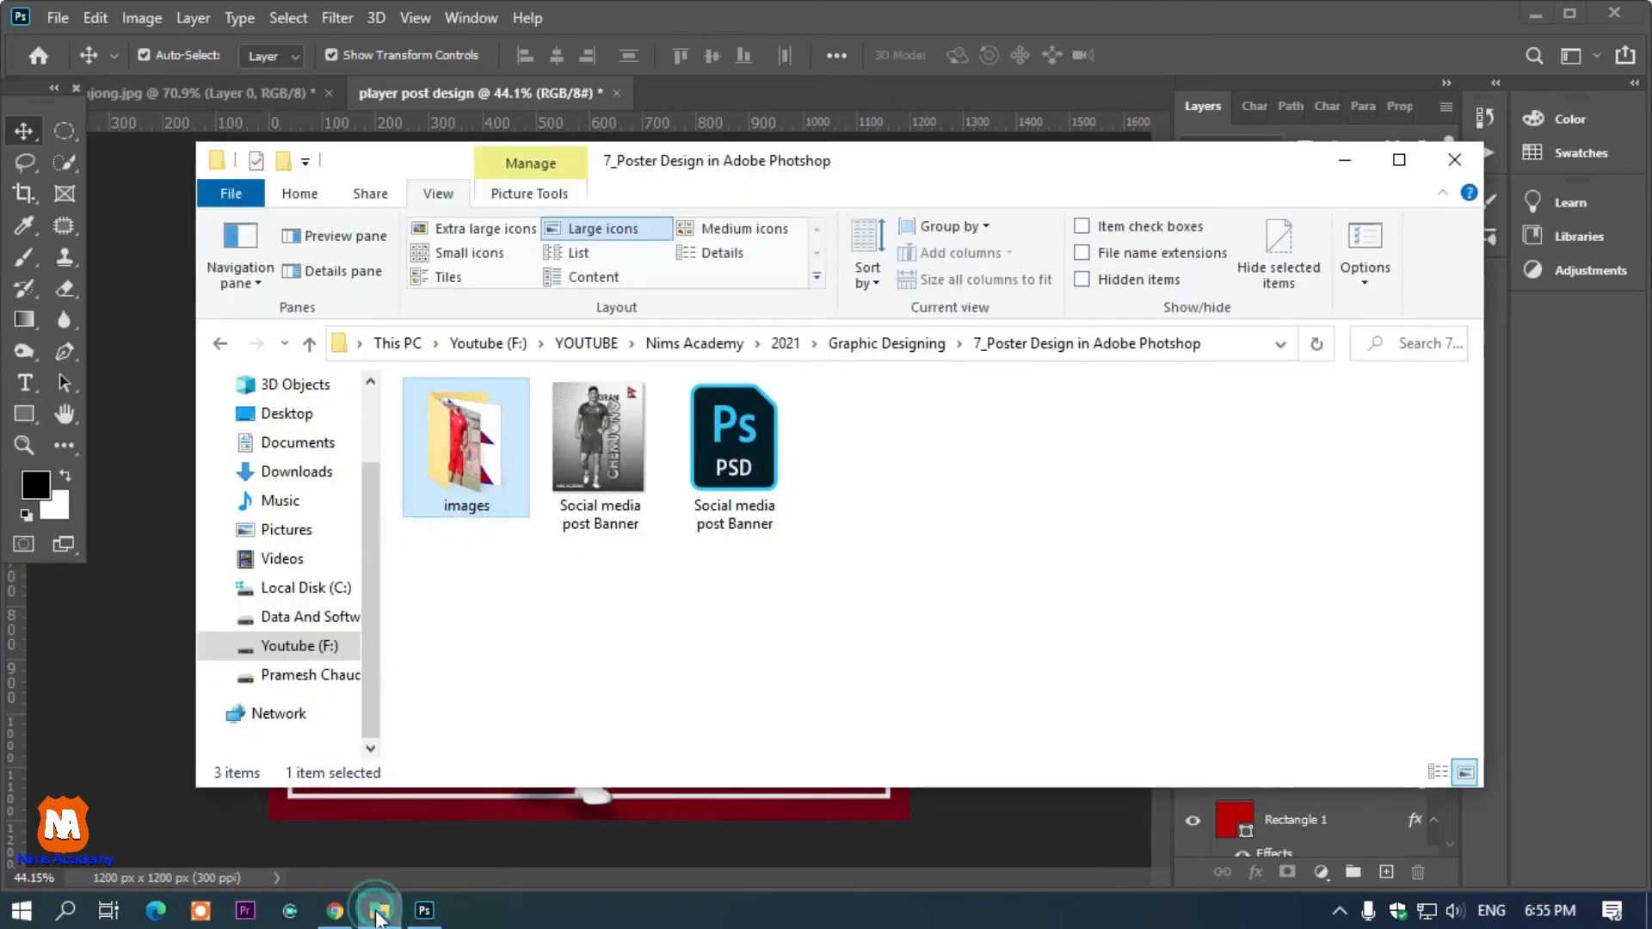
{"action": "key", "text": "Return"}
{"action": "left_click", "coordinate": [590, 448]}
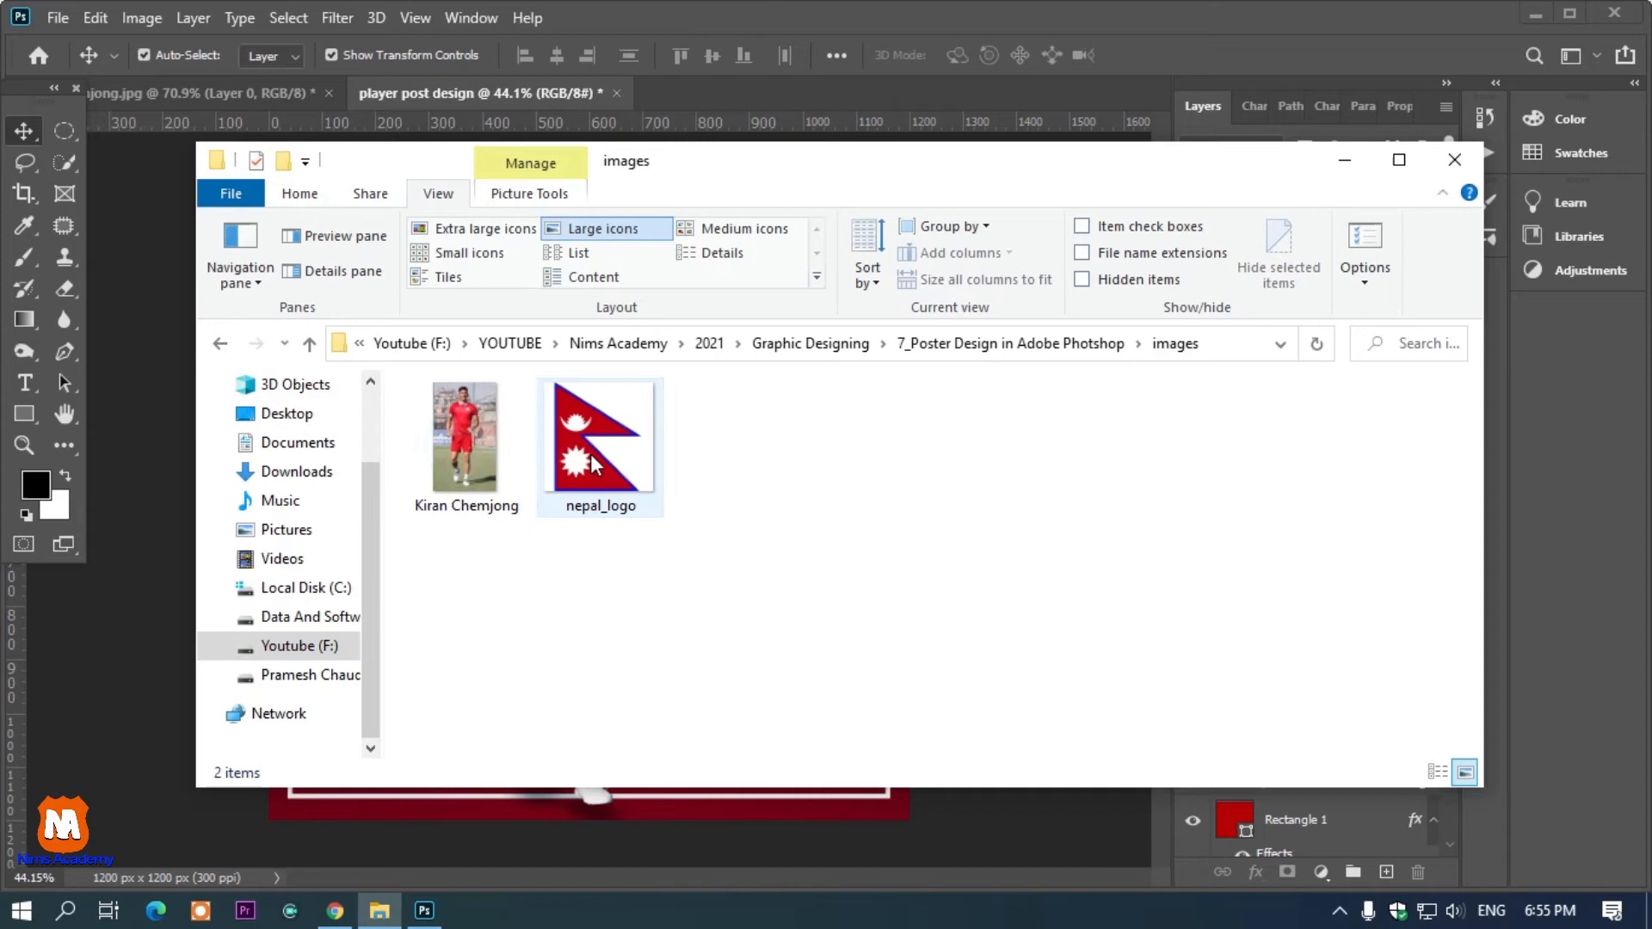
{"action": "left_click_drag", "start_coordinate": [585, 756], "coordinate": [430, 530]}
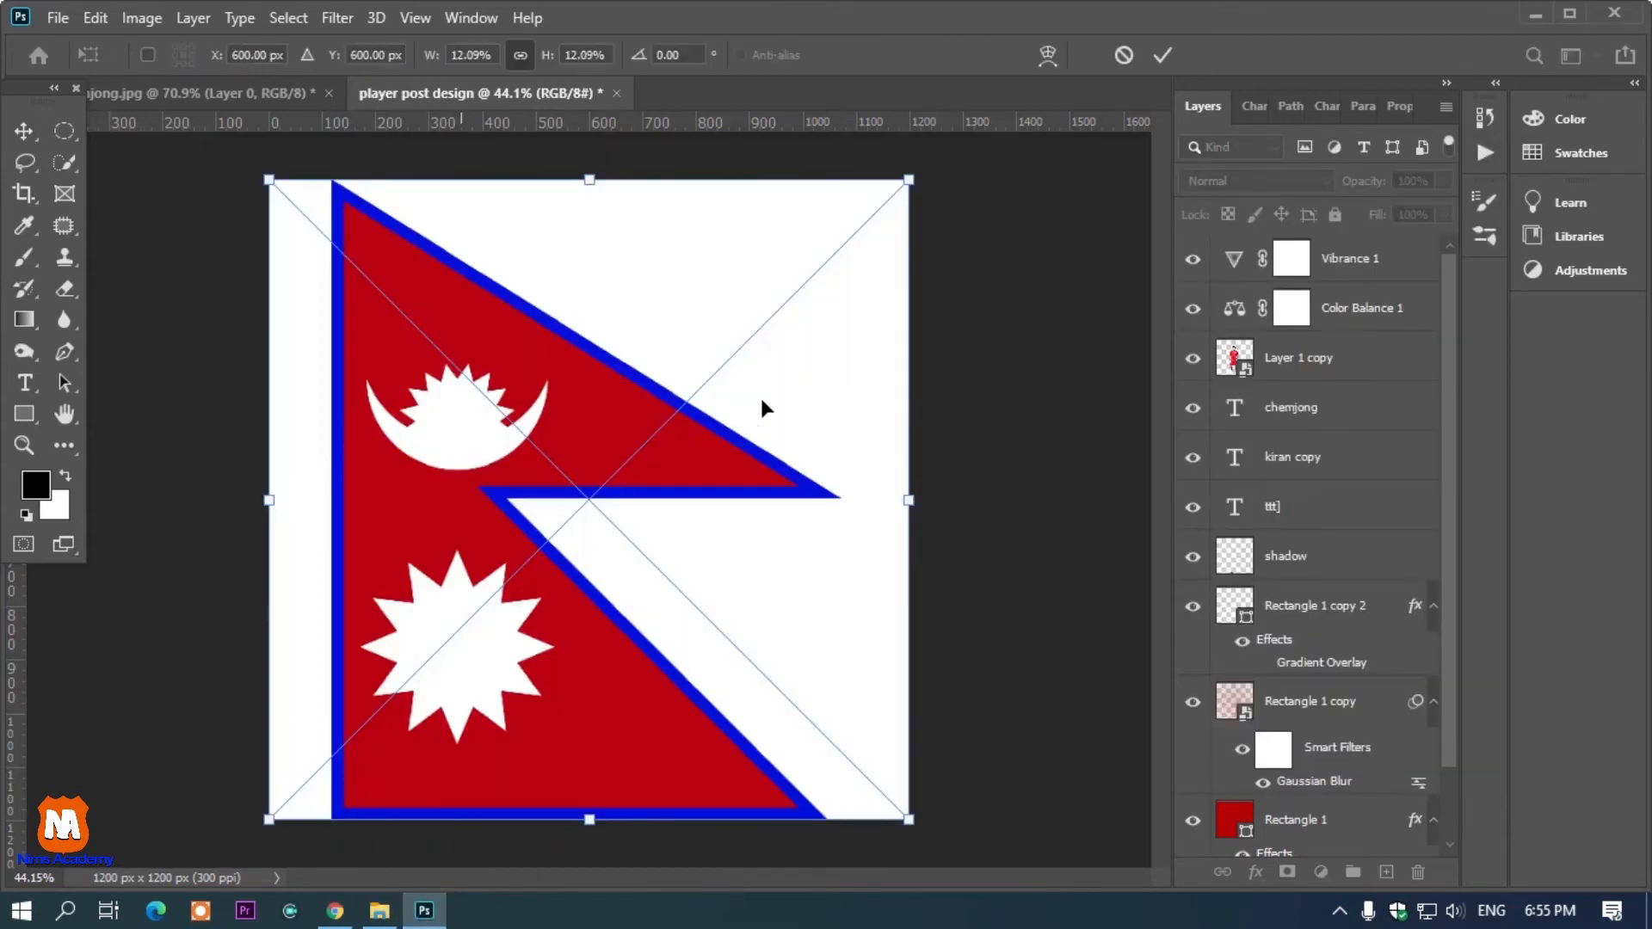
{"action": "left_click_drag", "start_coordinate": [934, 179], "coordinate": [351, 260]}
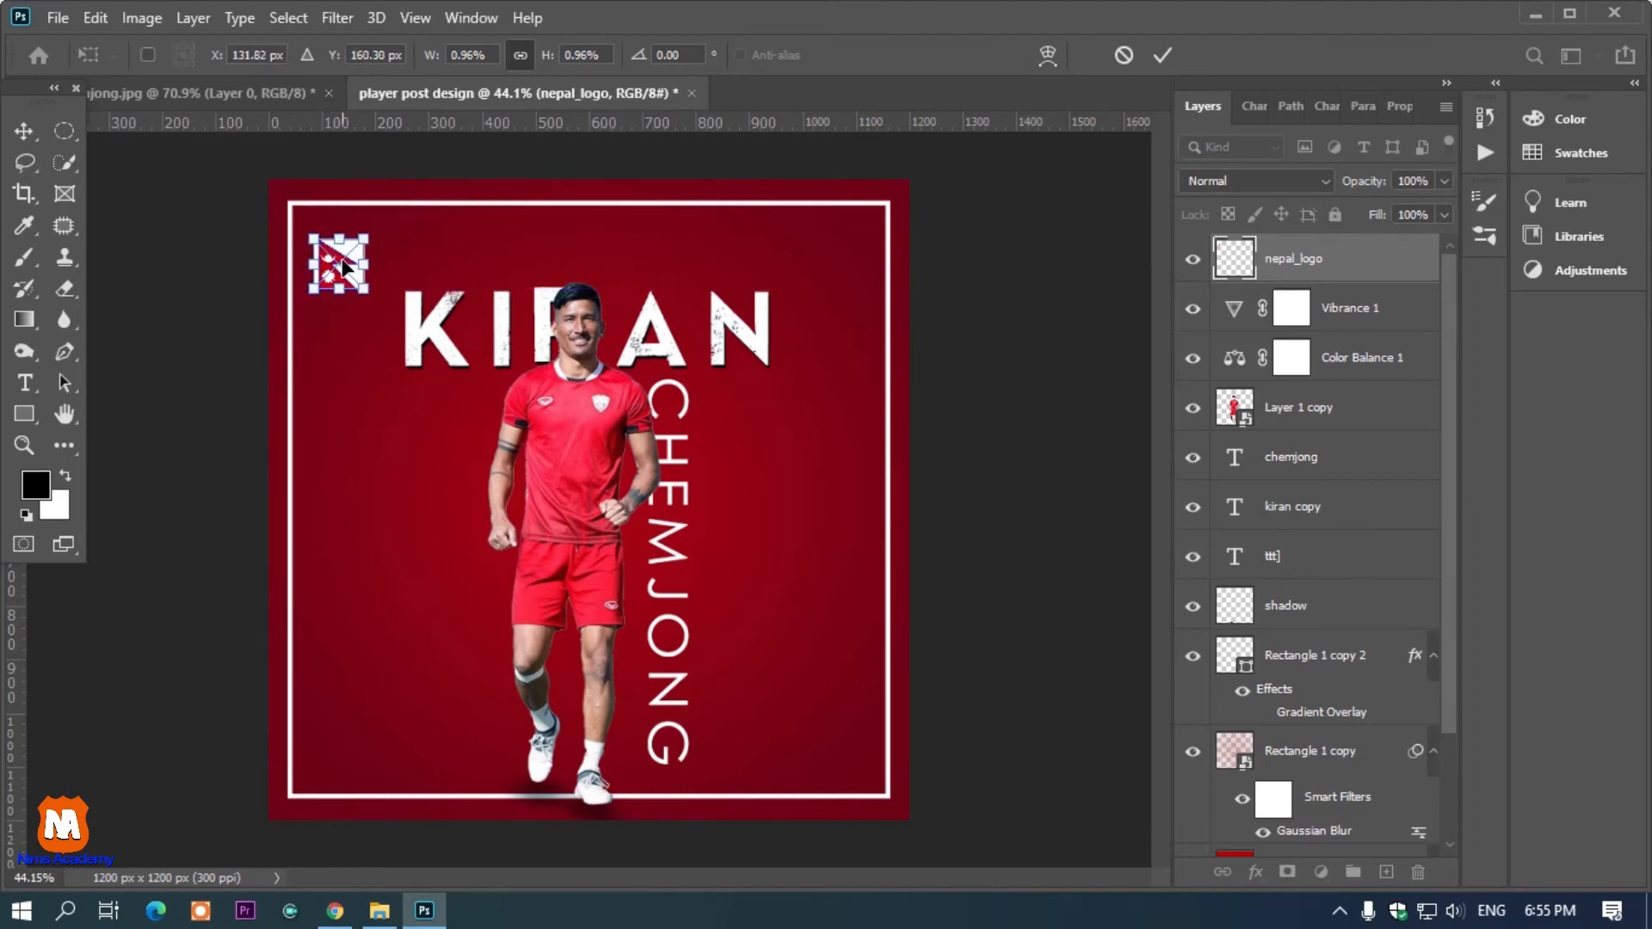
{"action": "key", "text": "Return"}
Mask away the white background around the Nepal flag and enlarge the flag to 154.76% in the frame's upper-left corner.
{"action": "left_click", "coordinate": [961, 329]}
{"action": "left_click", "coordinate": [345, 245]}
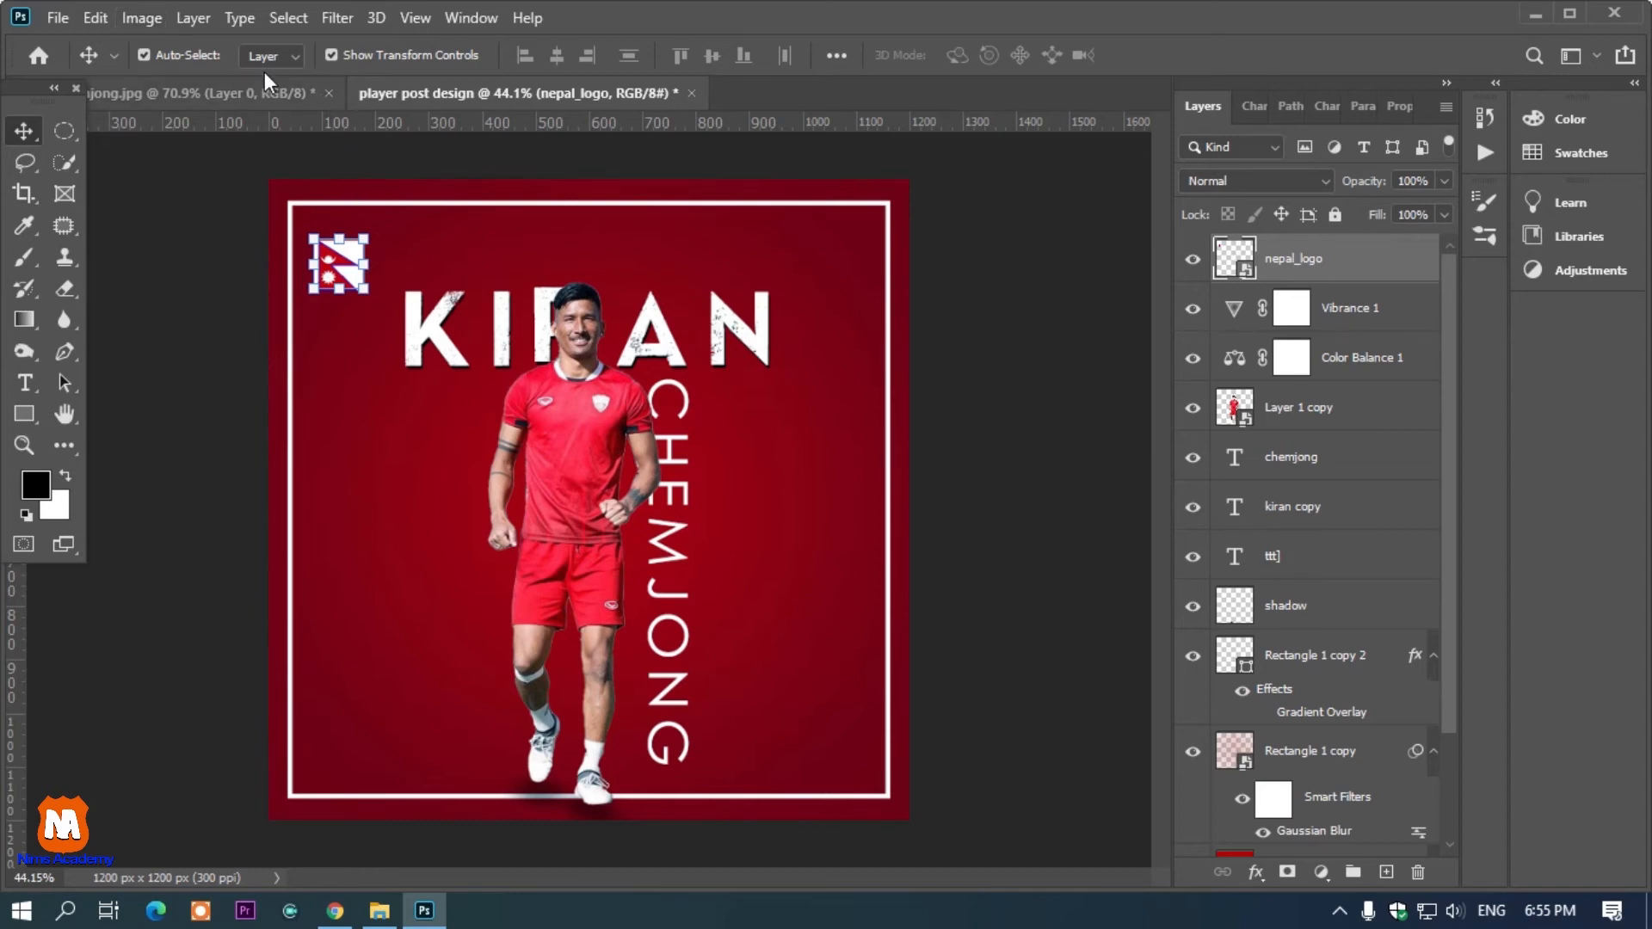
{"action": "left_click", "coordinate": [289, 18]}
{"action": "left_click", "coordinate": [344, 301]}
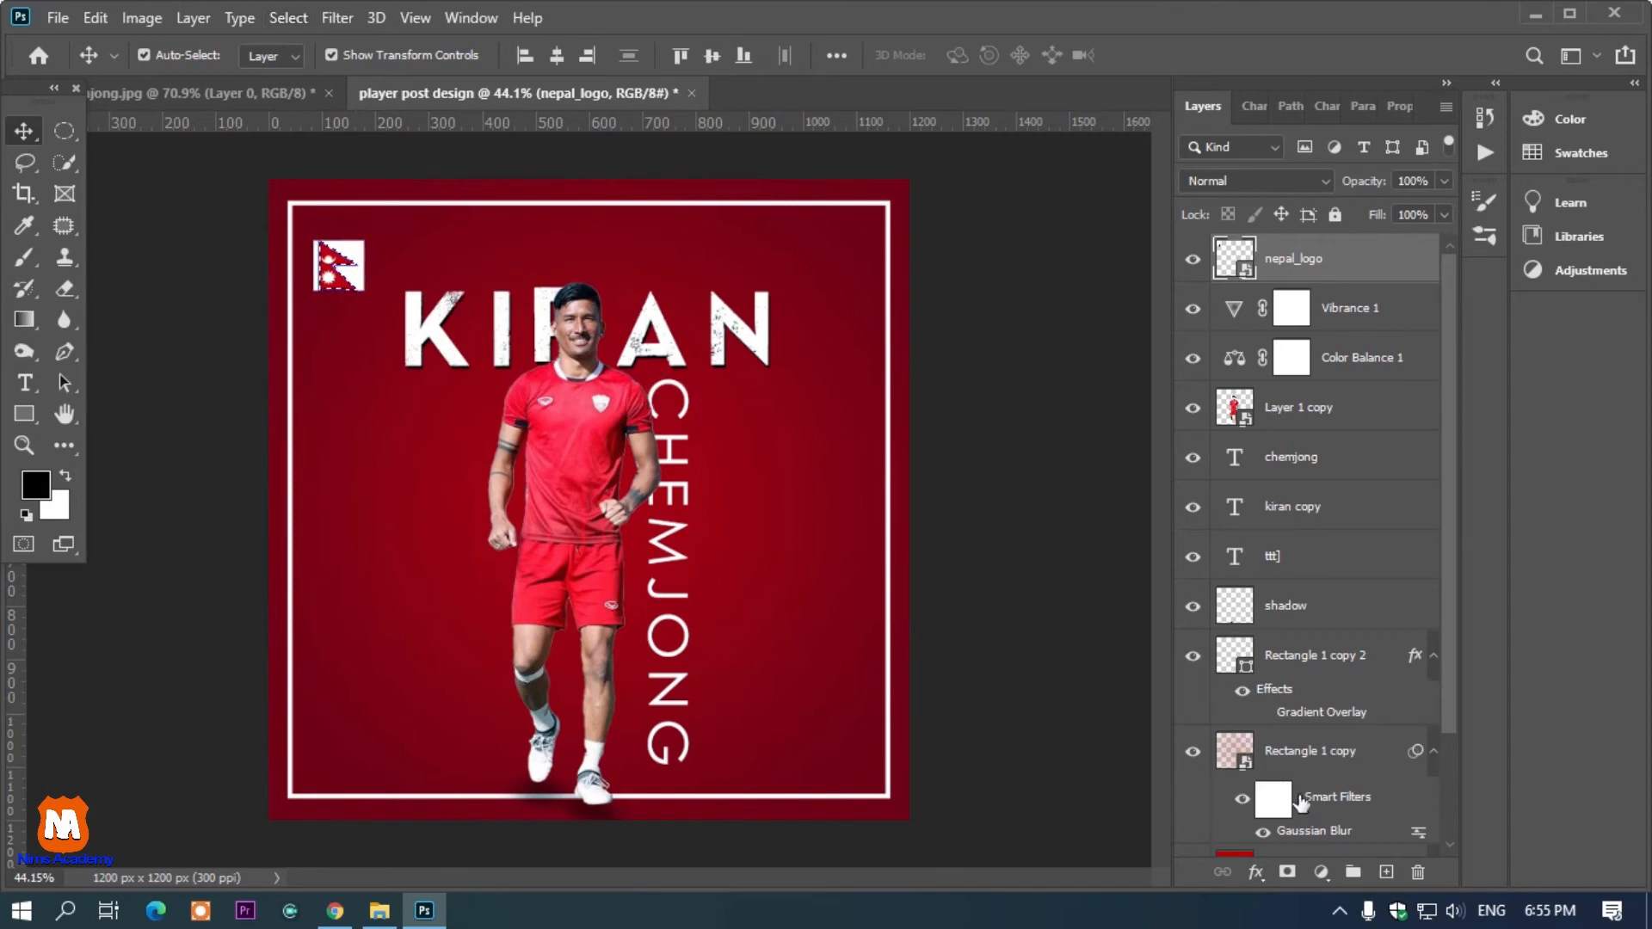
{"action": "left_click", "coordinate": [1288, 872]}
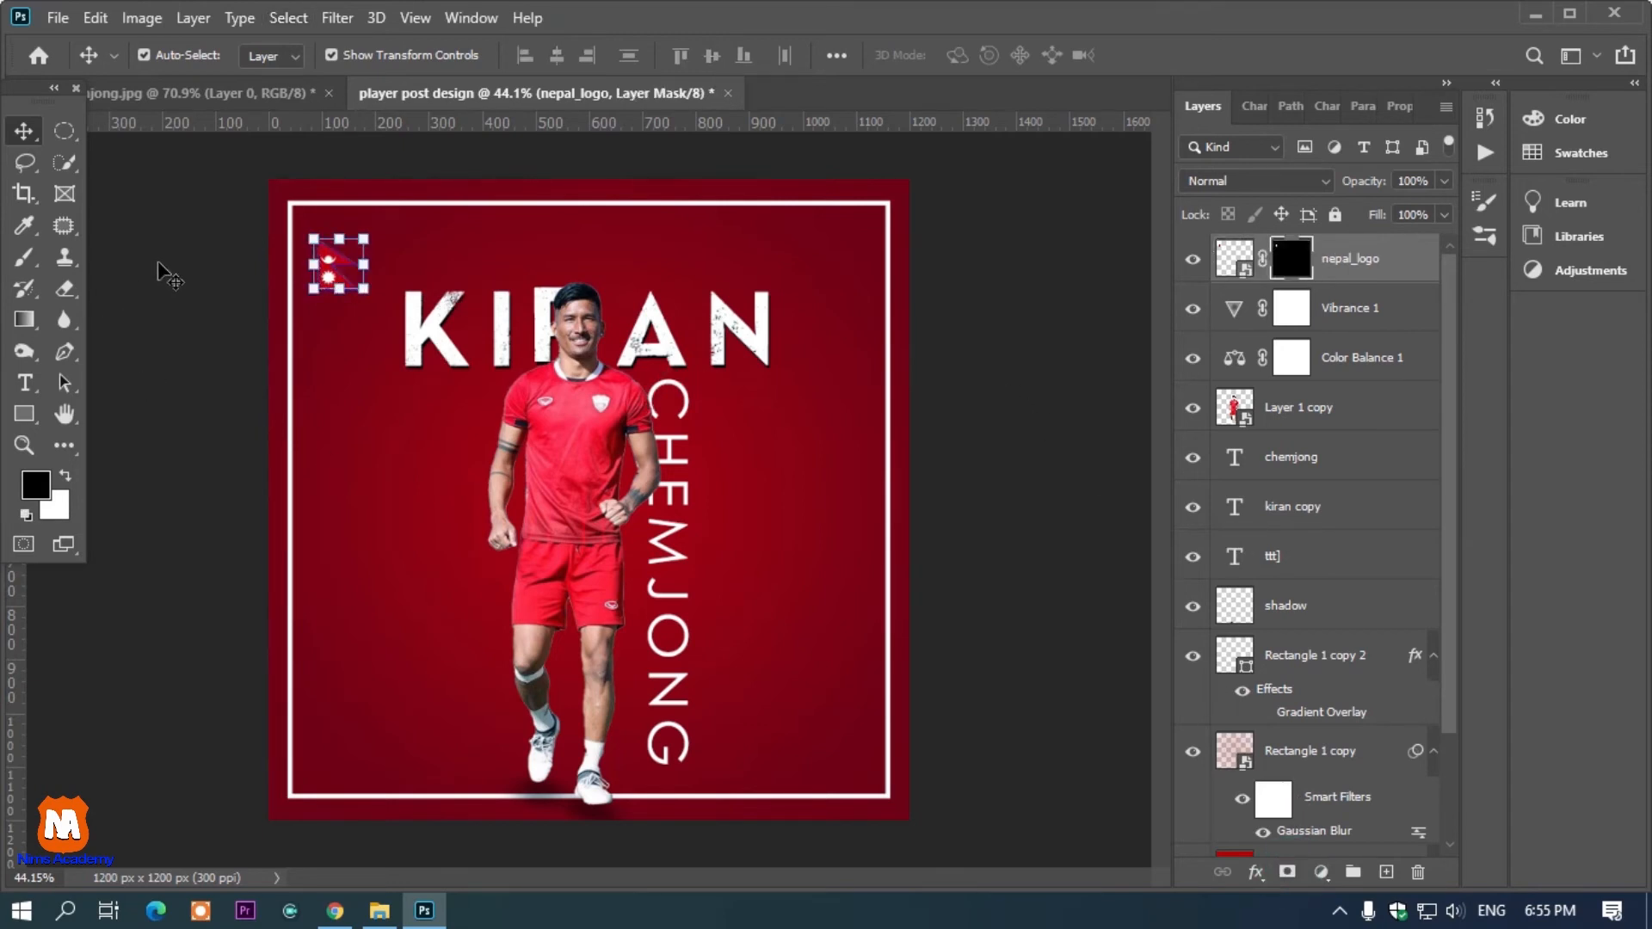
{"action": "left_click_drag", "start_coordinate": [368, 293], "coordinate": [342, 268]}
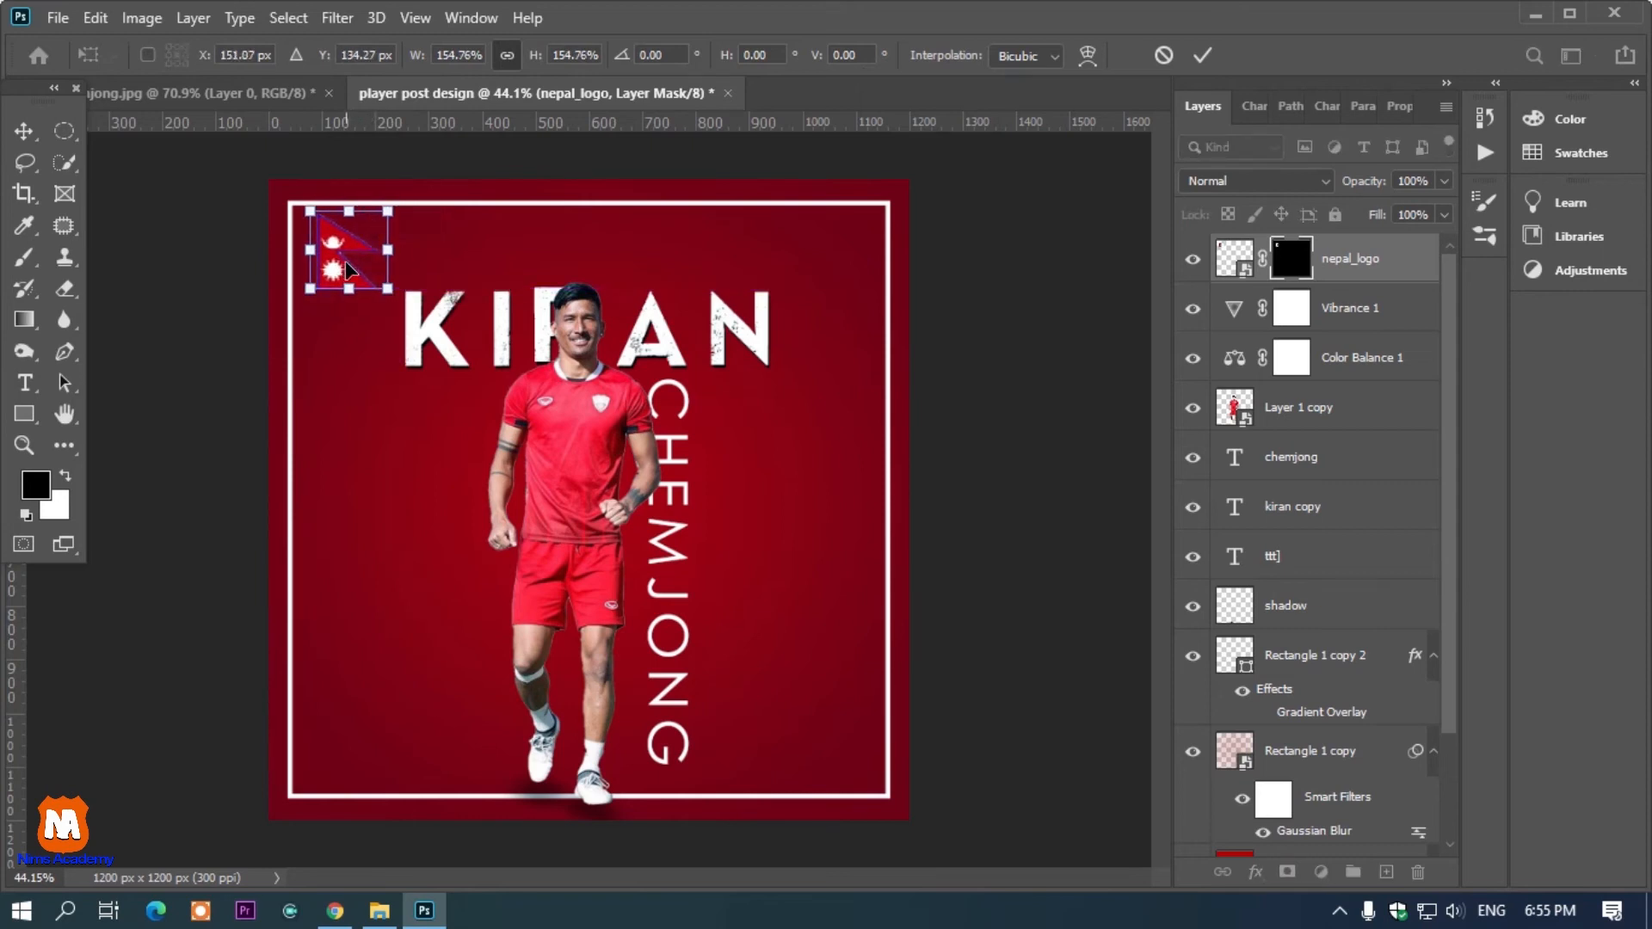
{"action": "key", "text": "Return"}
Start a new text line inside the frame's lower-left corner in Century Gothic Regular at 14 px.
{"action": "left_click", "coordinate": [24, 383]}
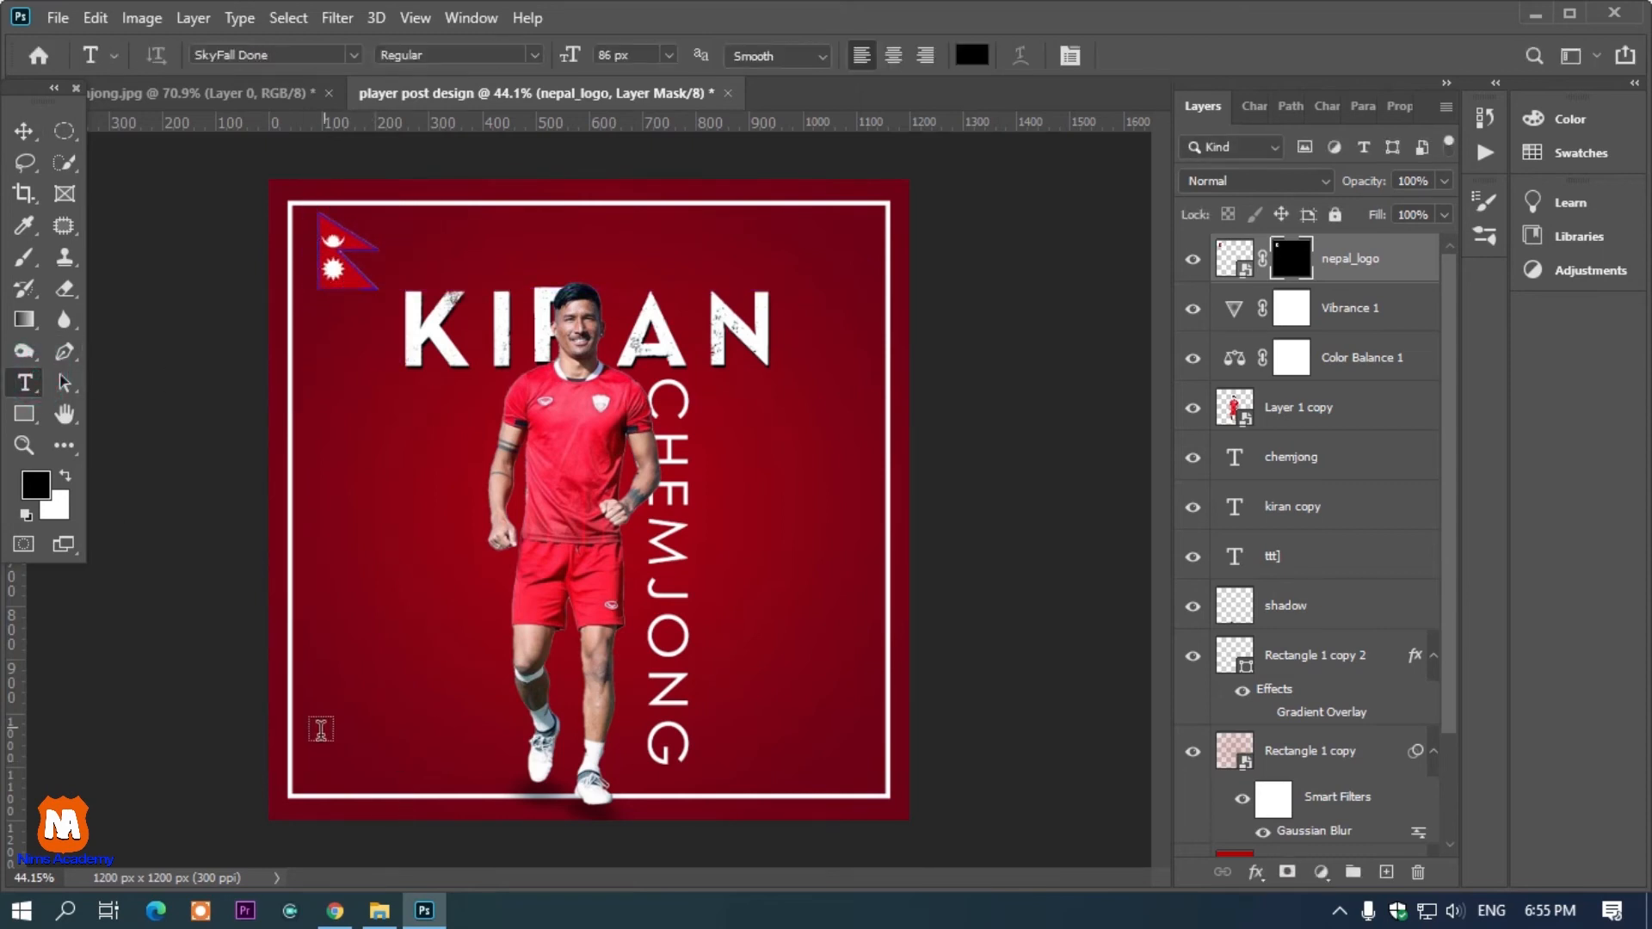
{"action": "left_click", "coordinate": [320, 748]}
{"action": "left_click_drag", "start_coordinate": [574, 59], "coordinate": [488, 86]}
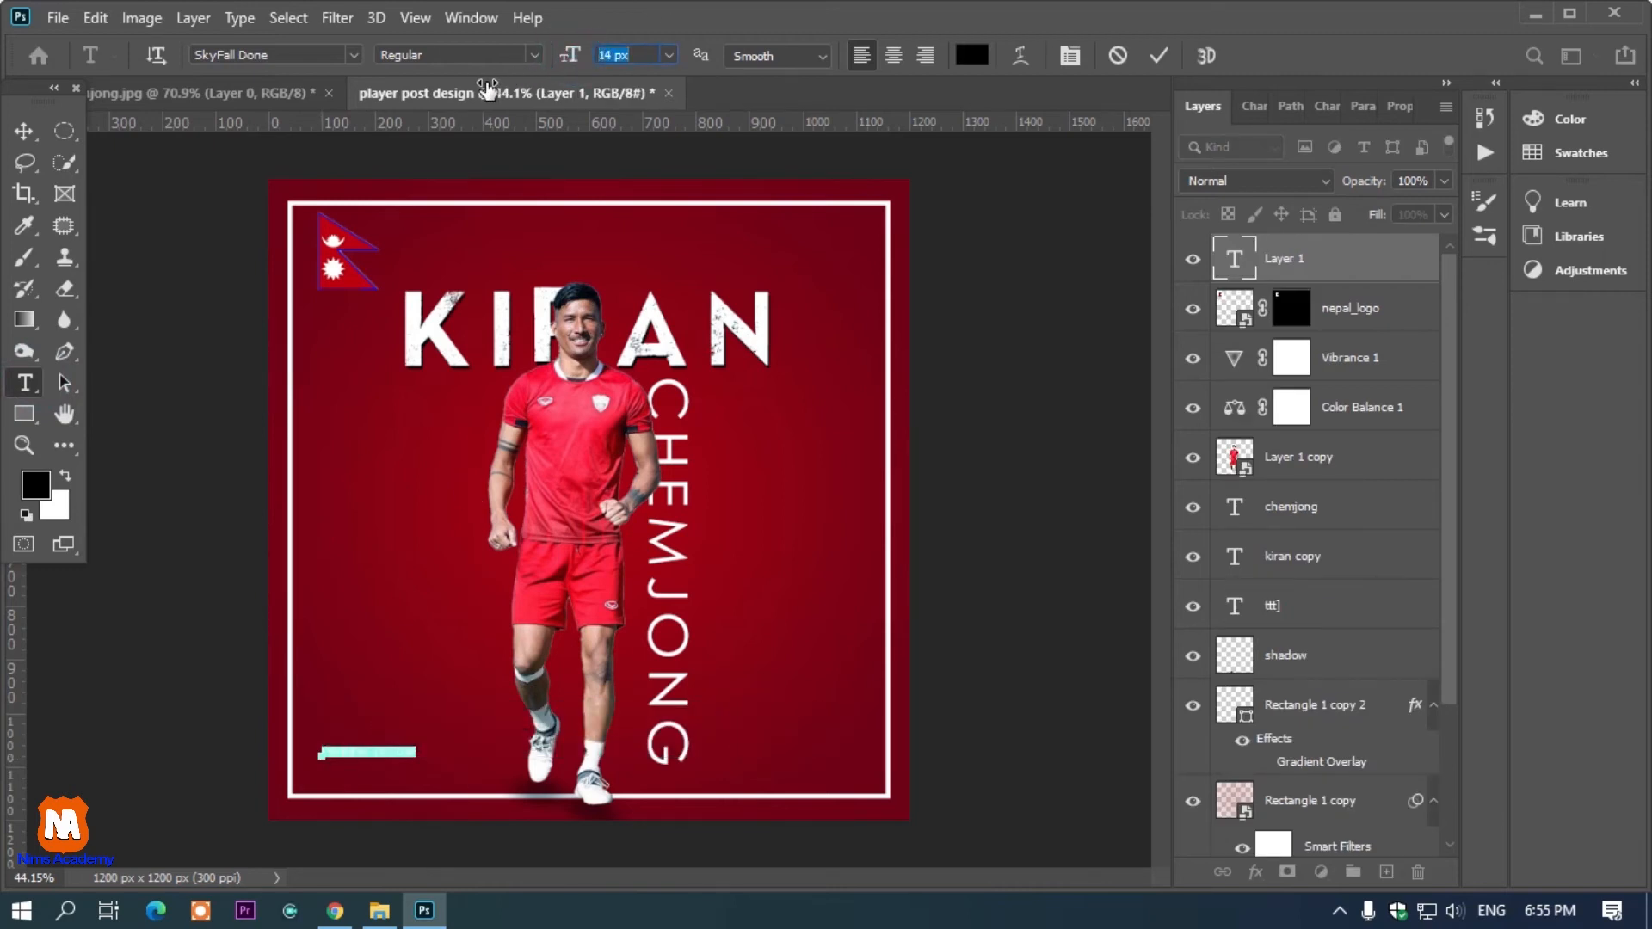
{"action": "left_click", "coordinate": [354, 55]}
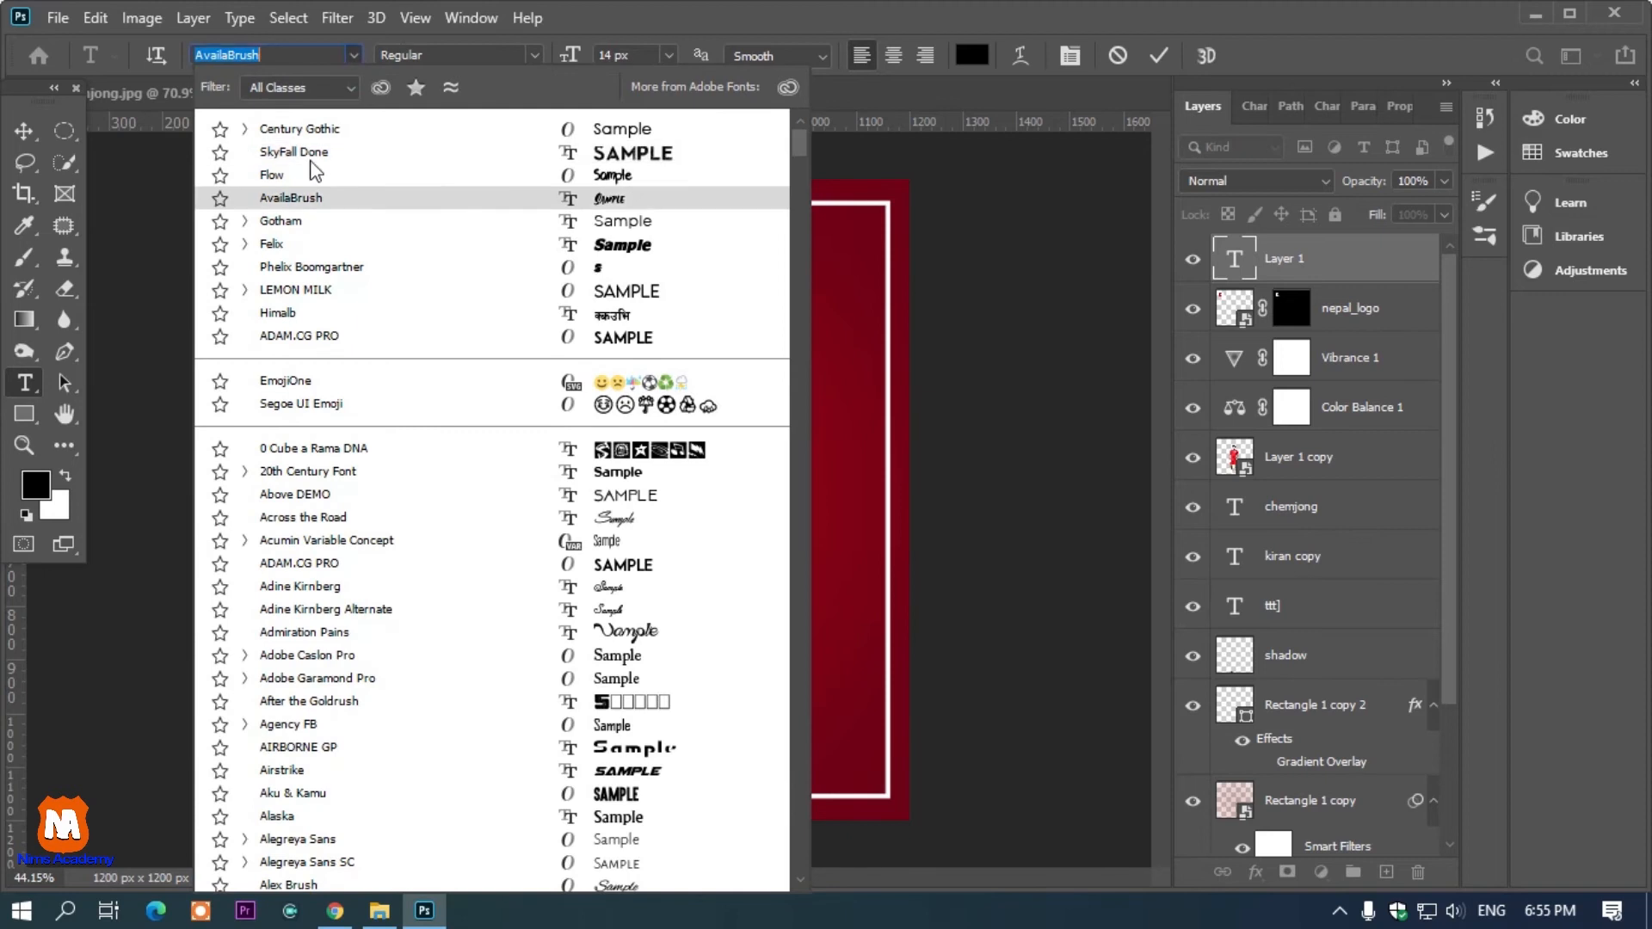
{"action": "key", "text": "Escape"}
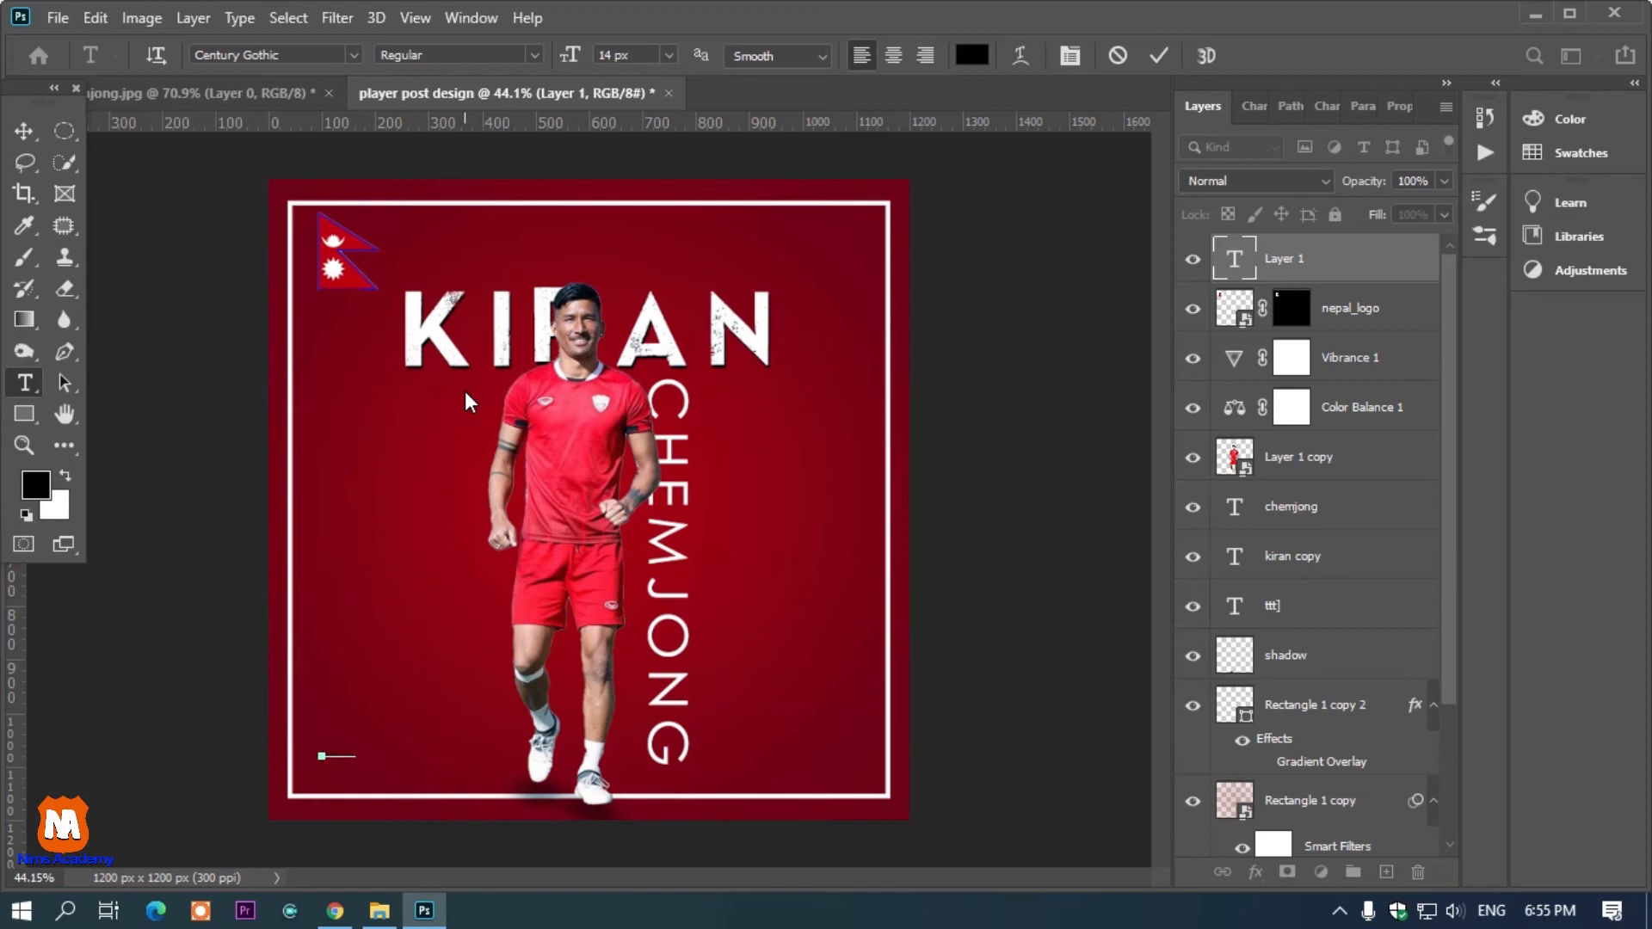
Format the whole lower-left text line at 20 px in white.
{"action": "key", "text": "ctrl+a"}
{"action": "left_click_drag", "start_coordinate": [576, 60], "coordinate": [587, 53]}
{"action": "left_click", "coordinate": [971, 56]}
{"action": "left_click_drag", "start_coordinate": [988, 226], "coordinate": [932, 207]}
{"action": "left_click", "coordinate": [1462, 189]}
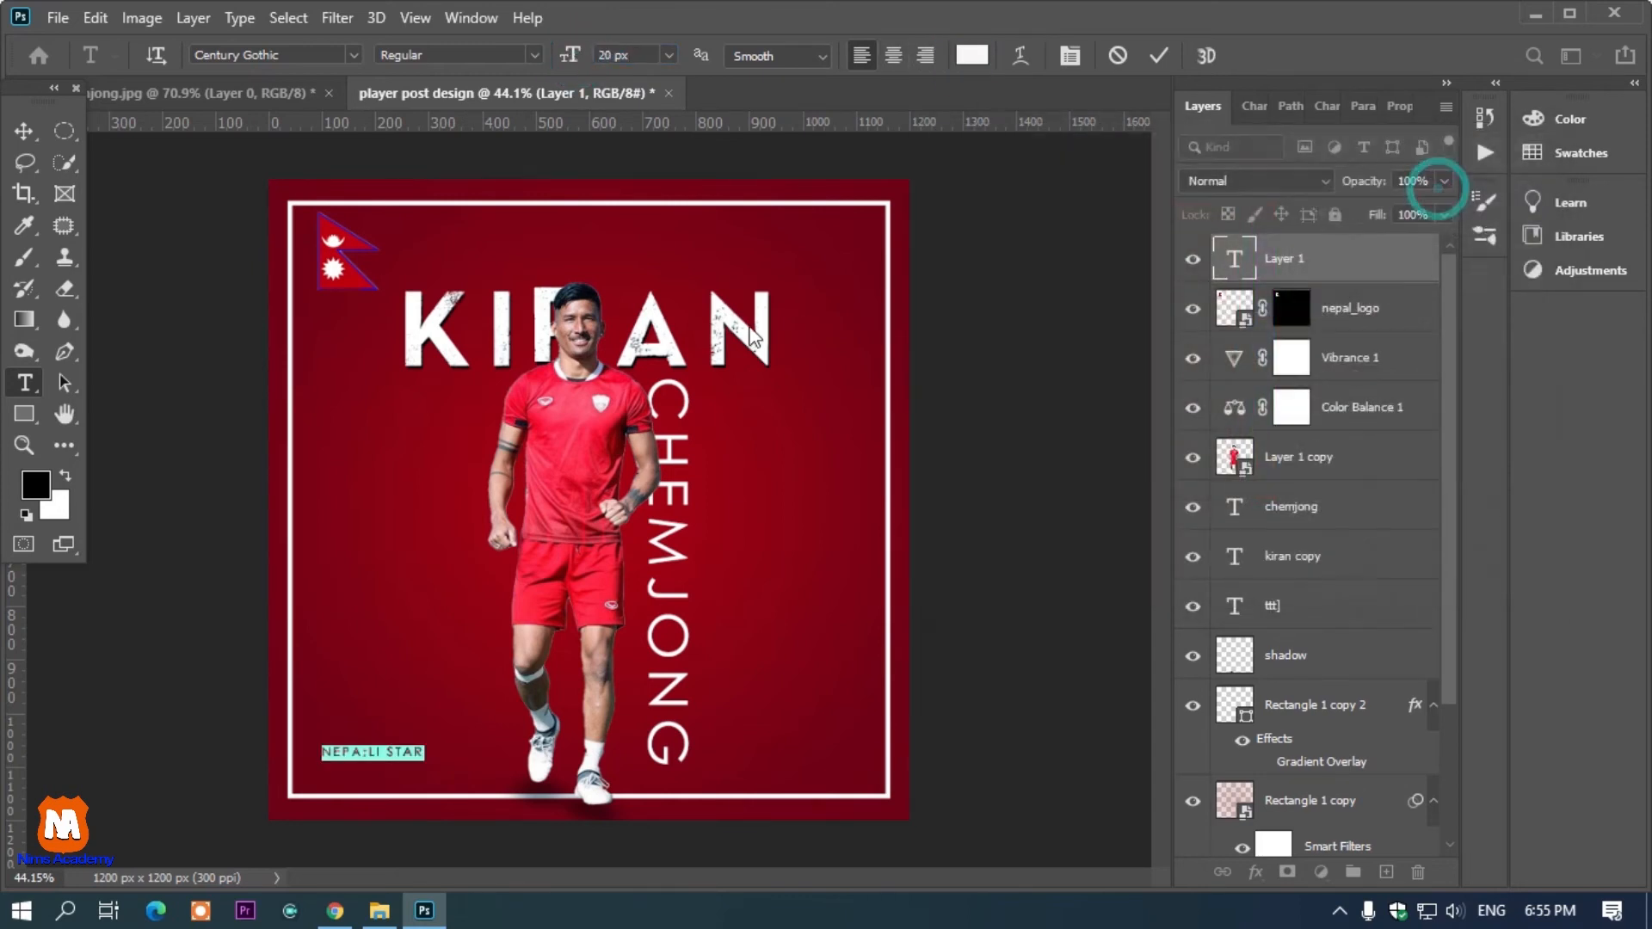
Edit the line to read NEPALI FOOTBALL STAR and move it closer to the frame's lower-left corner.
{"action": "left_click", "coordinate": [357, 755]}
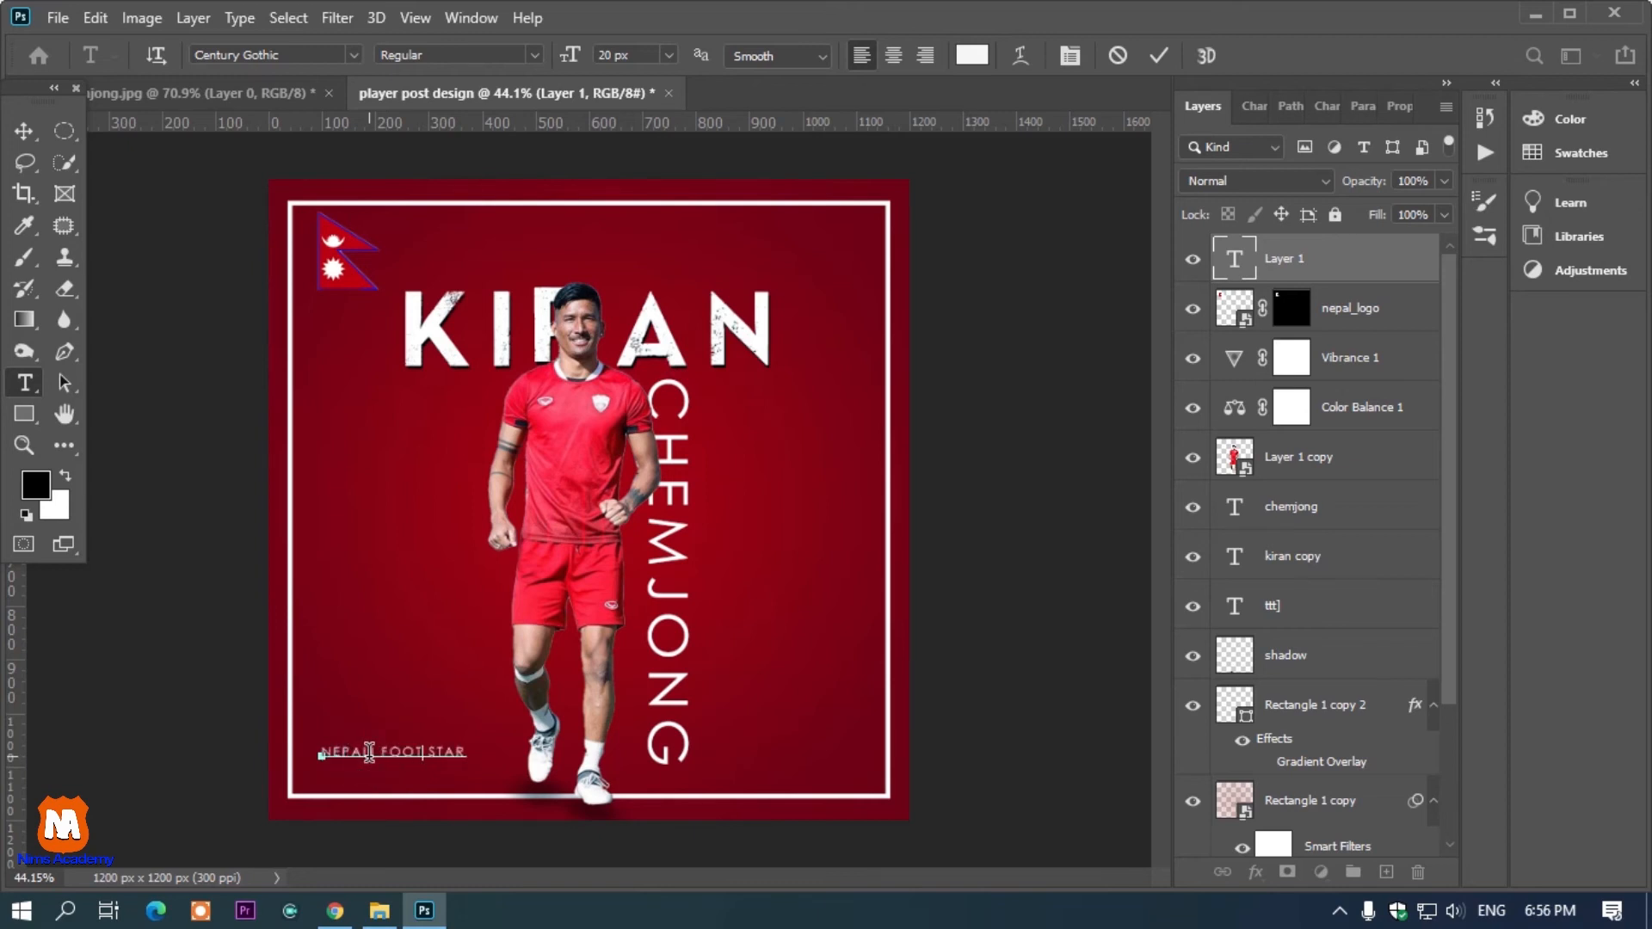
{"action": "left_click_drag", "start_coordinate": [428, 796], "coordinate": [413, 819]}
{"action": "left_click", "coordinate": [24, 130]}
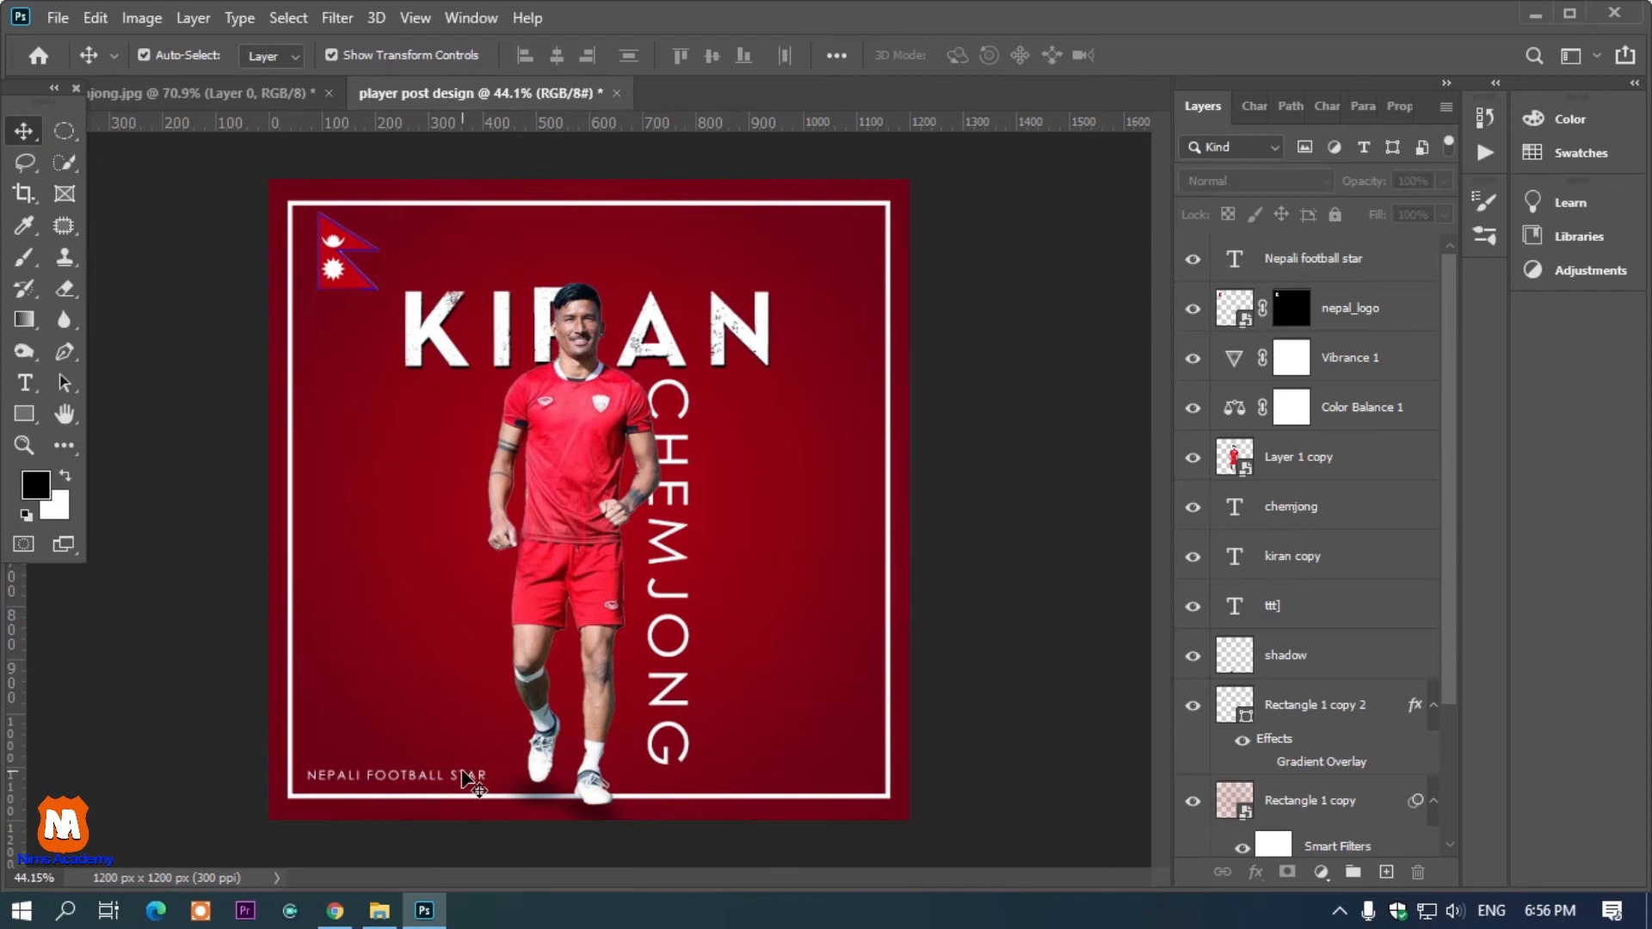
Duplicate the NEPALI FOOTBALL STAR text, rotate the copy 90° counter-clockwise and place it along the frame's upper-right edge.
{"action": "left_click_drag", "start_coordinate": [462, 768], "coordinate": [837, 265]}
{"action": "key", "text": "ctrl"}
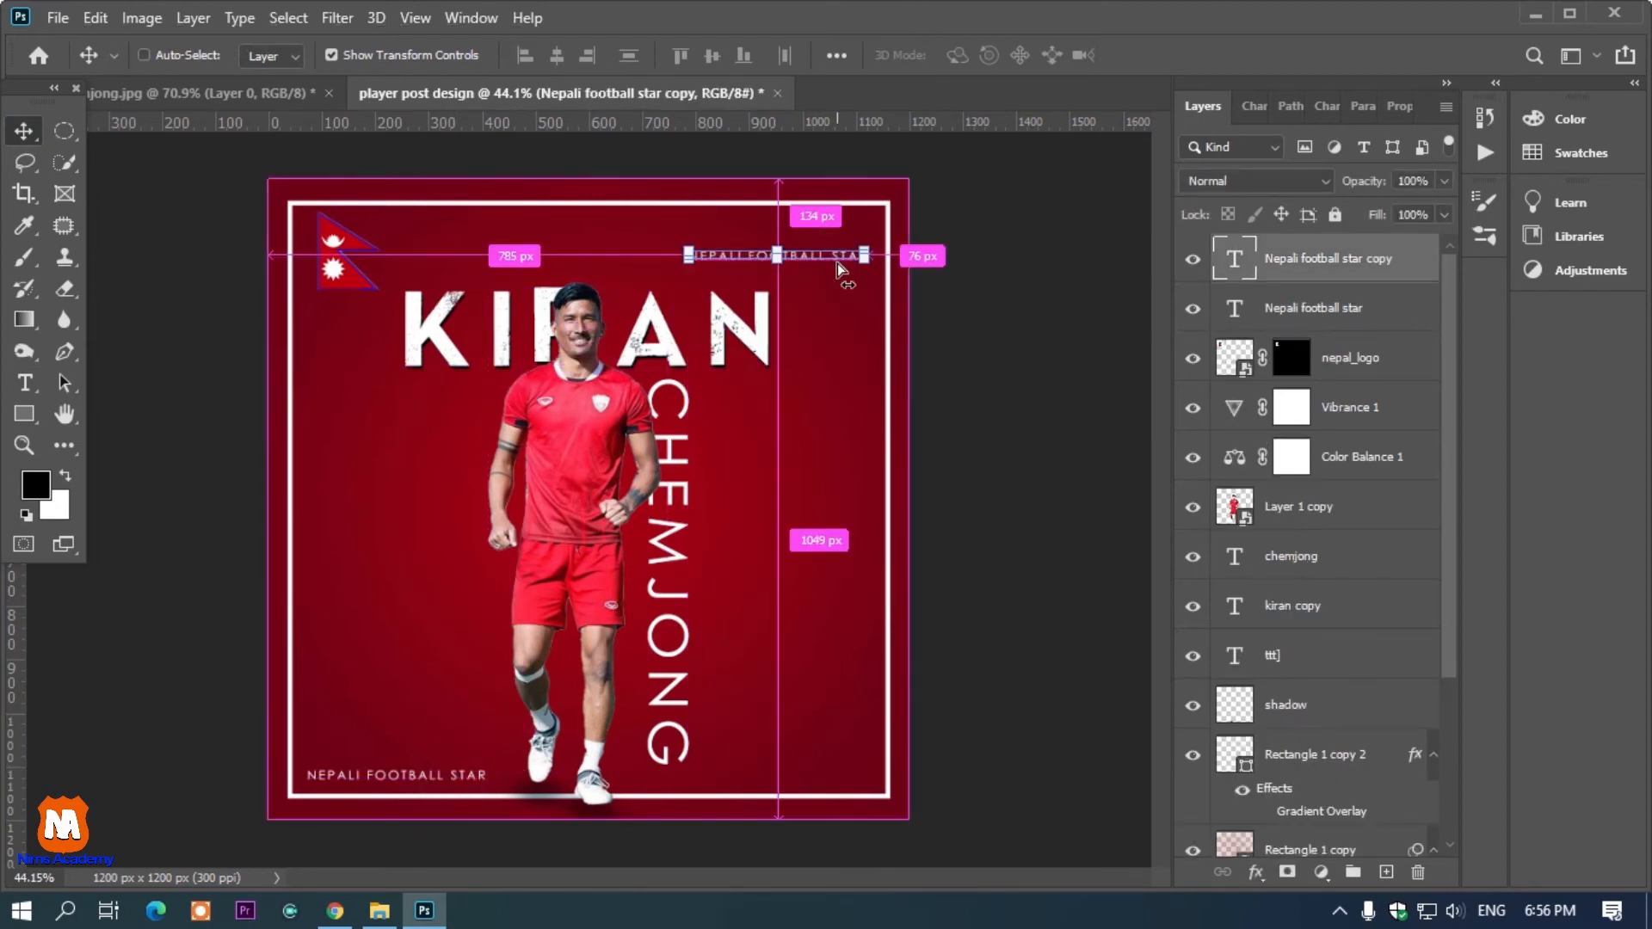
{"action": "key", "text": "ctrl+t"}
{"action": "right_click", "coordinate": [830, 257]}
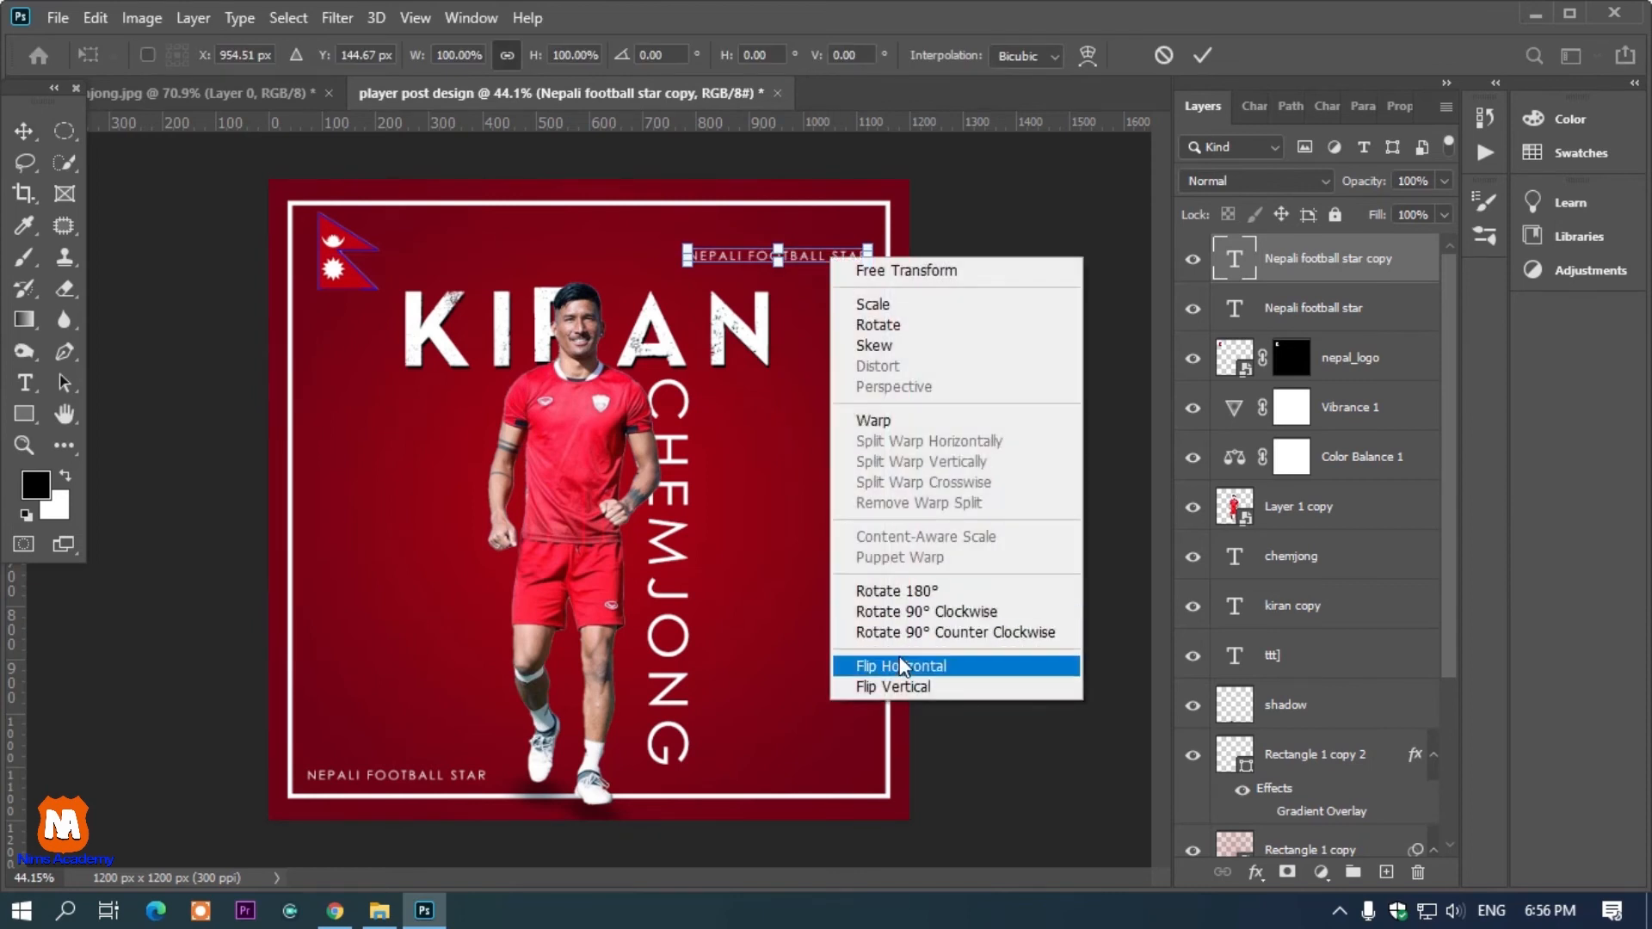
{"action": "left_click", "coordinate": [912, 632]}
{"action": "left_click_drag", "start_coordinate": [779, 255], "coordinate": [858, 314]}
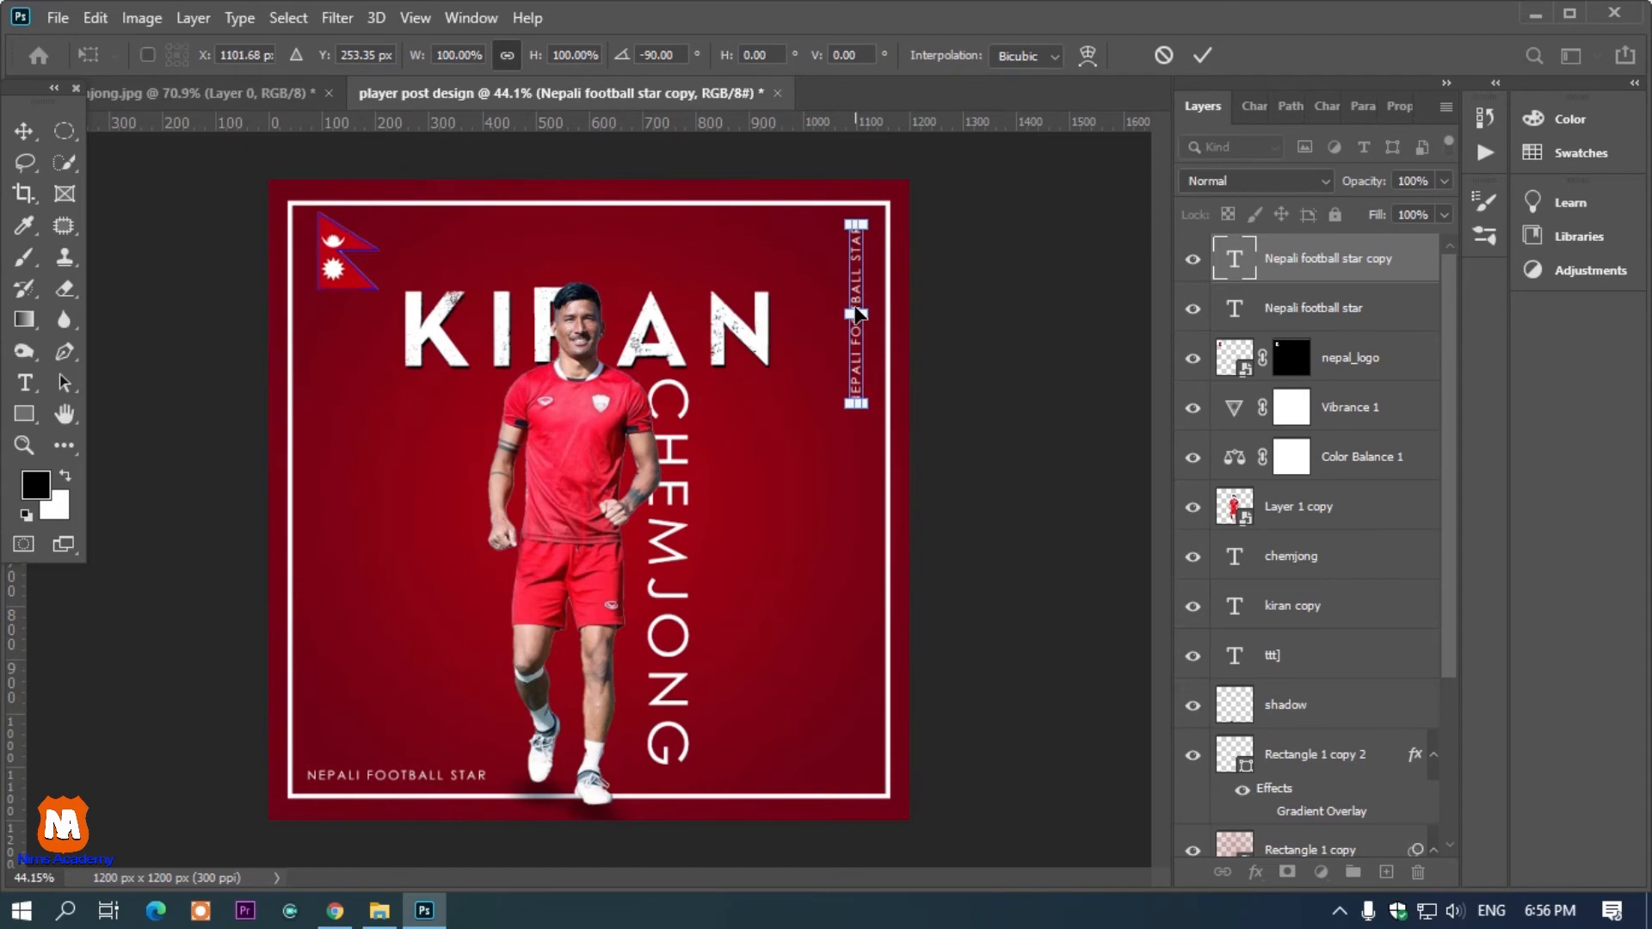
{"action": "key", "text": "Return"}
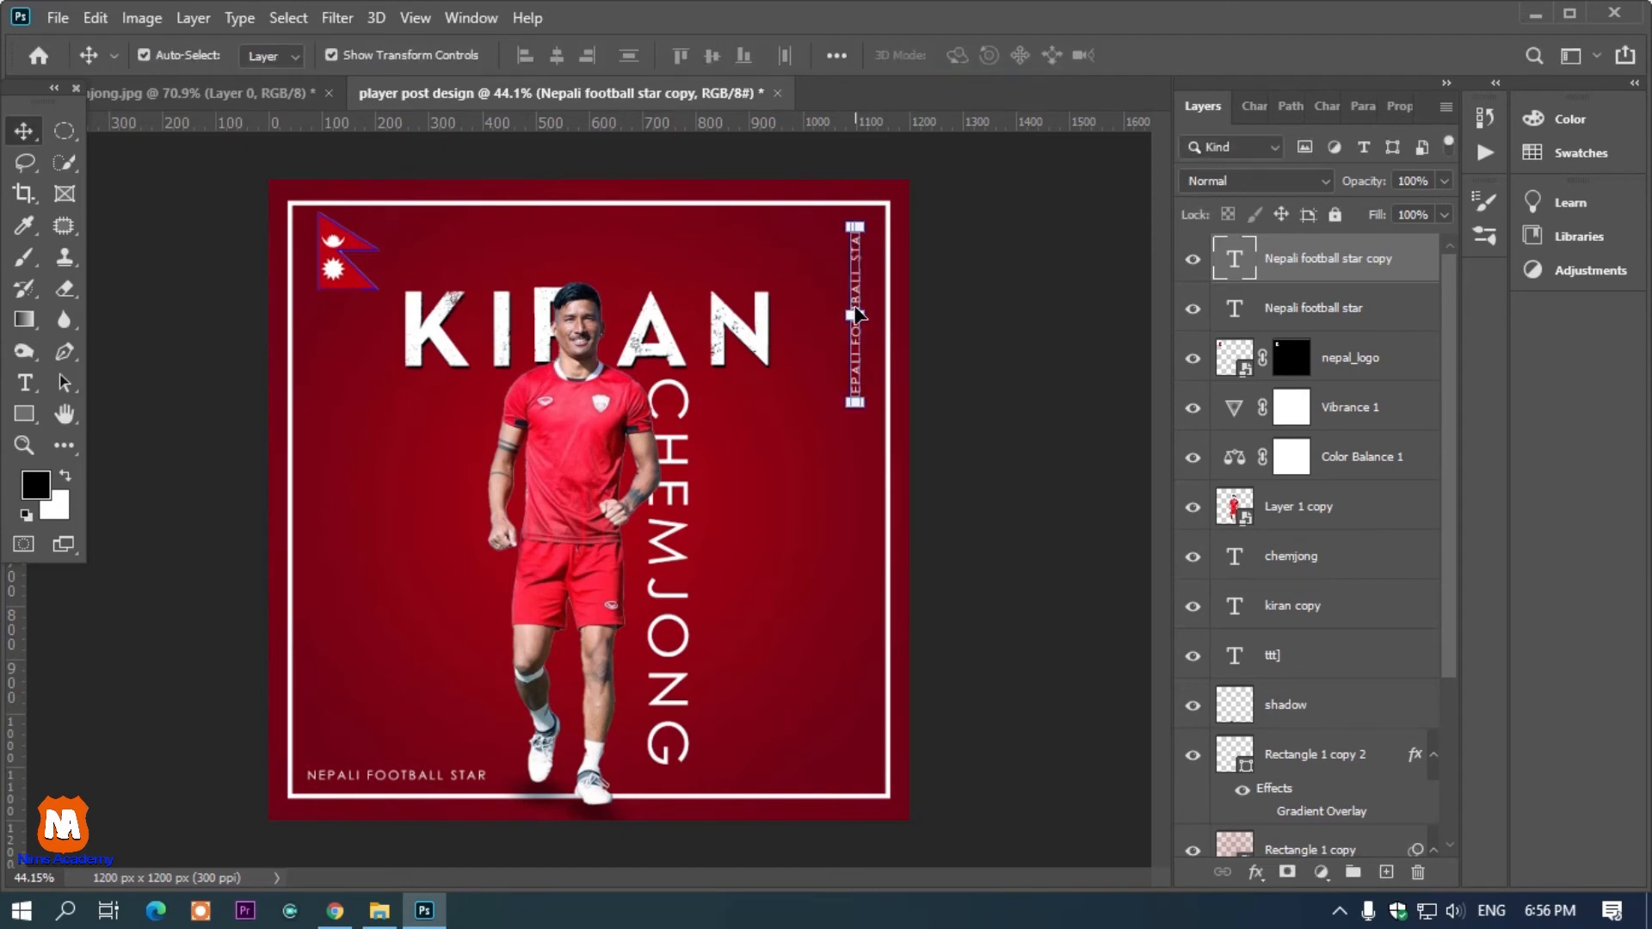
Replace the vertical copy's wording with GOALKEEPER and select the whole word.
{"action": "double_click", "coordinate": [858, 314]}
{"action": "type", "text": "N"}
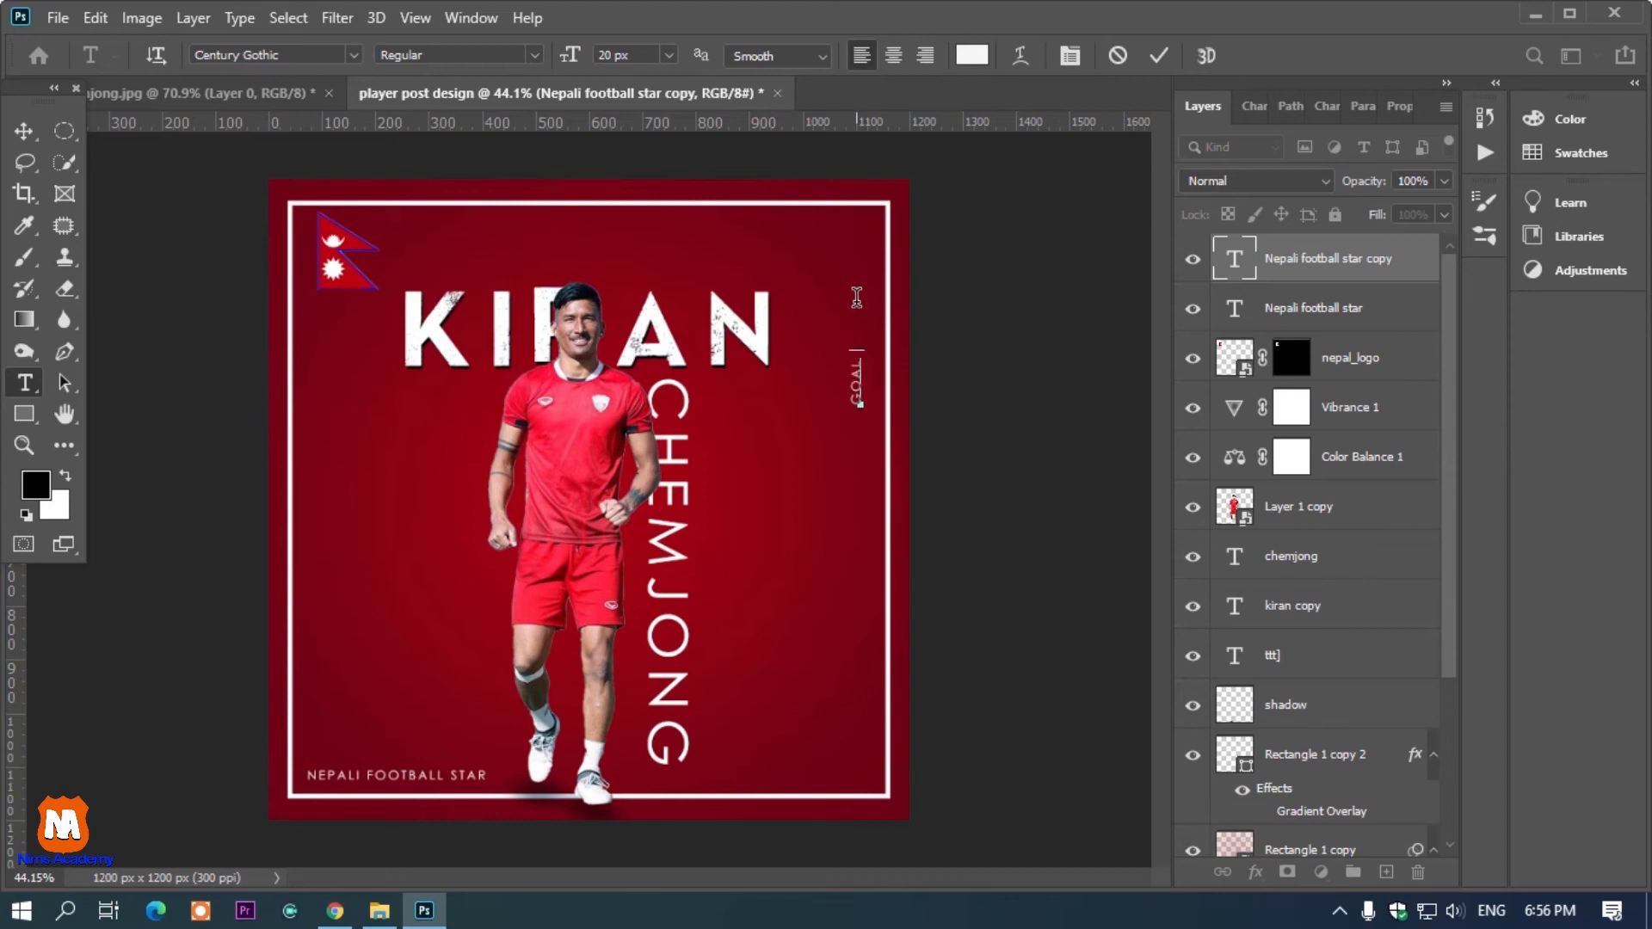
{"action": "key", "text": "ctrl+a"}
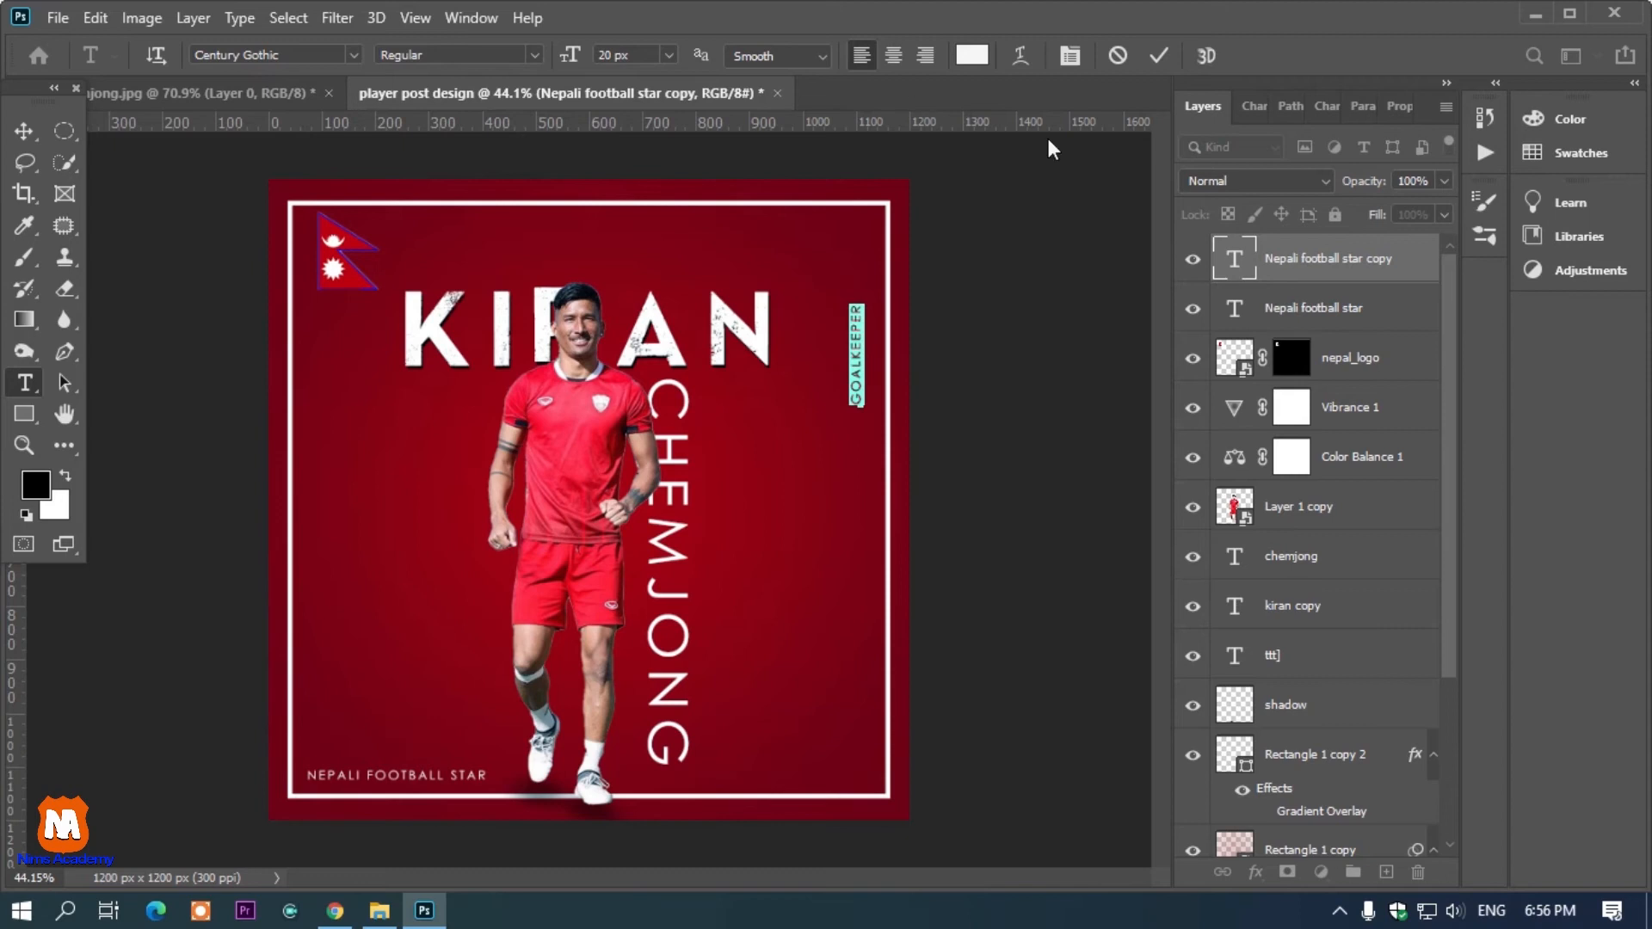
Widen the tracking of the vertical GOALKEEPER text to 1500 and further to 3480.
{"action": "left_click", "coordinate": [1327, 106]}
{"action": "left_click_drag", "start_coordinate": [1350, 205], "coordinate": [1428, 206]}
{"action": "left_click", "coordinate": [970, 352]}
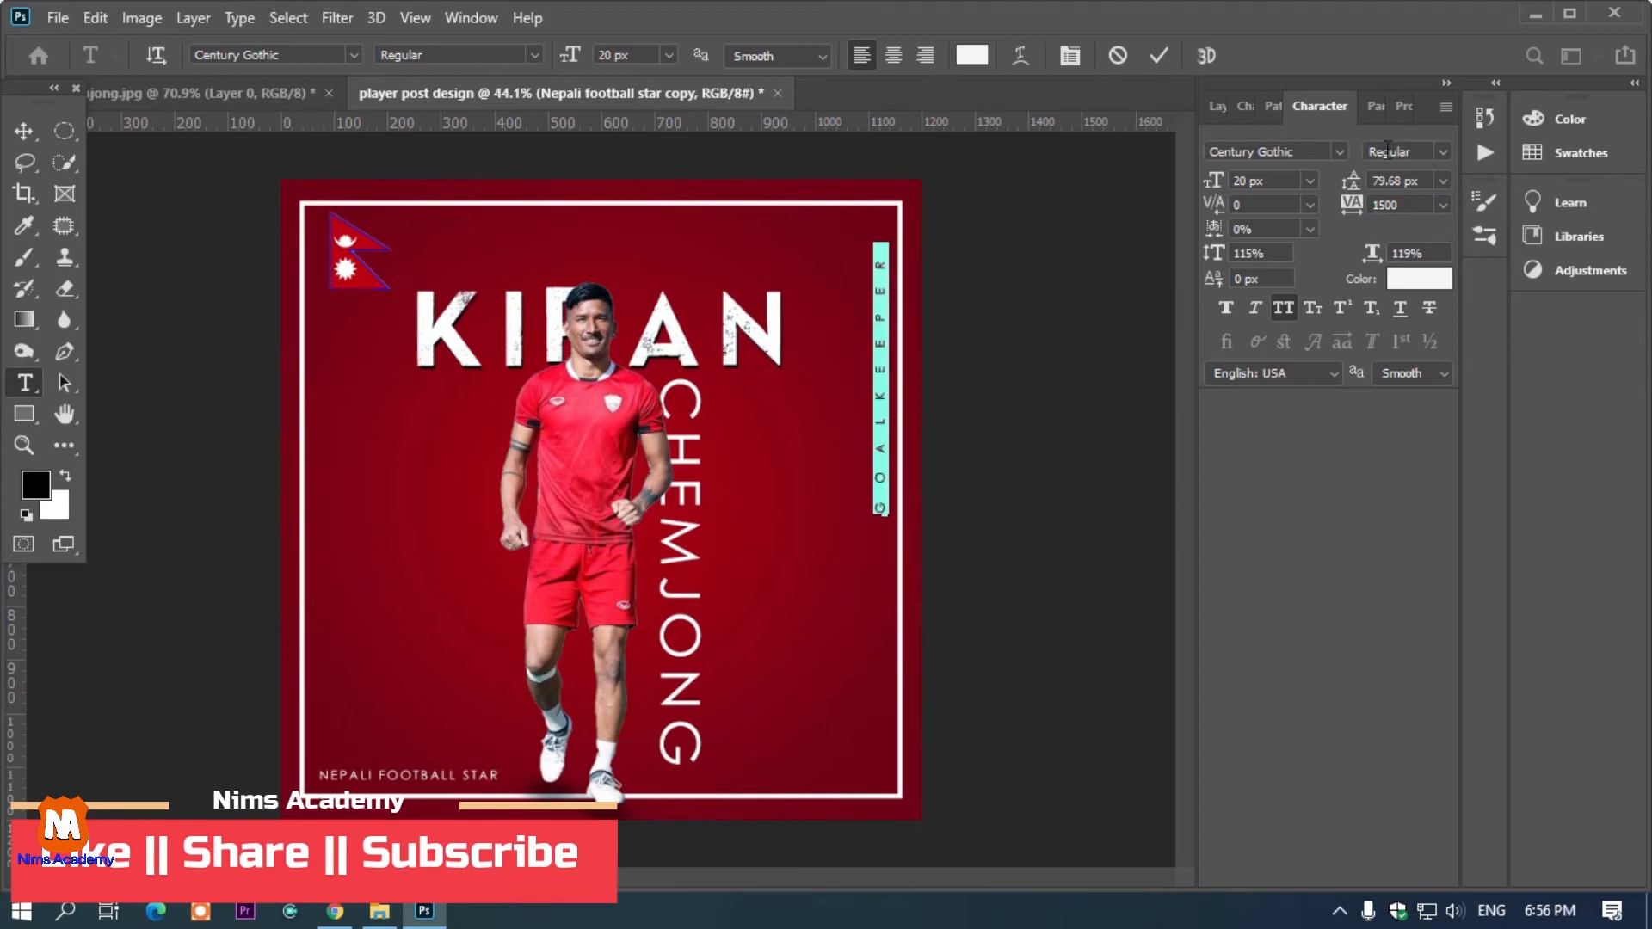
{"action": "left_click_drag", "start_coordinate": [1351, 209], "coordinate": [1411, 207]}
{"action": "left_click", "coordinate": [1085, 281]}
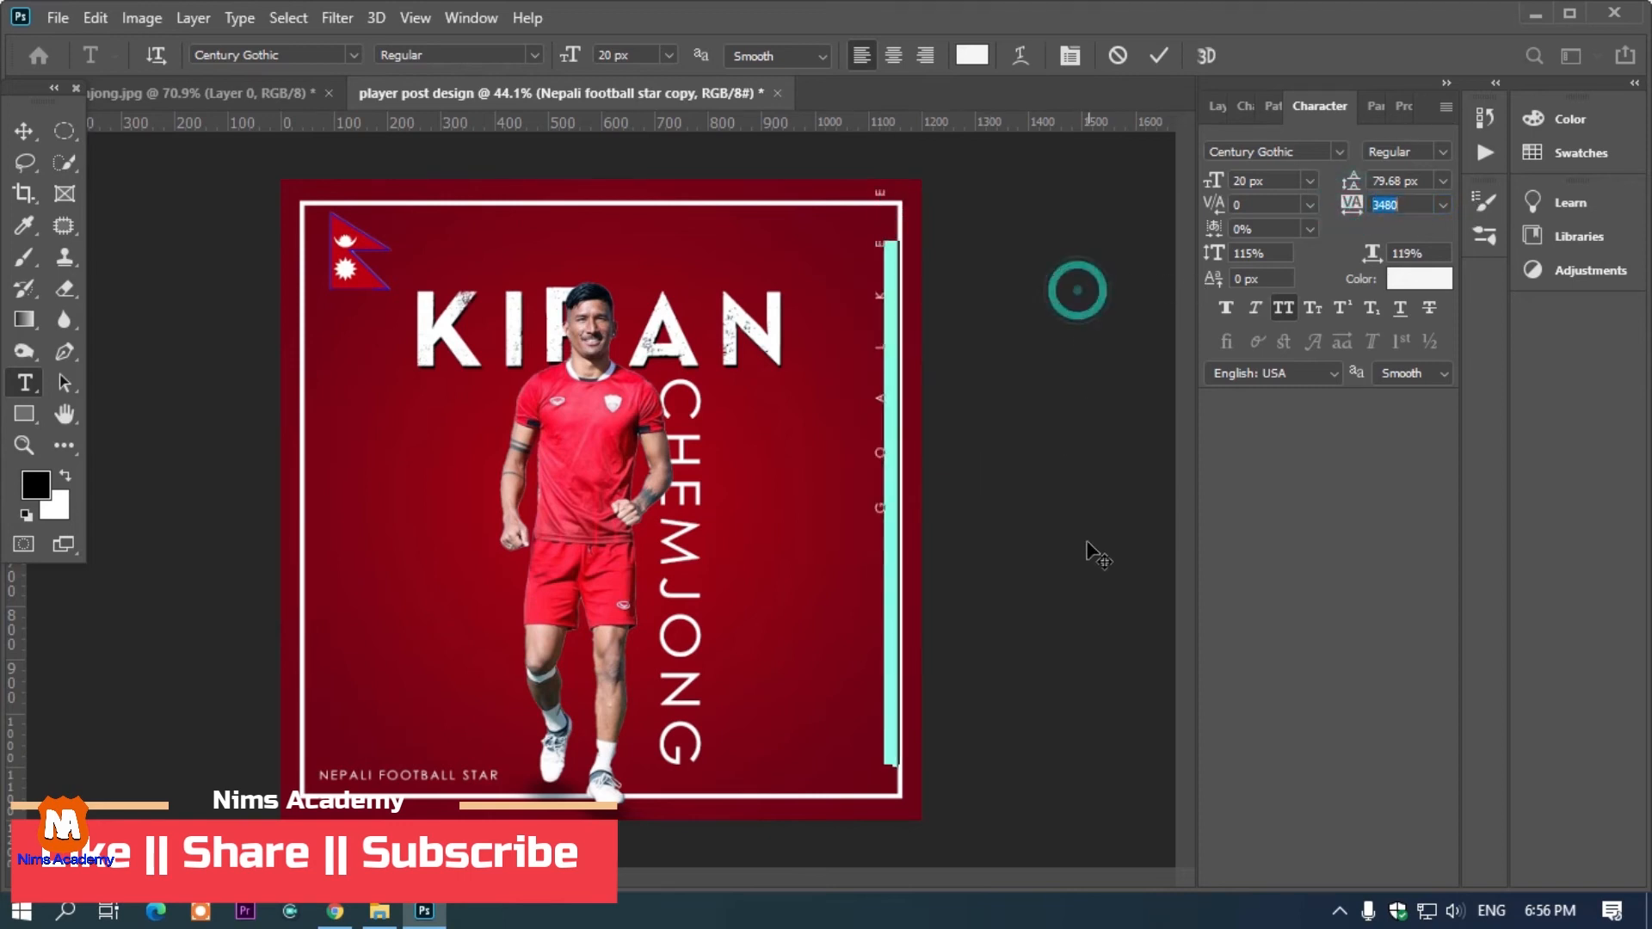
Widen the vertical GOALKEEPER text's tracking to 3680, place it just inside the frame's right line and commit the text.
{"action": "left_click_drag", "start_coordinate": [1335, 205], "coordinate": [1385, 205]}
{"action": "left_click", "coordinate": [1089, 356]}
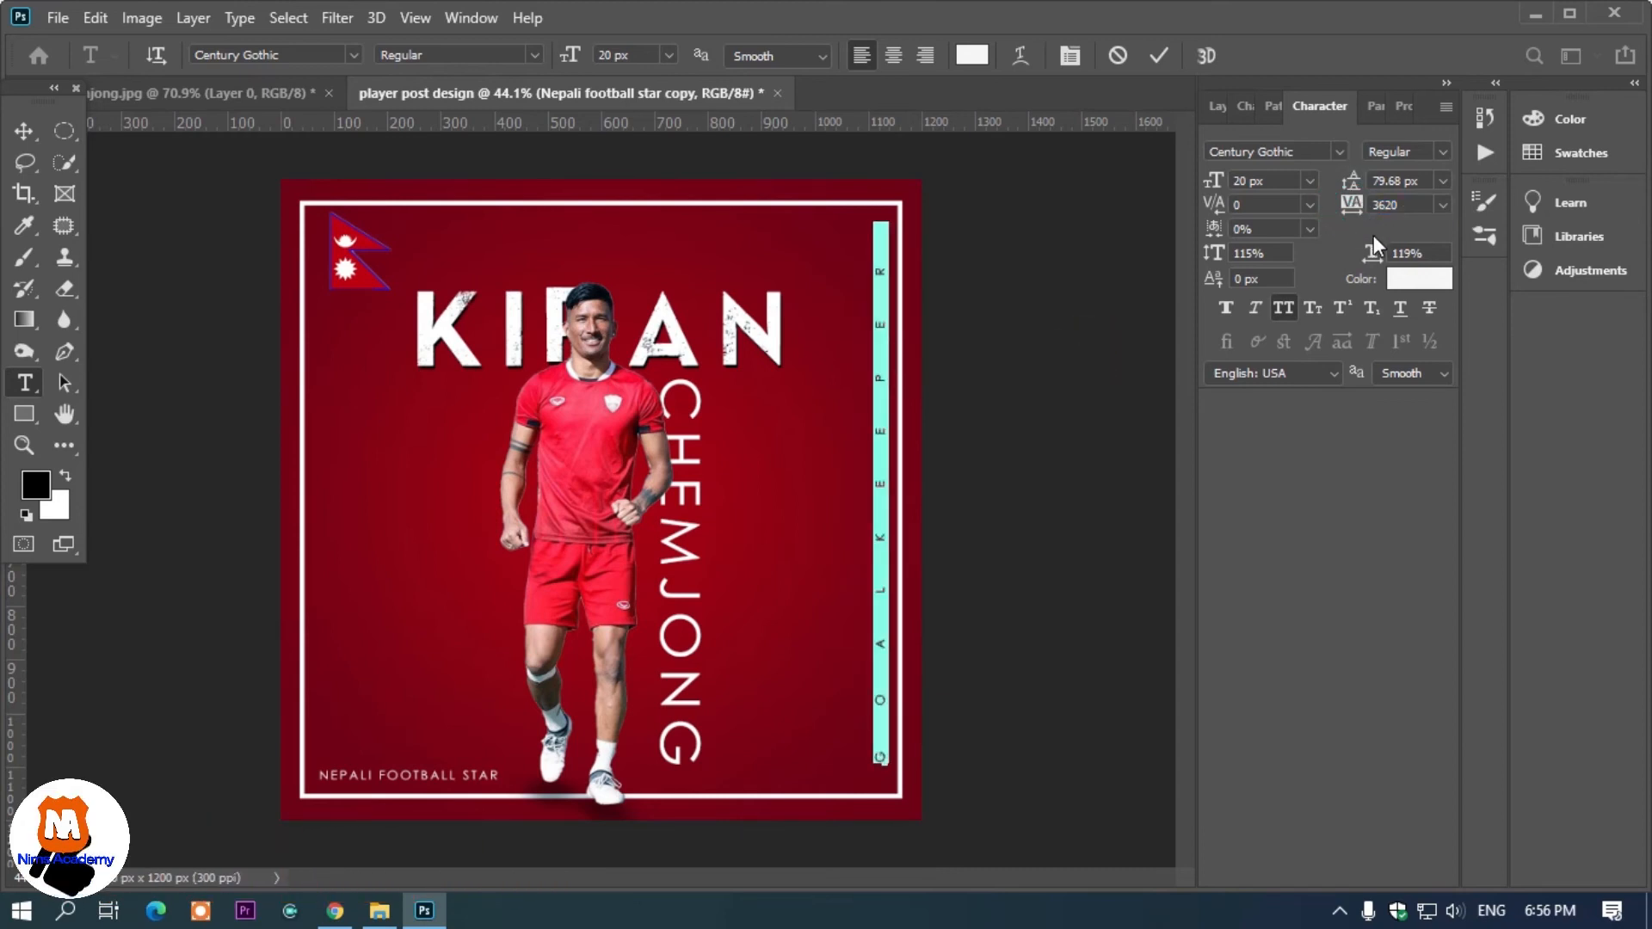
{"action": "left_click_drag", "start_coordinate": [1350, 203], "coordinate": [1357, 212]}
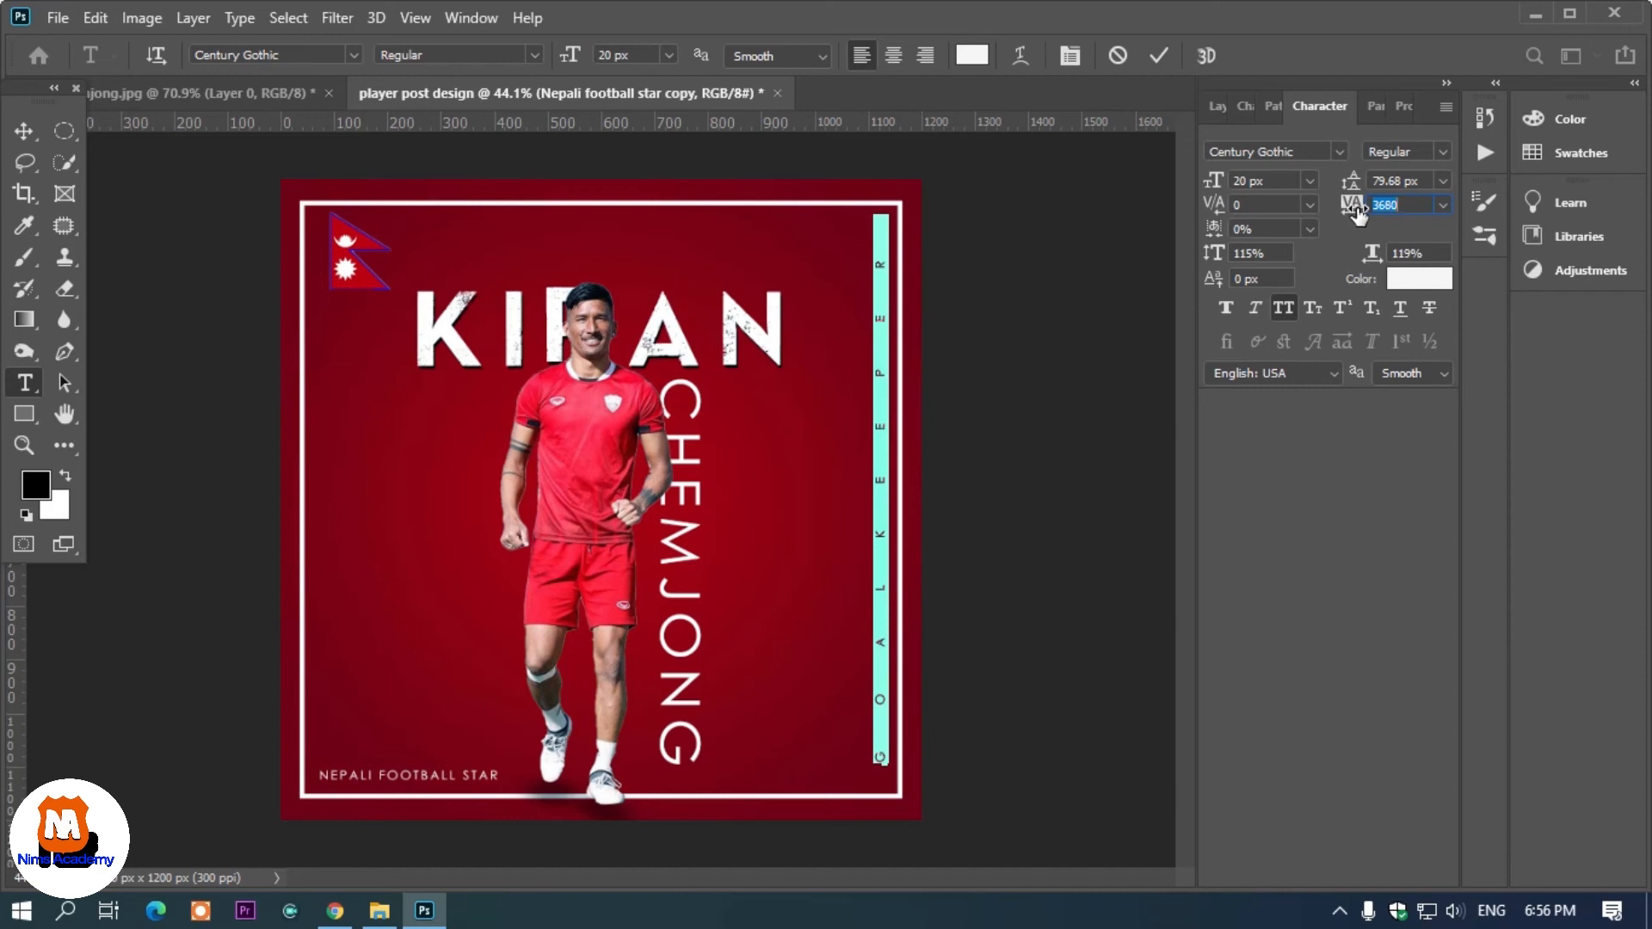
{"action": "left_click", "coordinate": [23, 131]}
{"action": "key", "text": "alt+bracketleft"}
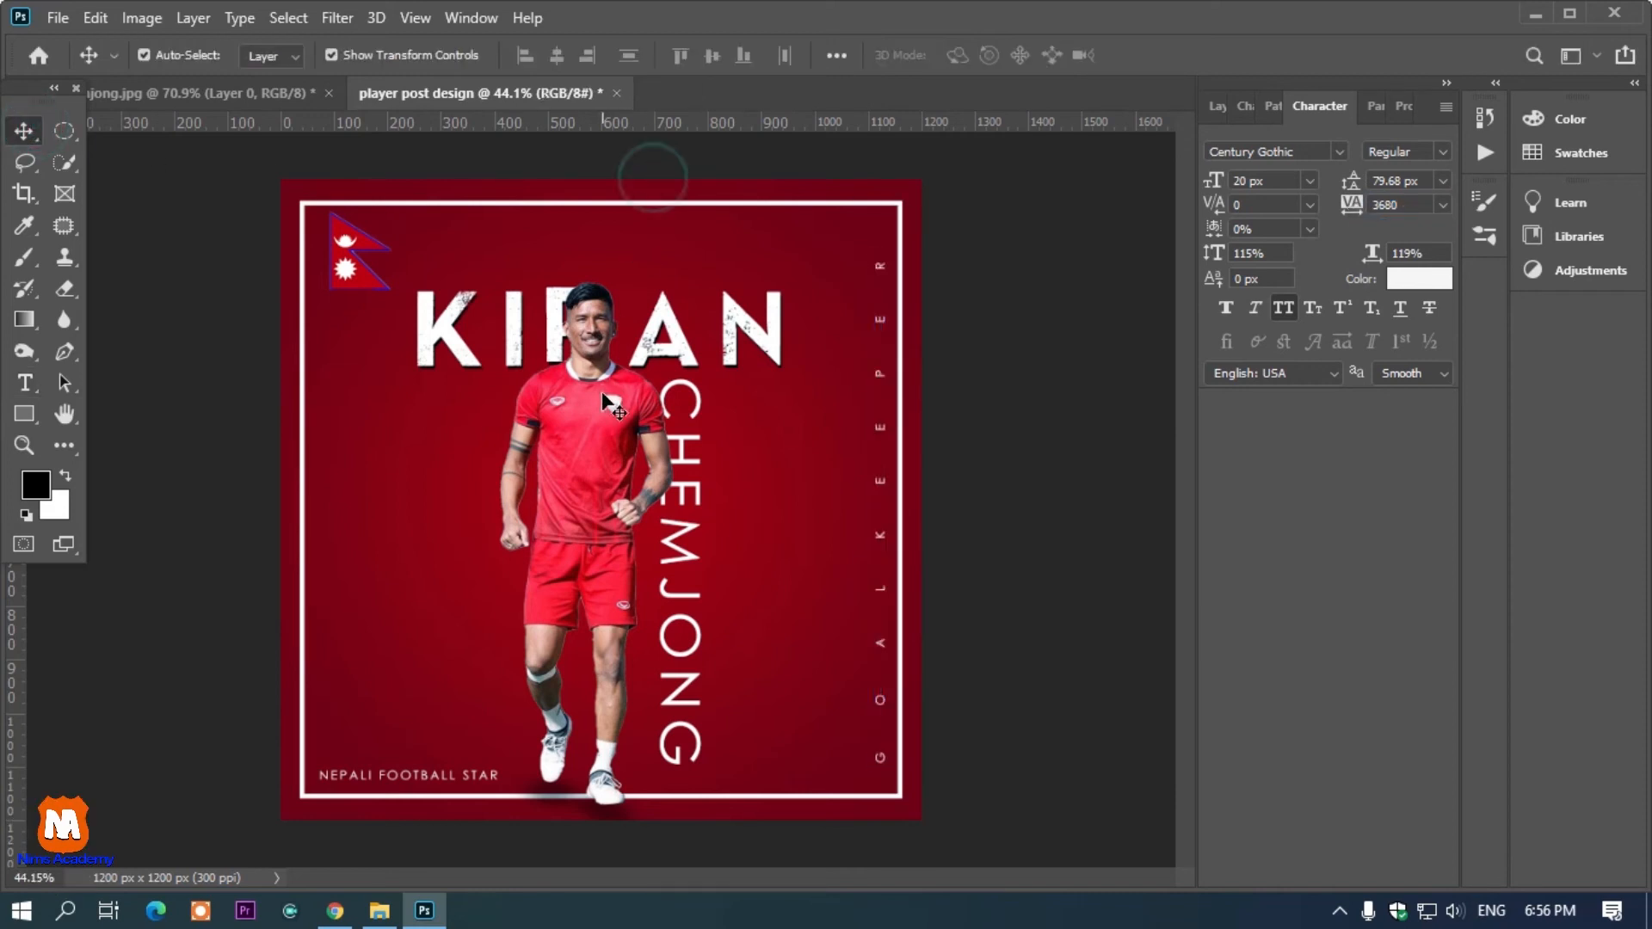
Enlarge the cut-out player slightly and move him up so his front foot rests on the frame's lower line.
{"action": "left_click_drag", "start_coordinate": [682, 281], "coordinate": [697, 236]}
{"action": "left_click_drag", "start_coordinate": [610, 353], "coordinate": [606, 380]}
{"action": "key", "text": "Return"}
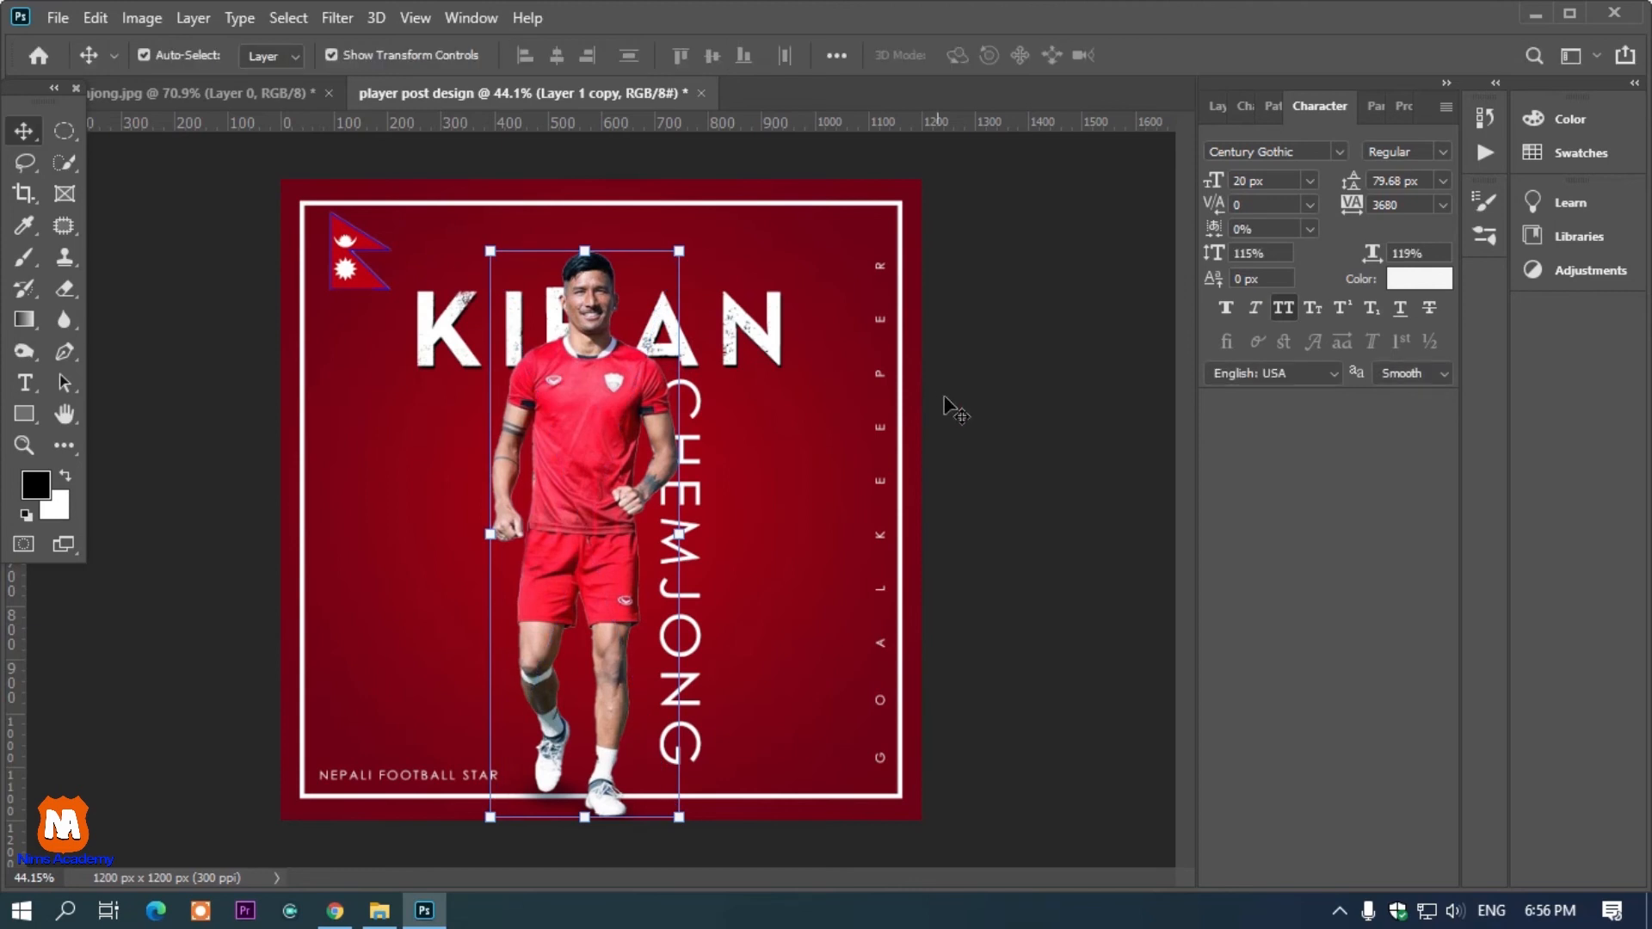
{"action": "left_click", "coordinate": [989, 405]}
{"action": "left_click_drag", "start_coordinate": [629, 398], "coordinate": [632, 382]}
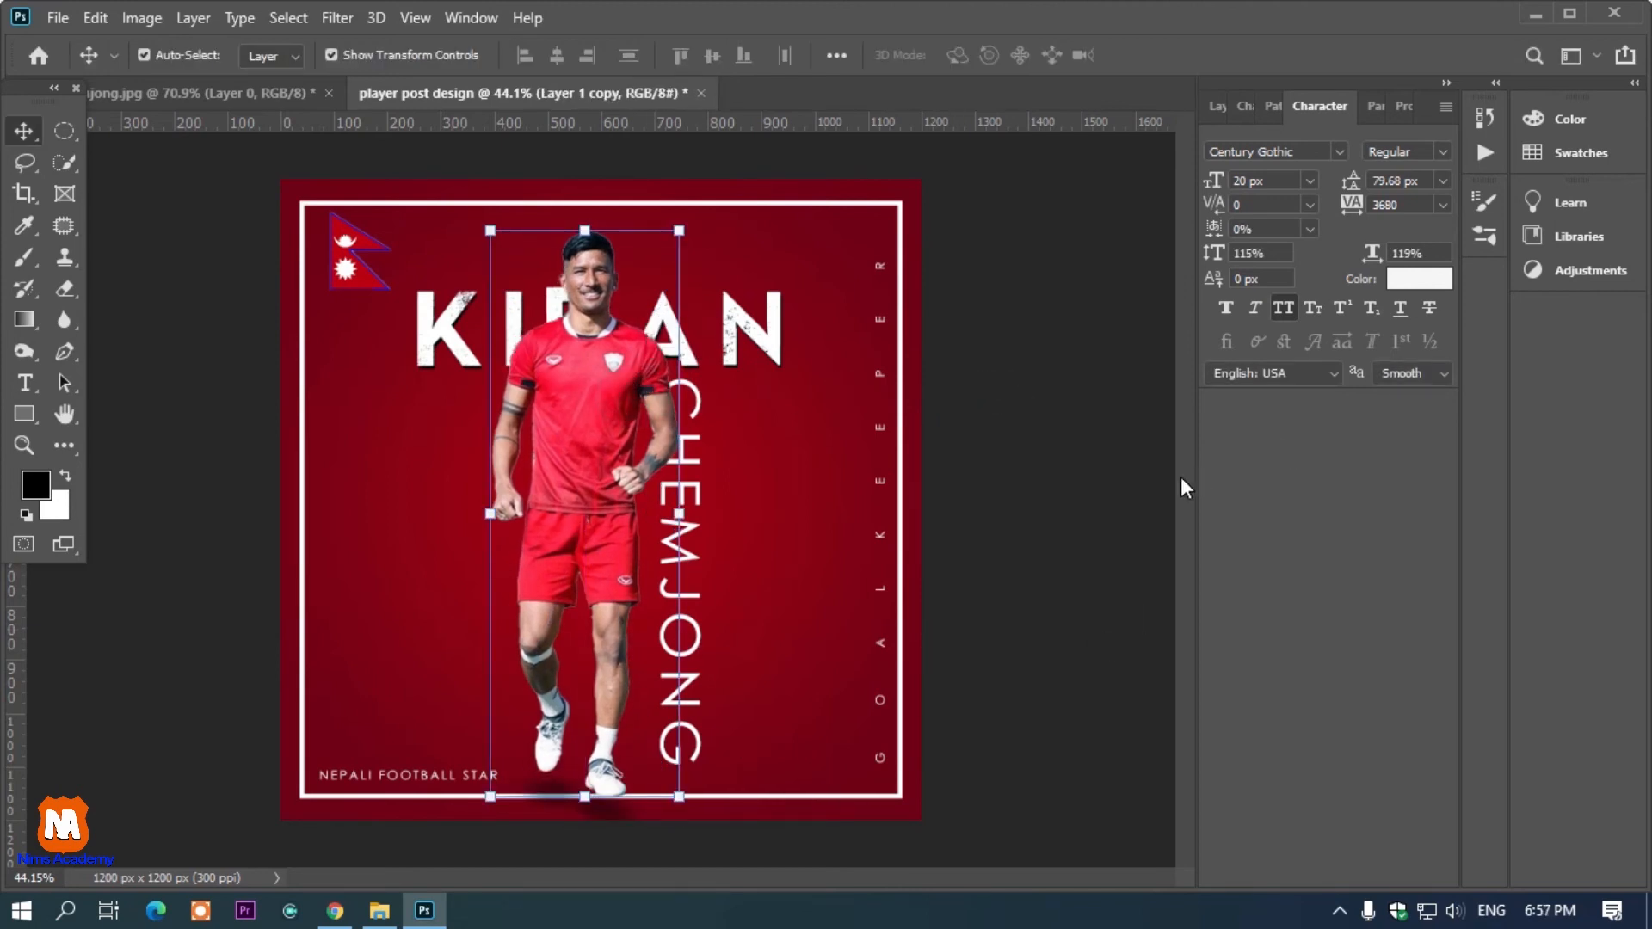
{"action": "left_click", "coordinate": [1131, 413]}
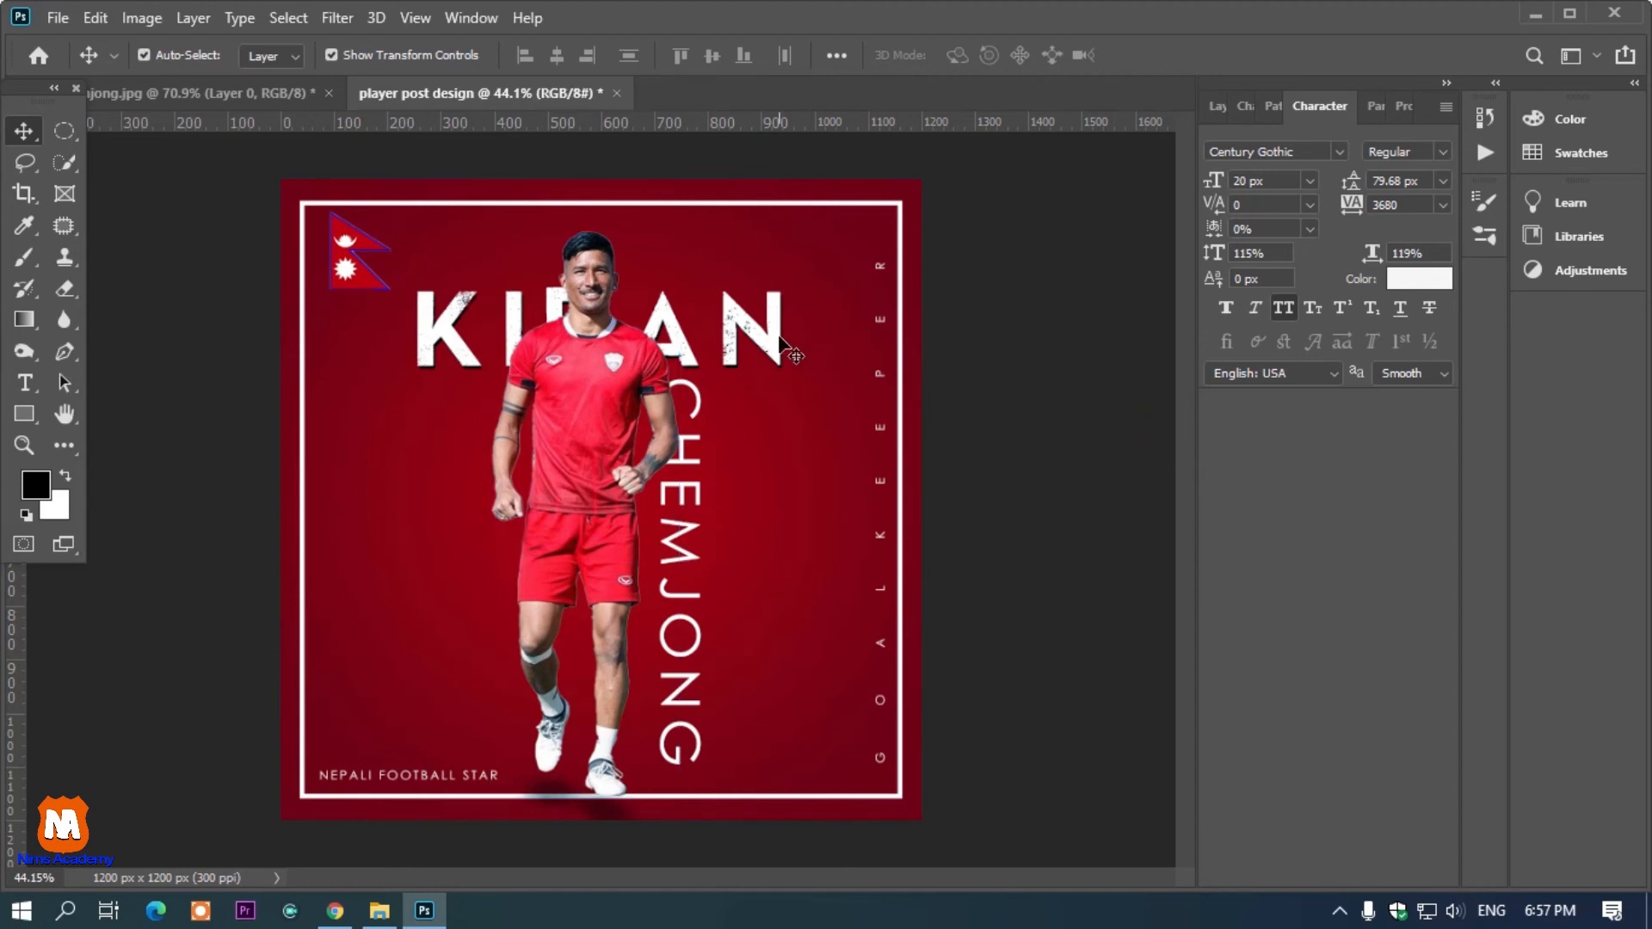
{"action": "left_click", "coordinate": [787, 347]}
{"action": "left_click", "coordinate": [798, 327]}
{"action": "left_click_drag", "start_coordinate": [805, 330], "coordinate": [826, 334]}
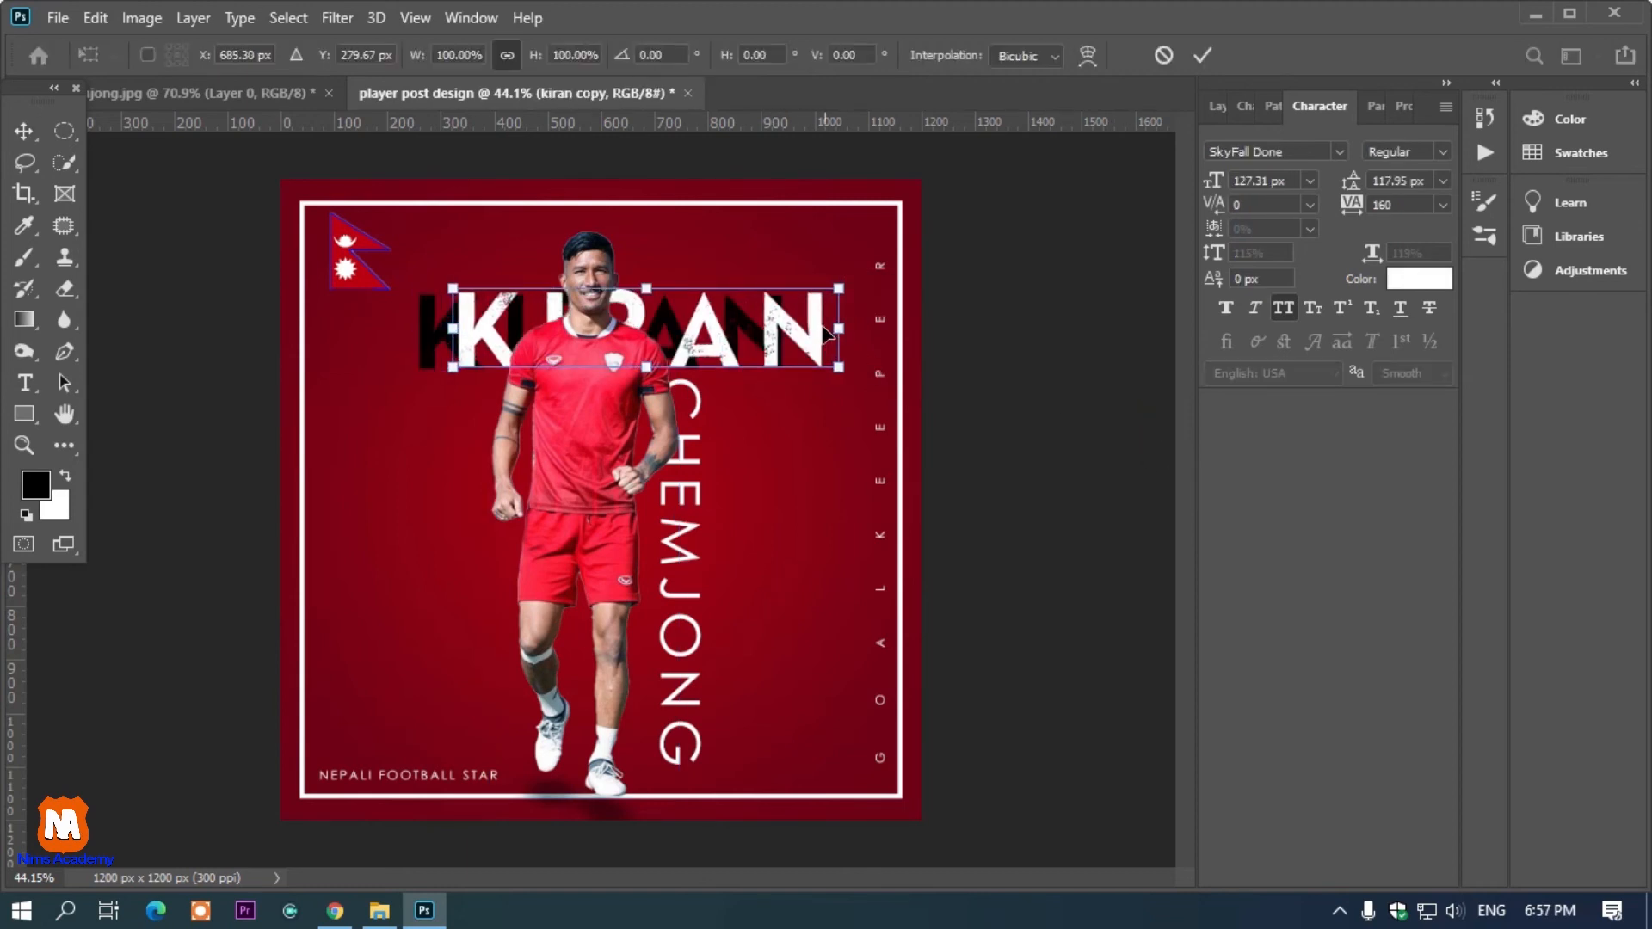
{"action": "key", "text": "ctrl+z"}
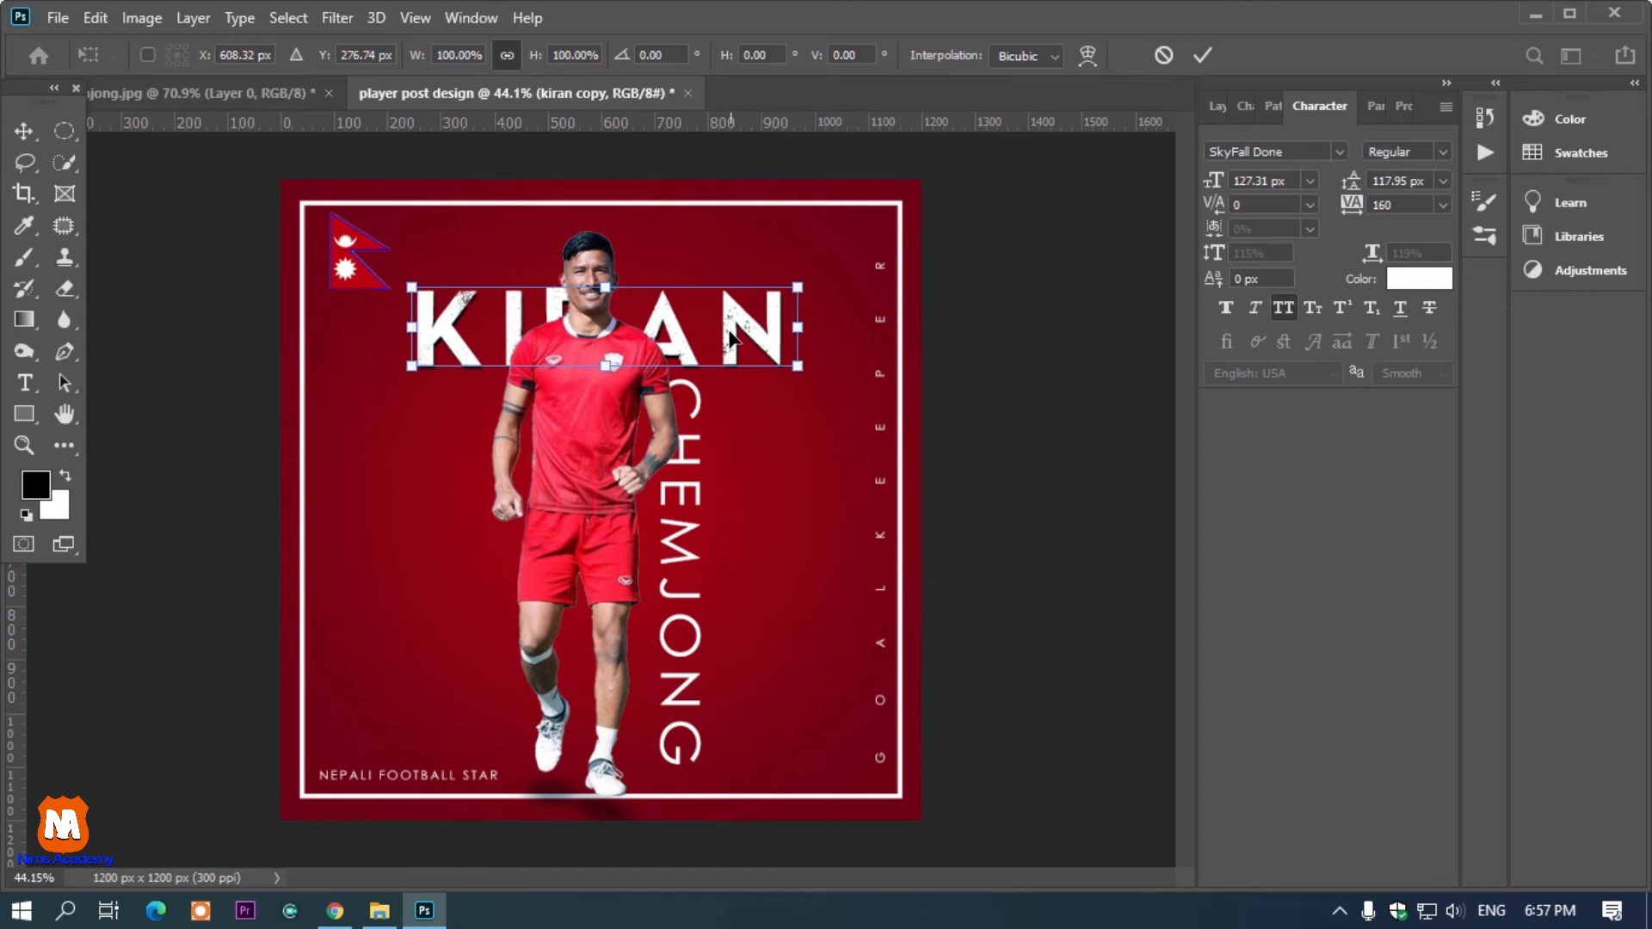
Scale the white KIRAN text and its dark copy together to about 112.61% and move them up behind the player's head.
{"action": "key", "text": "F7"}
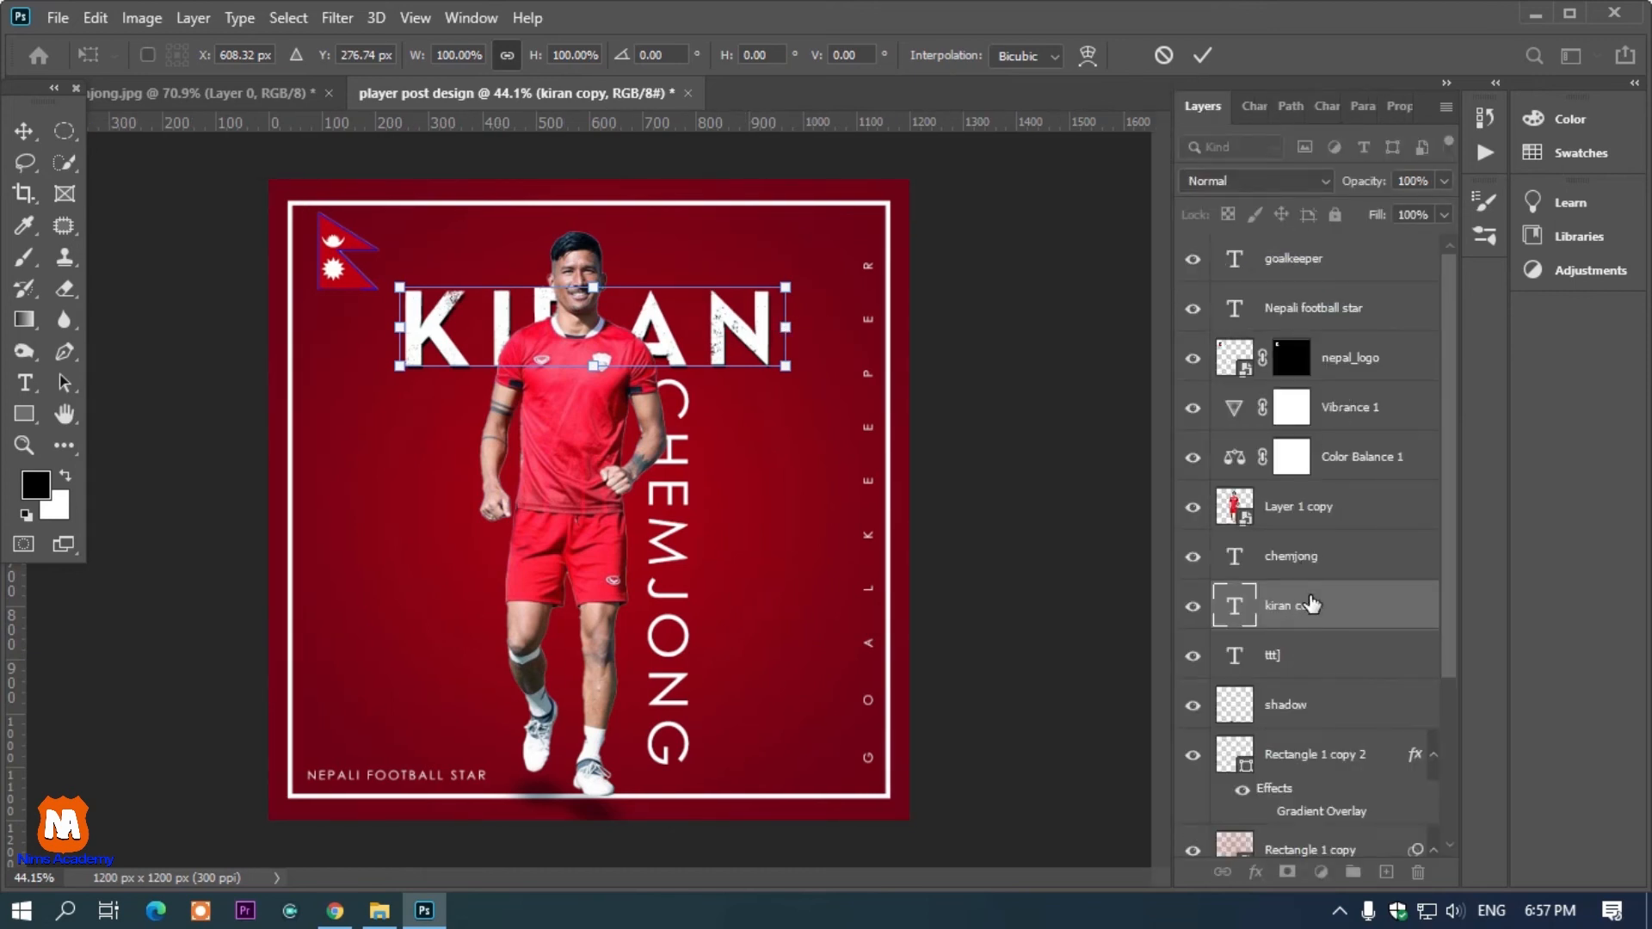
{"action": "scroll", "coordinate": [1311, 604], "scroll_direction": "down", "scroll_amount": 2}
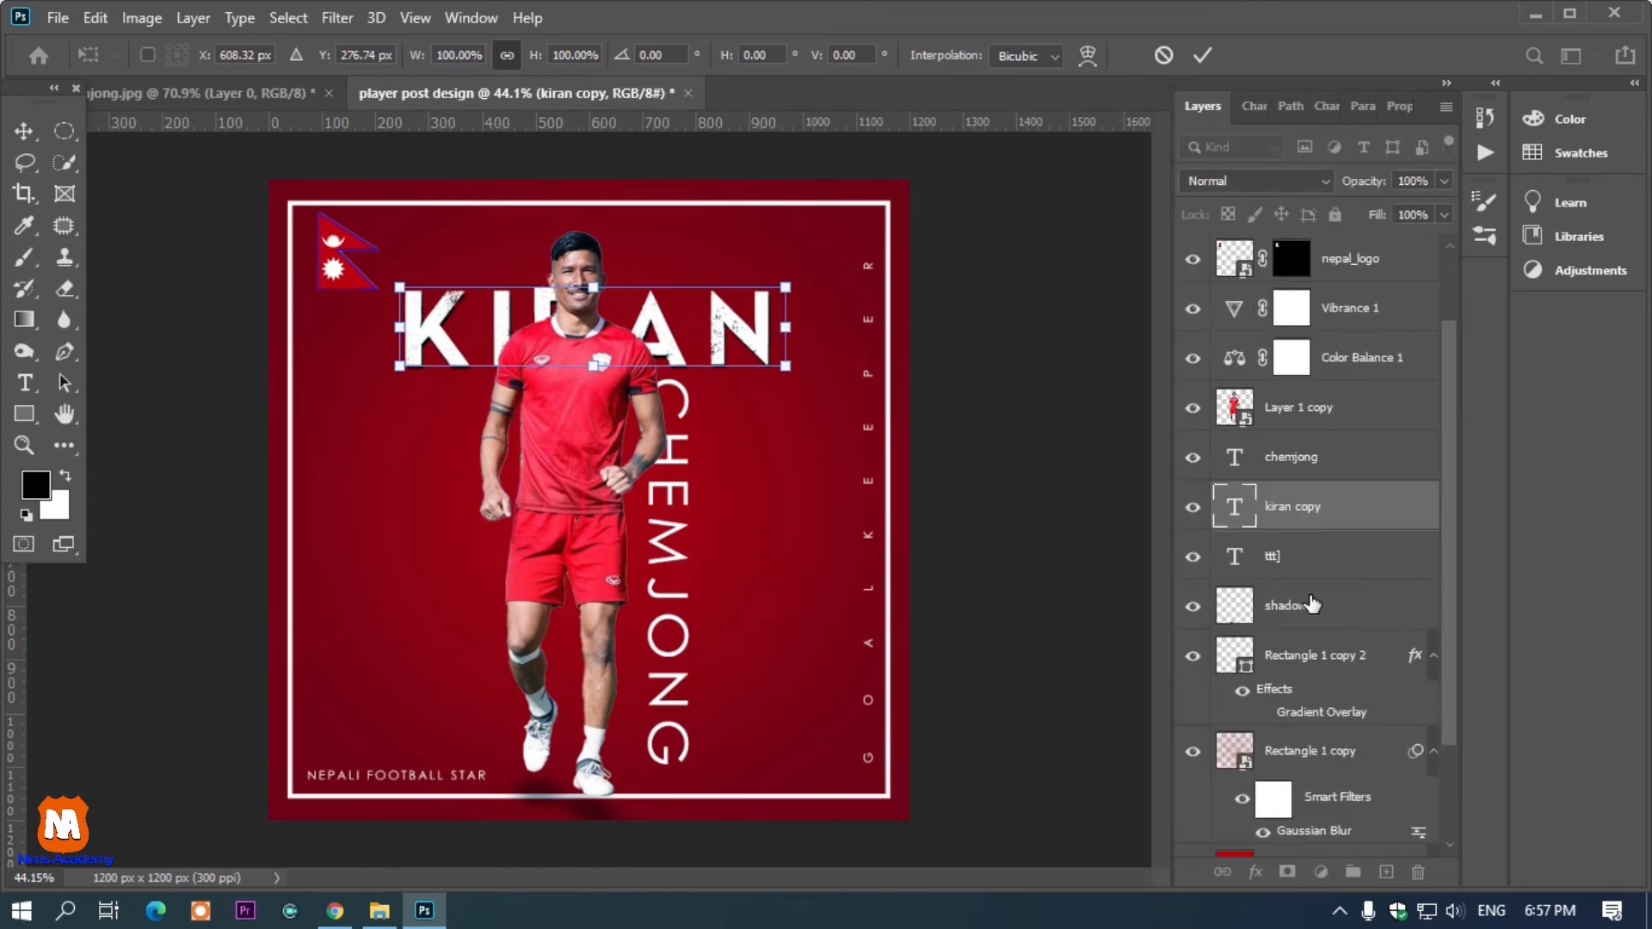
{"action": "key", "text": "Return"}
{"action": "left_click", "coordinate": [1286, 551], "text": "shift"}
{"action": "mouse_move", "coordinate": [781, 329]}
{"action": "left_mouse_down"}
{"action": "mouse_move", "coordinate": [812, 327]}
{"action": "mouse_move", "coordinate": [761, 325]}
{"action": "left_mouse_up"}
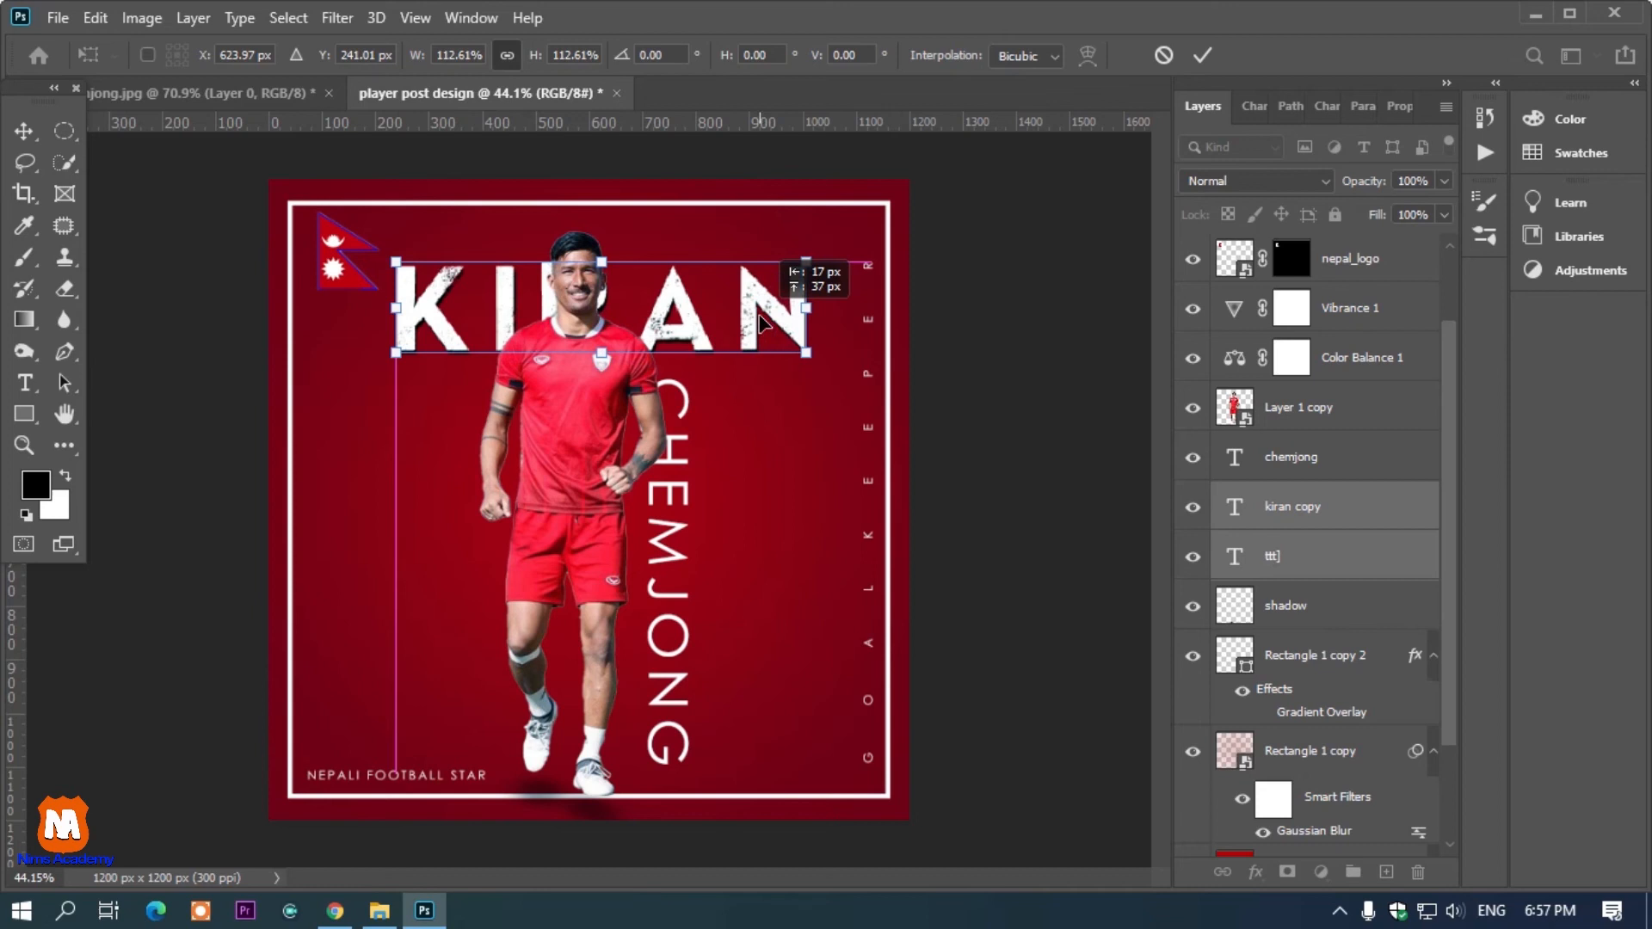
{"action": "left_click", "coordinate": [968, 330]}
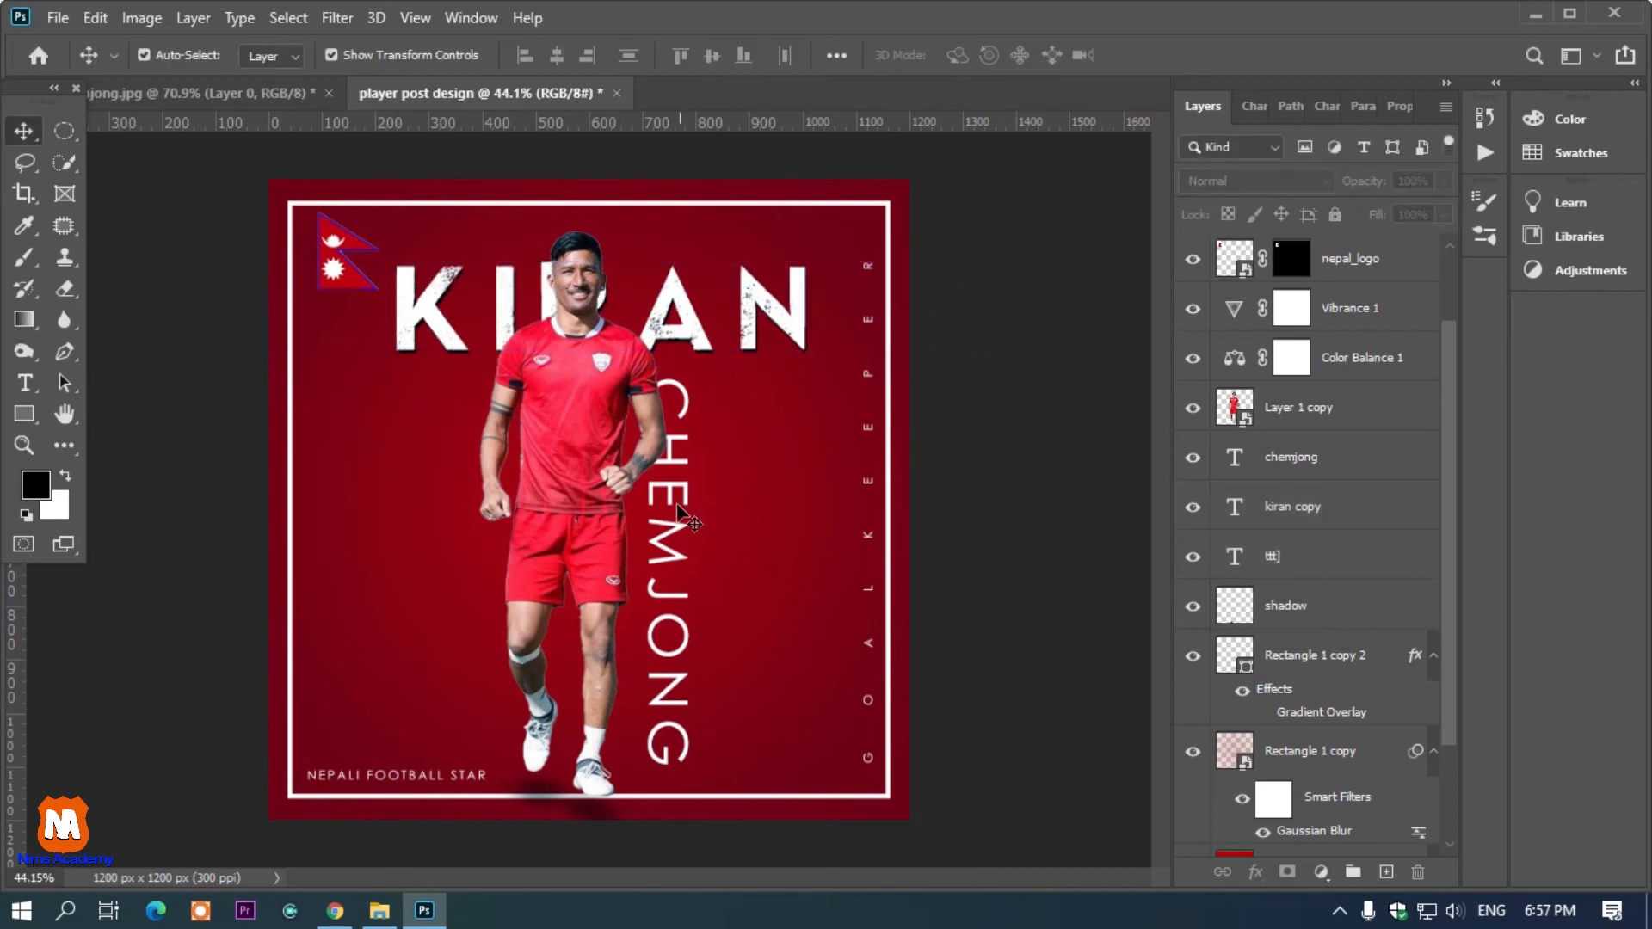
Enlarge the vertical CHEMJONG text slightly and position it beneath the KIRAN heading beside the player.
{"action": "left_click", "coordinate": [679, 516]}
{"action": "left_click", "coordinate": [694, 574]}
{"action": "mouse_move", "coordinate": [721, 571]}
{"action": "left_mouse_down"}
{"action": "mouse_move", "coordinate": [690, 508]}
{"action": "mouse_move", "coordinate": [693, 563]}
{"action": "left_mouse_up"}
{"action": "key", "text": "Return"}
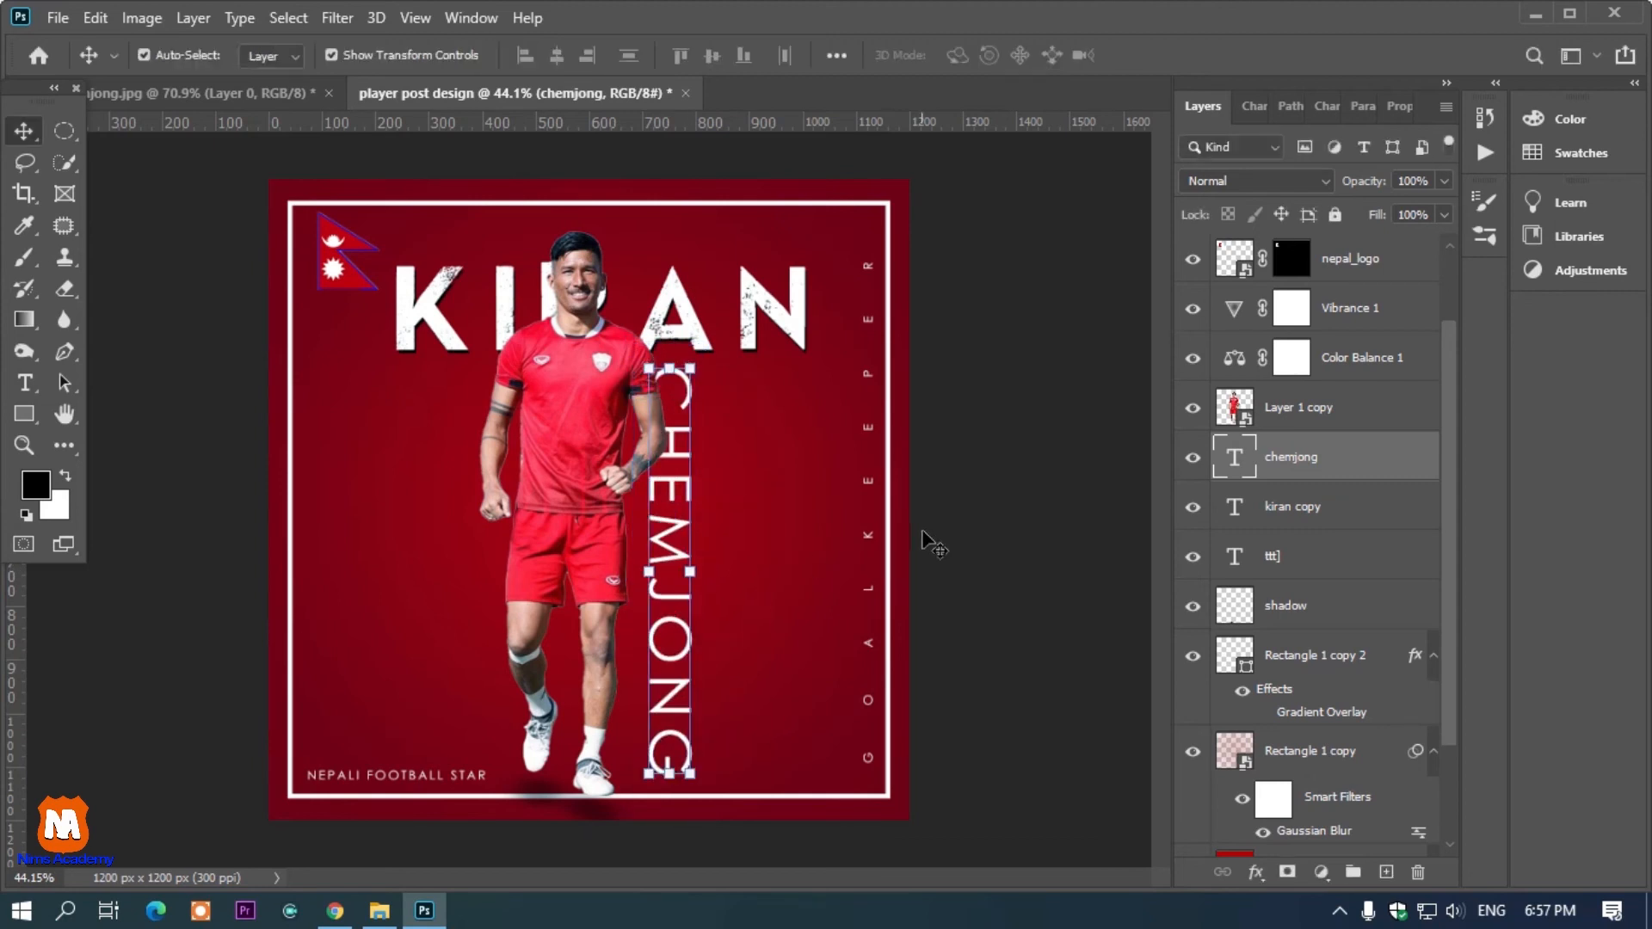
{"action": "left_click", "coordinate": [996, 520]}
Move the shadow layer up so it sits directly beneath the player's feet.
{"action": "left_click", "coordinate": [533, 784]}
{"action": "left_click_drag", "start_coordinate": [585, 815], "coordinate": [583, 806]}
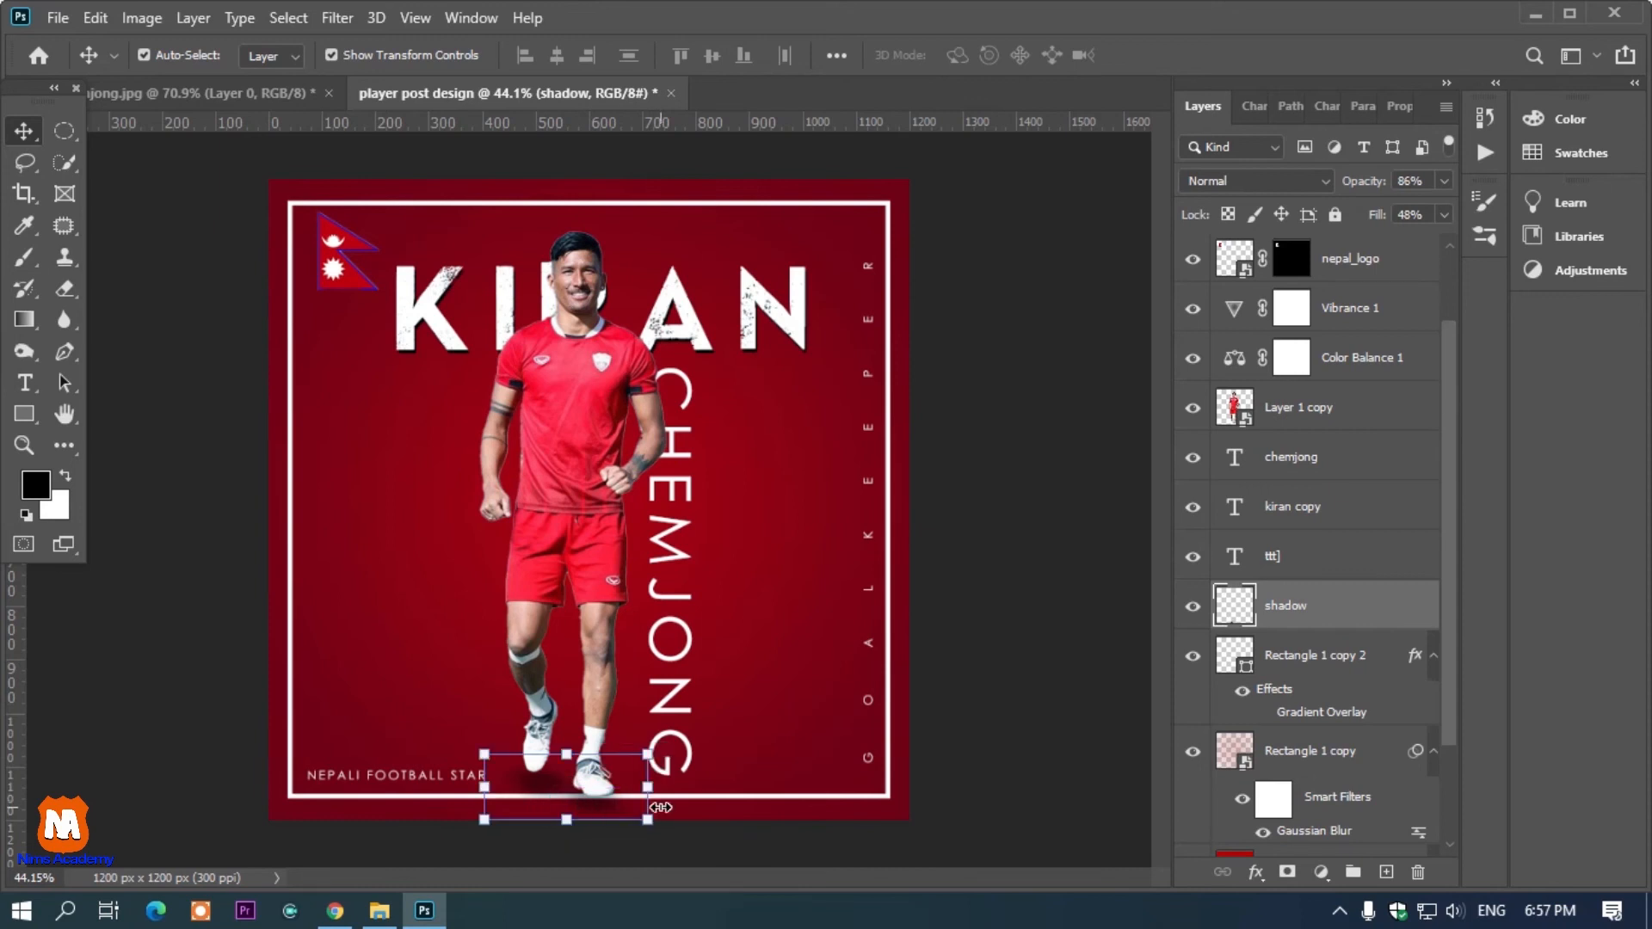
{"action": "left_click", "coordinate": [971, 711]}
{"action": "left_click", "coordinate": [829, 795]}
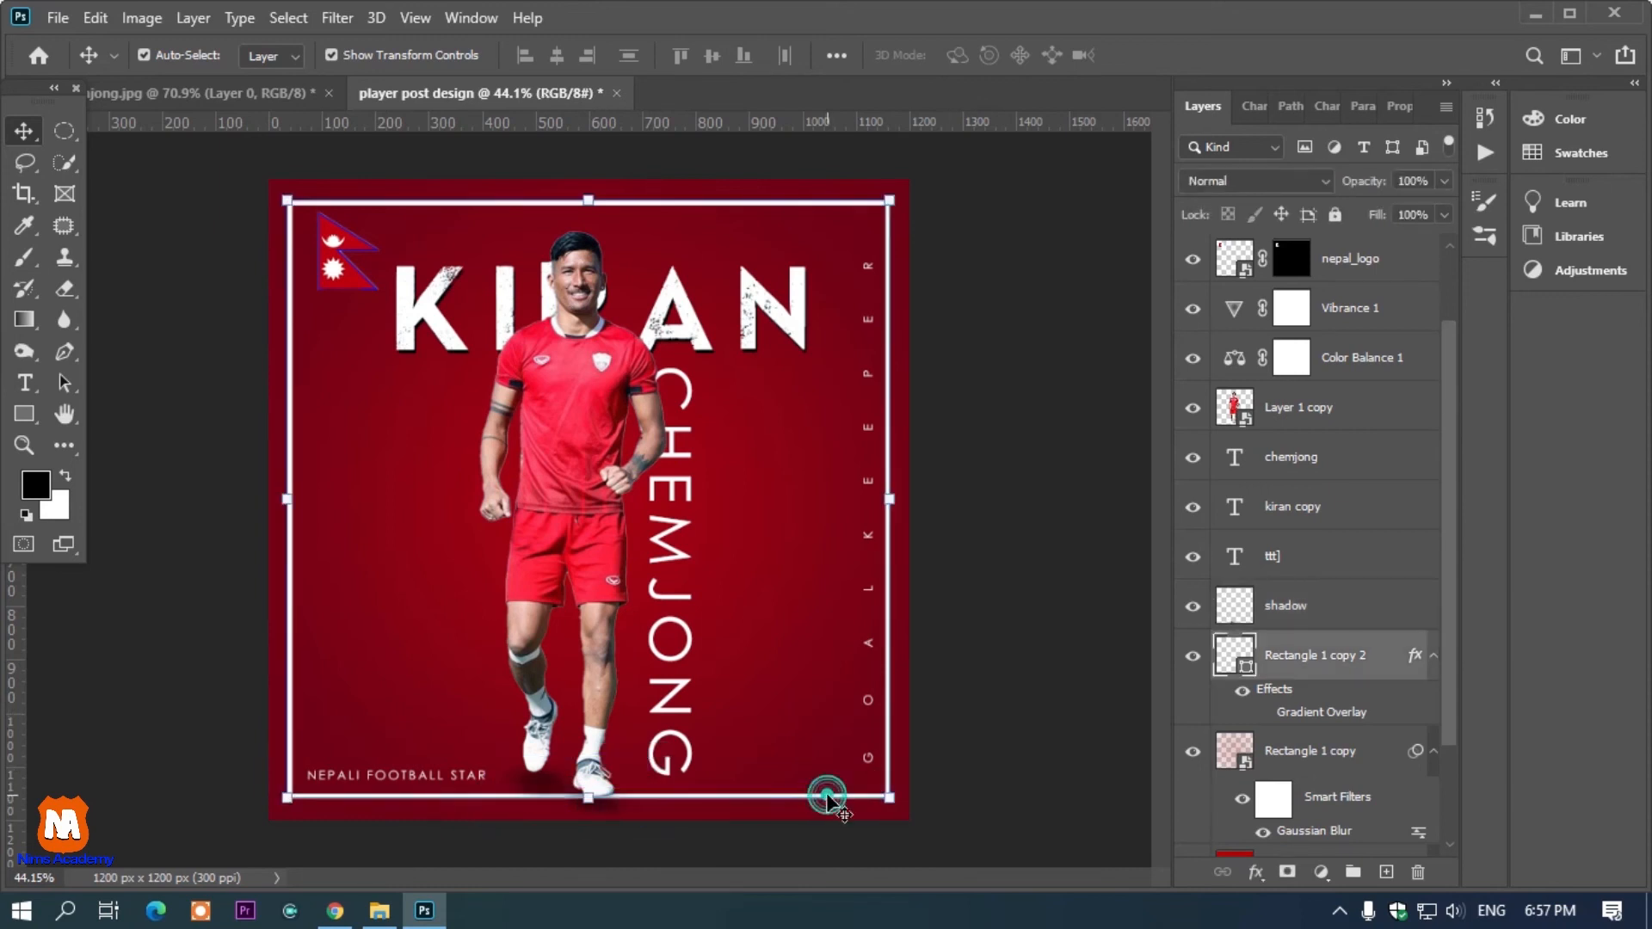
{"action": "scroll", "coordinate": [730, 686], "scroll_direction": "up", "scroll_amount": 2}
{"action": "scroll", "coordinate": [730, 689], "scroll_direction": "down", "scroll_amount": 4}
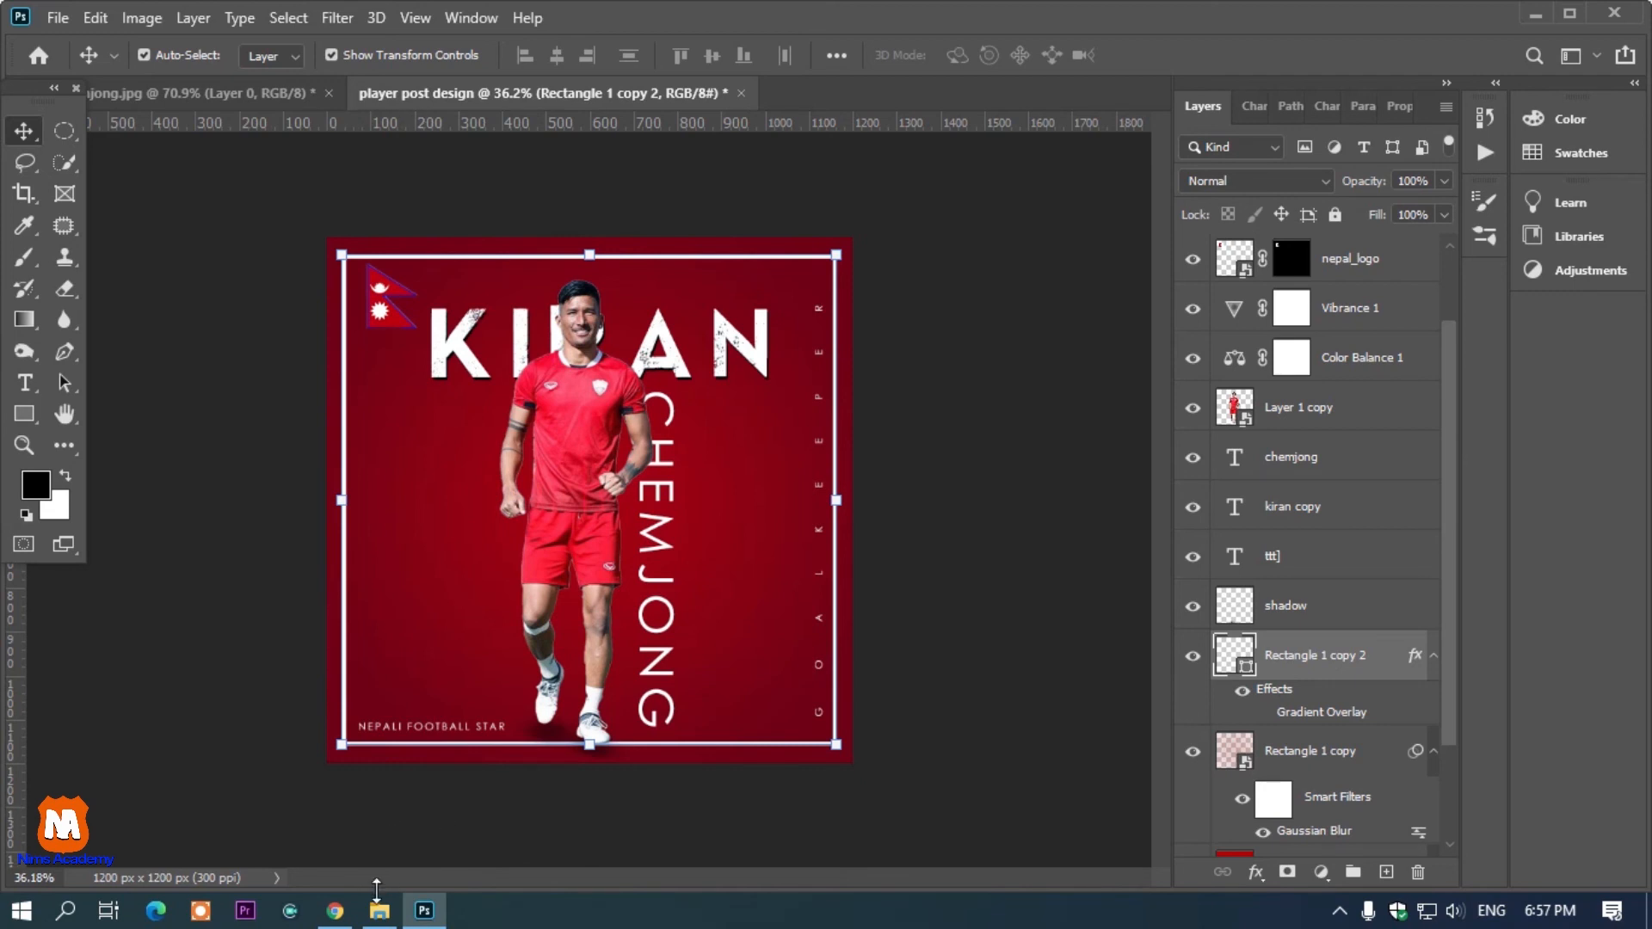
Switch to Chrome, copy the enlarged red-kit goalkeeper photo from the kiran chemjong image results and paste it into the Photoshop post.
{"action": "left_click", "coordinate": [334, 910]}
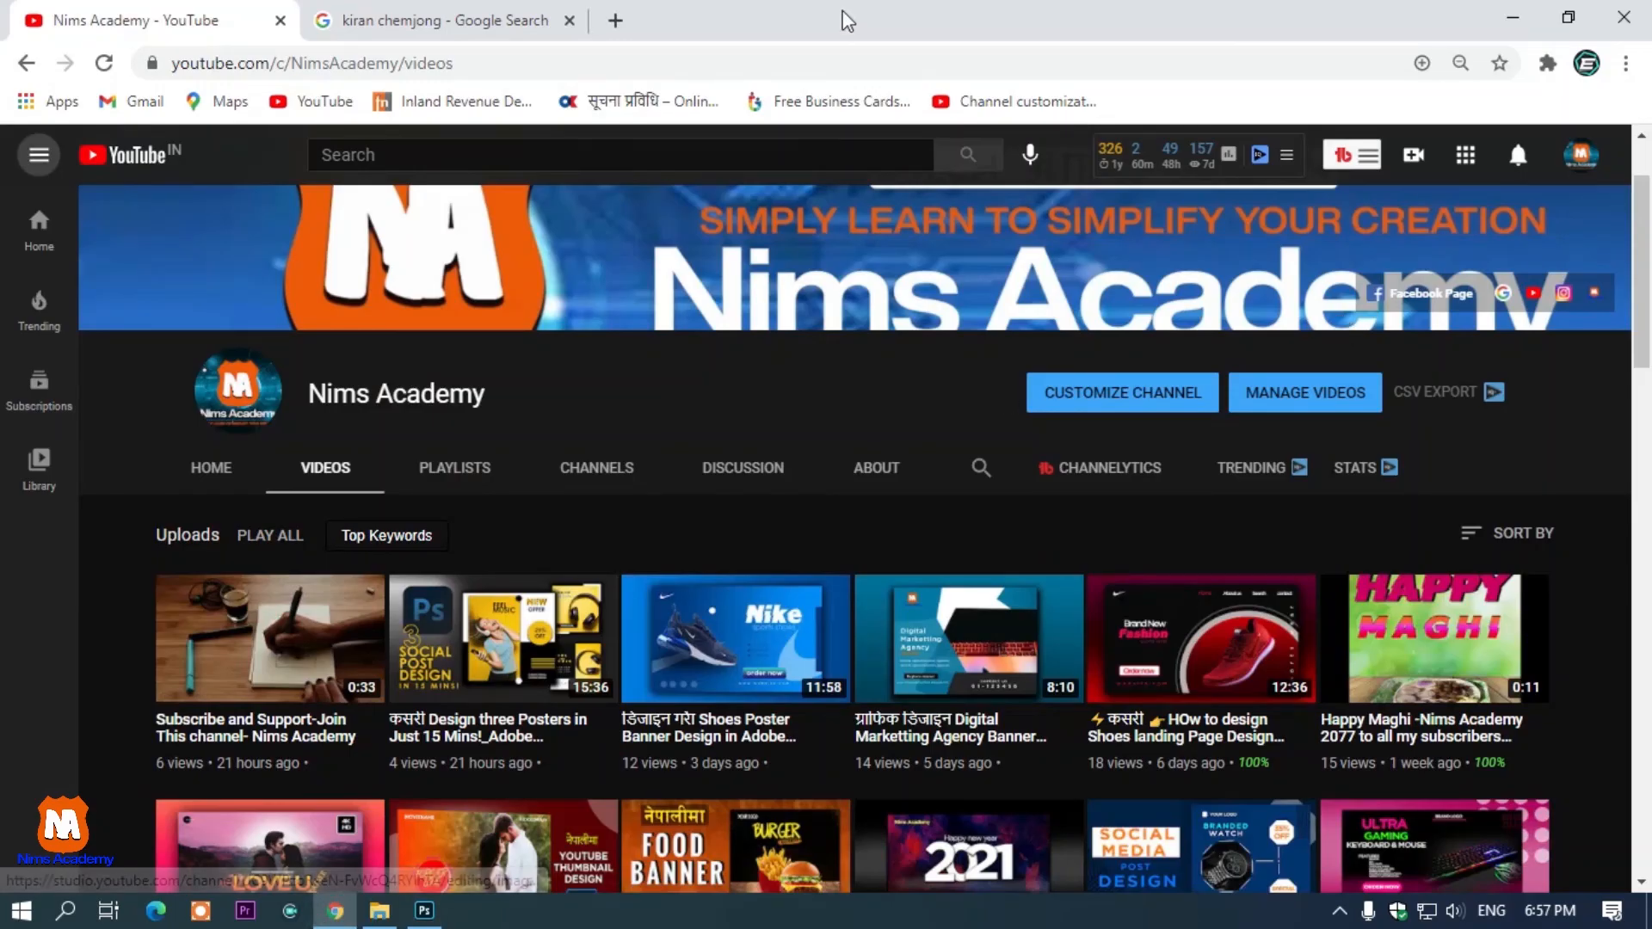
{"action": "left_click", "coordinate": [439, 34]}
{"action": "right_click", "coordinate": [1277, 551]}
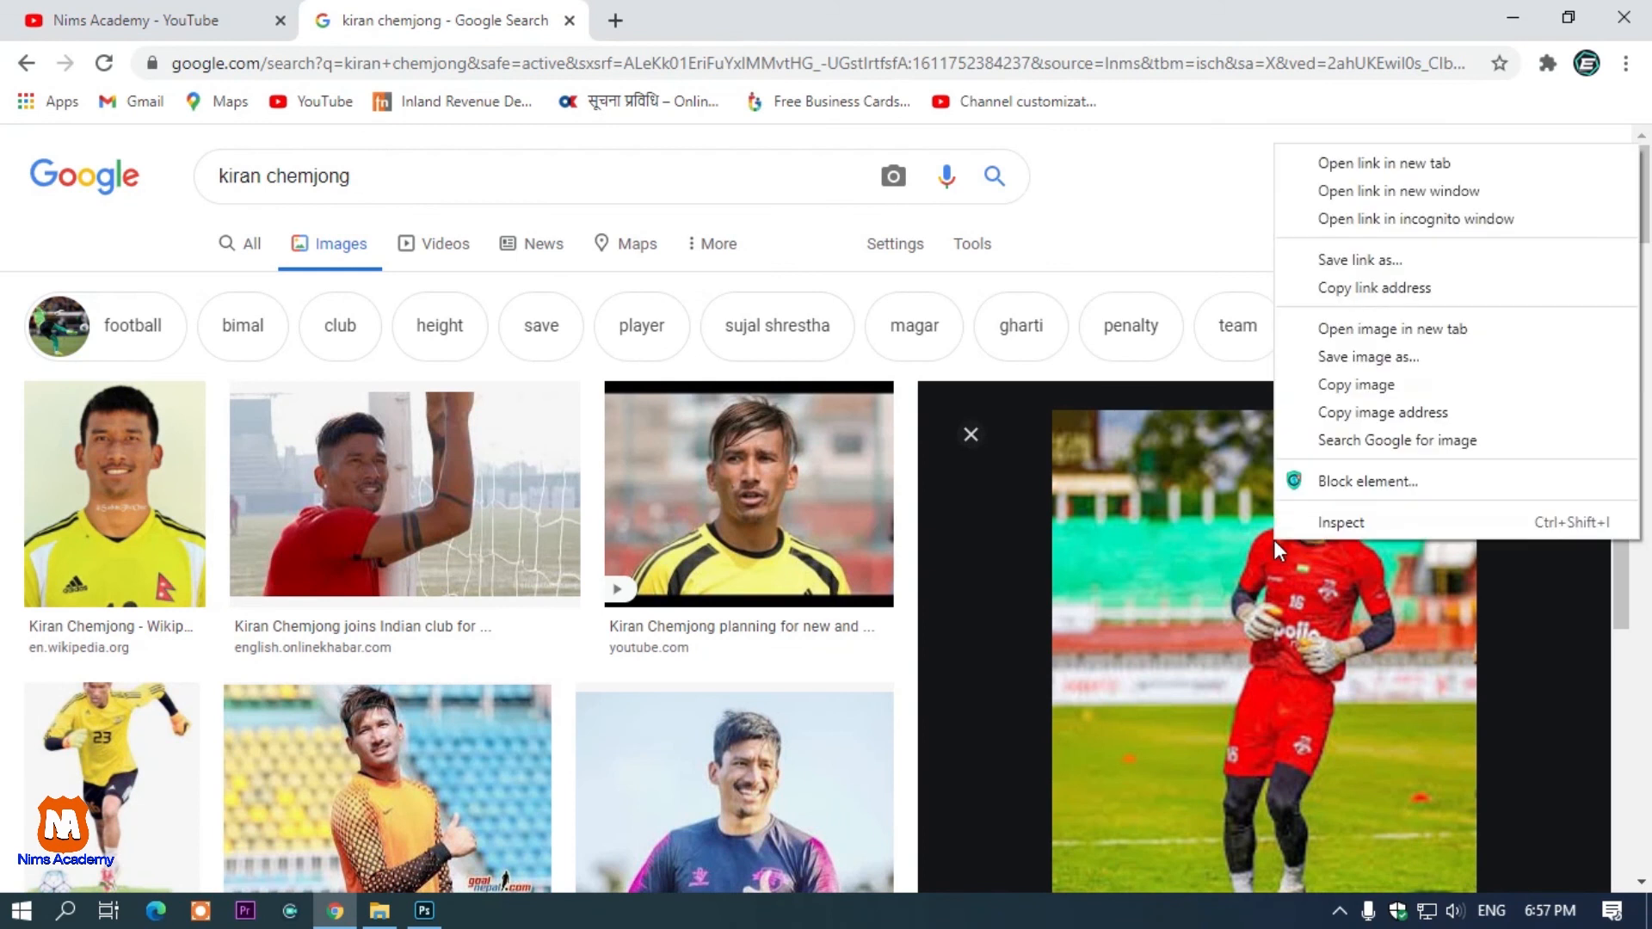
{"action": "left_click", "coordinate": [1359, 381]}
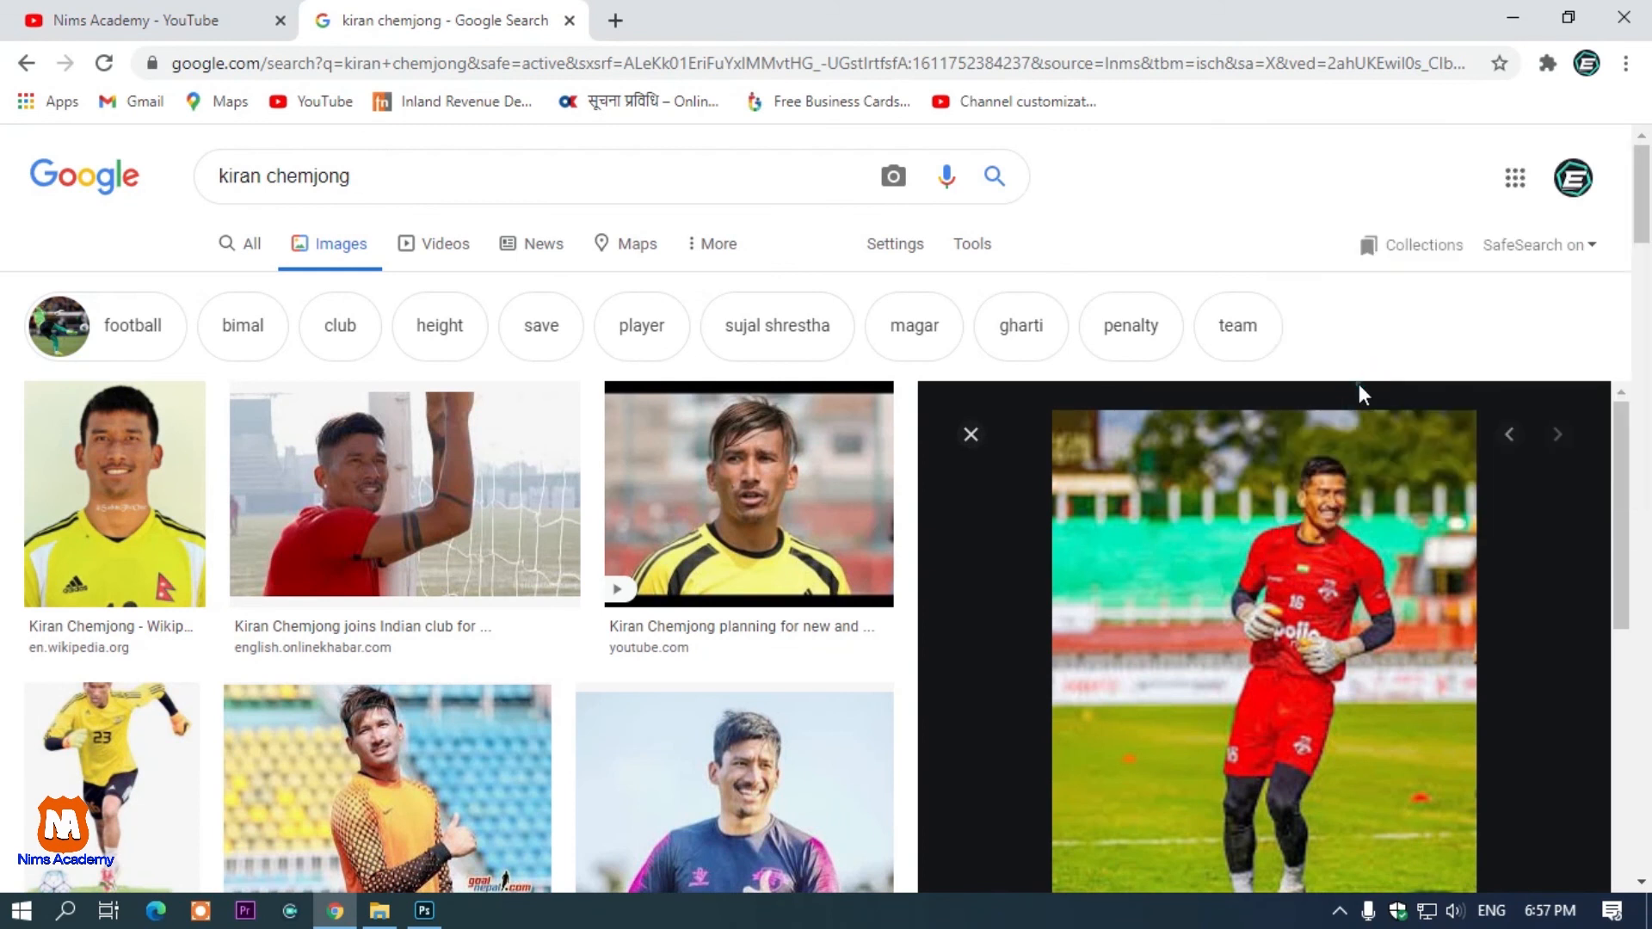
{"action": "left_click", "coordinate": [425, 908]}
{"action": "key", "text": "ctrl+v"}
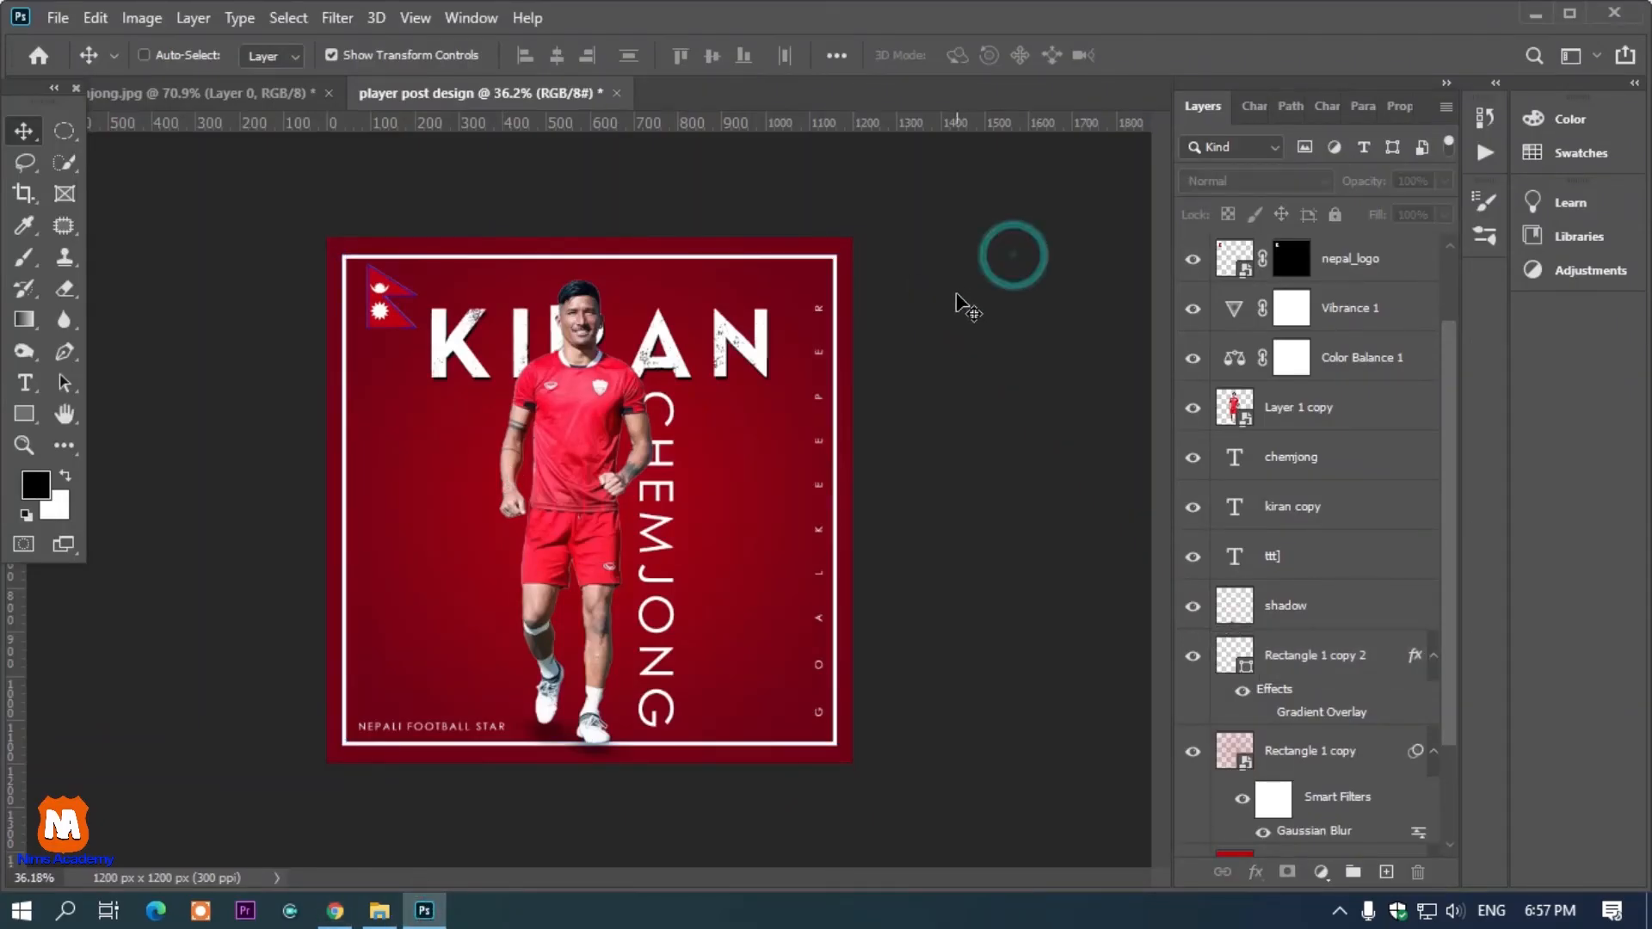
Enlarge the pasted goalkeeper photo until it covers the whole canvas, with the goalkeeper slightly right of centre.
{"action": "left_click_drag", "start_coordinate": [635, 557], "coordinate": [865, 847]}
{"action": "left_click_drag", "start_coordinate": [779, 646], "coordinate": [540, 464]}
{"action": "left_click_drag", "start_coordinate": [625, 640], "coordinate": [1225, 833]}
{"action": "left_click", "coordinate": [1043, 701]}
{"action": "left_click", "coordinate": [1036, 501]}
{"action": "left_click", "coordinate": [819, 336]}
{"action": "left_click_drag", "start_coordinate": [979, 231], "coordinate": [877, 269]}
{"action": "left_click_drag", "start_coordinate": [828, 340], "coordinate": [804, 293]}
{"action": "left_click_drag", "start_coordinate": [921, 166], "coordinate": [885, 140]}
{"action": "mouse_move", "coordinate": [790, 313]}
{"action": "left_mouse_down"}
{"action": "mouse_move", "coordinate": [813, 334]}
{"action": "mouse_move", "coordinate": [808, 318]}
{"action": "left_mouse_up"}
{"action": "key", "text": "Return"}
Move the photo layer, Layer 1, down the stack to between Rectangle 1 copy and Rectangle 1.
{"action": "left_click_drag", "start_coordinate": [1277, 264], "coordinate": [1341, 806]}
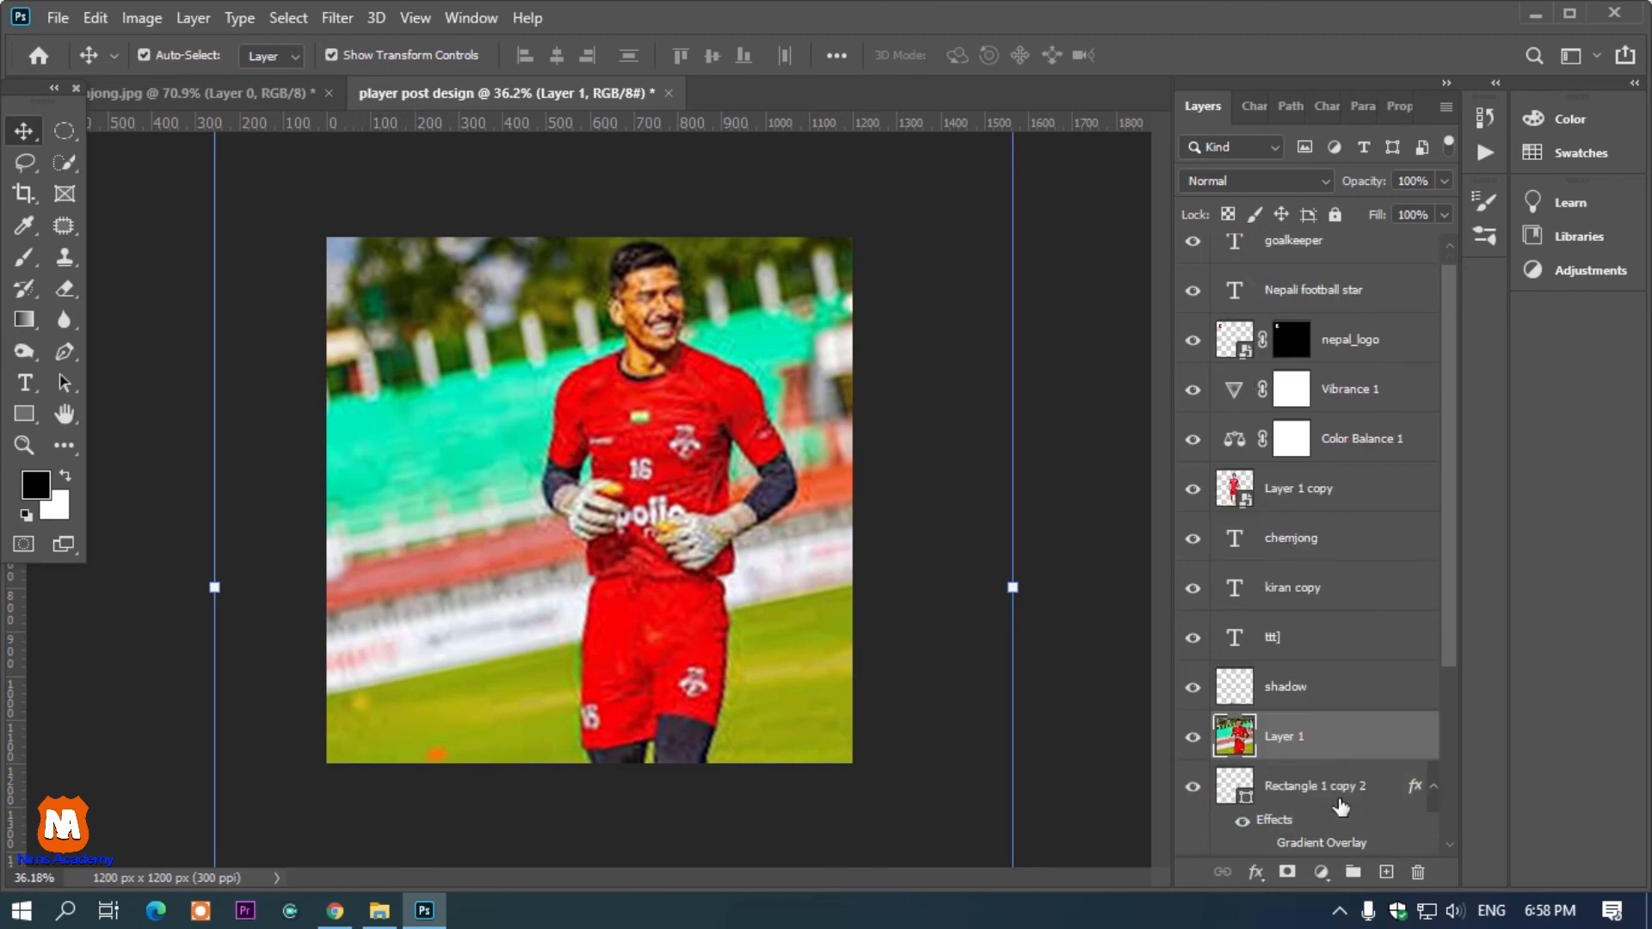
{"action": "scroll", "coordinate": [1342, 791], "scroll_direction": "down", "scroll_amount": 3}
{"action": "left_click_drag", "start_coordinate": [1295, 484], "coordinate": [1304, 736]}
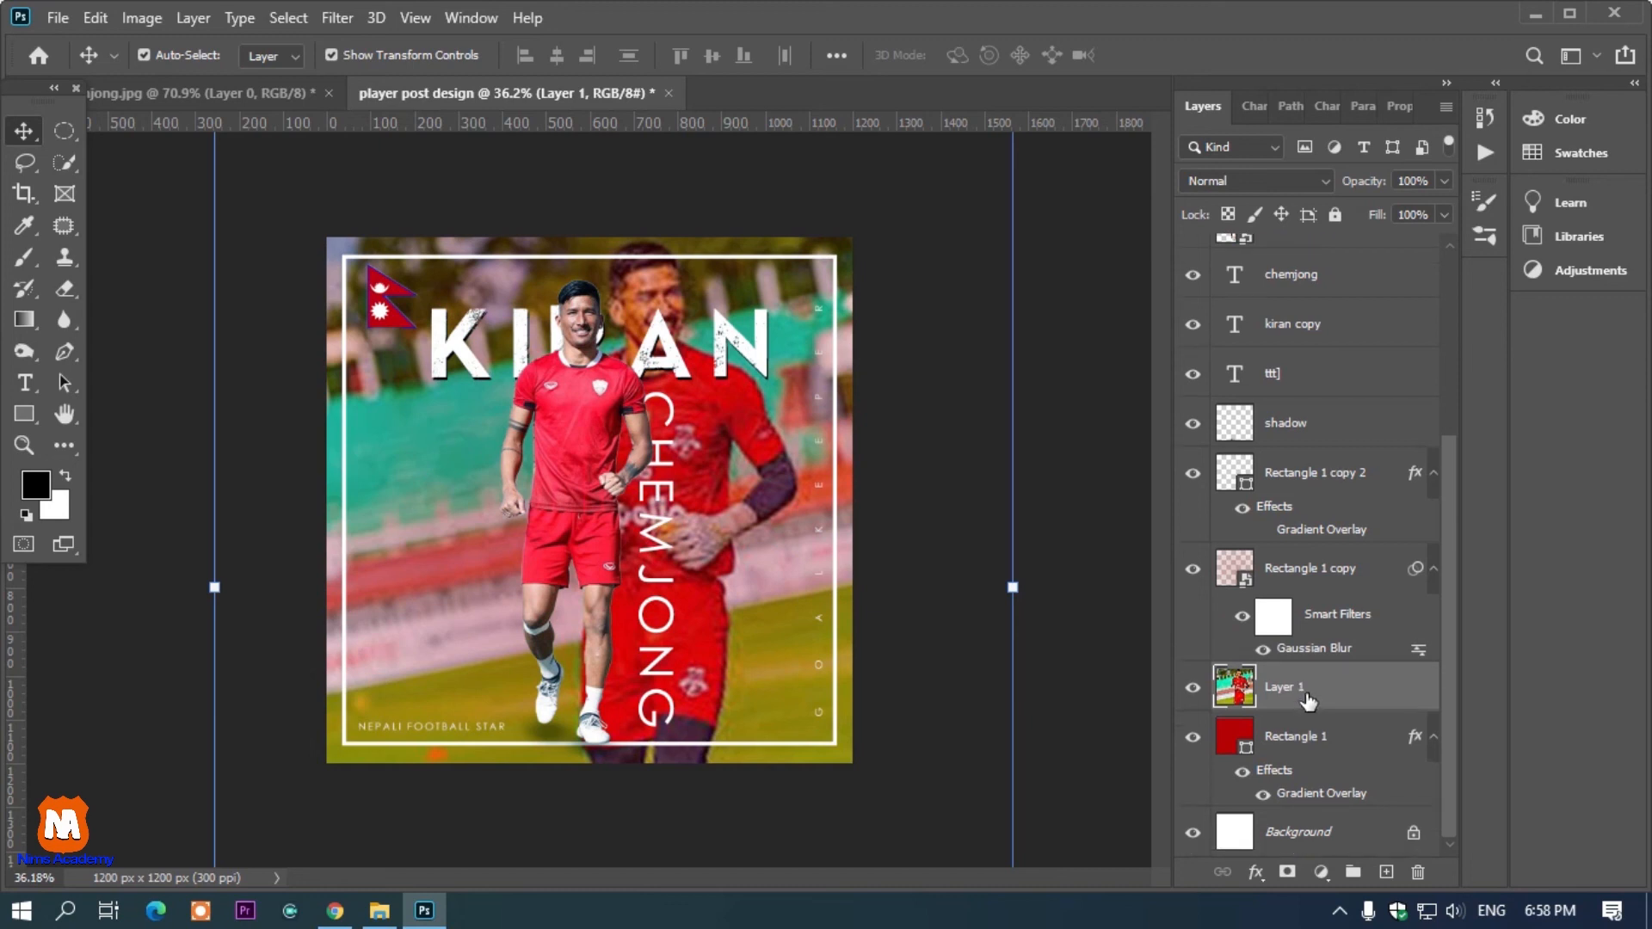
Fade the background photo by setting its fill to 34% and its opacity to 40%.
{"action": "left_click_drag", "start_coordinate": [1443, 216], "coordinate": [1371, 275]}
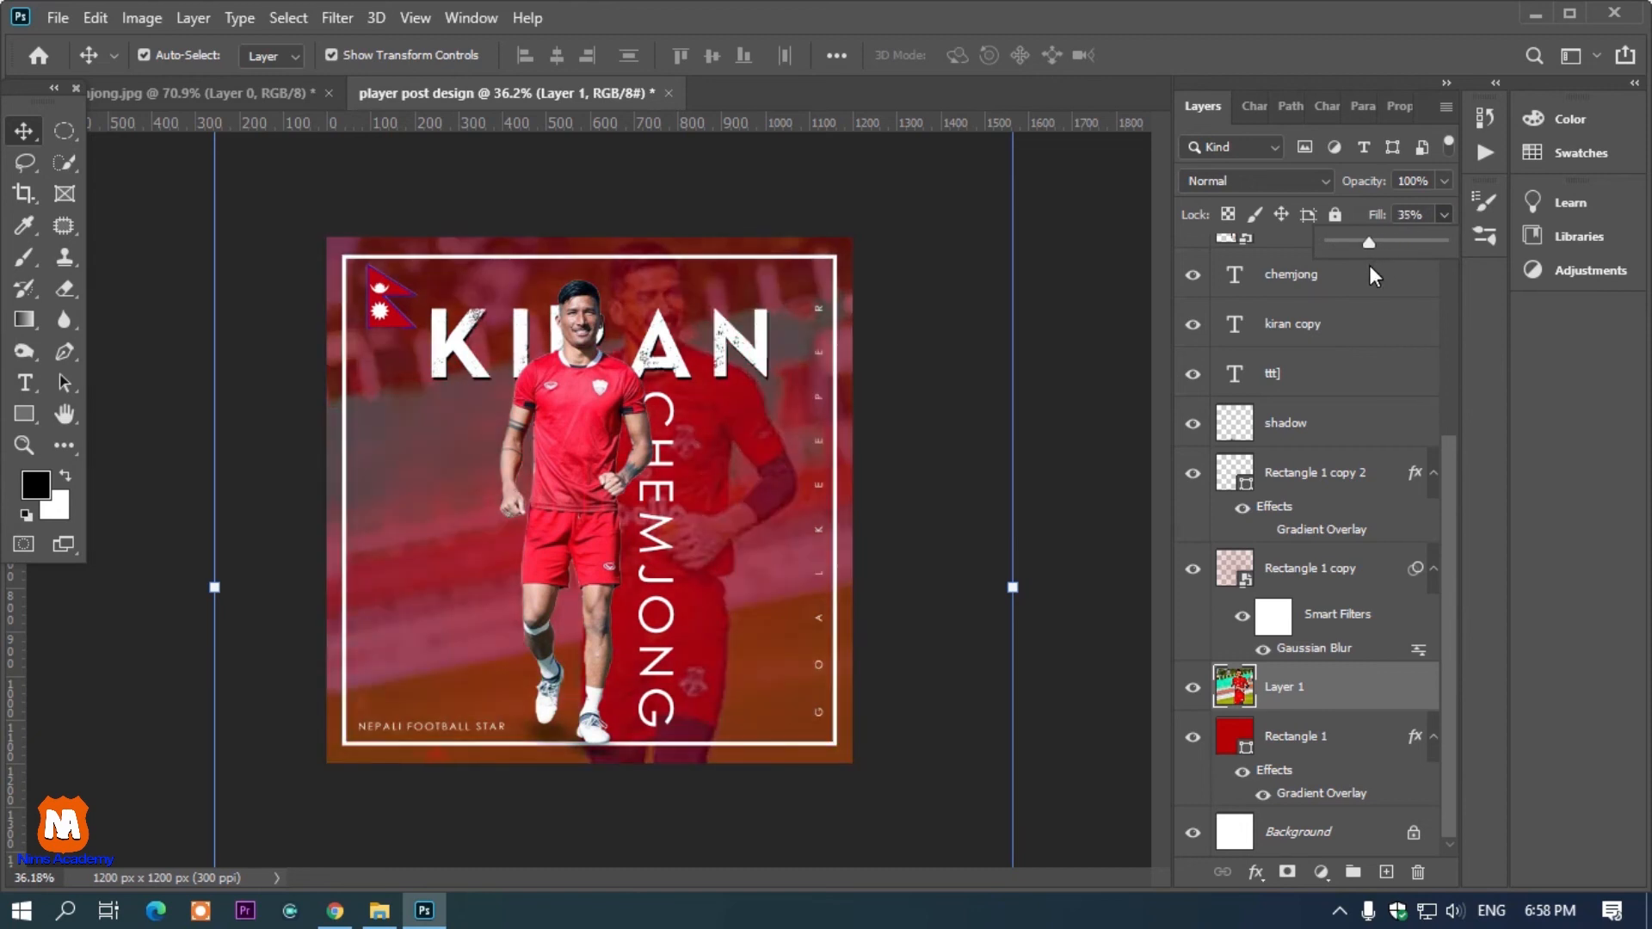
{"action": "left_click_drag", "start_coordinate": [1443, 182], "coordinate": [1364, 220]}
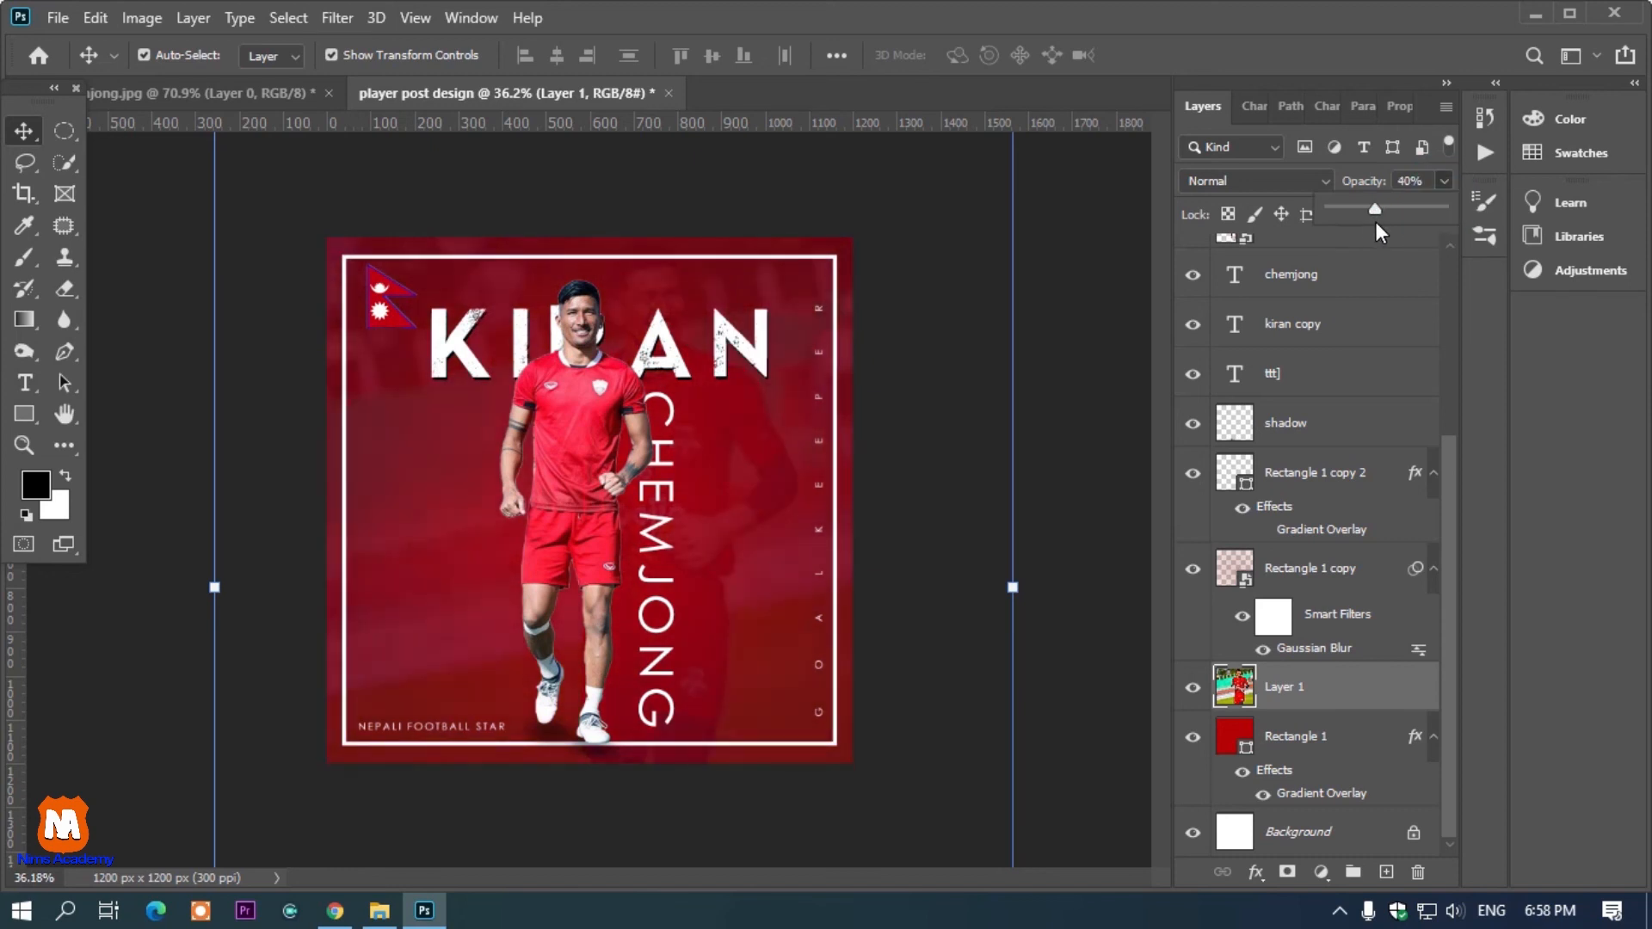
{"action": "left_click", "coordinate": [1118, 271]}
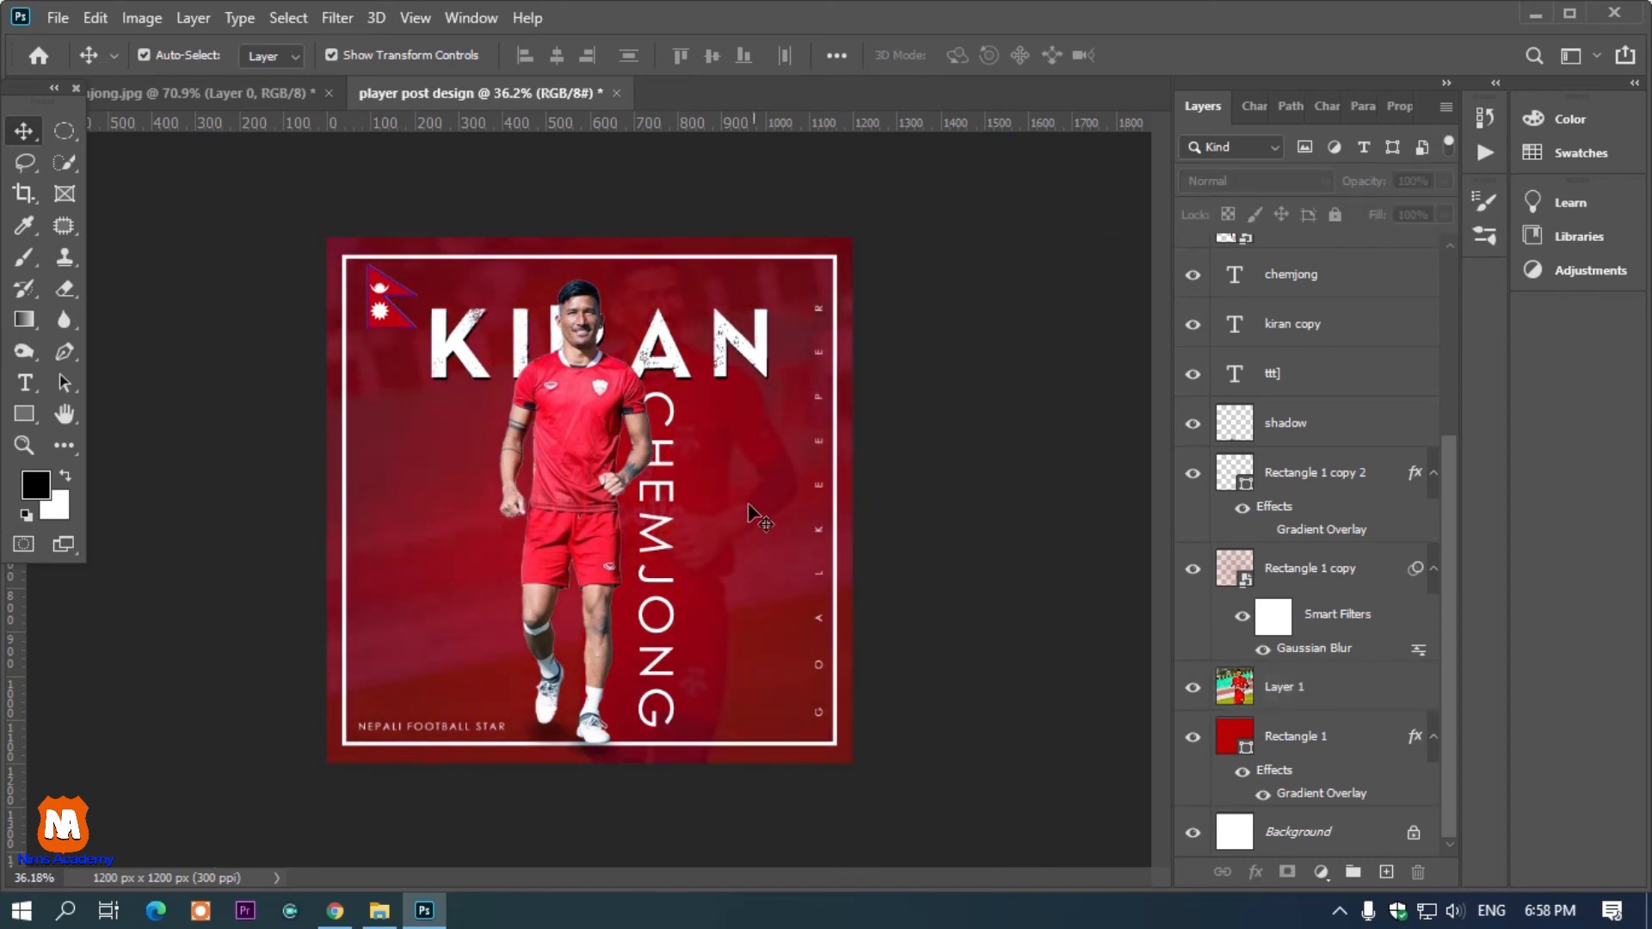
Enlarge the faded background photo slightly and adjust its position behind the player and CHEMJONG text.
{"action": "left_click_drag", "start_coordinate": [736, 486], "coordinate": [951, 505]}
{"action": "left_click", "coordinate": [1282, 686]}
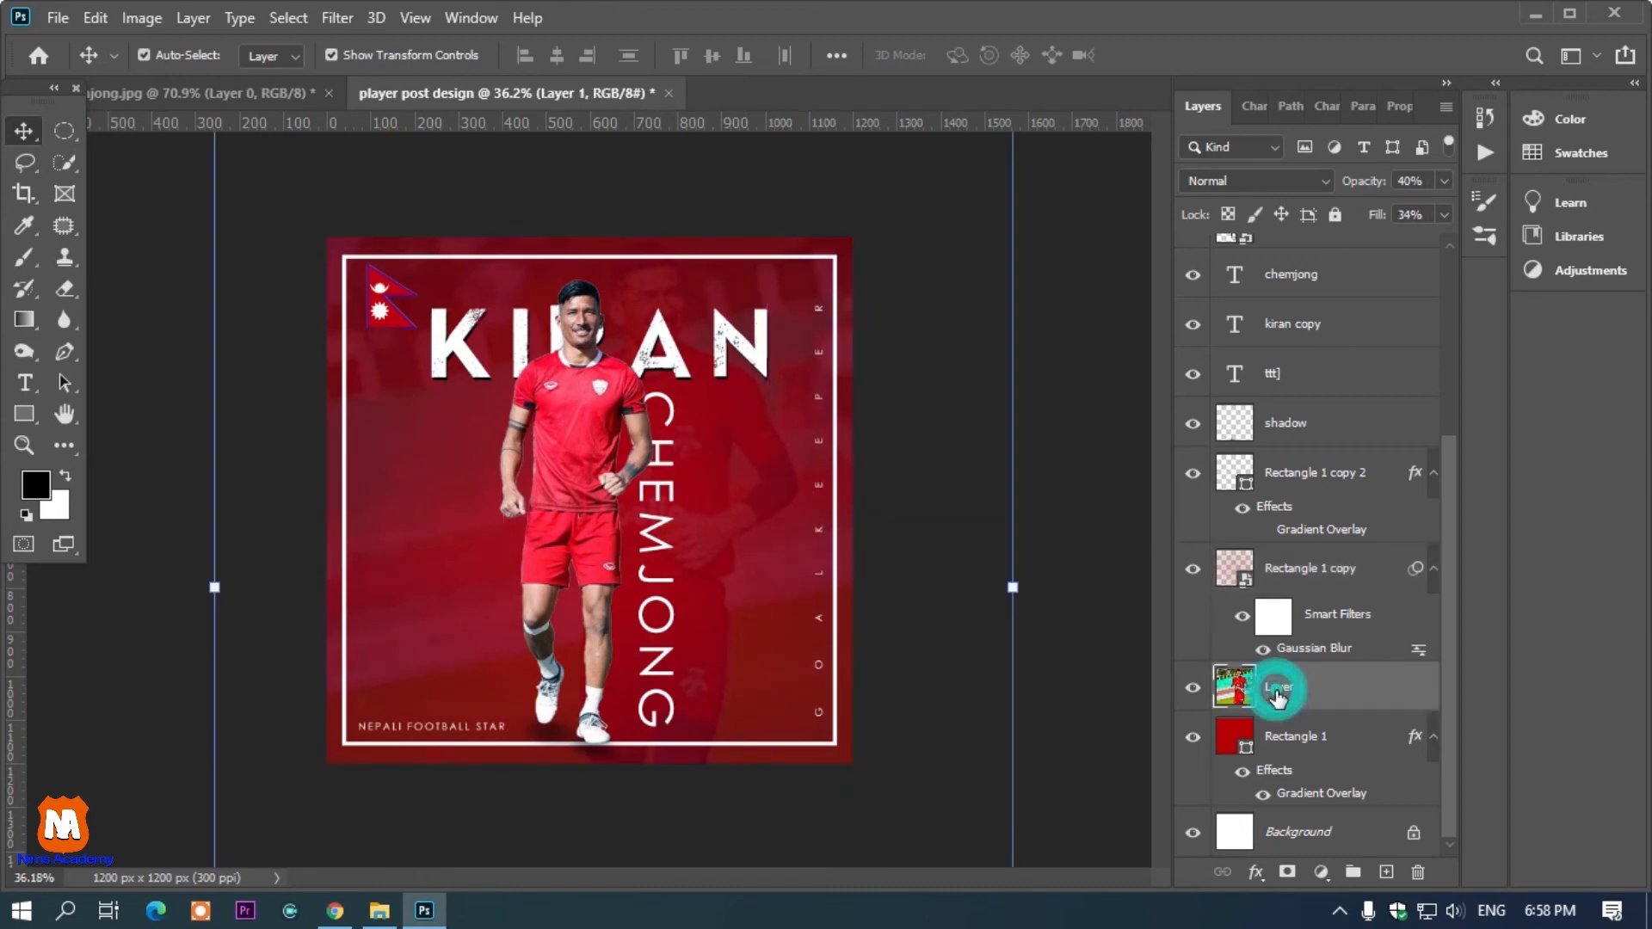
{"action": "mouse_move", "coordinate": [1017, 590]}
{"action": "left_mouse_down"}
{"action": "mouse_move", "coordinate": [937, 590]}
{"action": "mouse_move", "coordinate": [1101, 602]}
{"action": "mouse_move", "coordinate": [1029, 611]}
{"action": "left_mouse_up"}
{"action": "key", "text": "Return"}
{"action": "left_click", "coordinate": [1067, 411]}
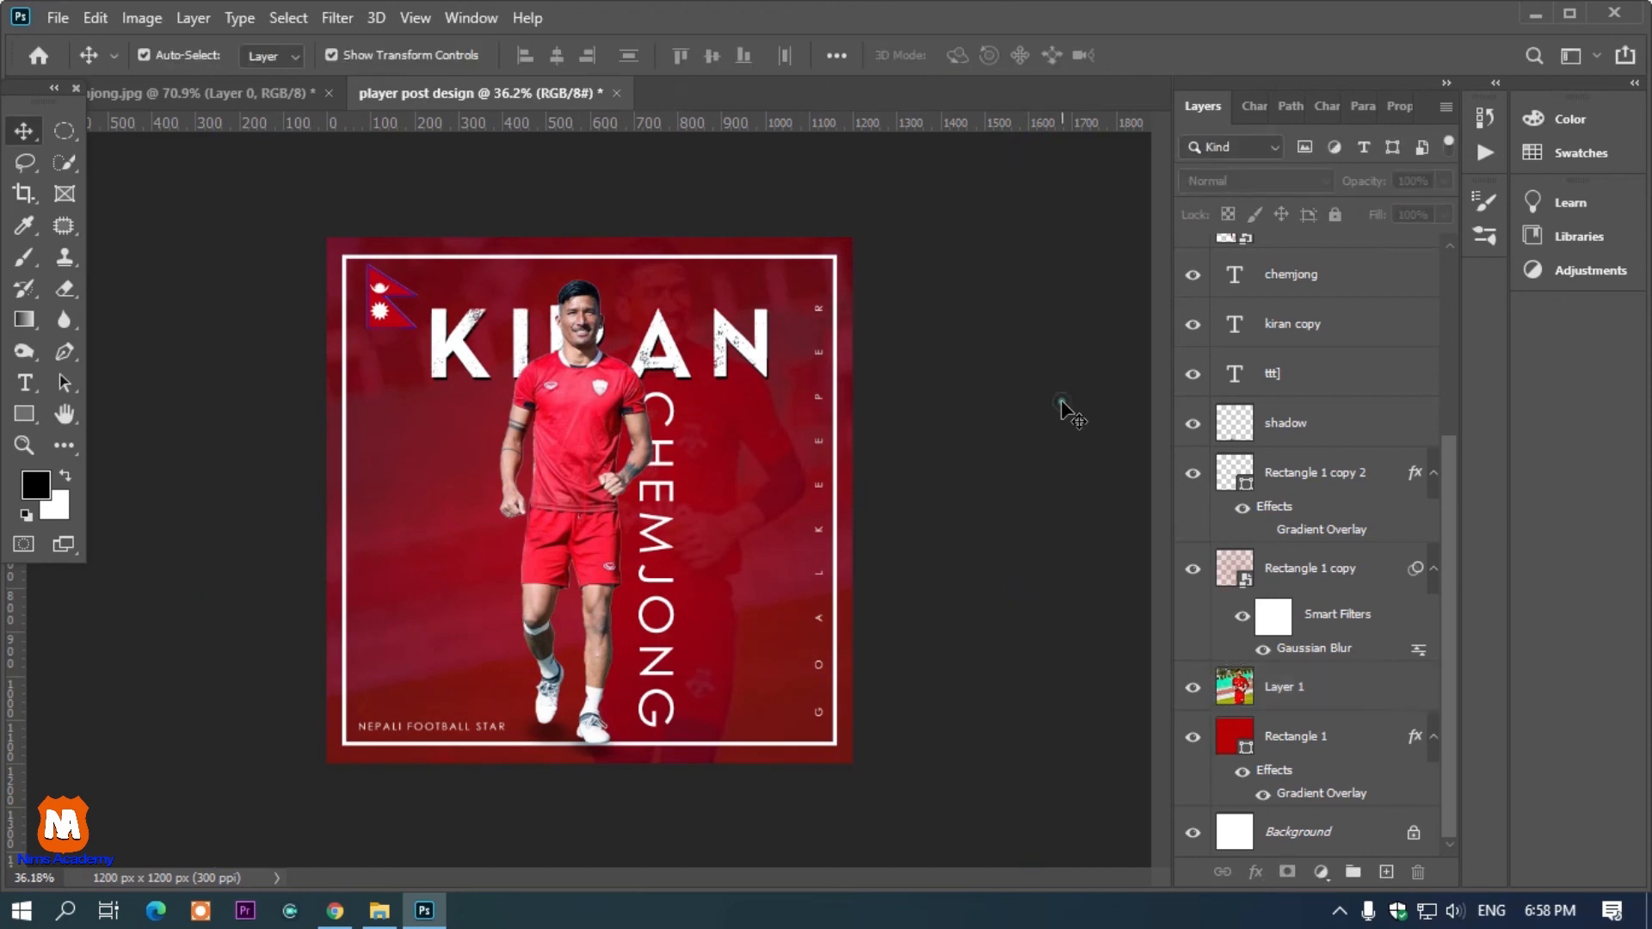
{"action": "scroll", "coordinate": [665, 519], "scroll_direction": "down", "scroll_amount": 2}
{"action": "scroll", "coordinate": [643, 514], "scroll_direction": "up", "scroll_amount": 1}
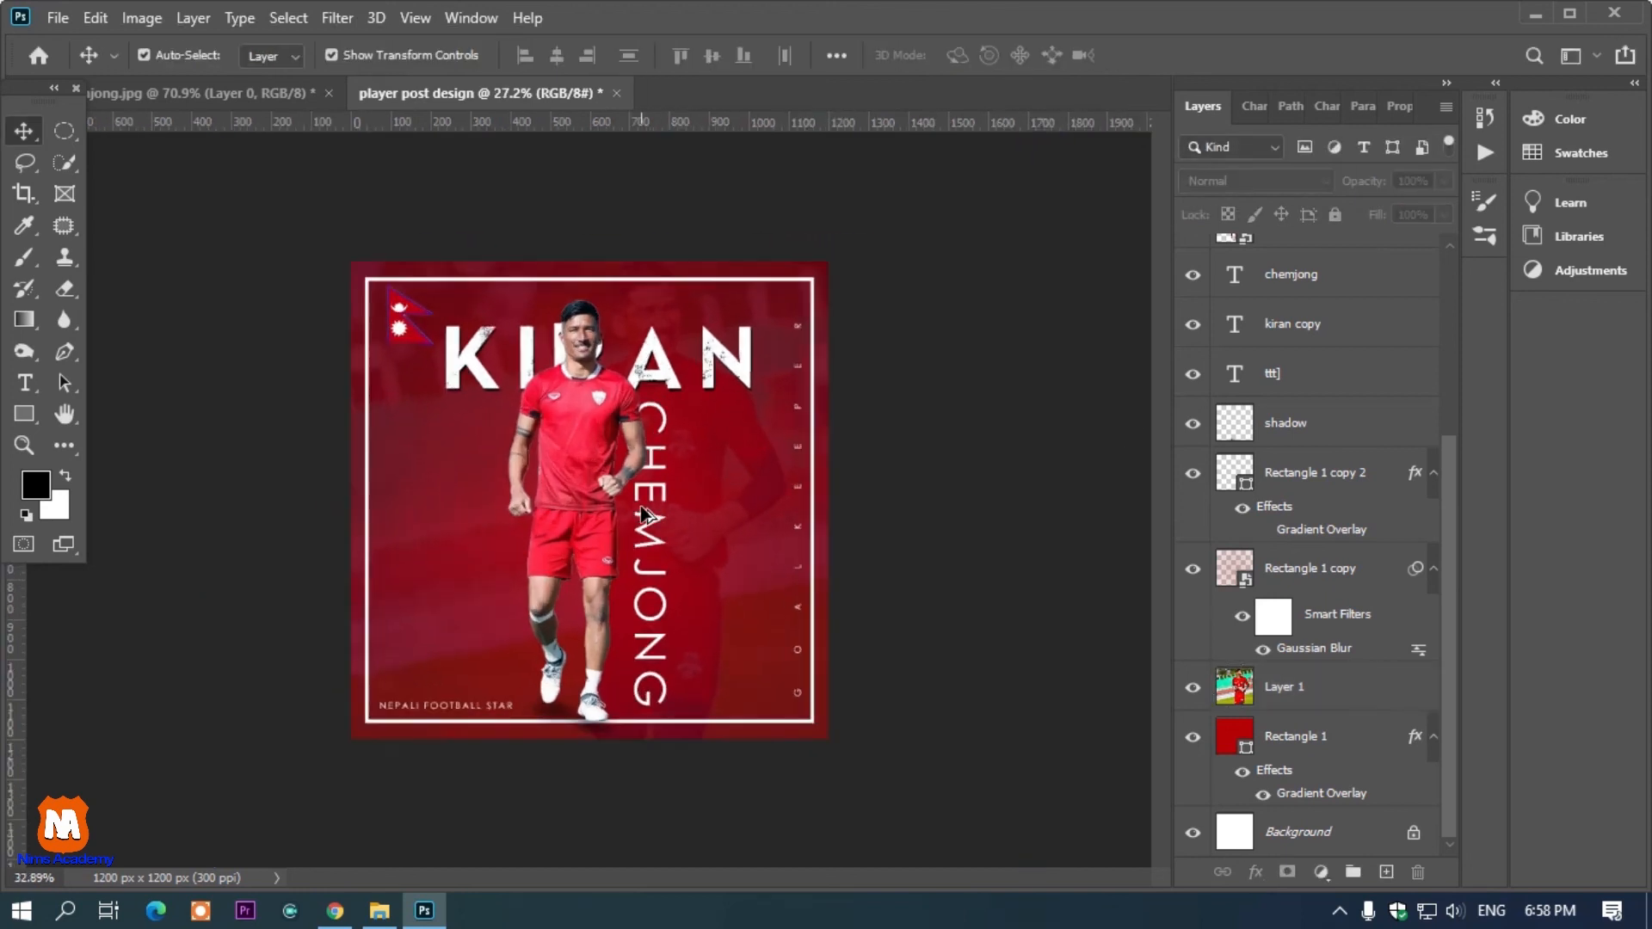